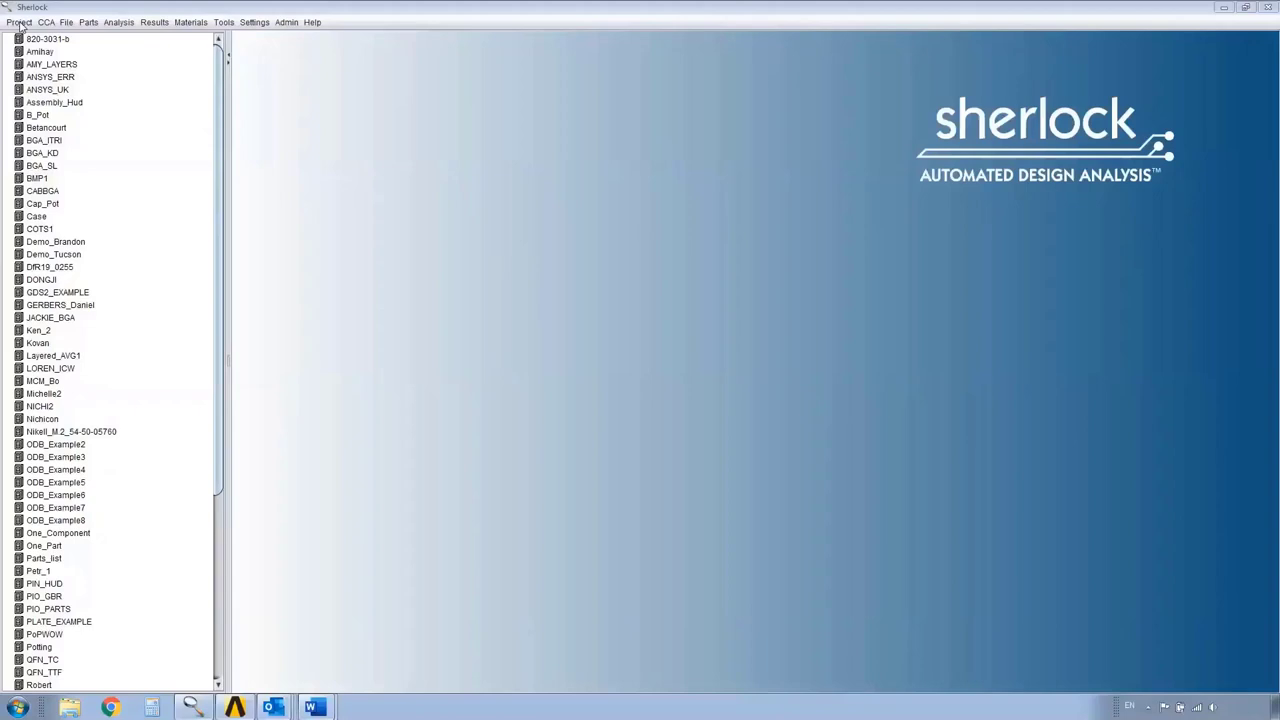
Start an ODB++ archive import and select ODB++ Tutorial.tgz from the Desktop as the source archive
click(18, 22)
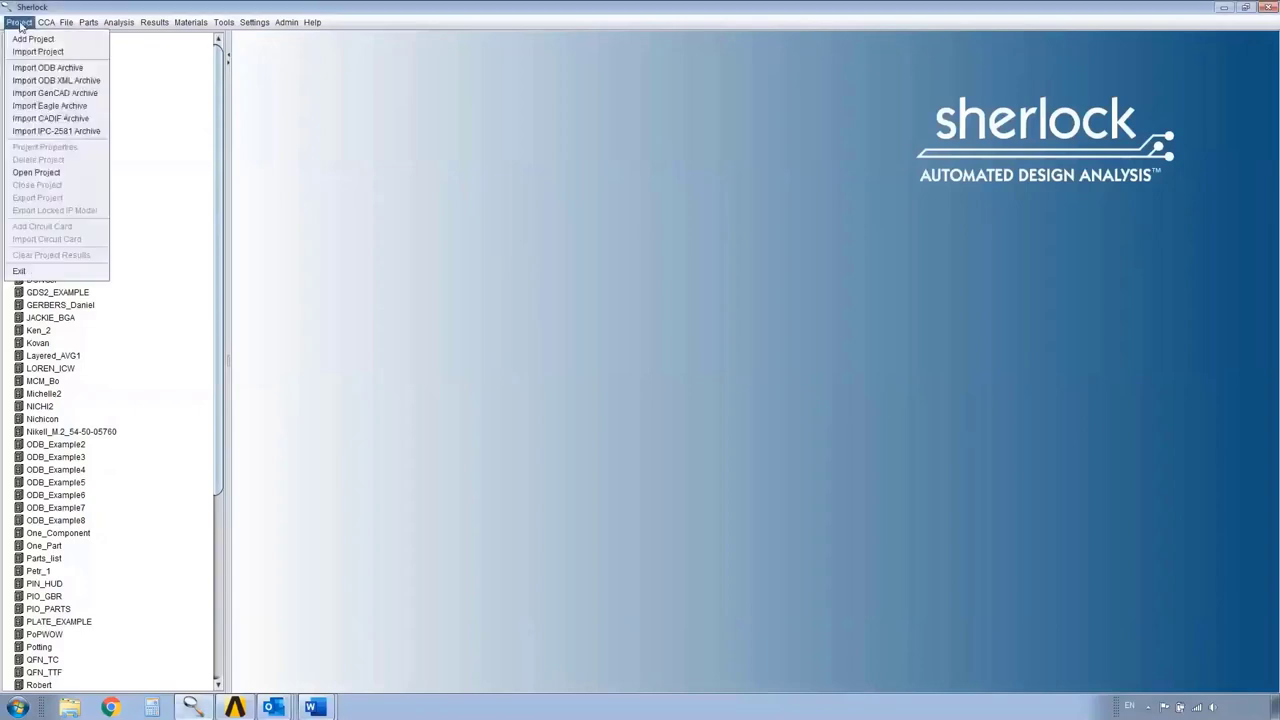
click(47, 70)
click(803, 214)
click(510, 214)
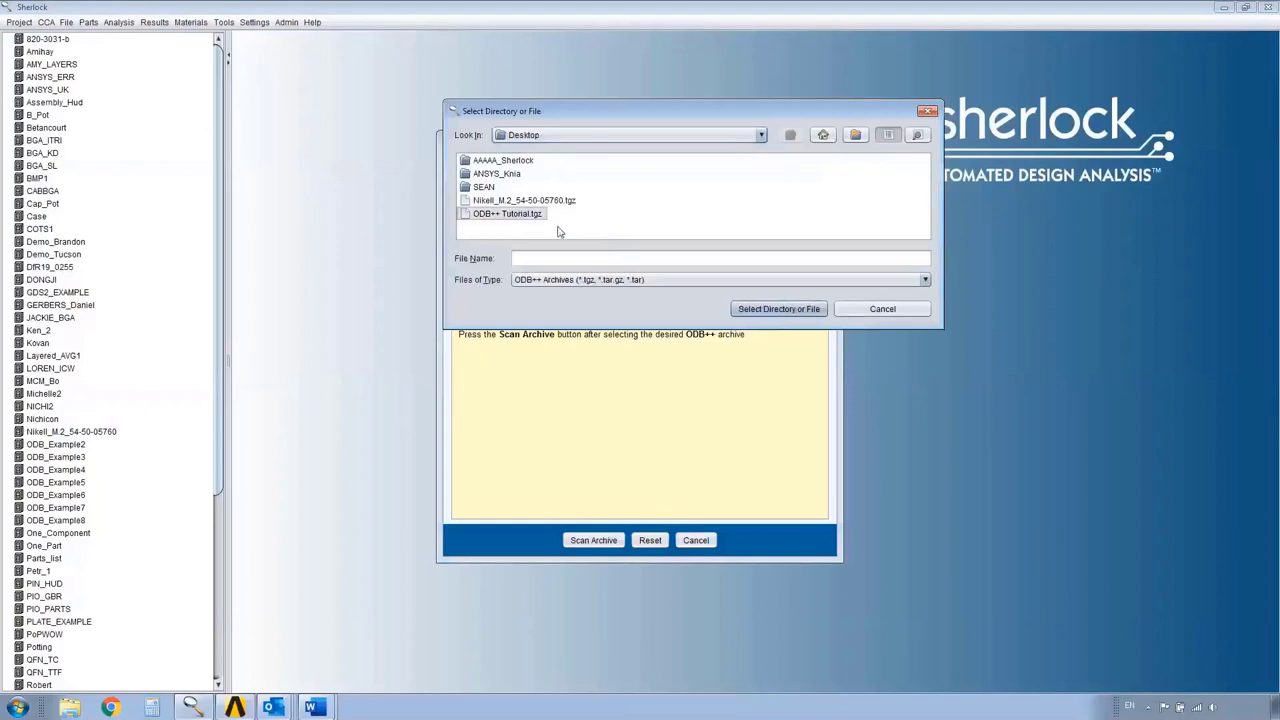
click(770, 308)
Name the imported project Demo_Asia and its circuit card CCA1
click(593, 242)
text(Demo)
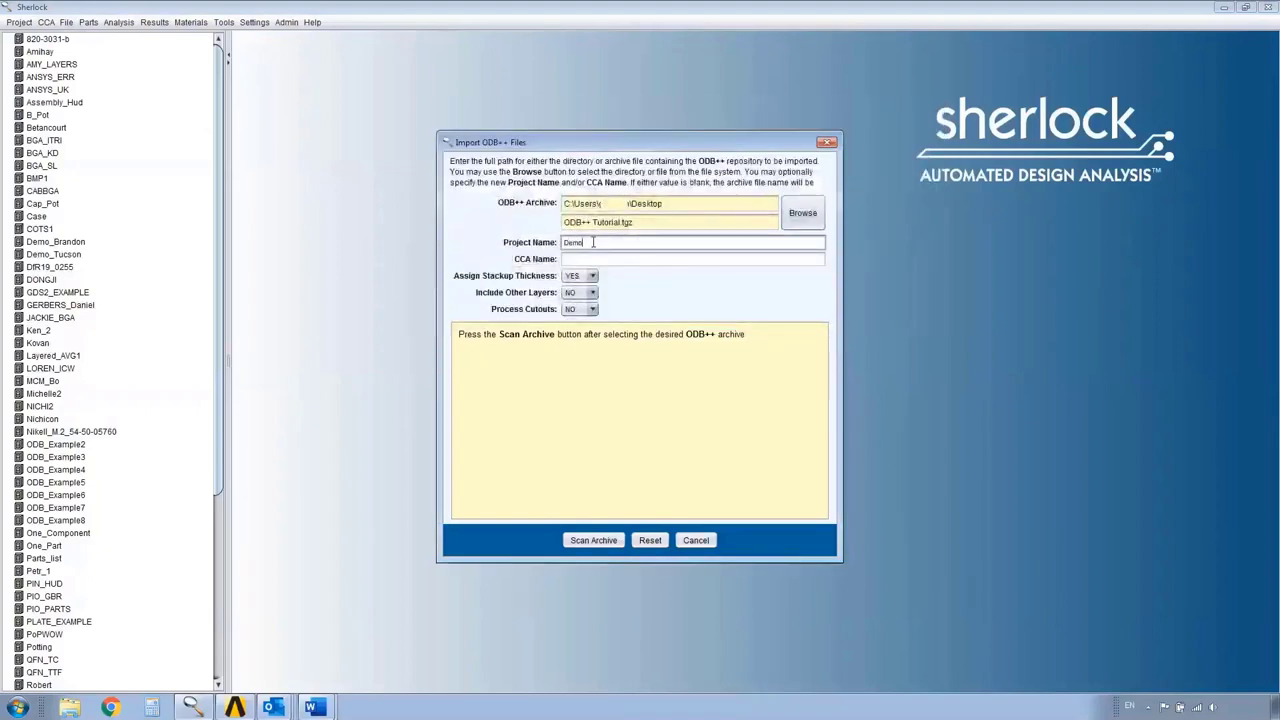
text(_Ag)
text(ia)
click(622, 259)
text(CCA1)
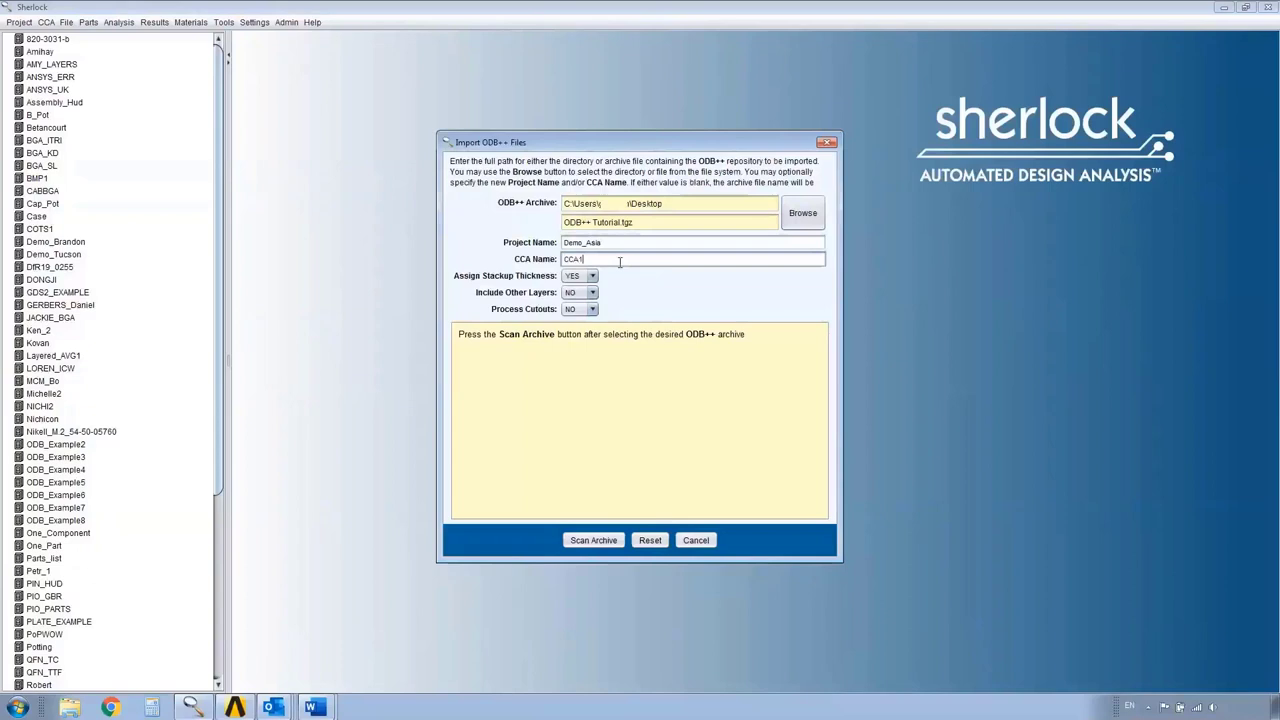
Scan the archive, accept the suggested component property mapping, and import the archive
click(610, 540)
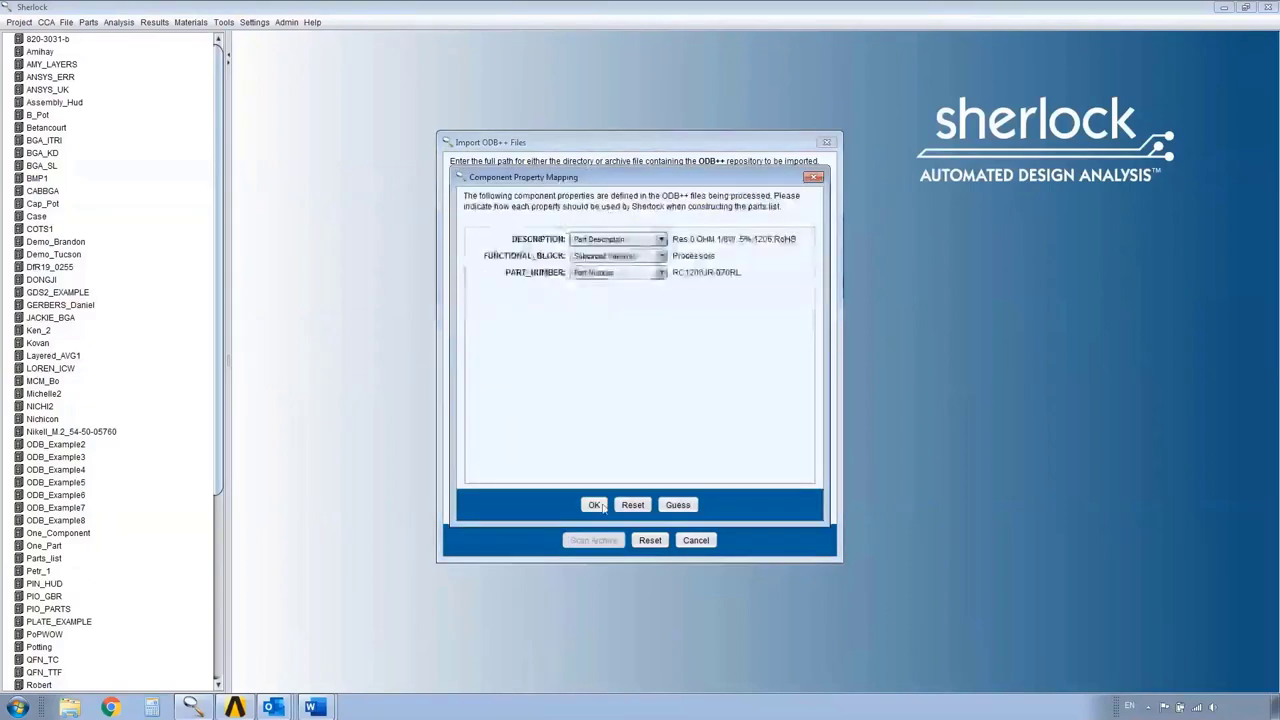
click(594, 503)
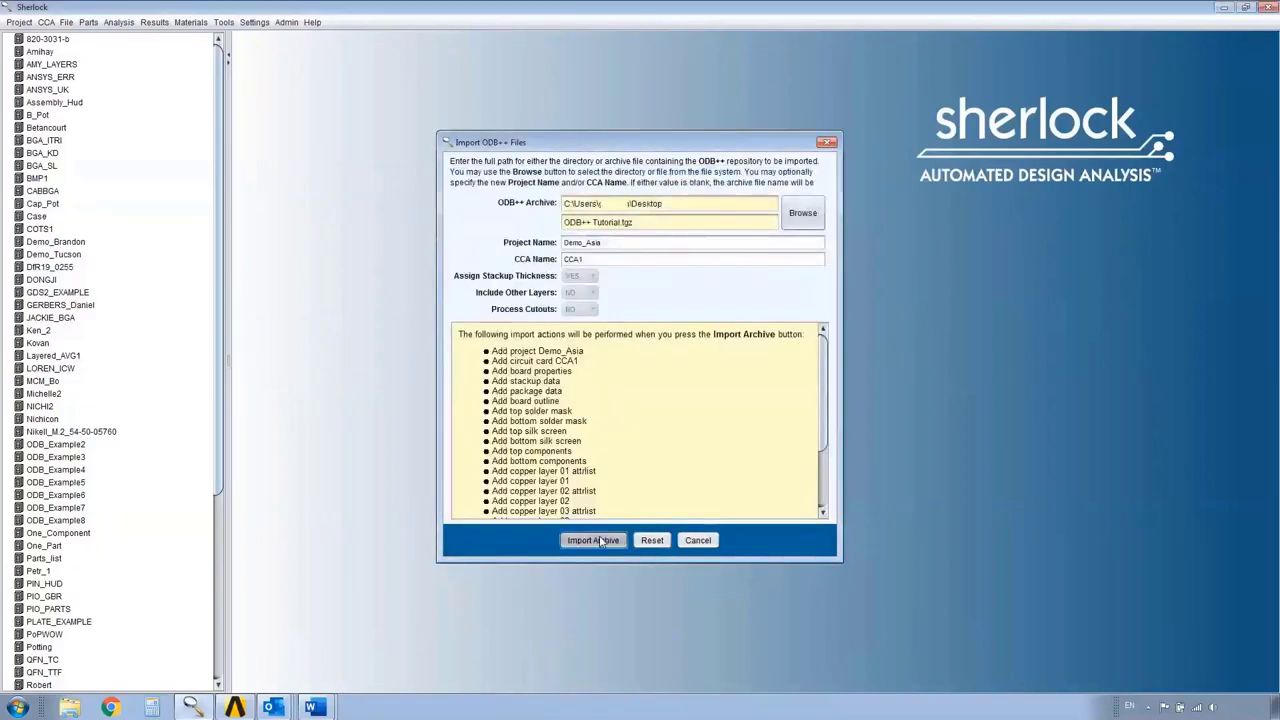
click(600, 540)
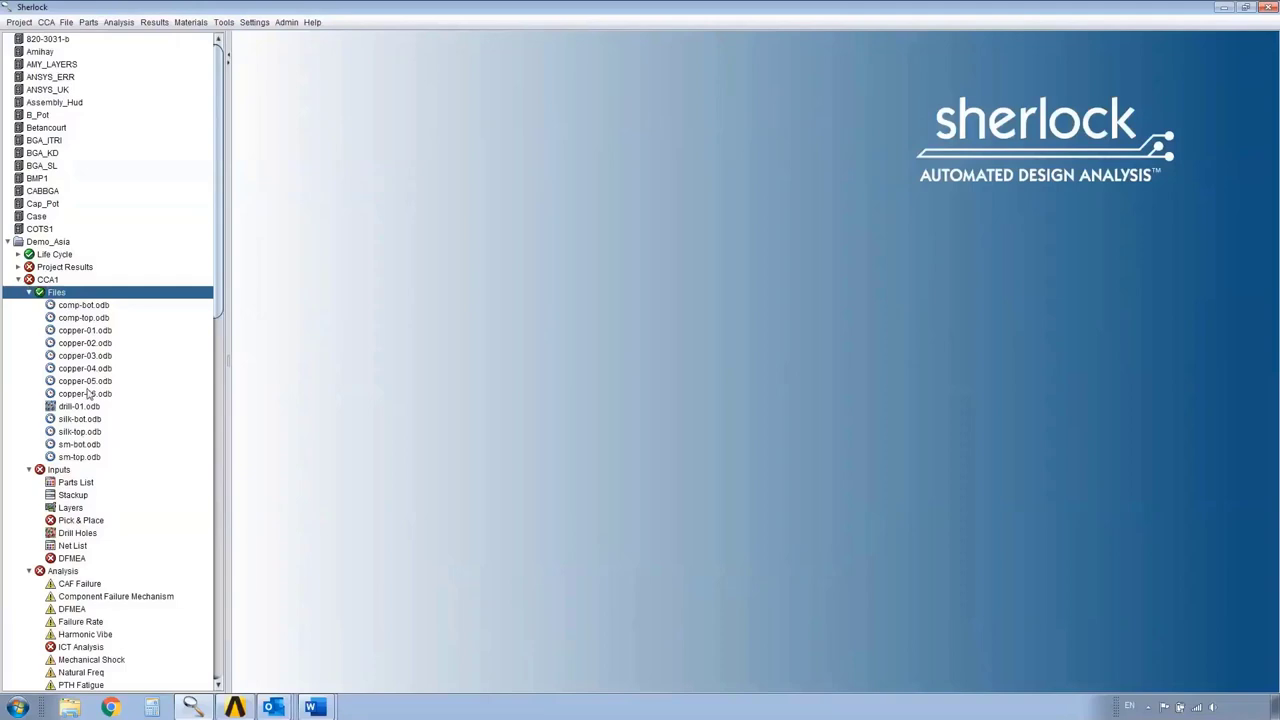
Load the life cycle file Water Pump.dfr-lc into the Demo_Asia project
scroll(85, 406, down, 2)
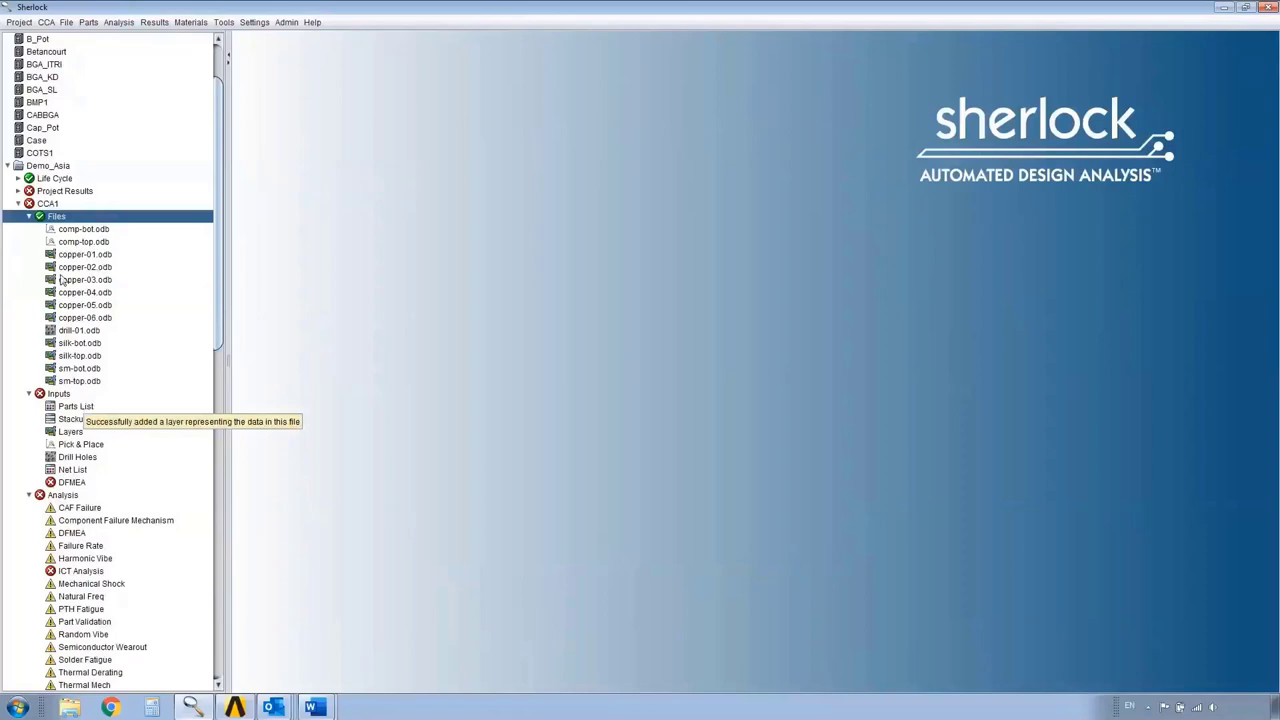
right_click(46, 178)
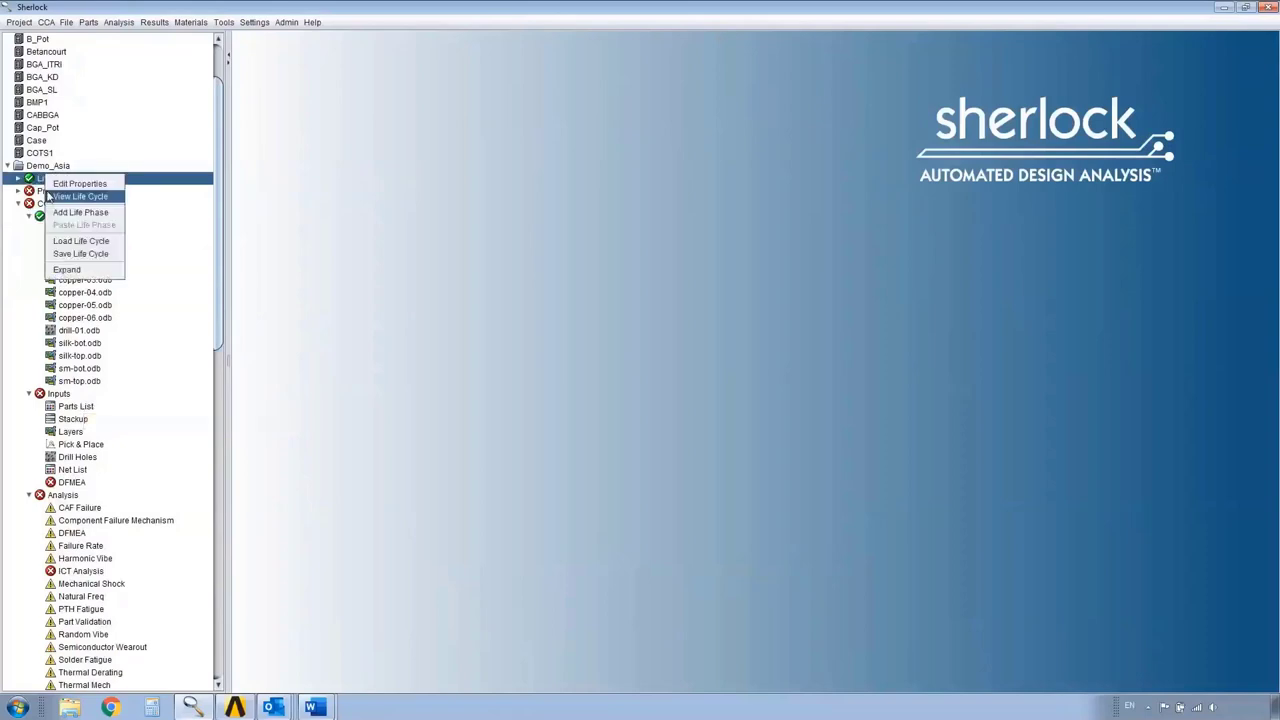
click(75, 240)
drag(530, 366, 747, 366)
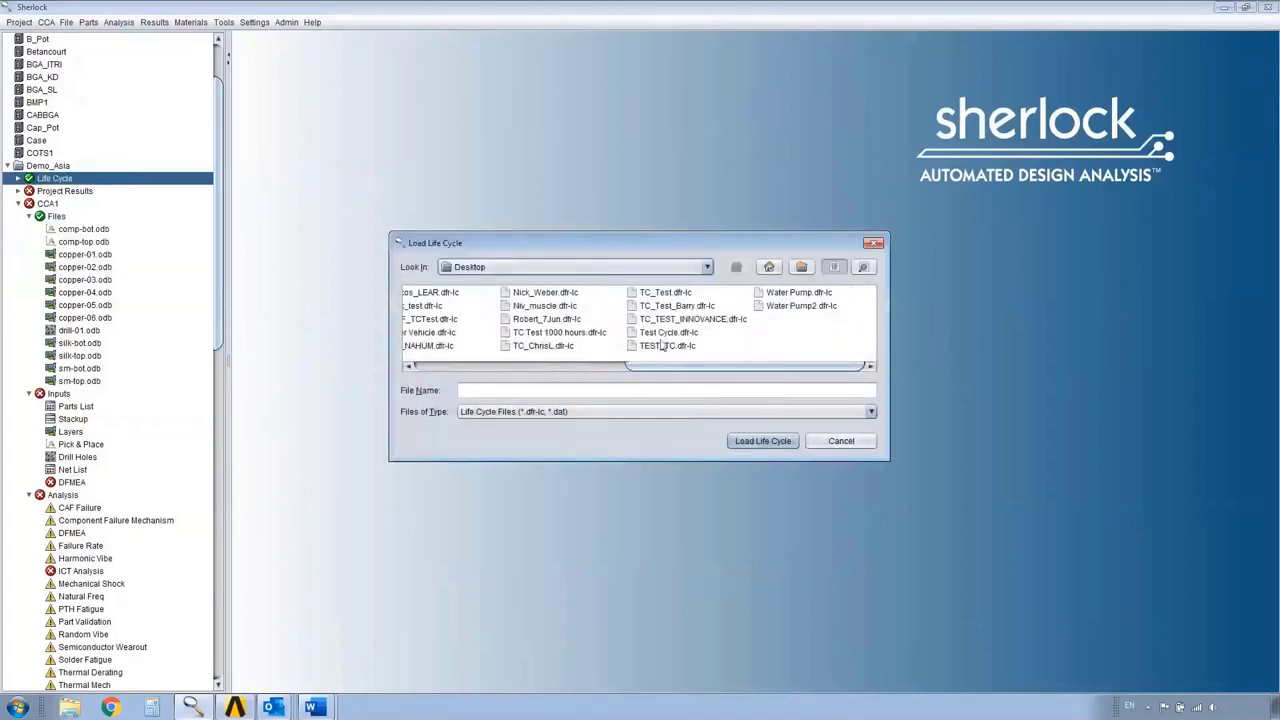
click(790, 293)
click(762, 441)
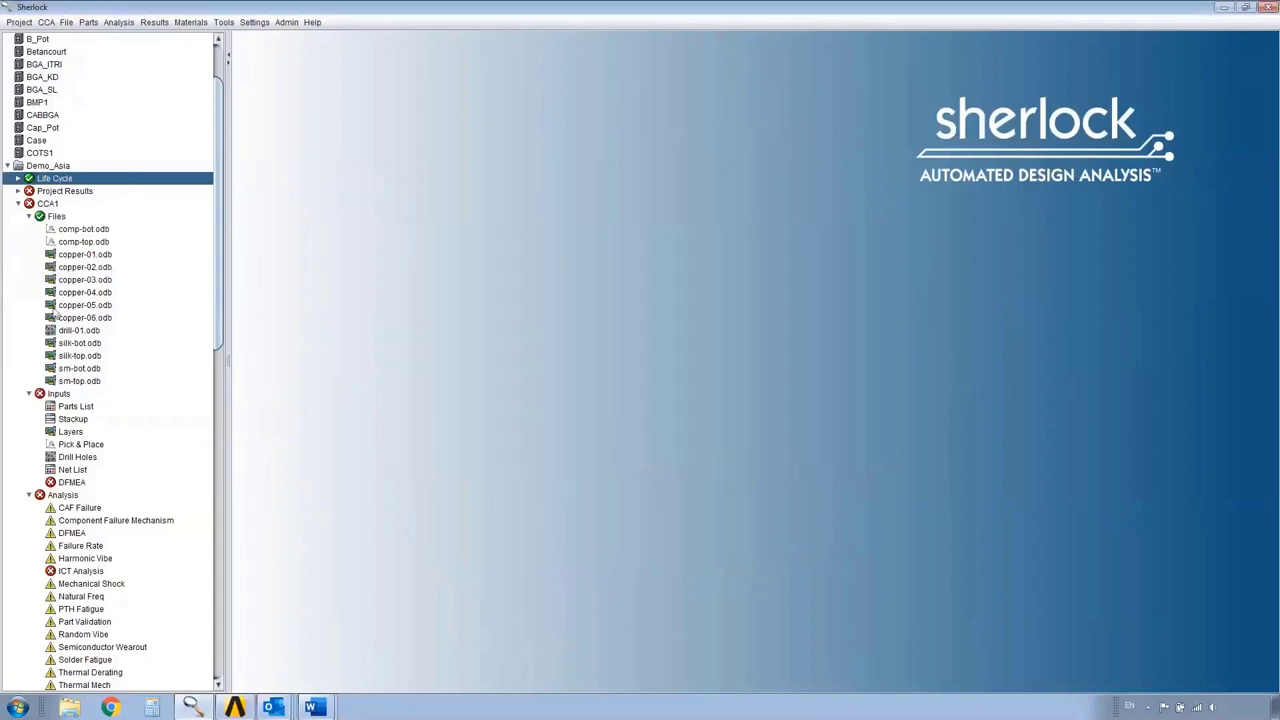
Expand all four life cycle phases and examine the random vibration profile of the 03 Shipping RV Z event
click(17, 178)
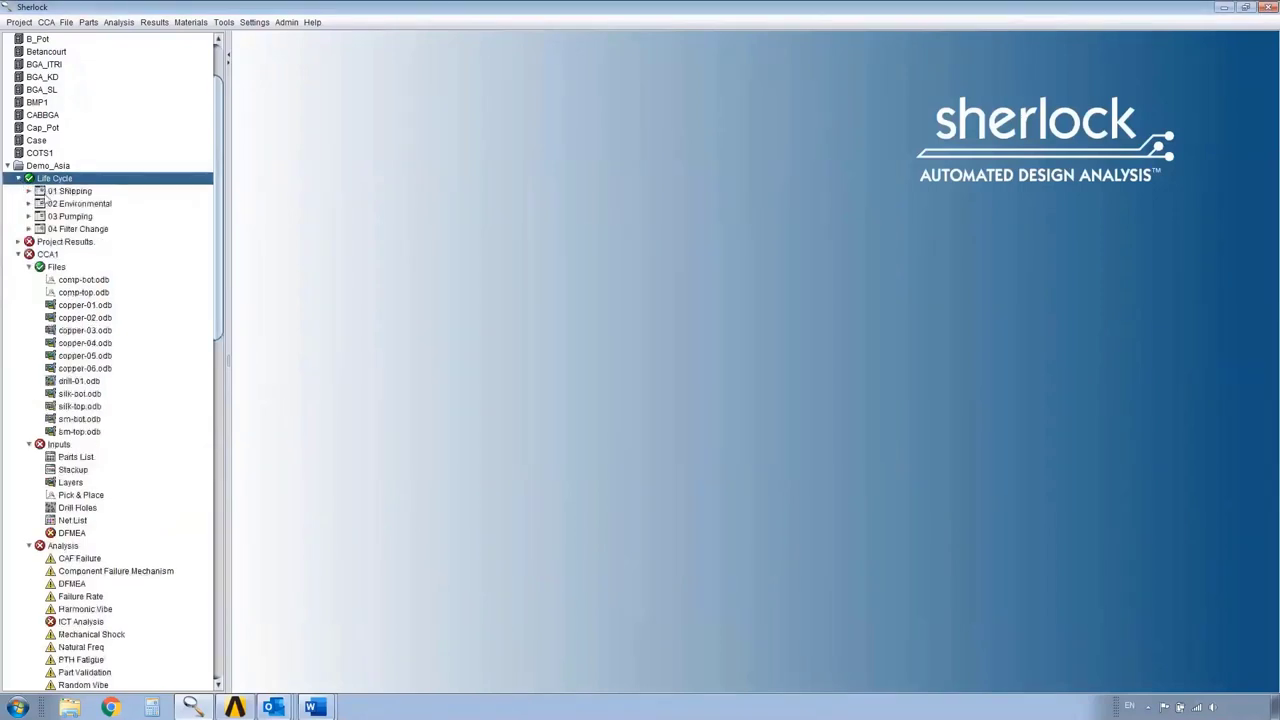
click(30, 203)
click(29, 191)
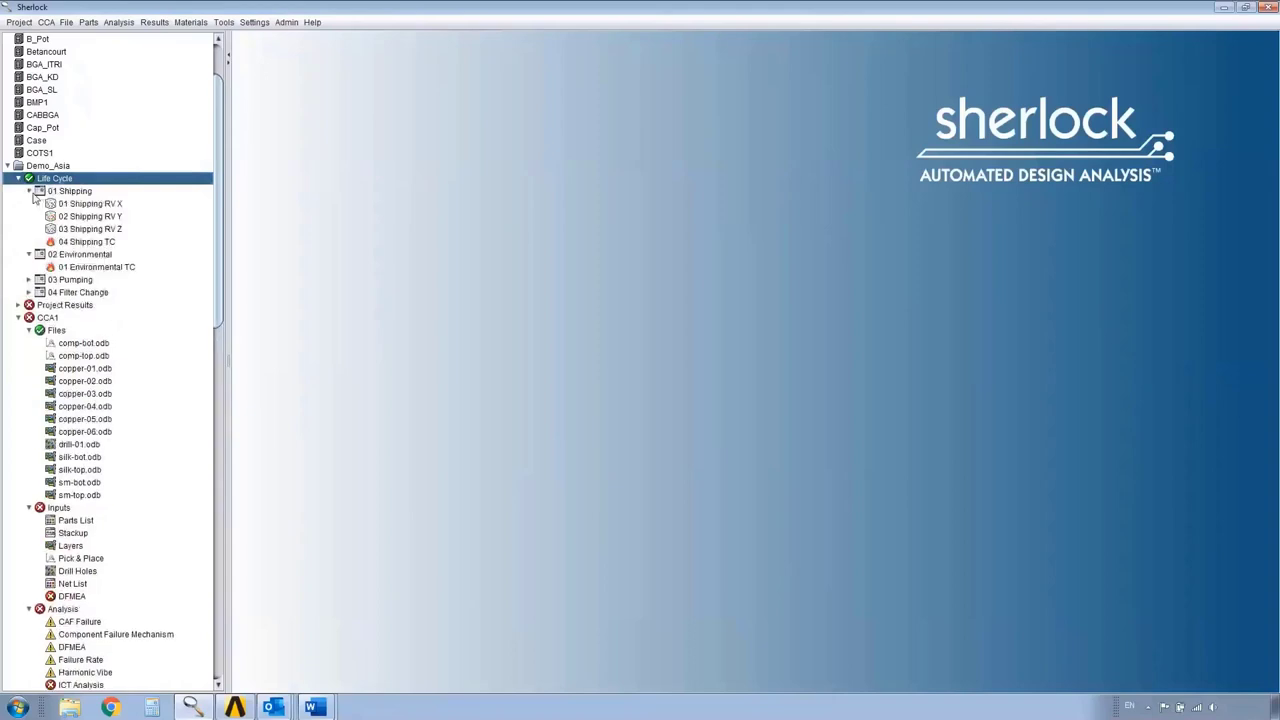
click(29, 292)
click(29, 279)
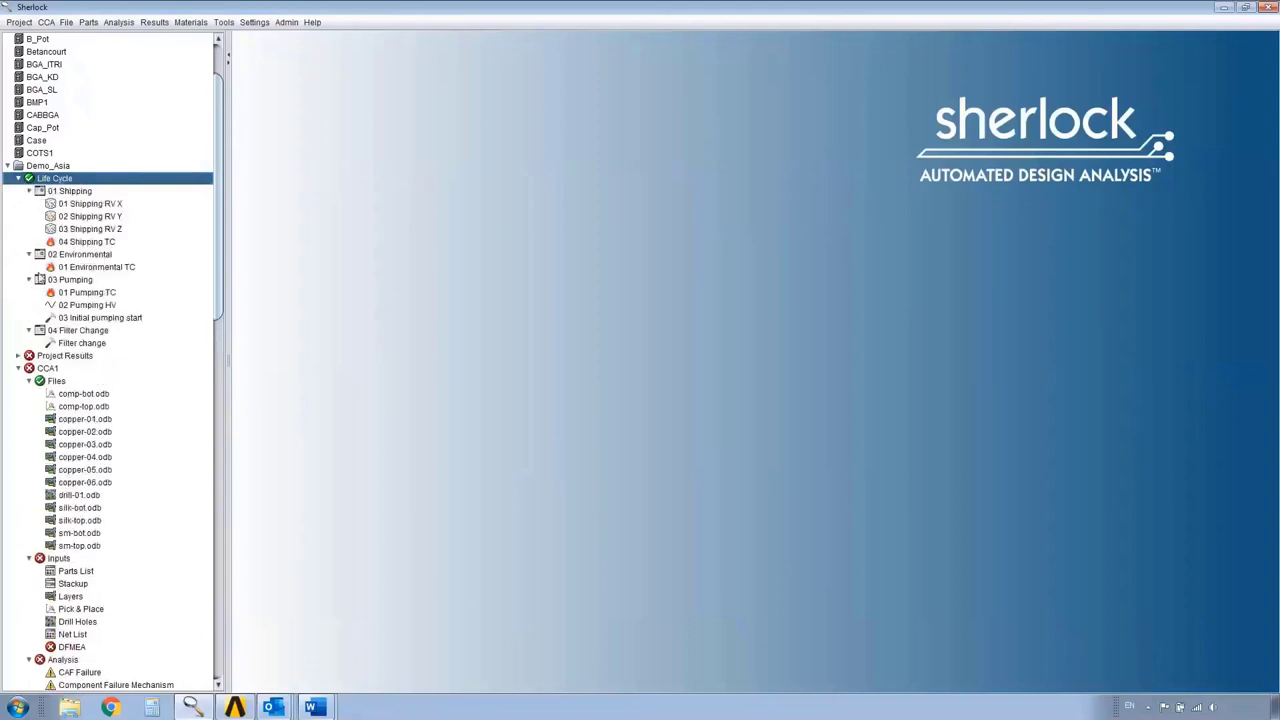
double_click(87, 230)
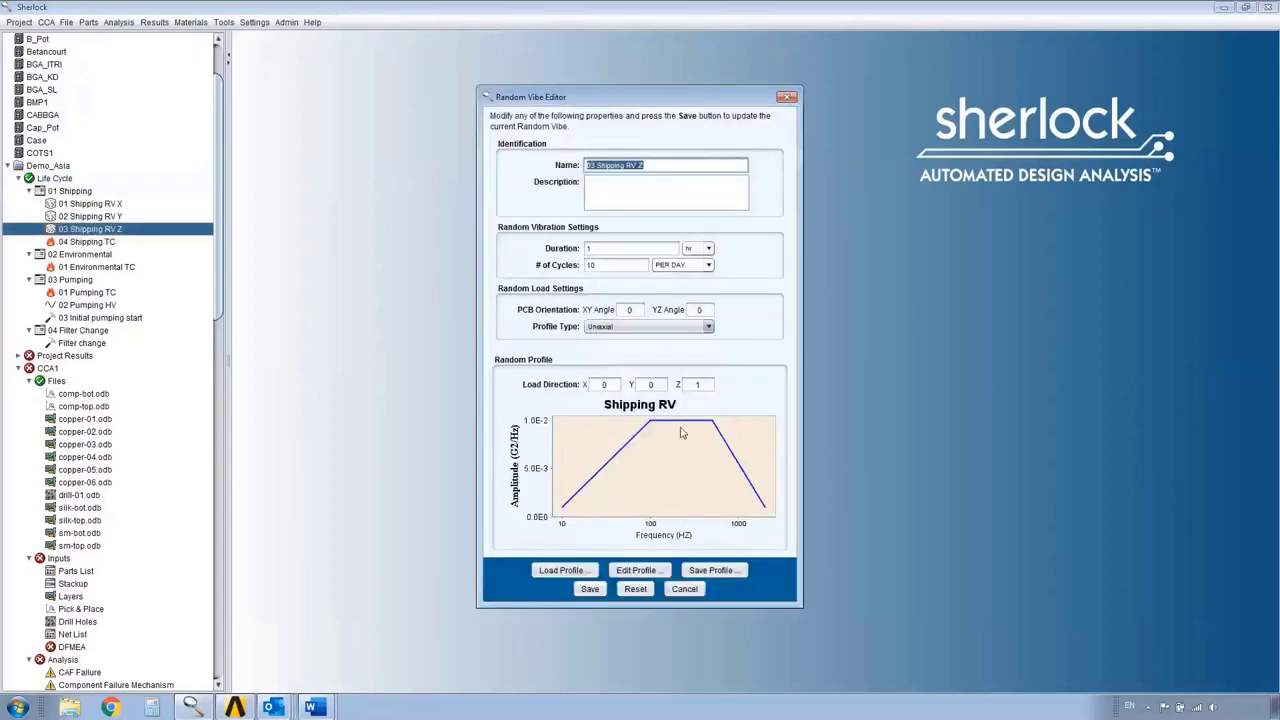
click(786, 98)
Open the CCA1 parts list and update it from the part library using the default matching options
scroll(194, 171, down, 1)
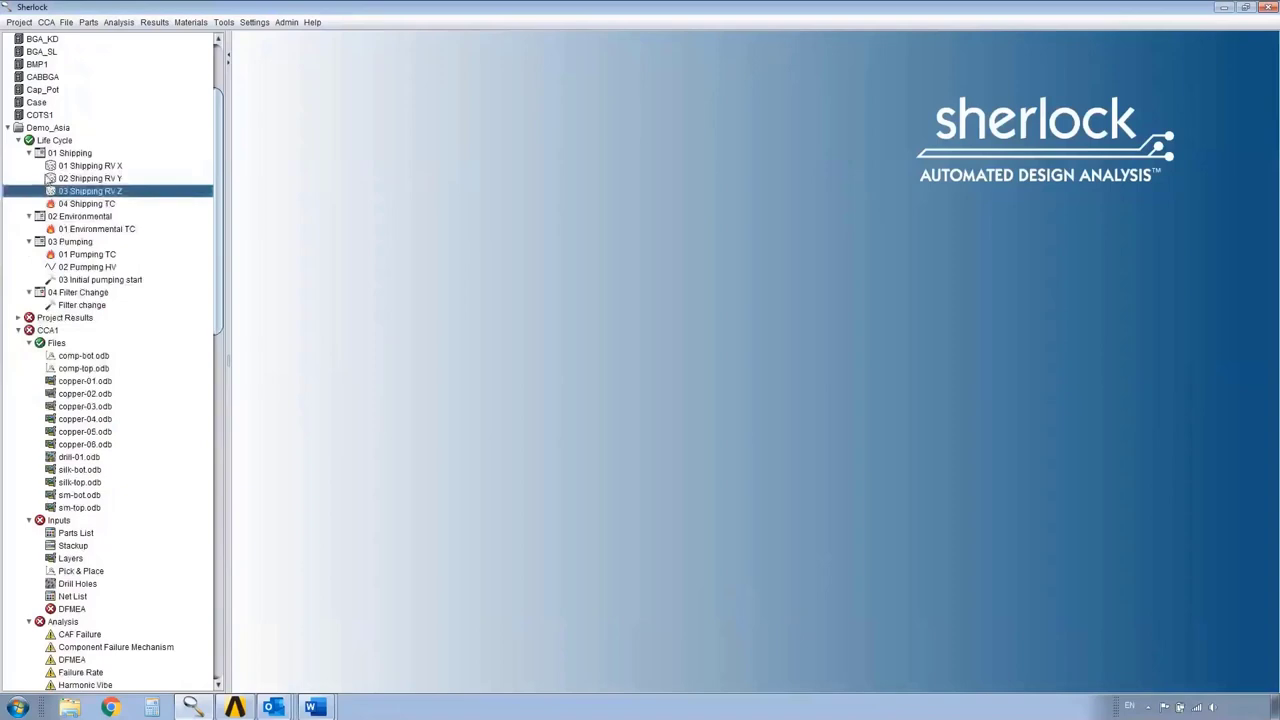
scroll(75, 264, down, 7)
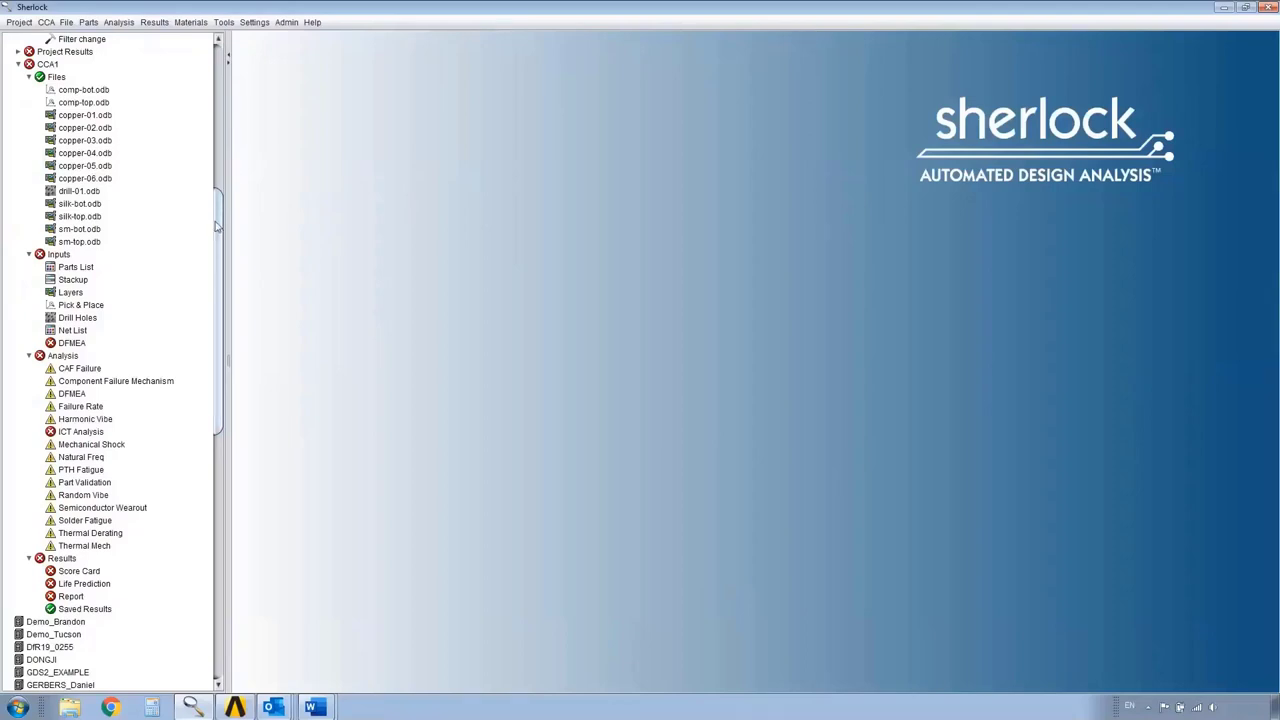
scroll(216, 226, up, 2)
scroll(226, 214, down, 3)
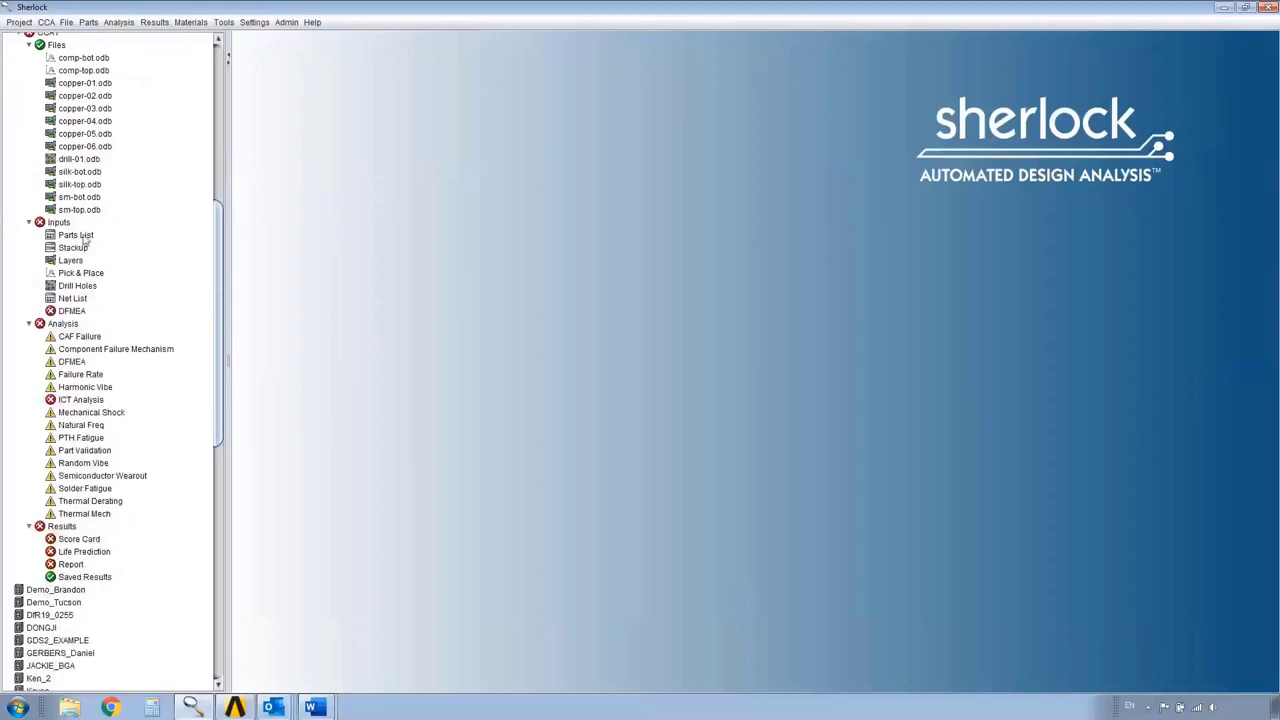
click(86, 238)
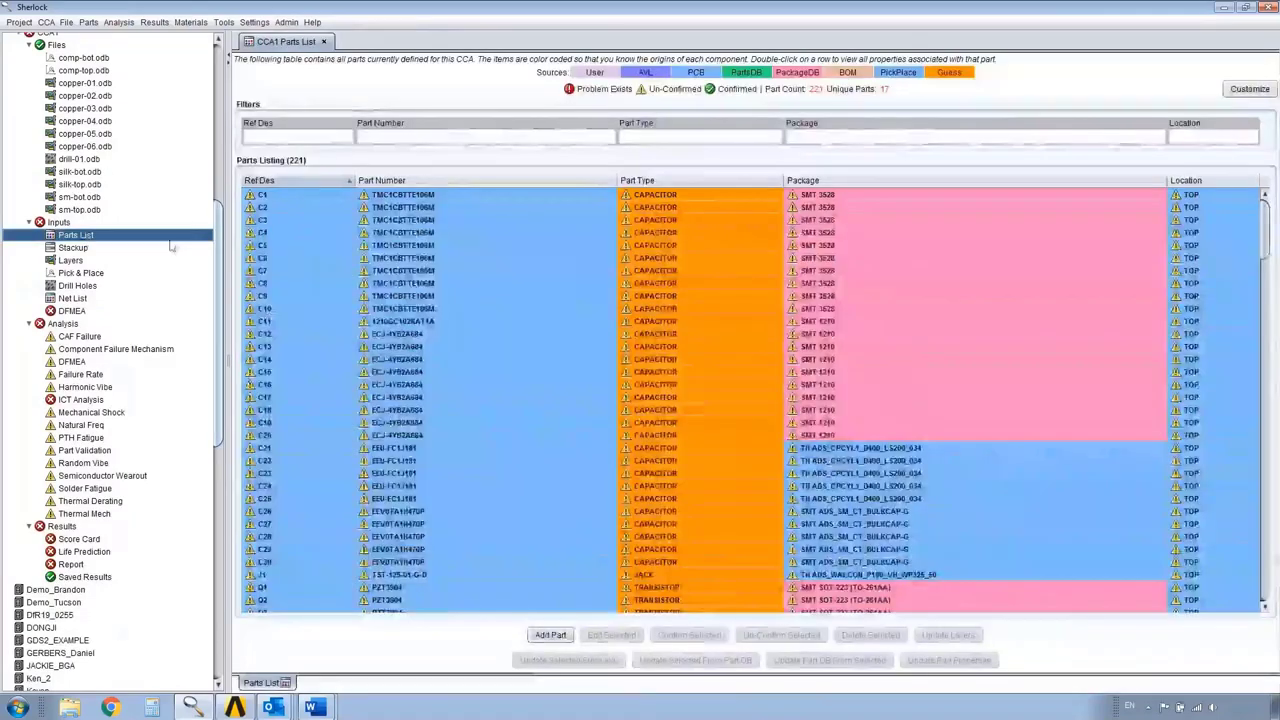
click(89, 22)
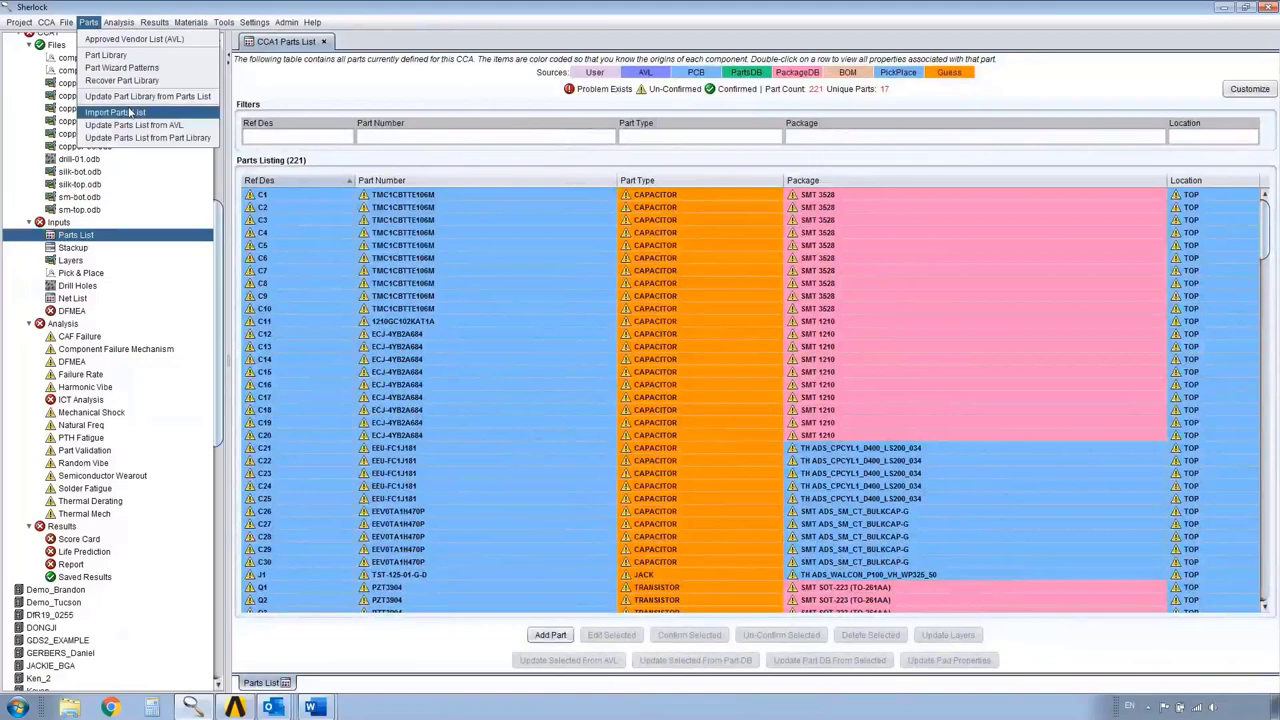
click(140, 137)
click(616, 418)
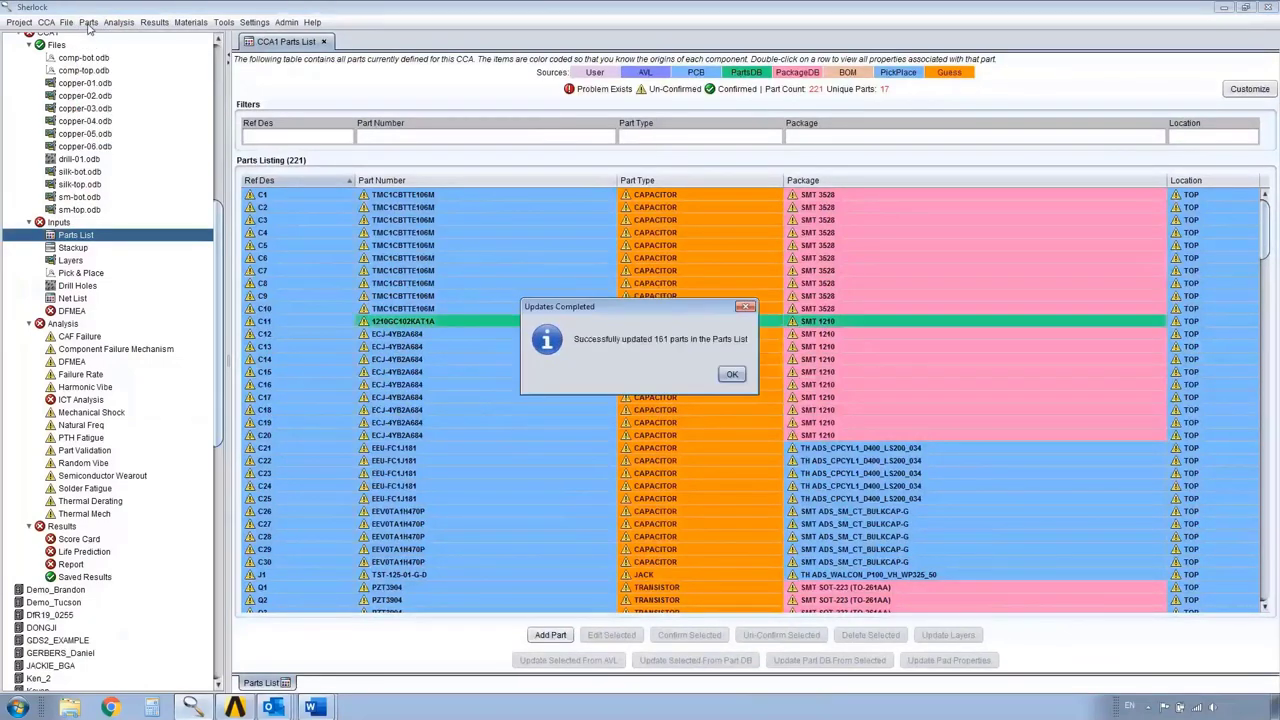
click(727, 372)
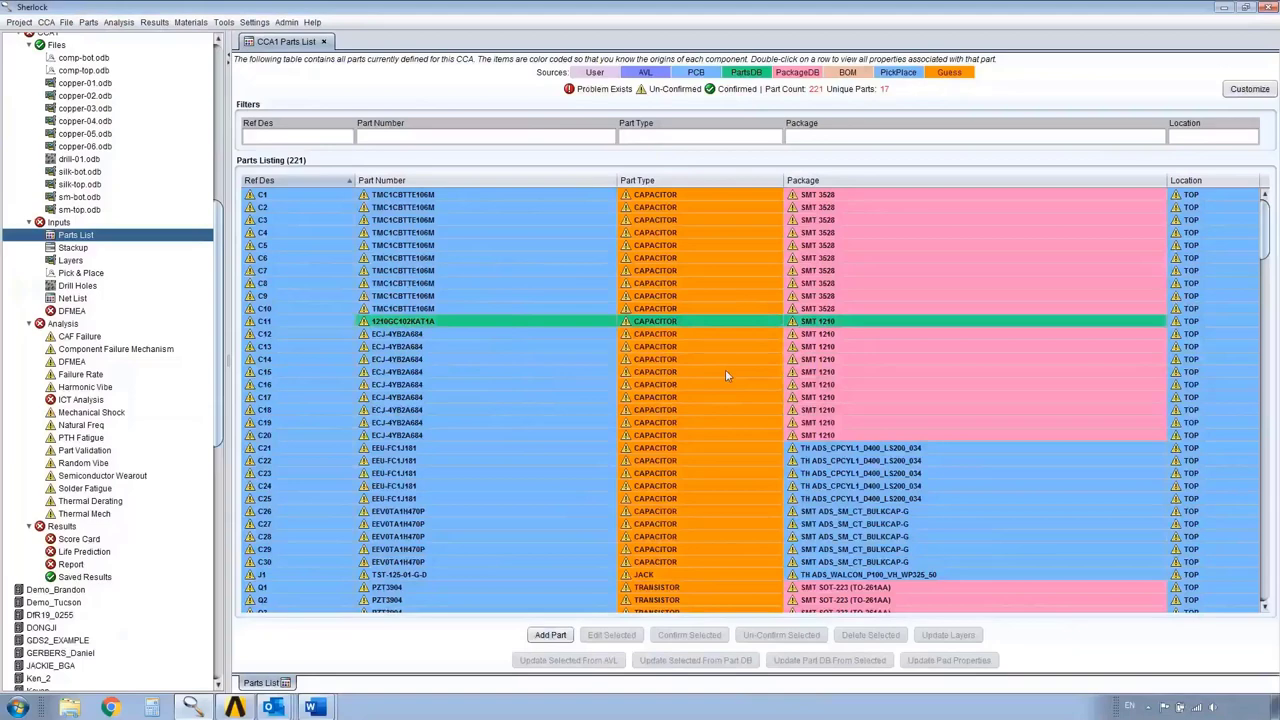
Update the parts list a second time, choosing a part library other than the Local Part Library
click(89, 22)
click(130, 138)
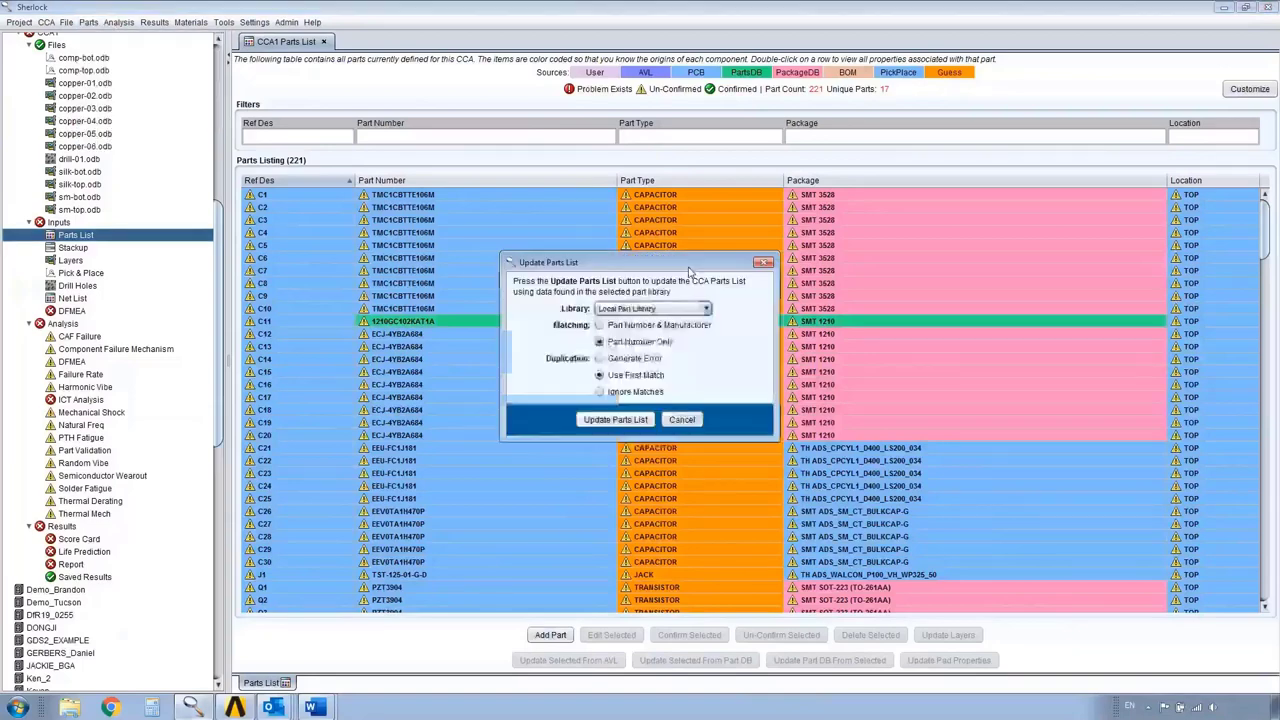
click(650, 309)
click(627, 360)
click(615, 419)
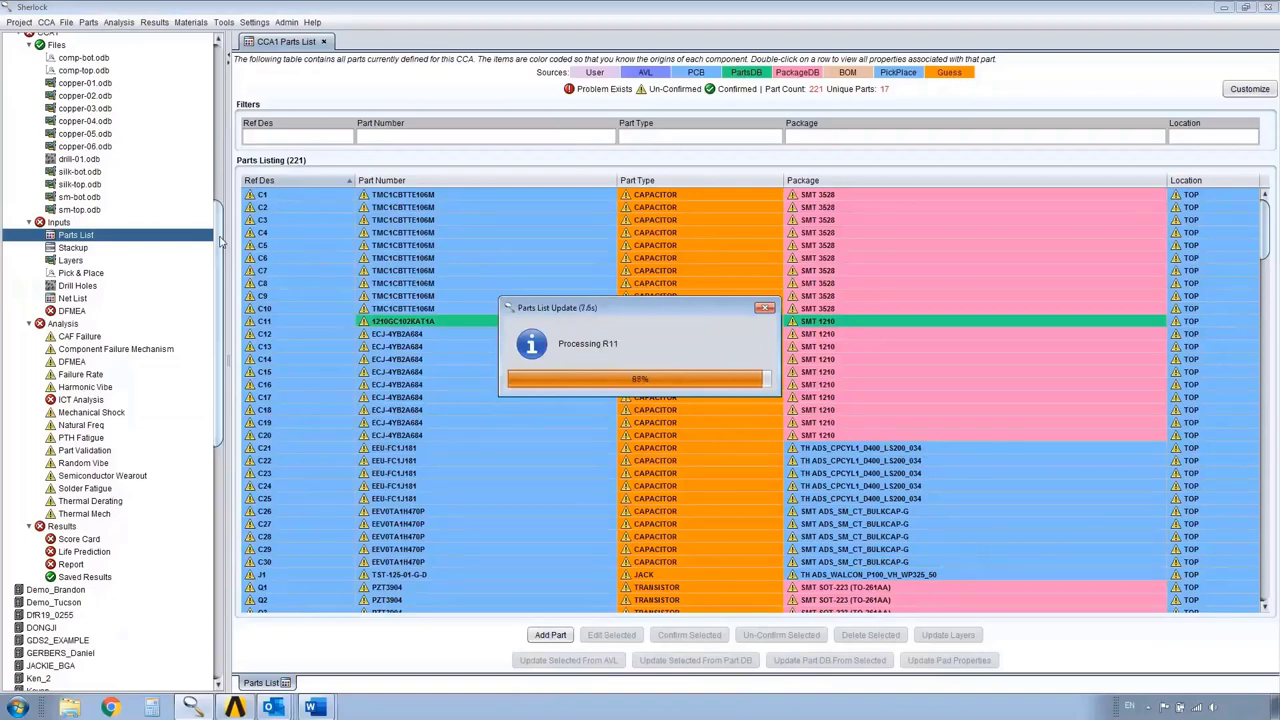
key(Return)
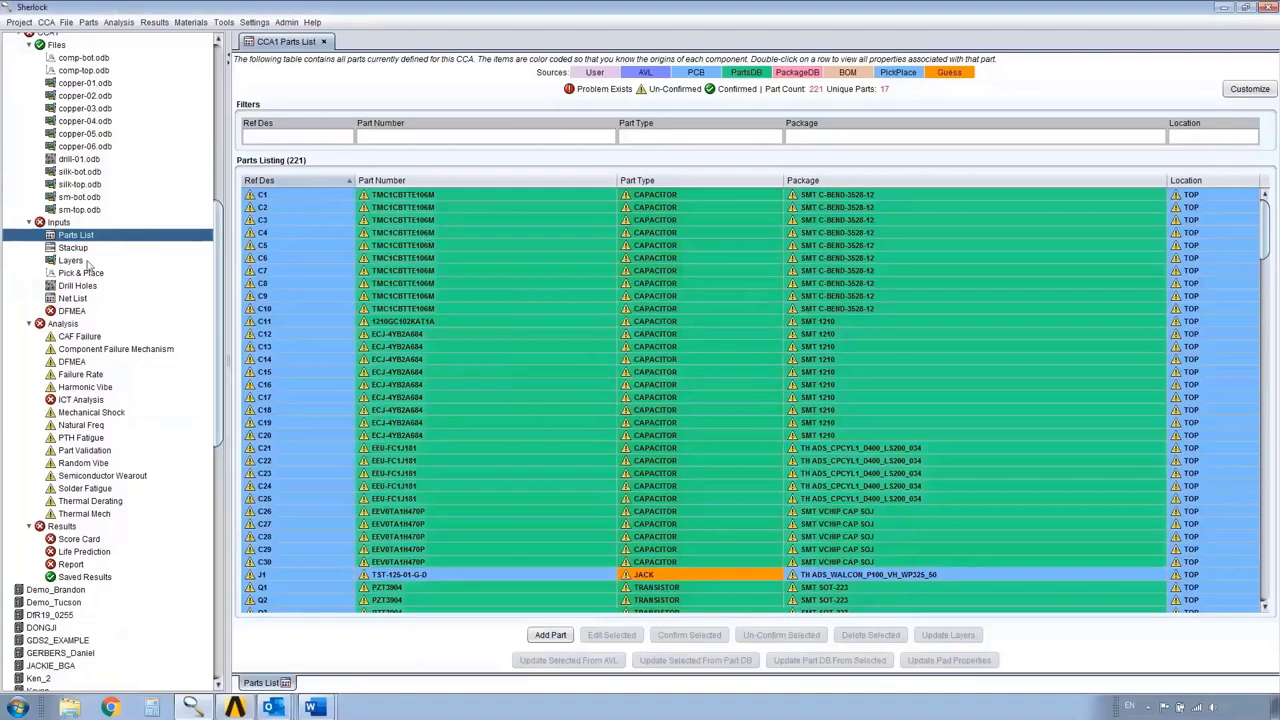
Edit the Random Vibe analysis properties, excluding 01 Shipping RV X and 02 Shipping RV Y so only 03 Shipping RV Z is analysed
right_click(86, 466)
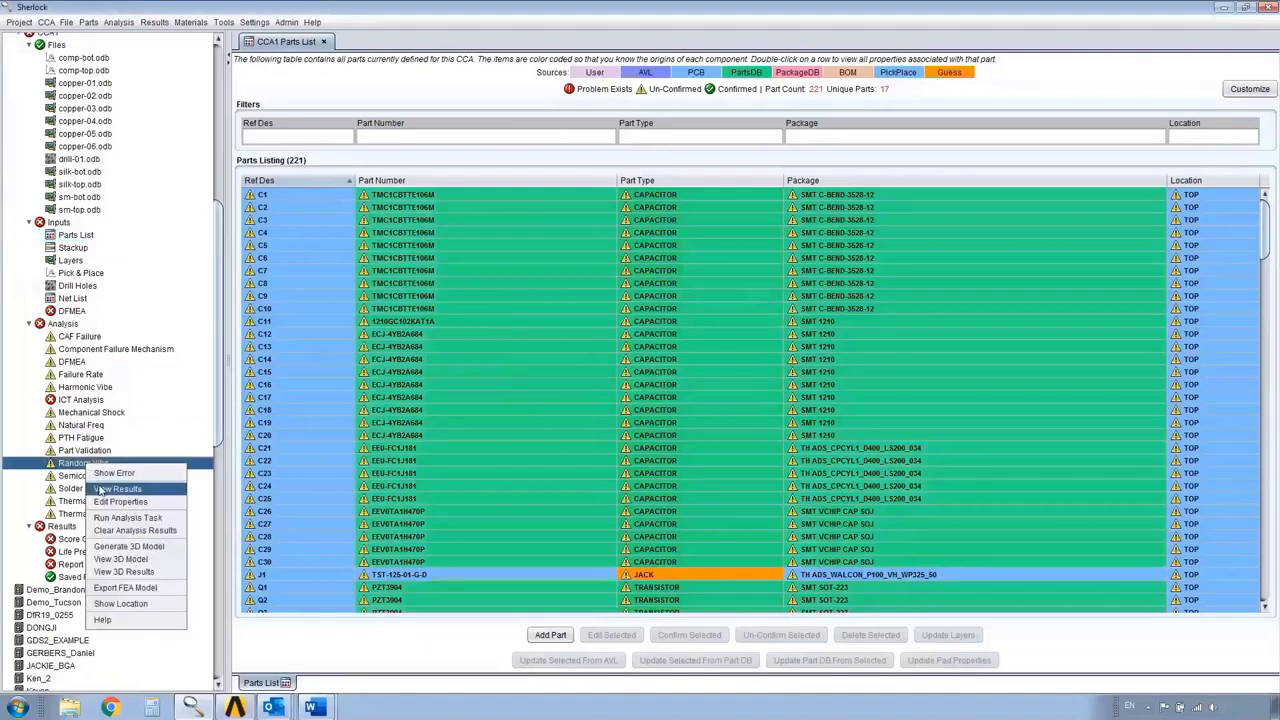
click(101, 503)
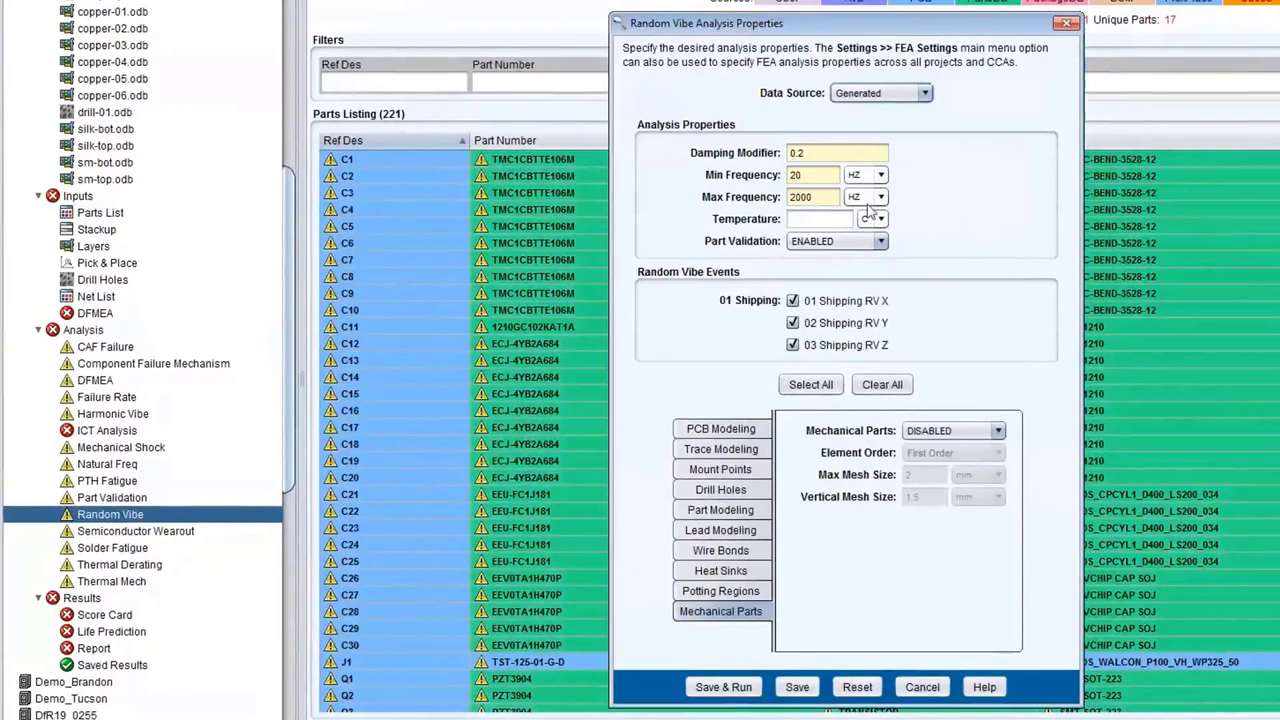
click(793, 323)
click(793, 301)
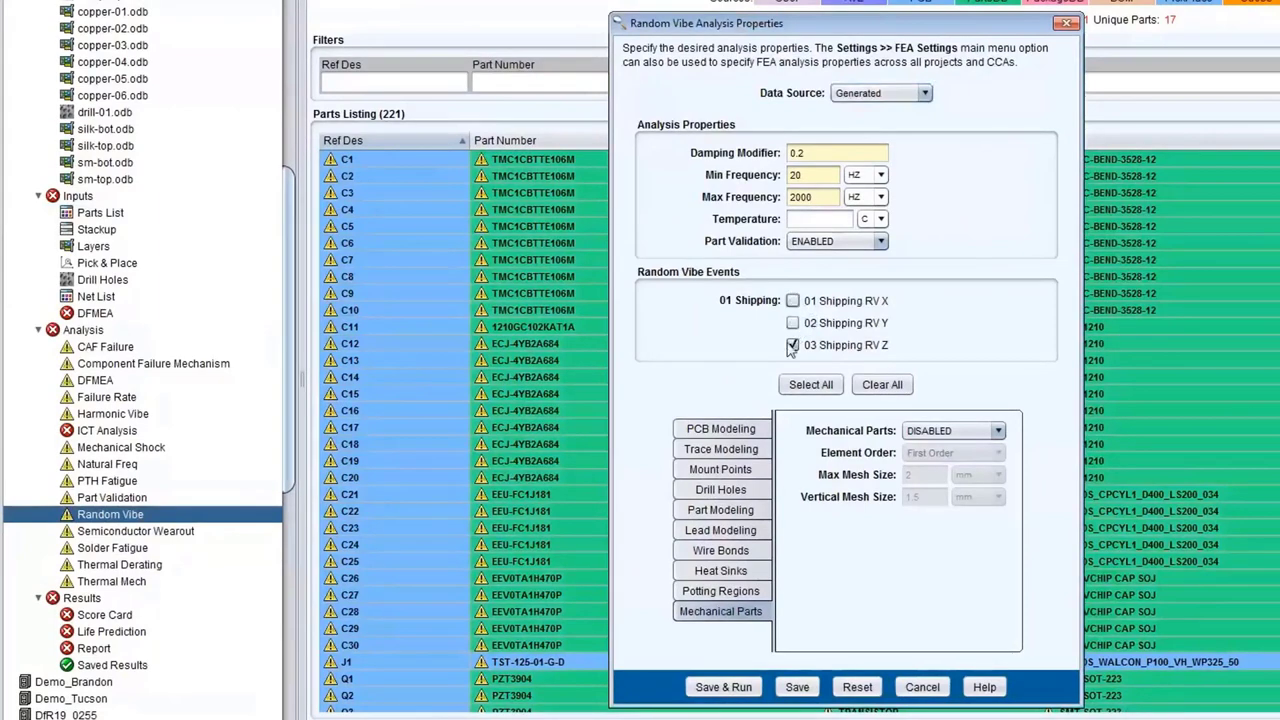
Review the PCB, trace, mount point and drill hole modeling settings, and set the part modeling Min Part Size to 7 mm
click(742, 430)
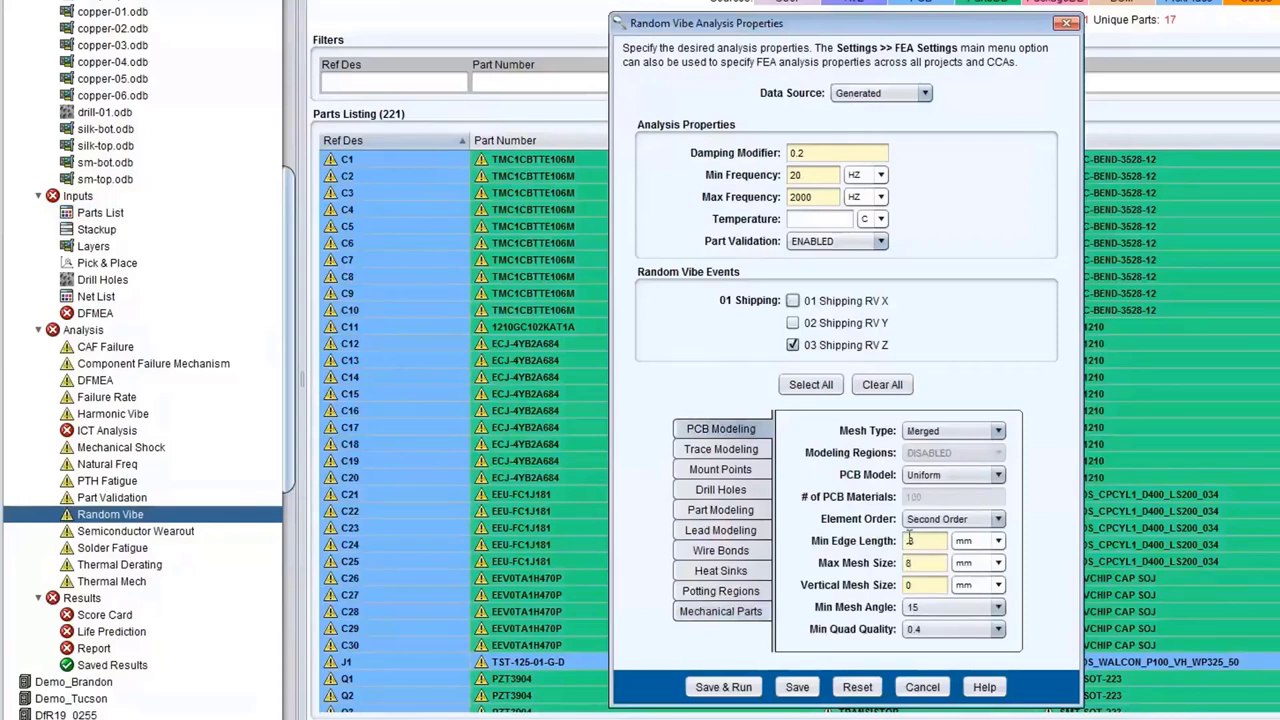
click(740, 449)
click(738, 469)
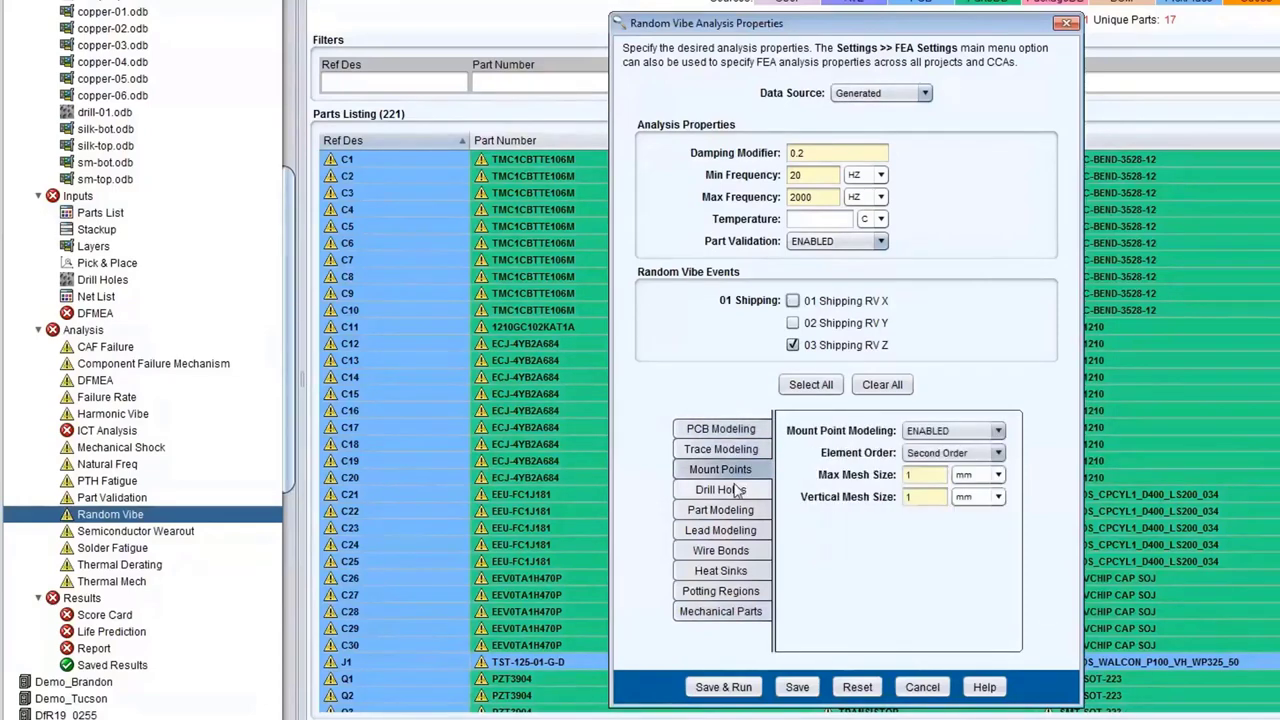
click(738, 490)
click(735, 432)
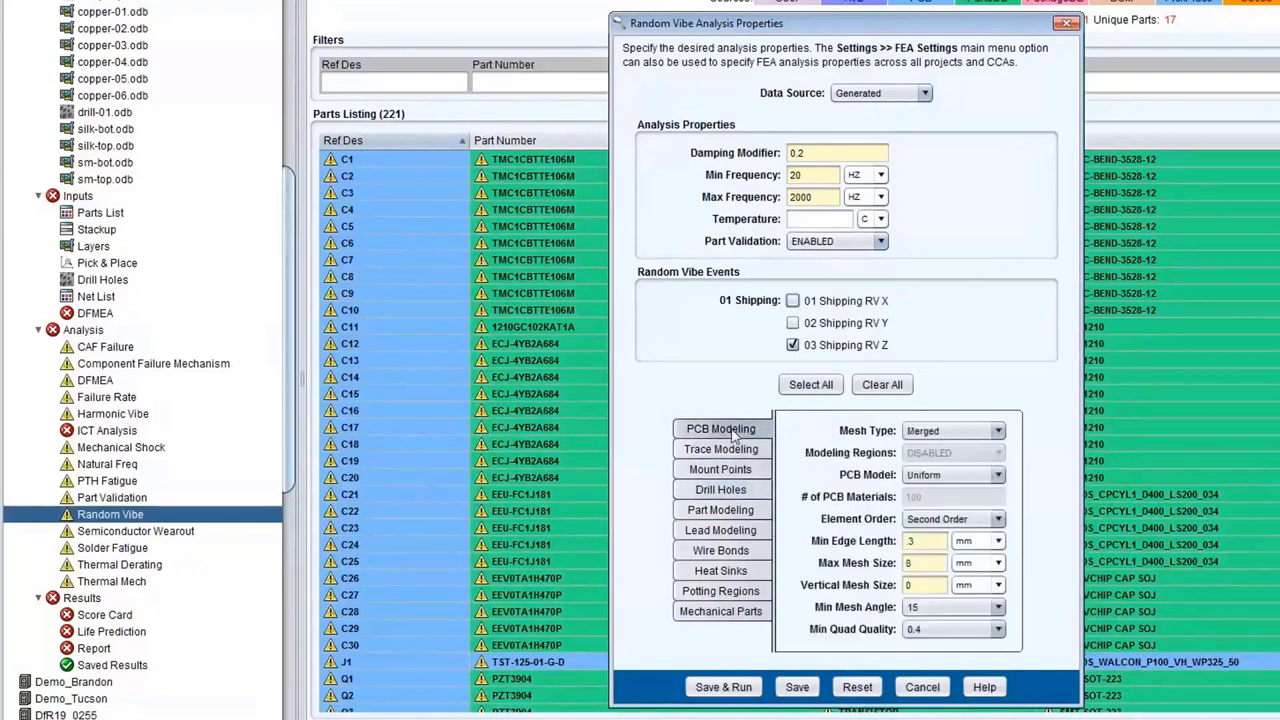
click(726, 511)
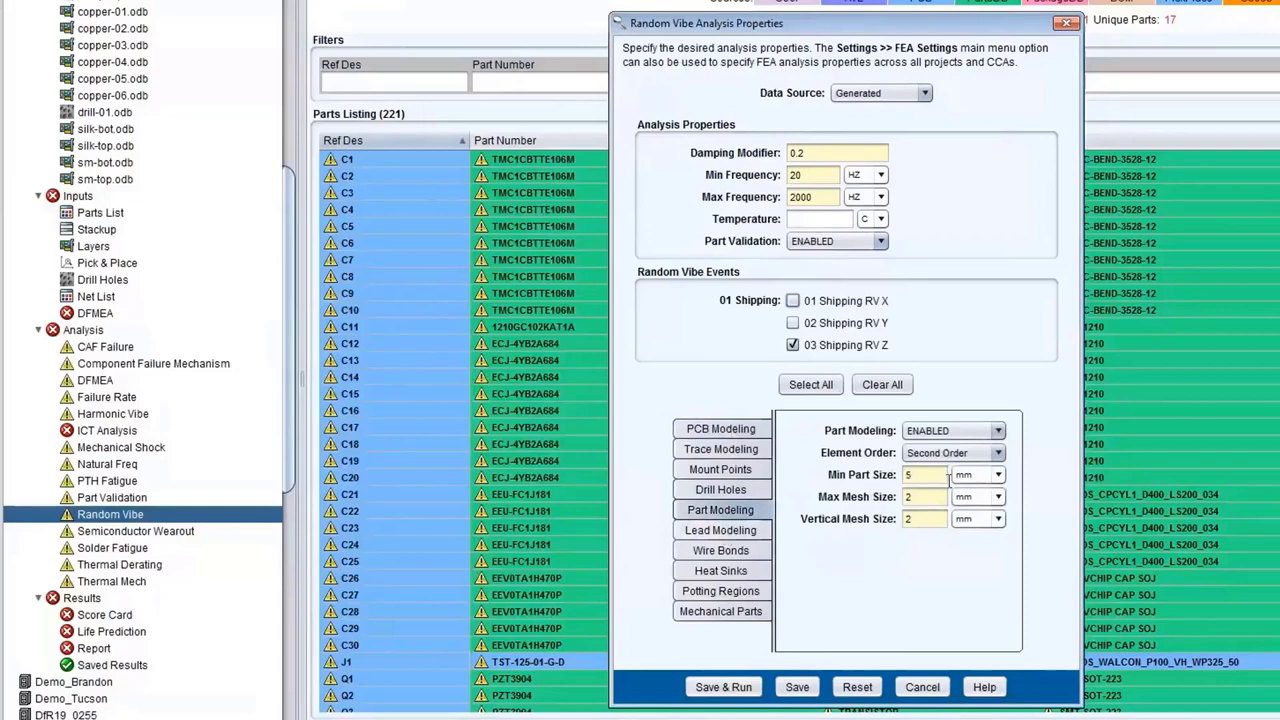
double_click(913, 476)
text(7)
Review the settings from lead modeling through mechanical parts, and save and run the Random Vibe analysis
click(750, 530)
click(748, 552)
click(748, 570)
click(748, 591)
click(748, 611)
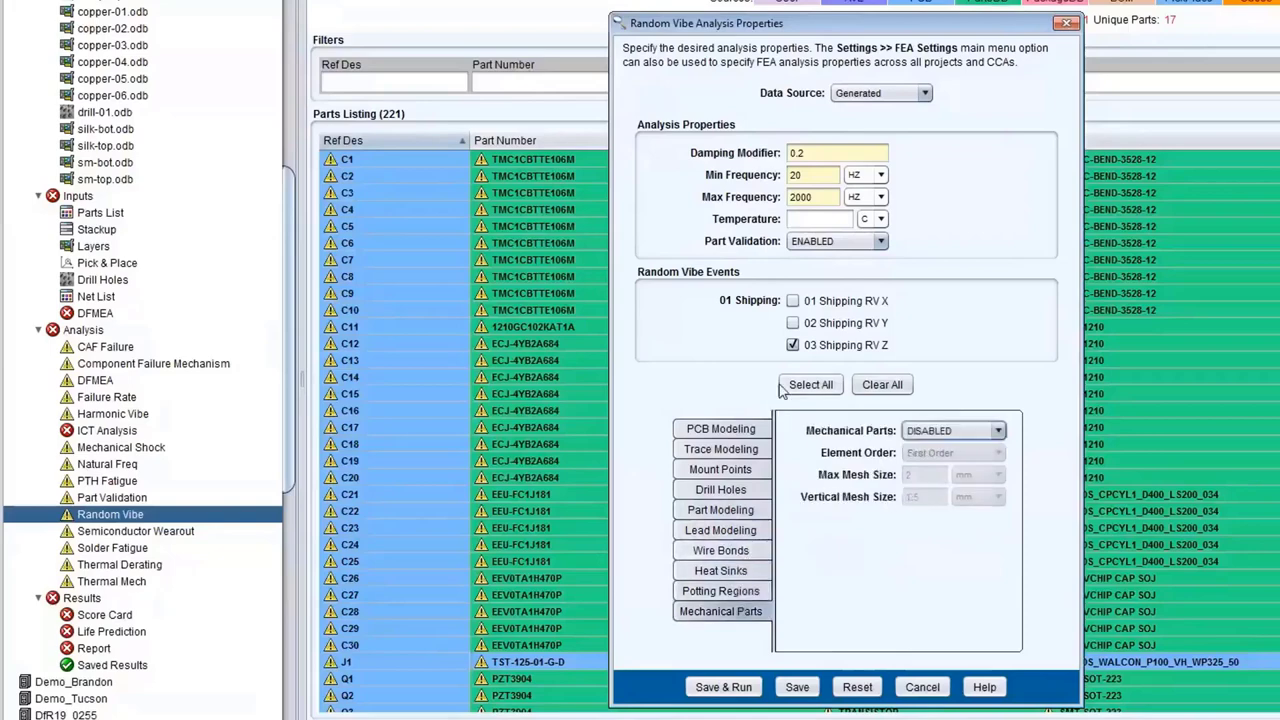
click(730, 688)
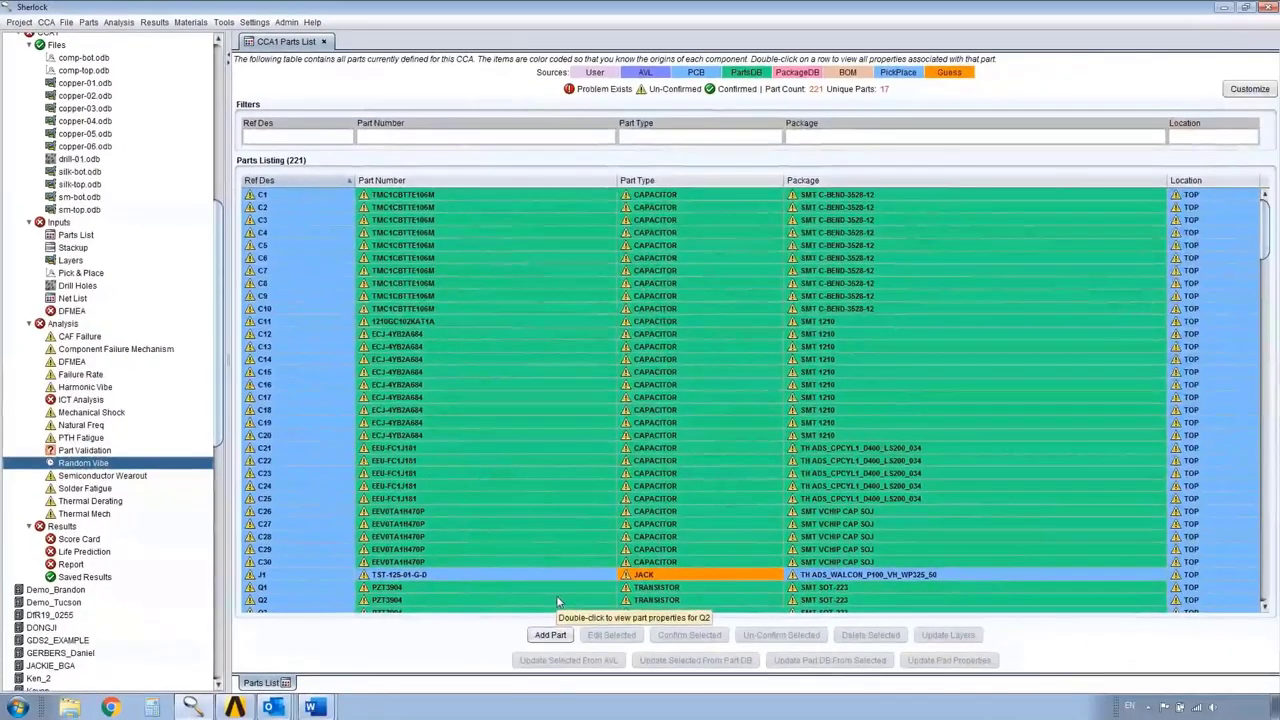
Show the file location of the Random Vibe analysis, inspect its generated files such as ansys-NF.apdl, and close the folder
right_click(99, 465)
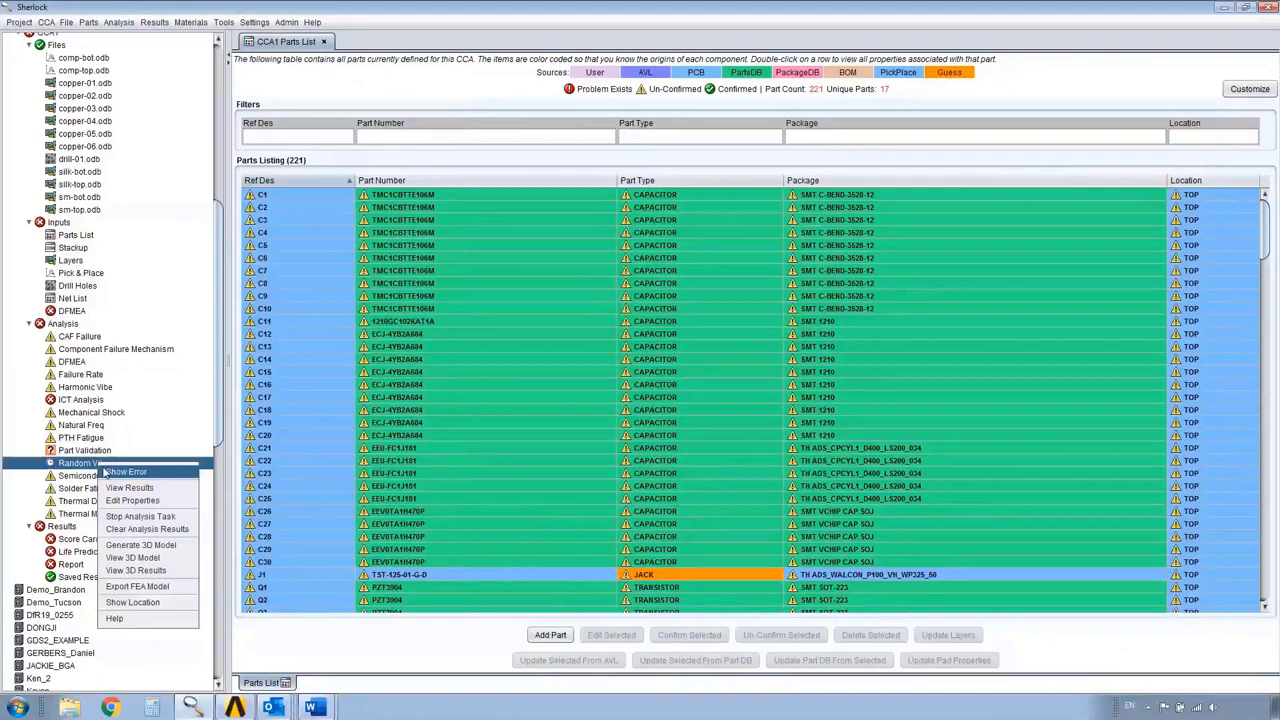
click(133, 602)
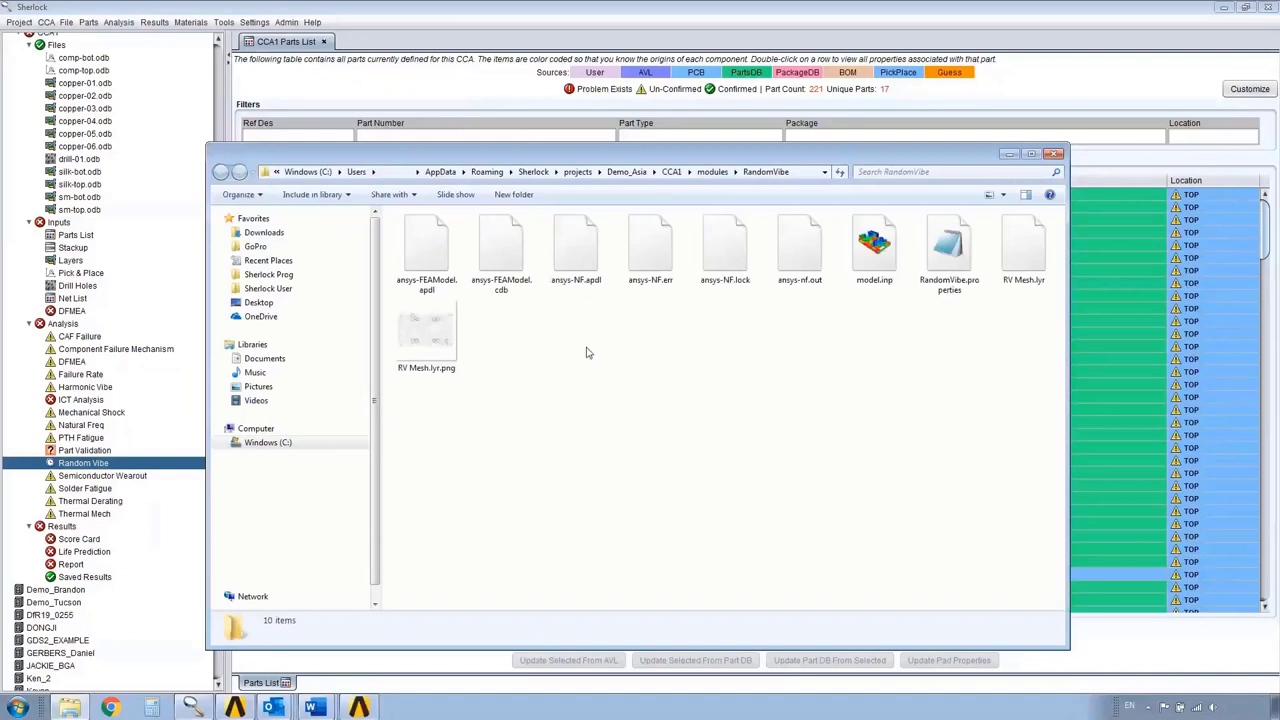
click(577, 268)
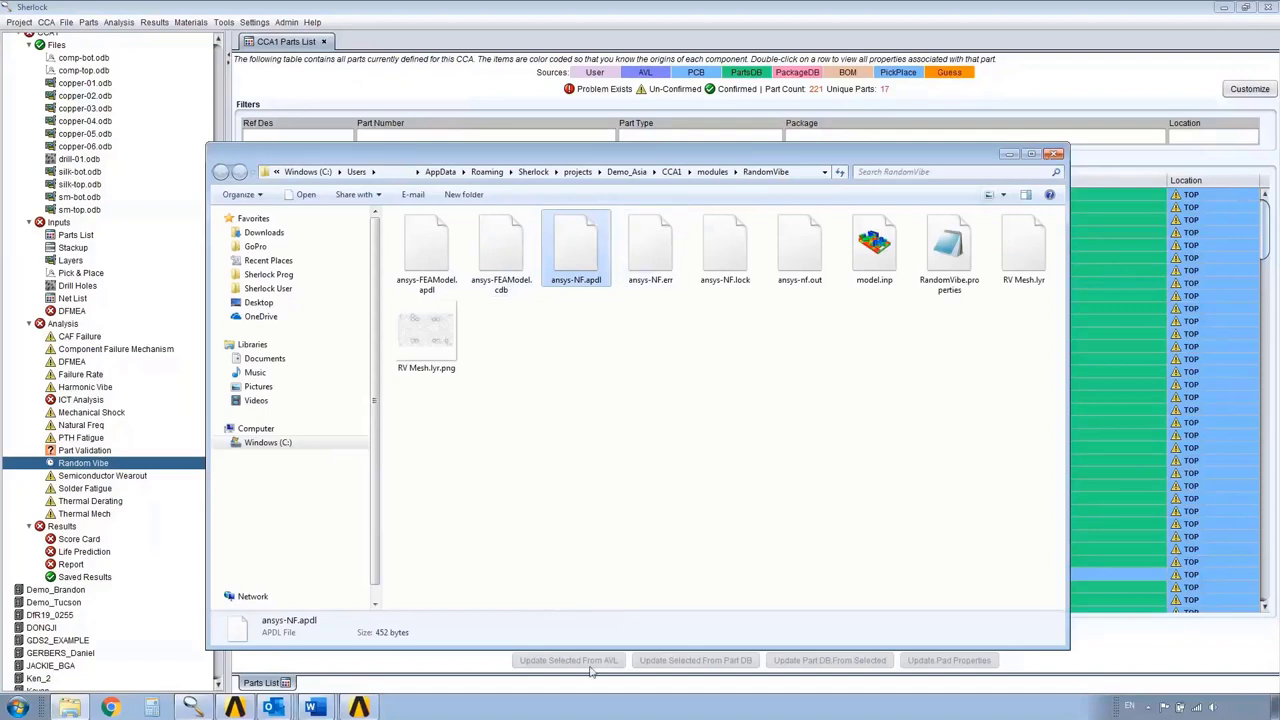
click(358, 707)
right_click(358, 707)
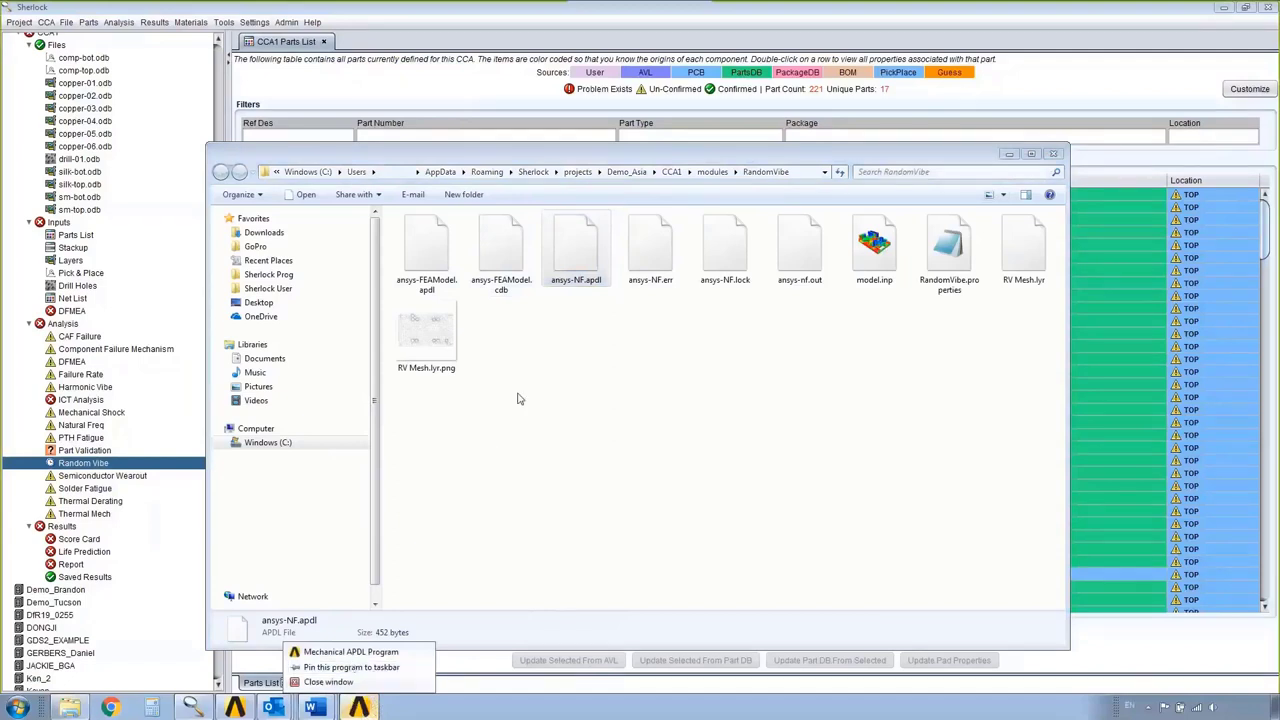
click(627, 364)
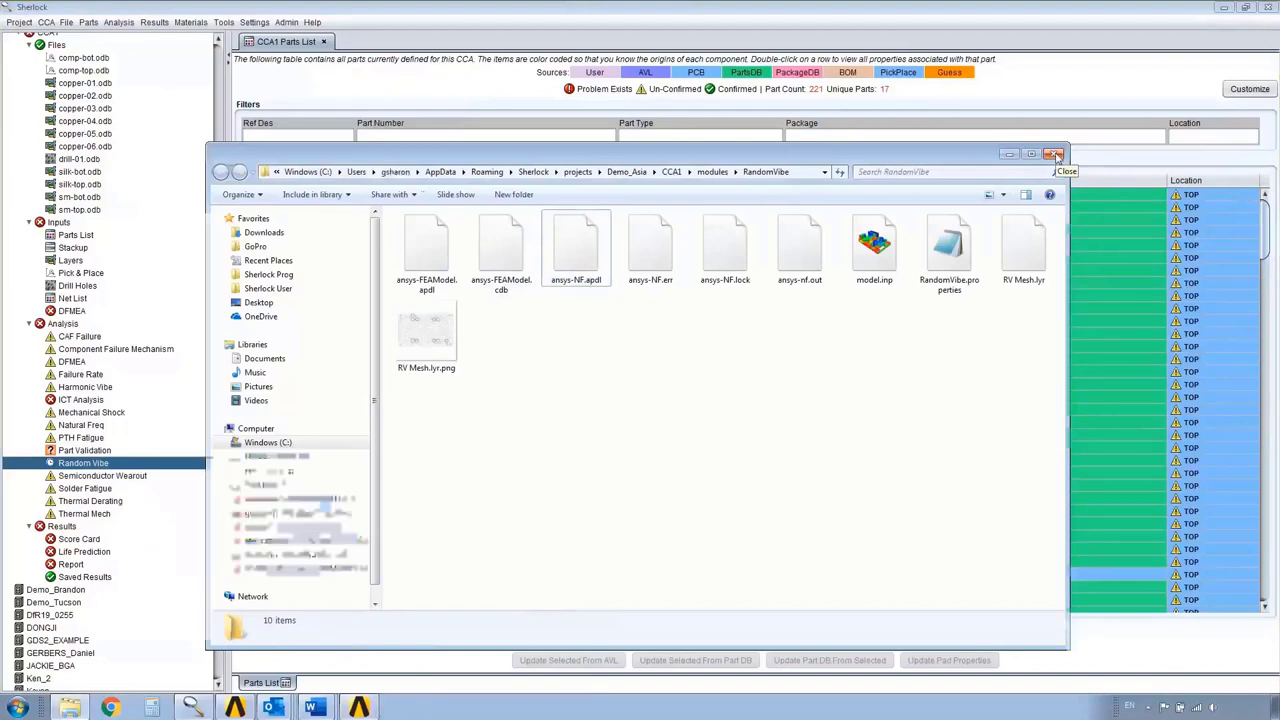
click(1056, 156)
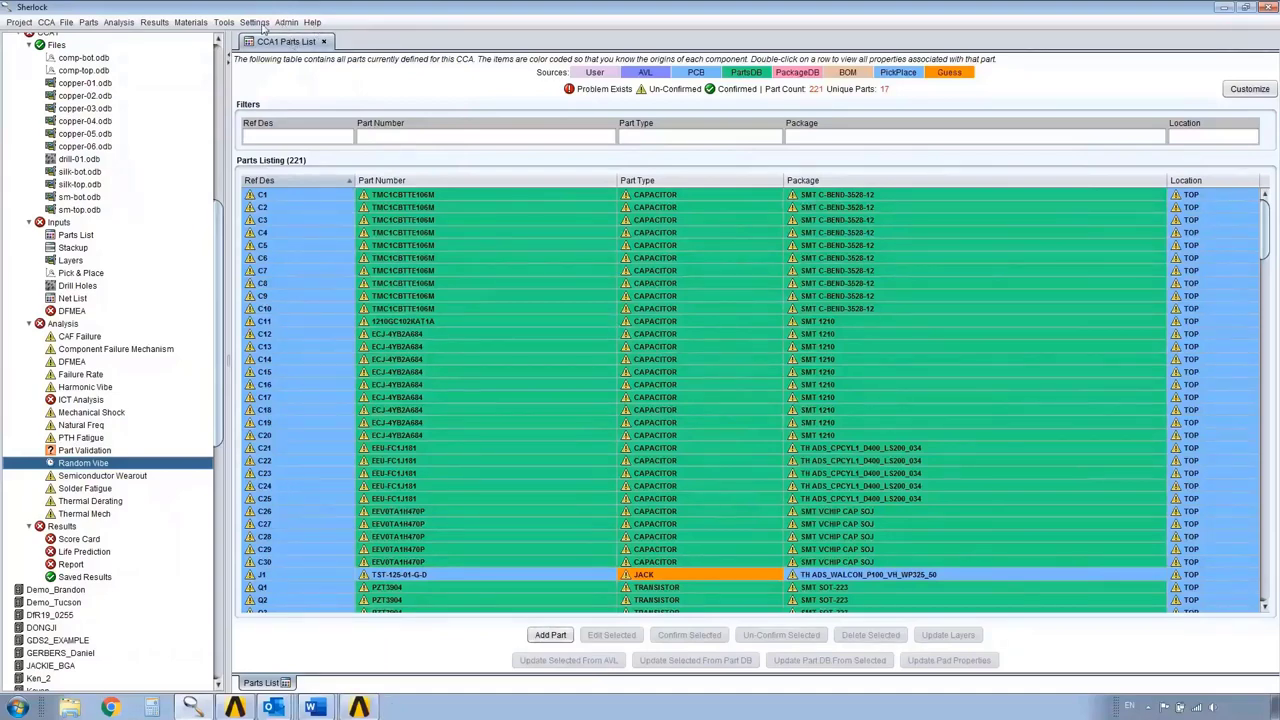
View the Random Vibe 3D model coloured by Material CTE, inspect it from another angle, and close the viewer
right_click(105, 462)
click(112, 533)
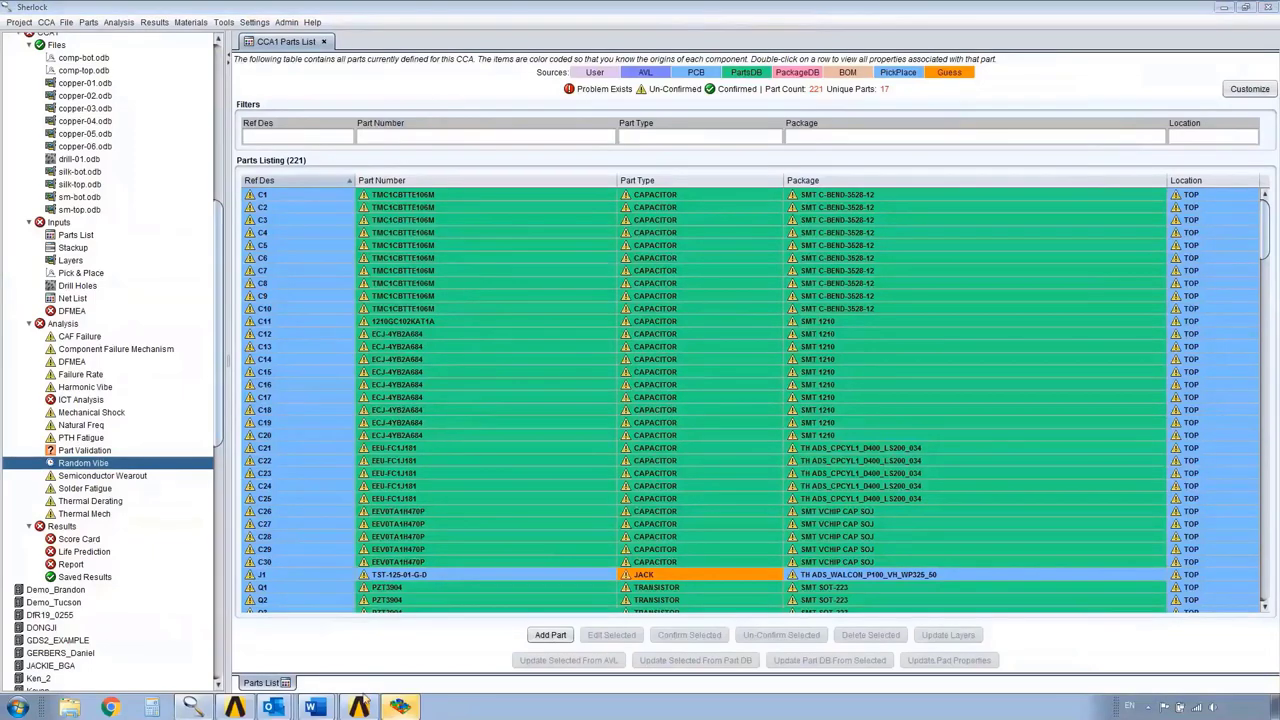
click(401, 707)
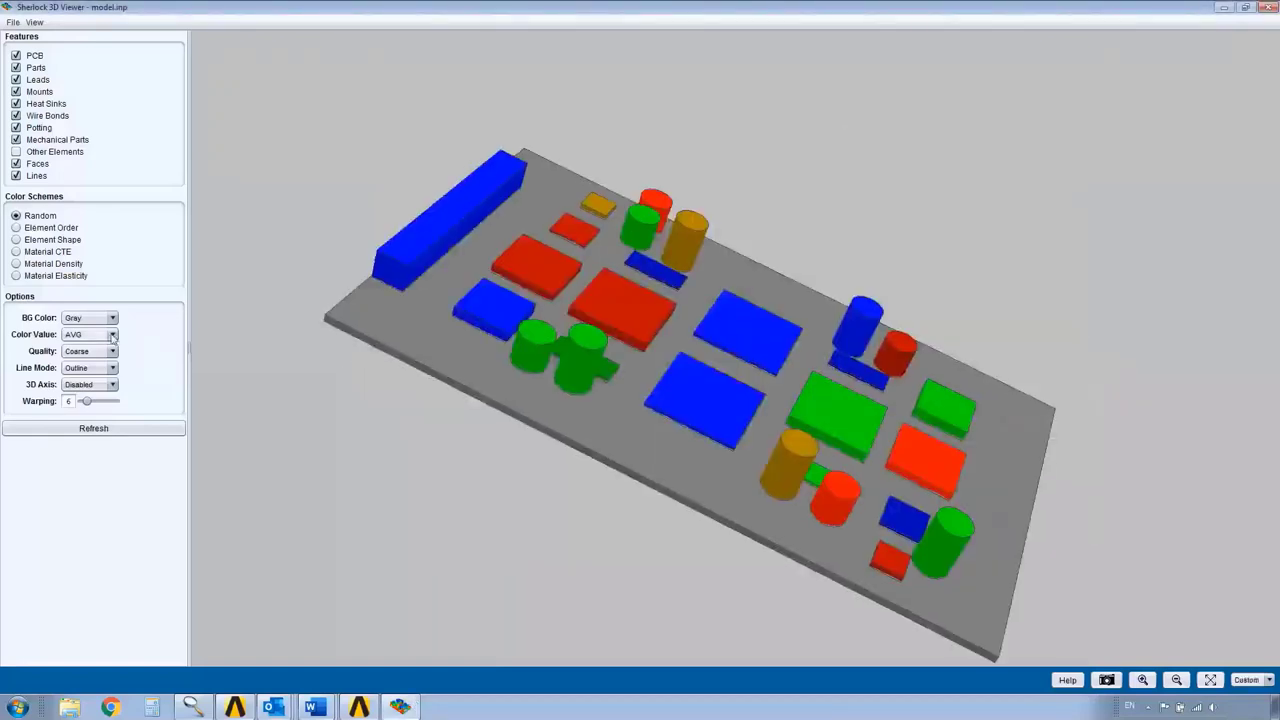
click(58, 251)
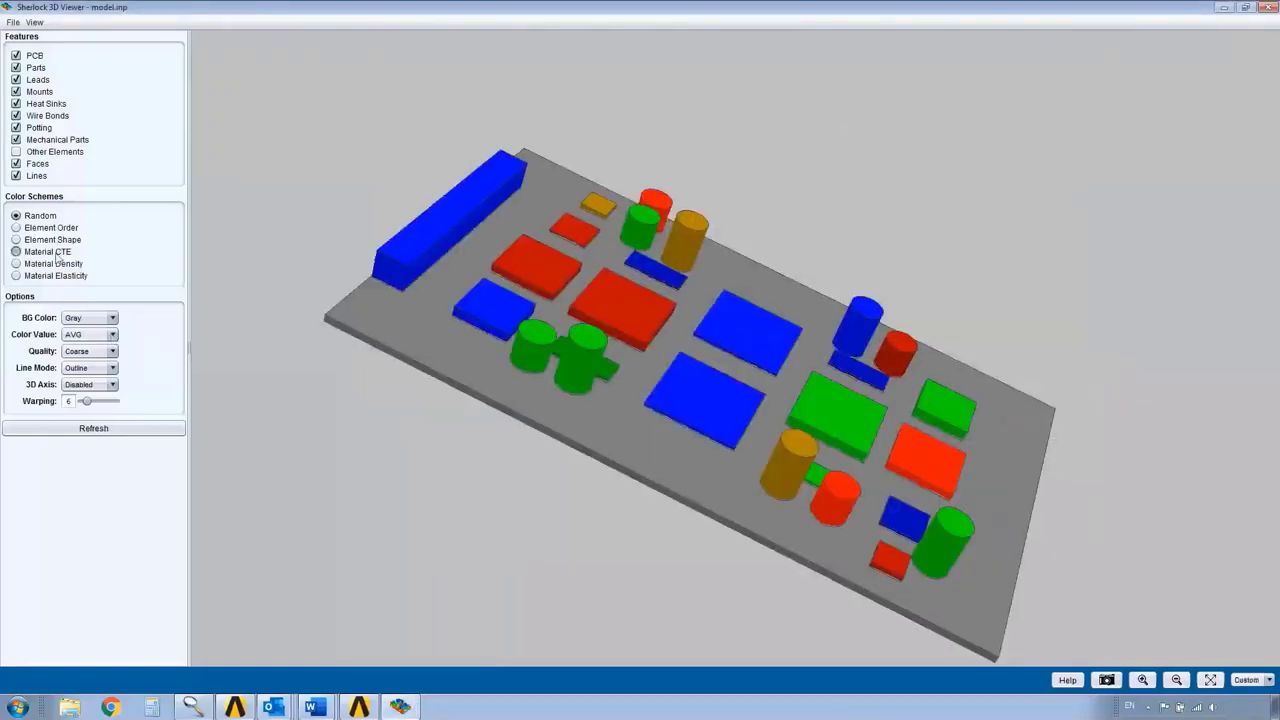
click(72, 427)
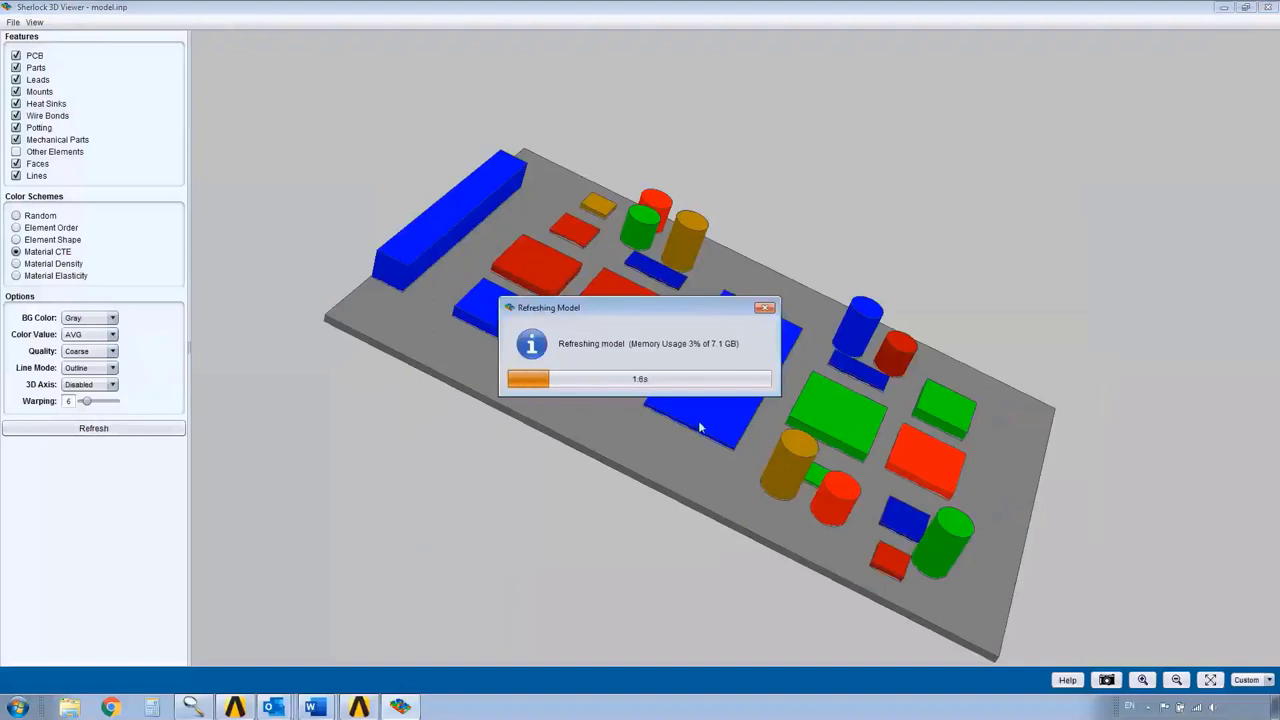
drag(726, 424, 1120, 119)
click(1271, 7)
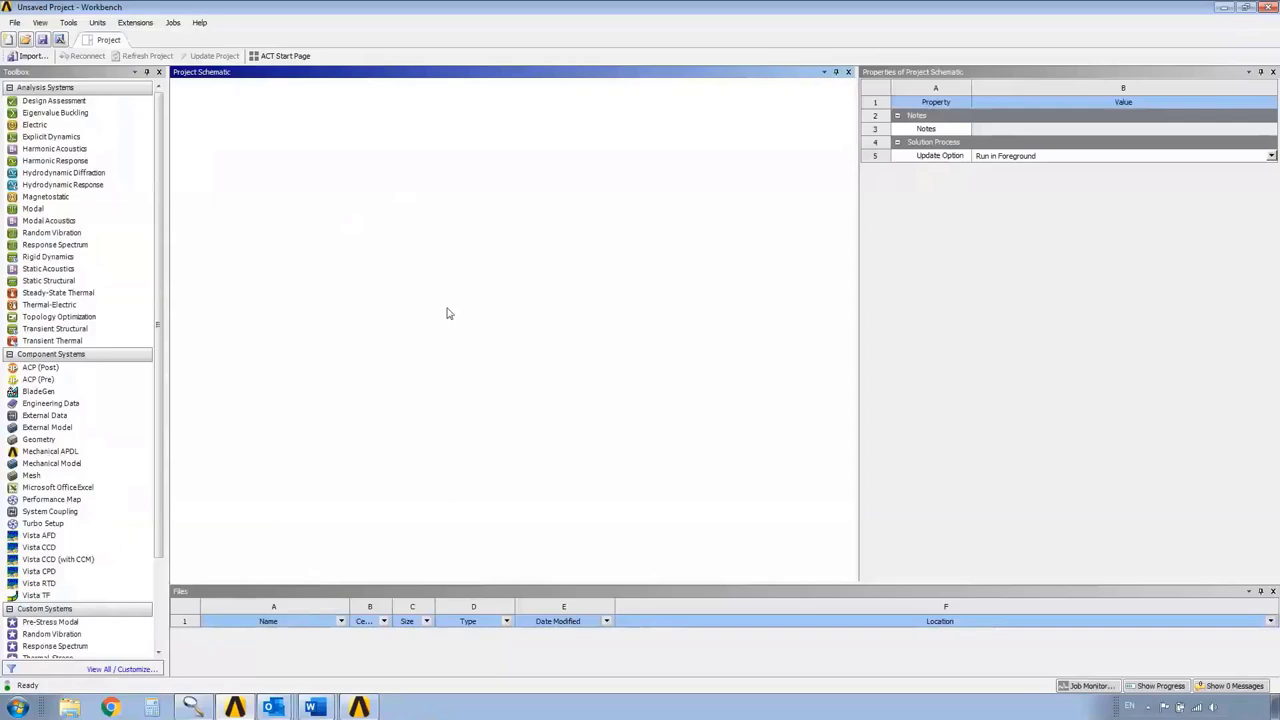
In Sherlock, start exporting the Random Vibe FEA model and create a Demo_Asia folder on the F: drive for it
click(194, 709)
right_click(68, 466)
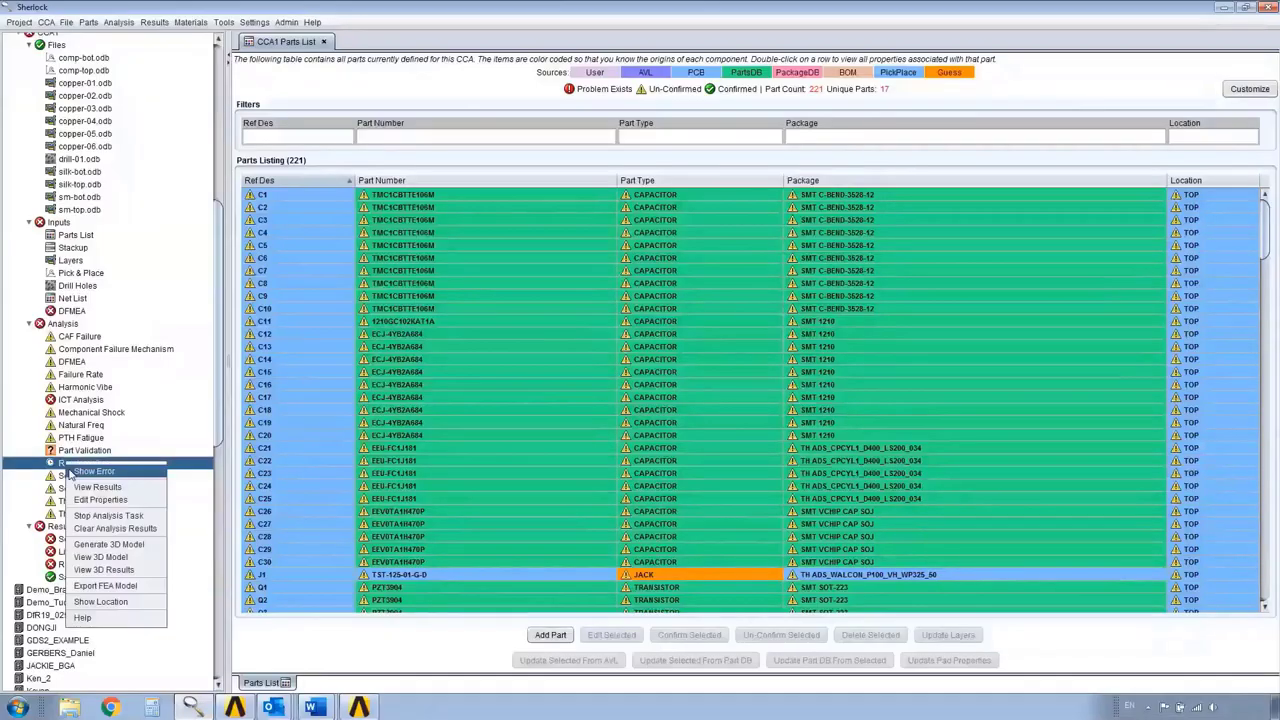
click(100, 586)
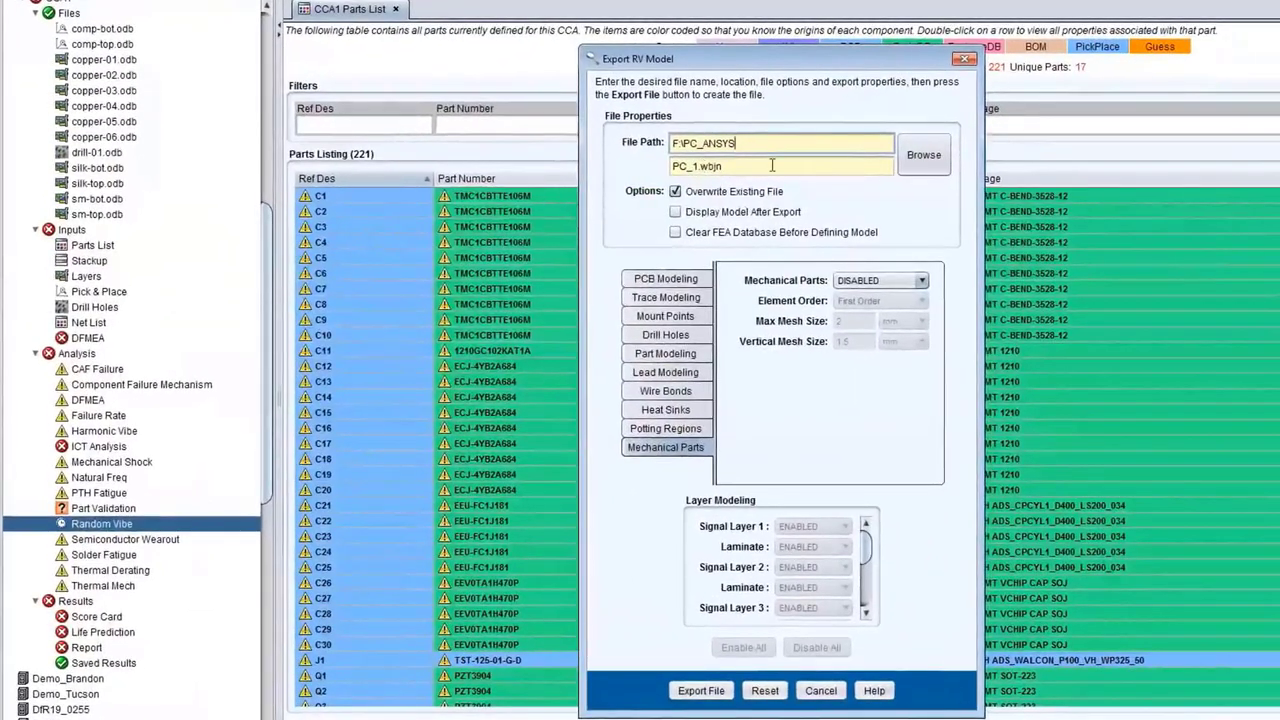
click(923, 155)
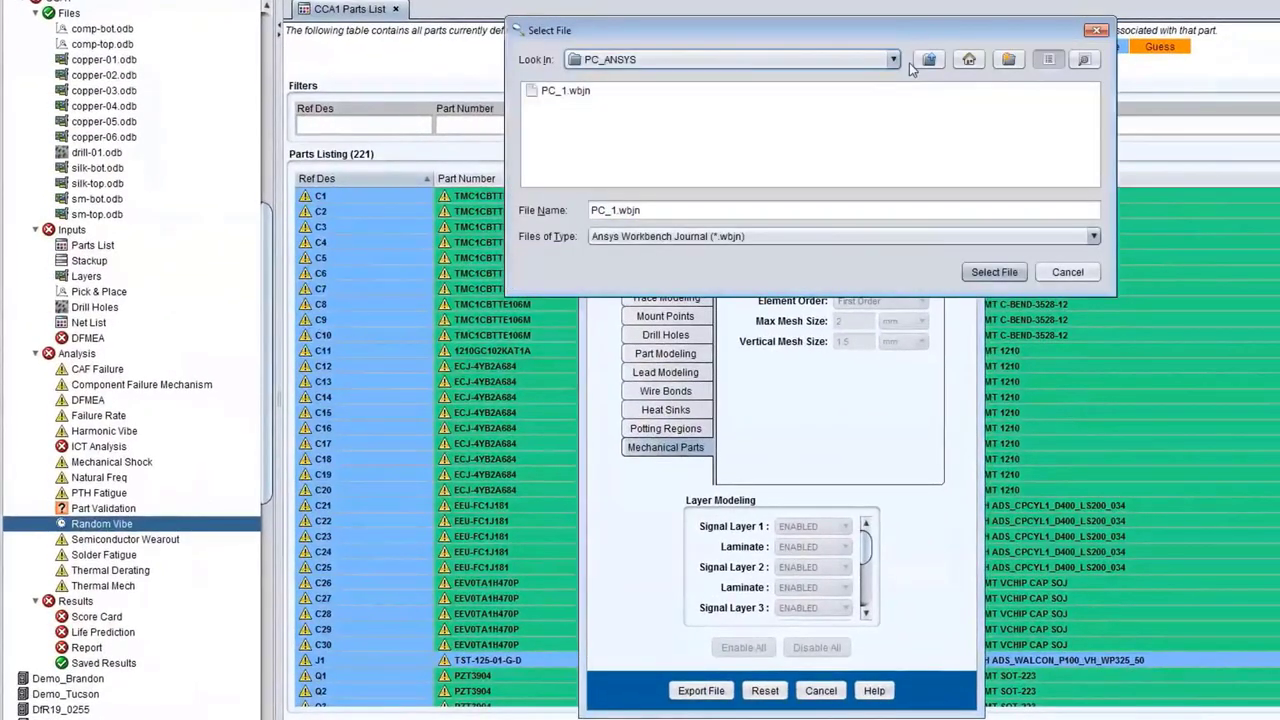
click(929, 59)
click(1006, 60)
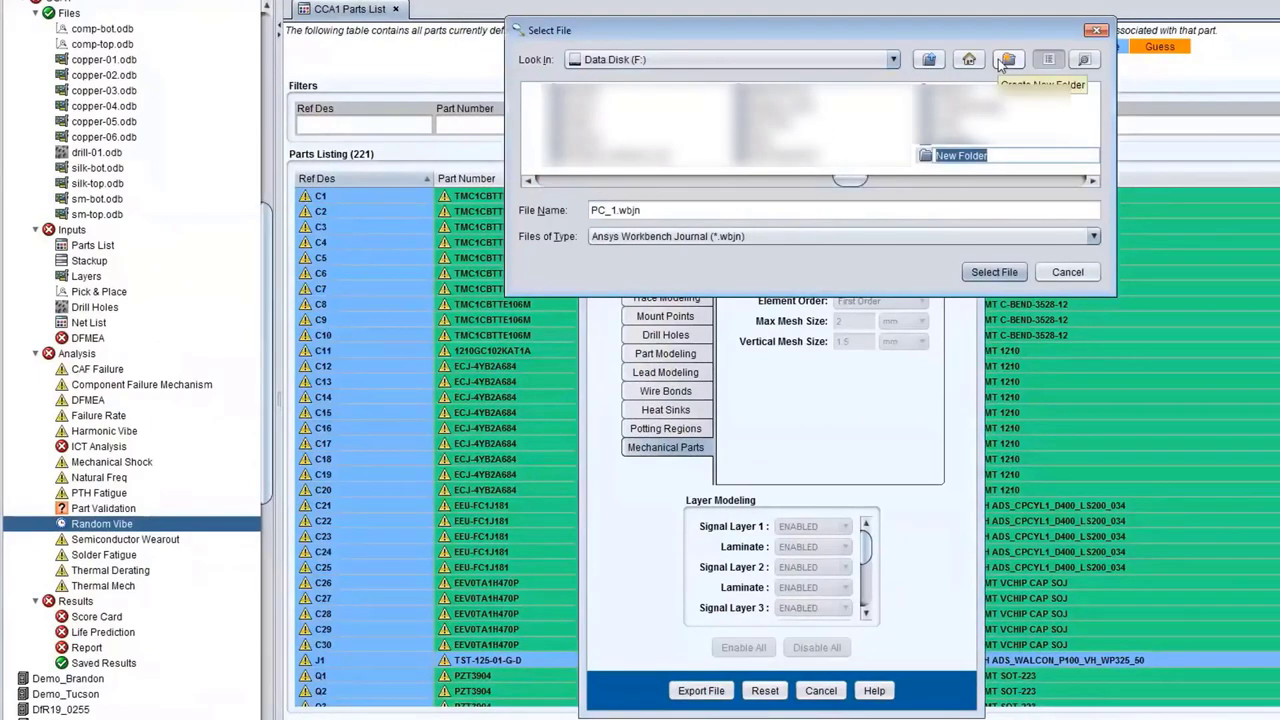
text(Demo)
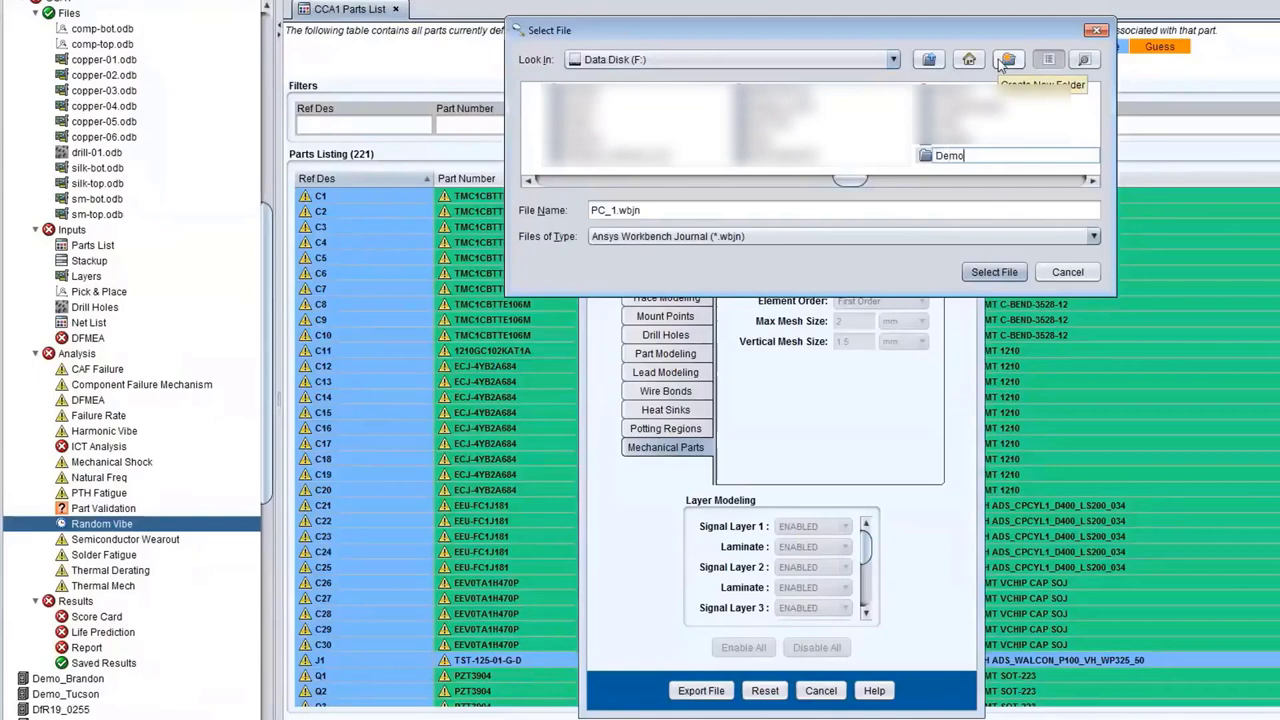
text(_Asia)
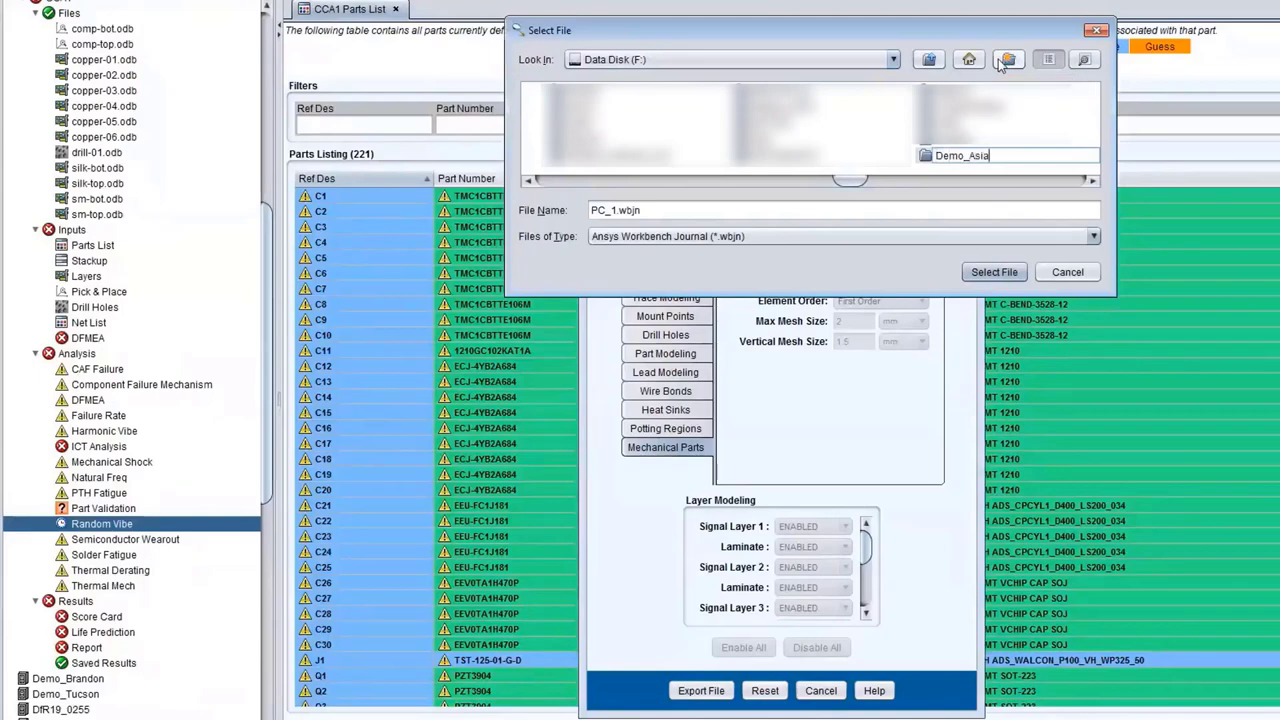
key(Return)
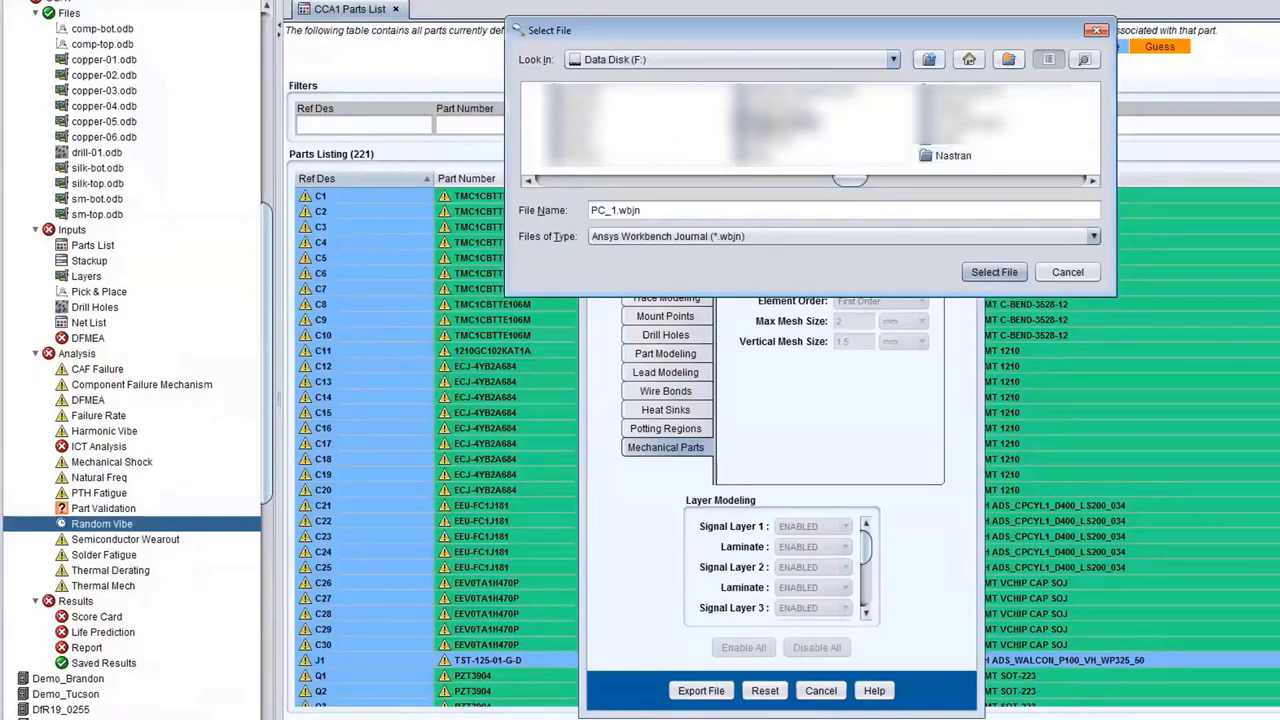
Set the export file to Asia.wbjn in the Demo_Asia folder, with the Ansys Workbench Journal file type
click(855, 124)
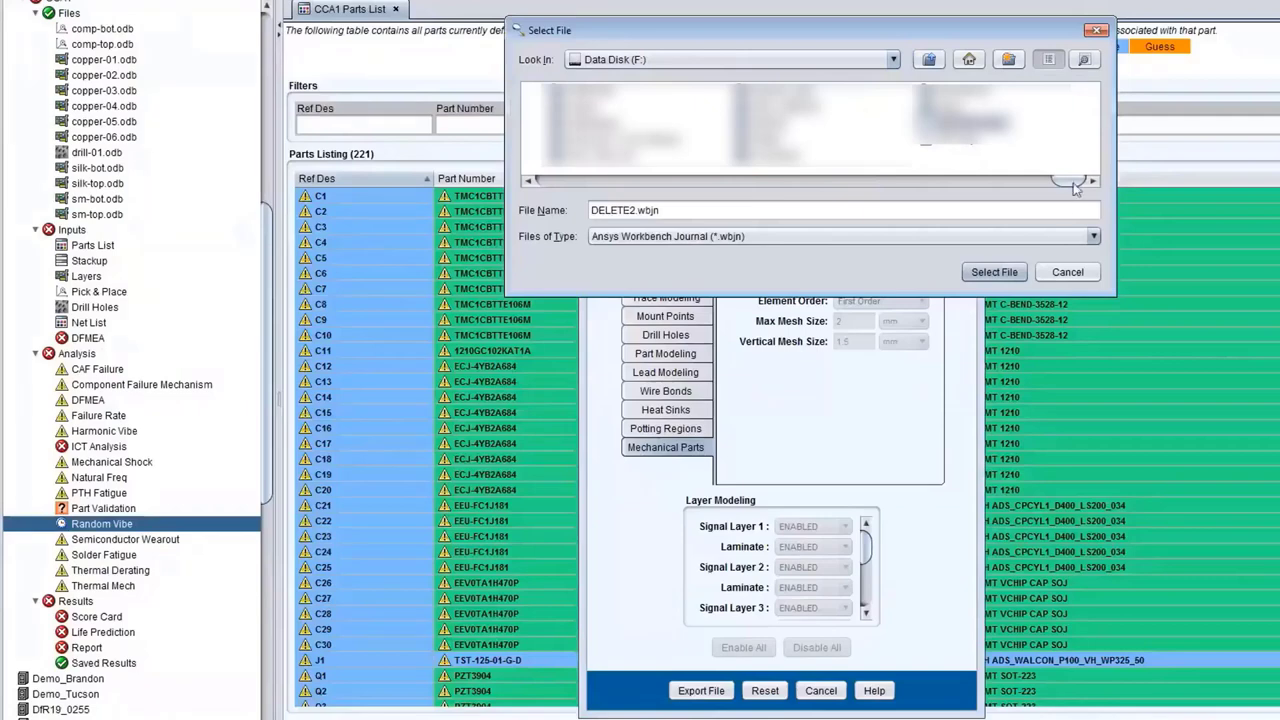
scroll(1075, 188, left, 3)
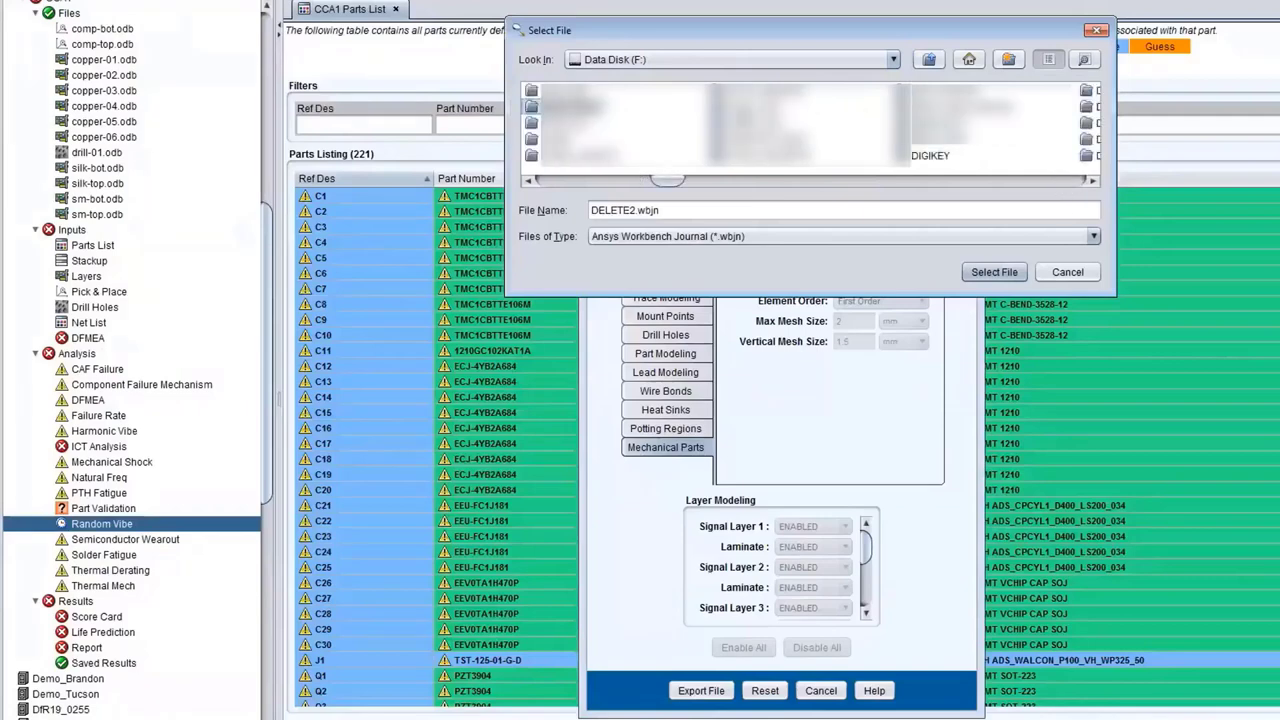
double_click(717, 160)
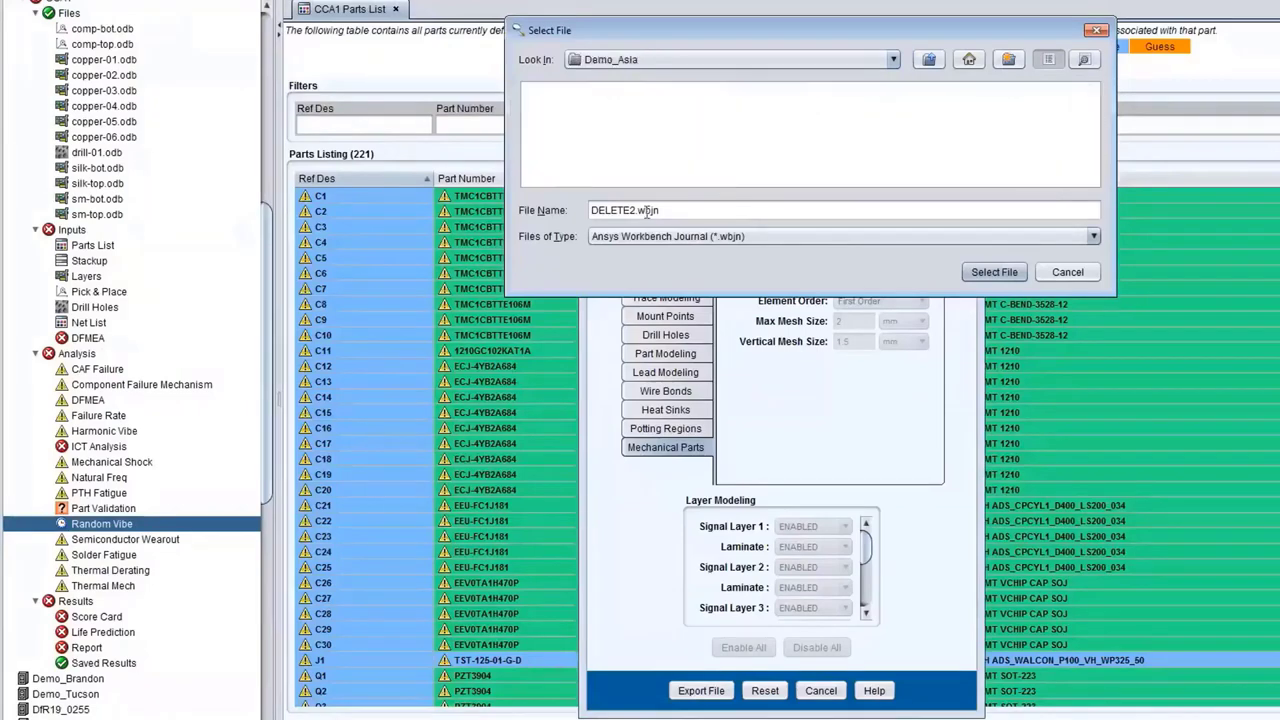
drag(633, 212, 566, 213)
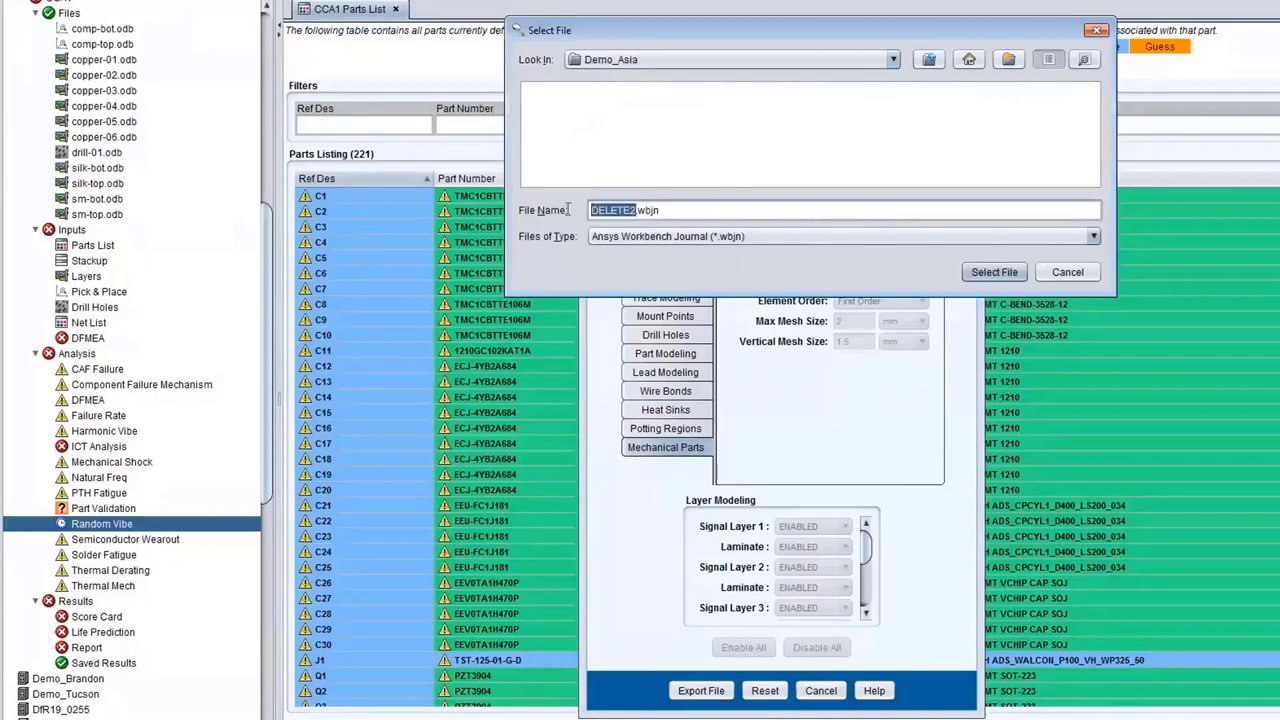
text(Asia)
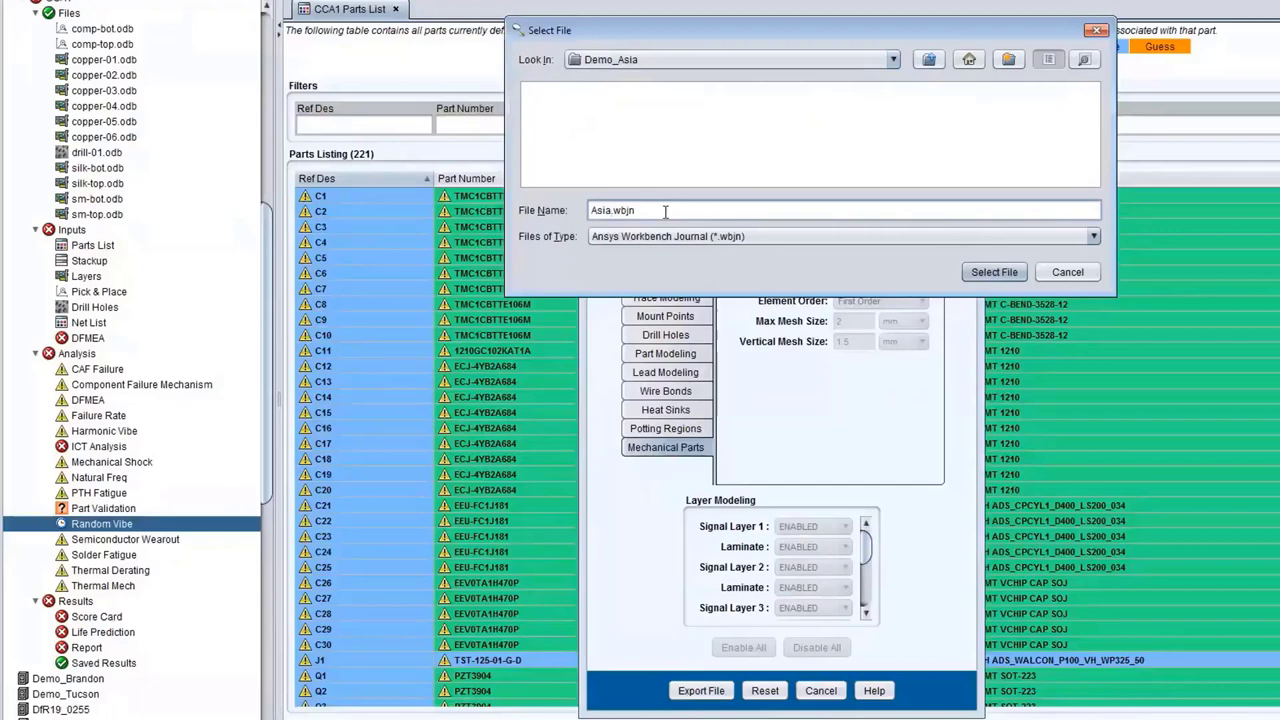
click(703, 236)
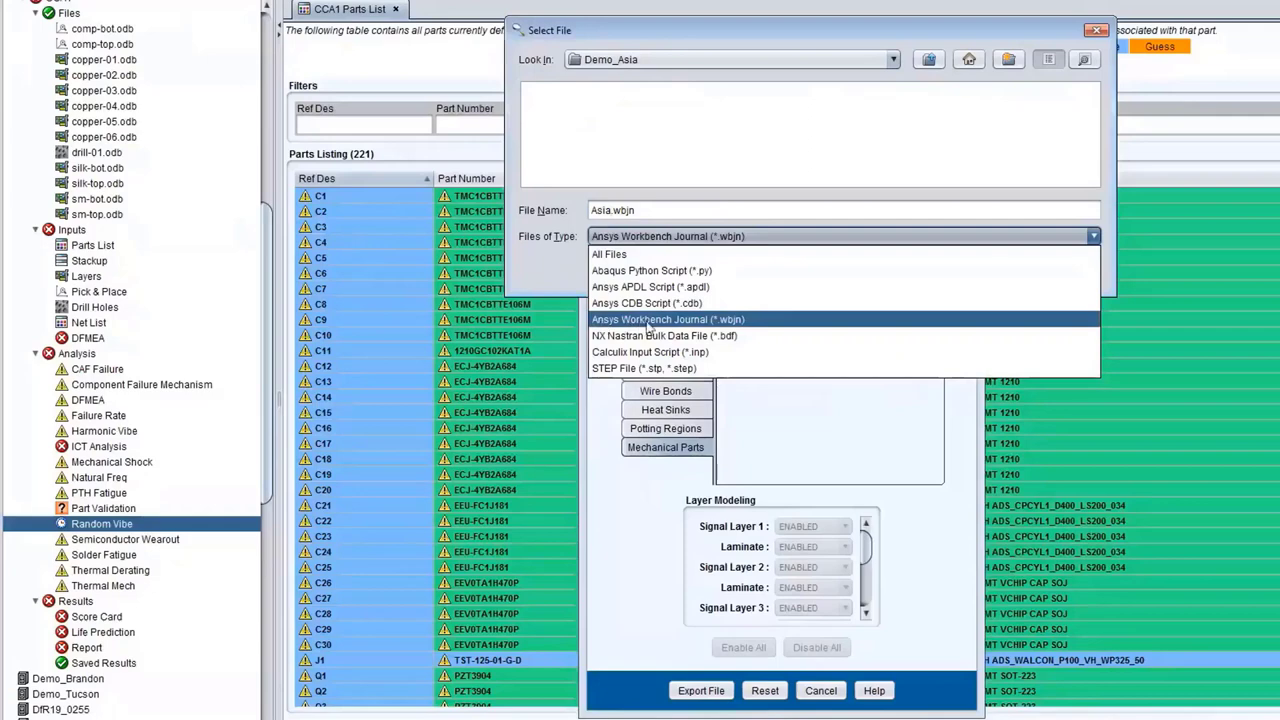
click(694, 327)
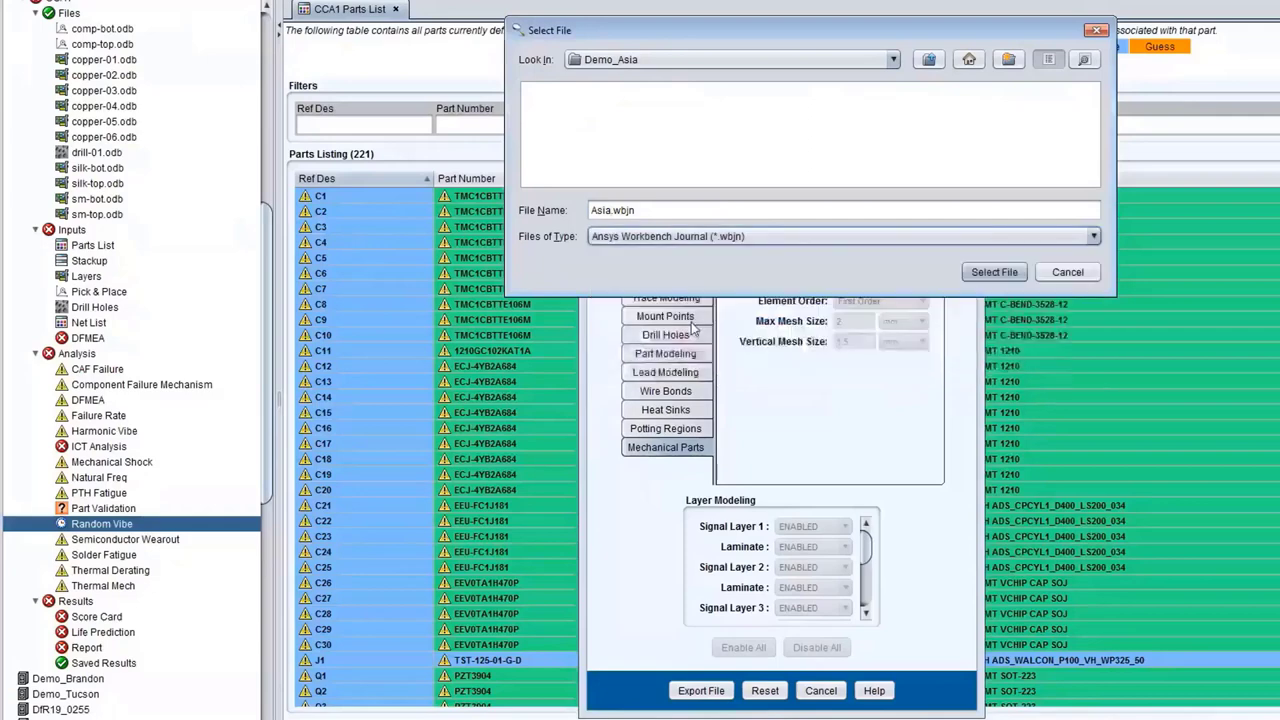
click(994, 272)
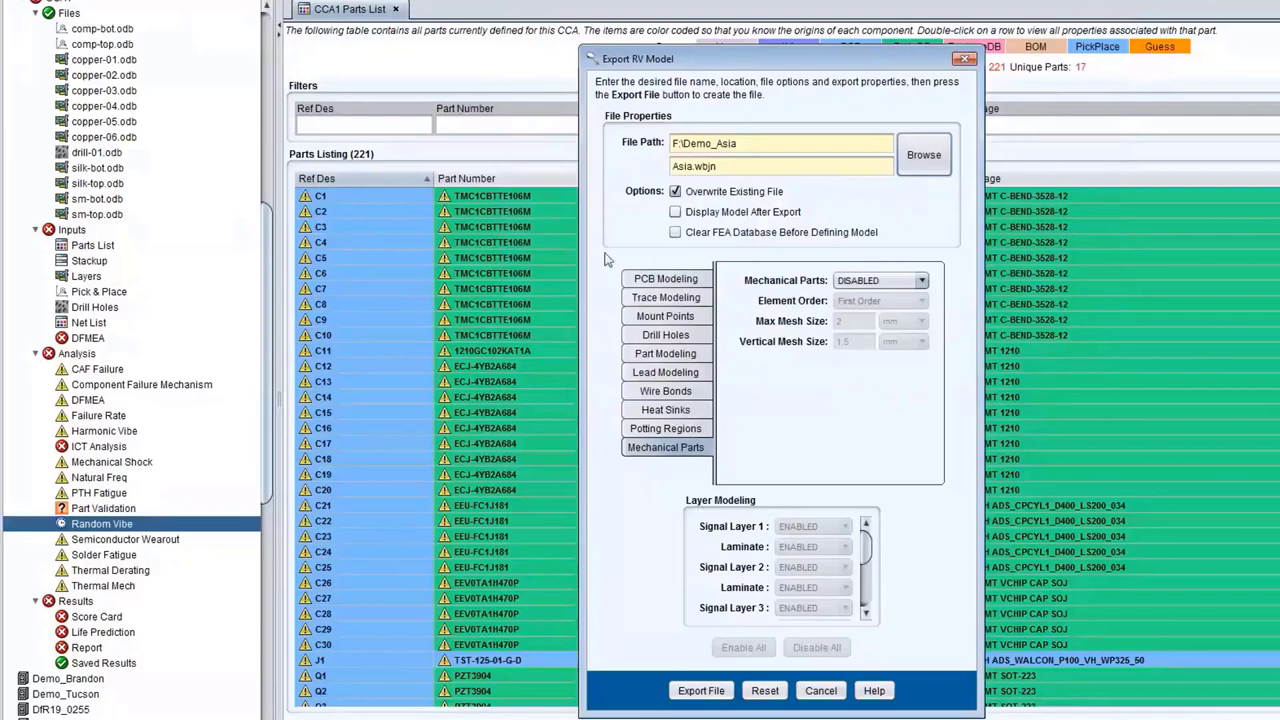
Check the PCB, mount point and drill hole modeling settings for the export, and export the file
click(668, 282)
click(669, 318)
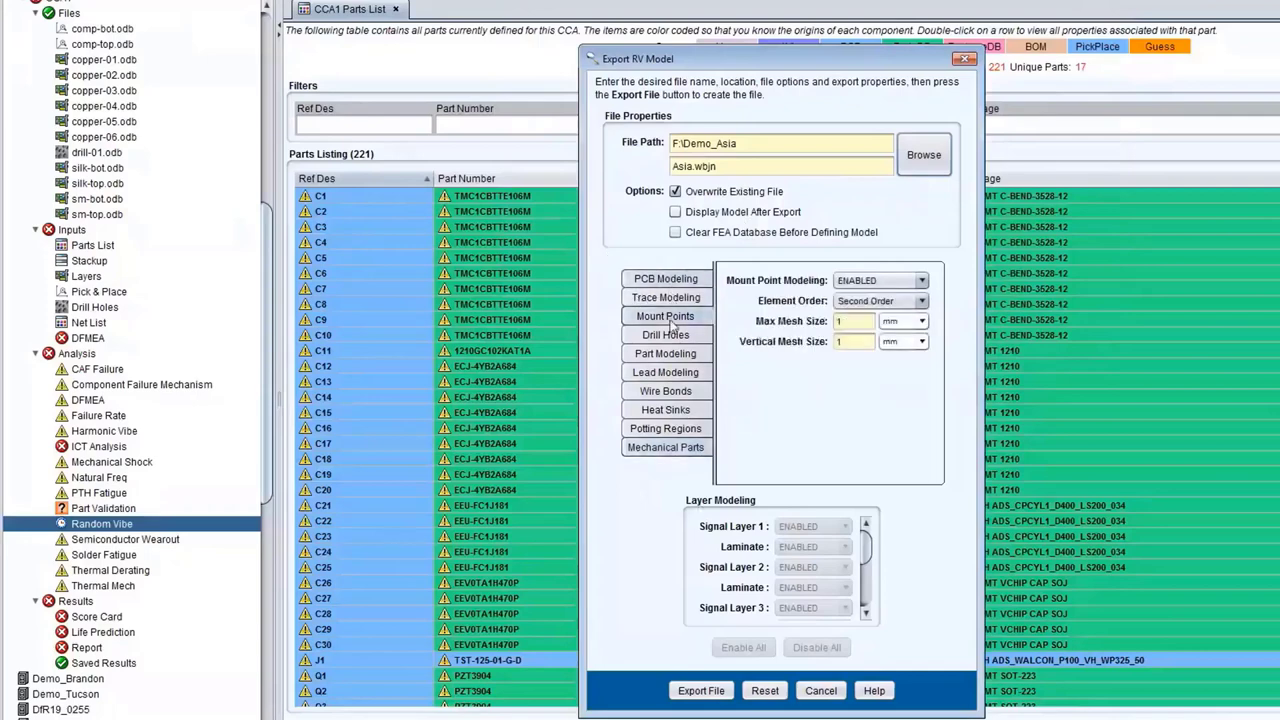
click(667, 335)
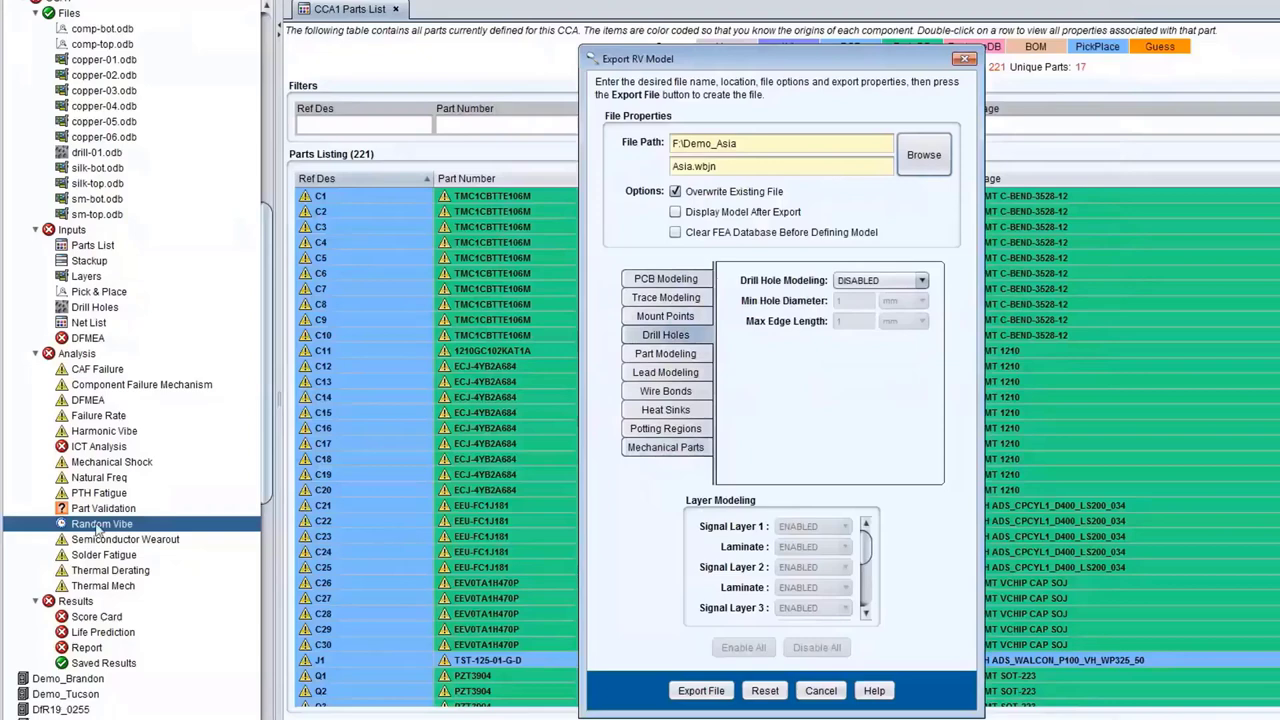
click(701, 690)
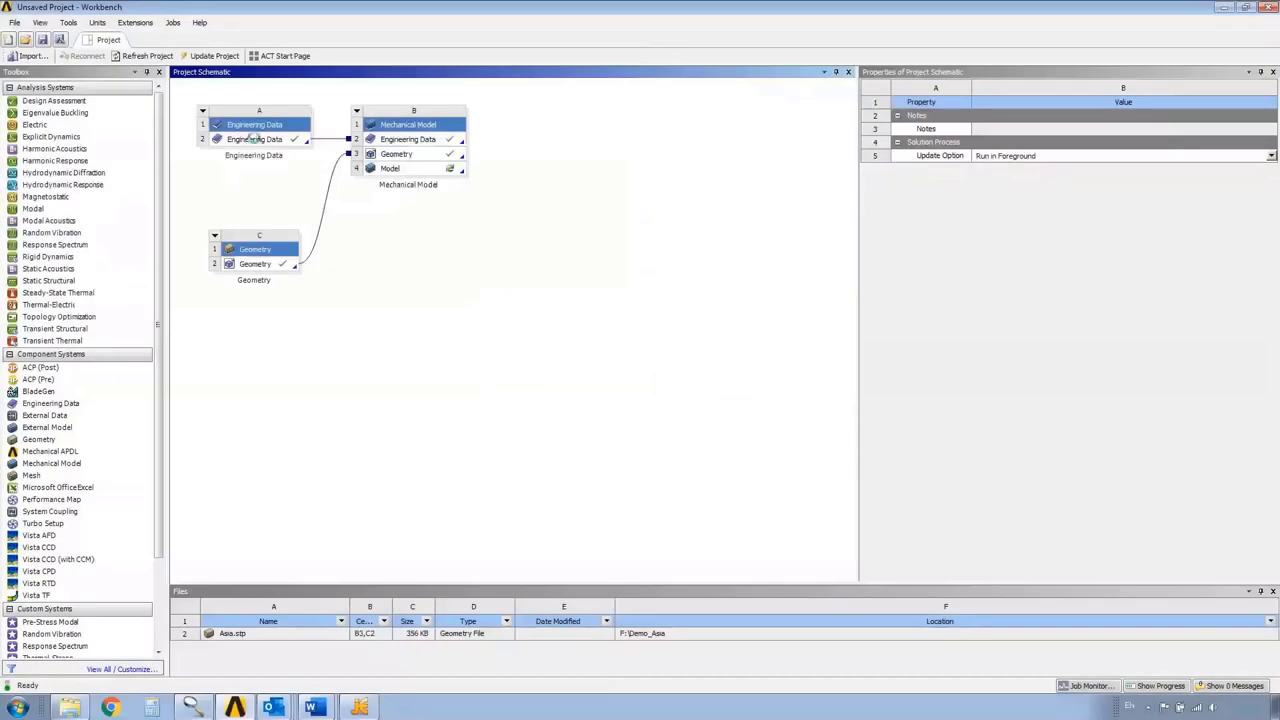
Open the imported model's Engineering Data in Workbench to view its materials, and switch to Sherlock to open the Material Manager
double_click(253, 139)
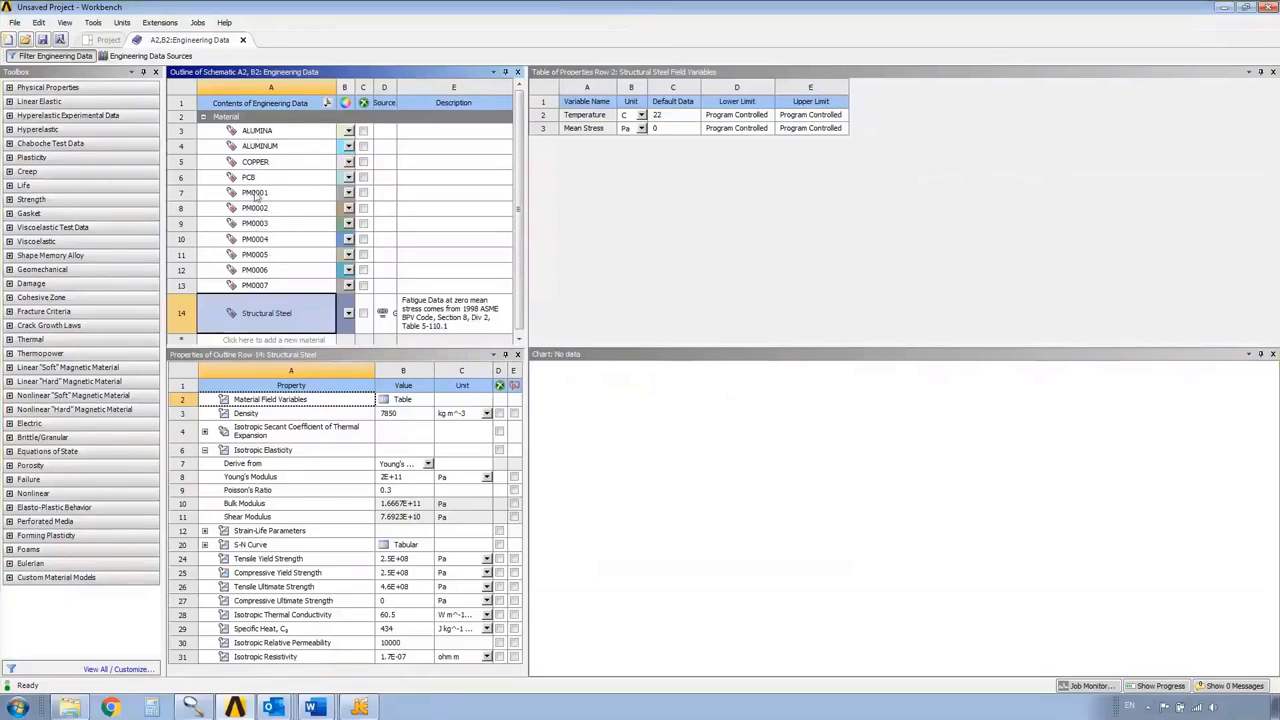
click(194, 708)
click(226, 22)
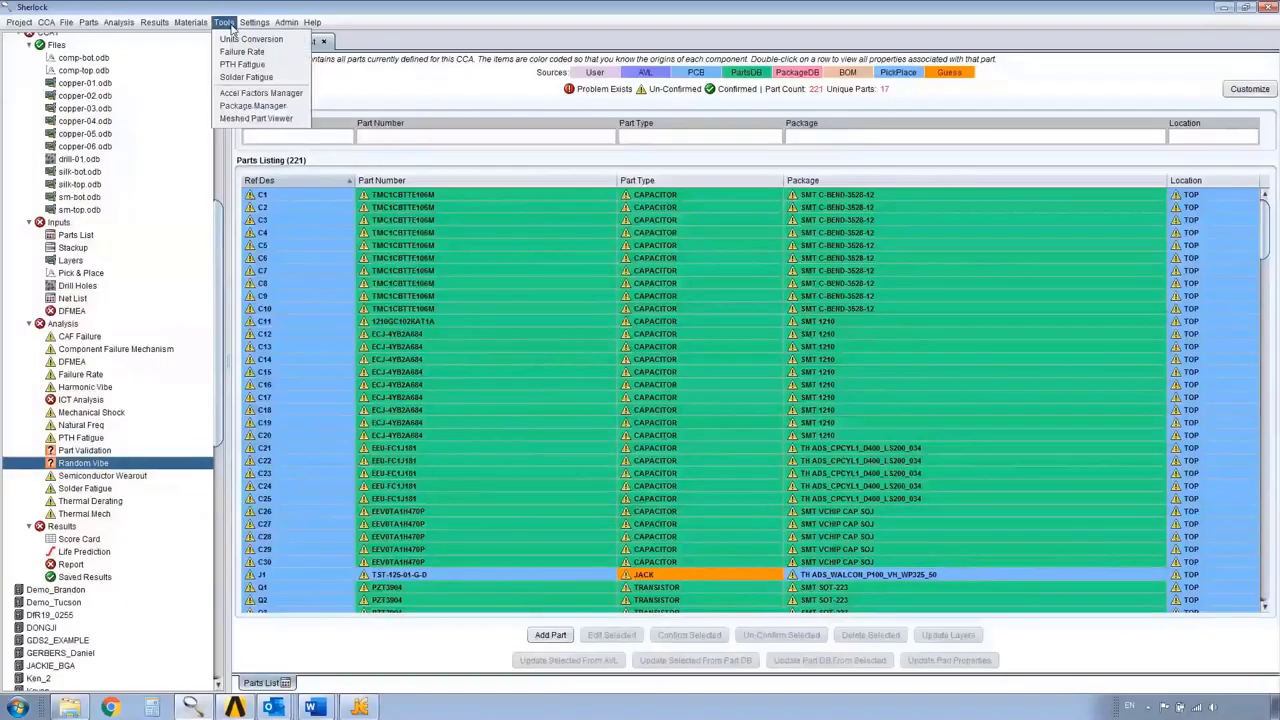
mouse_move(190, 22)
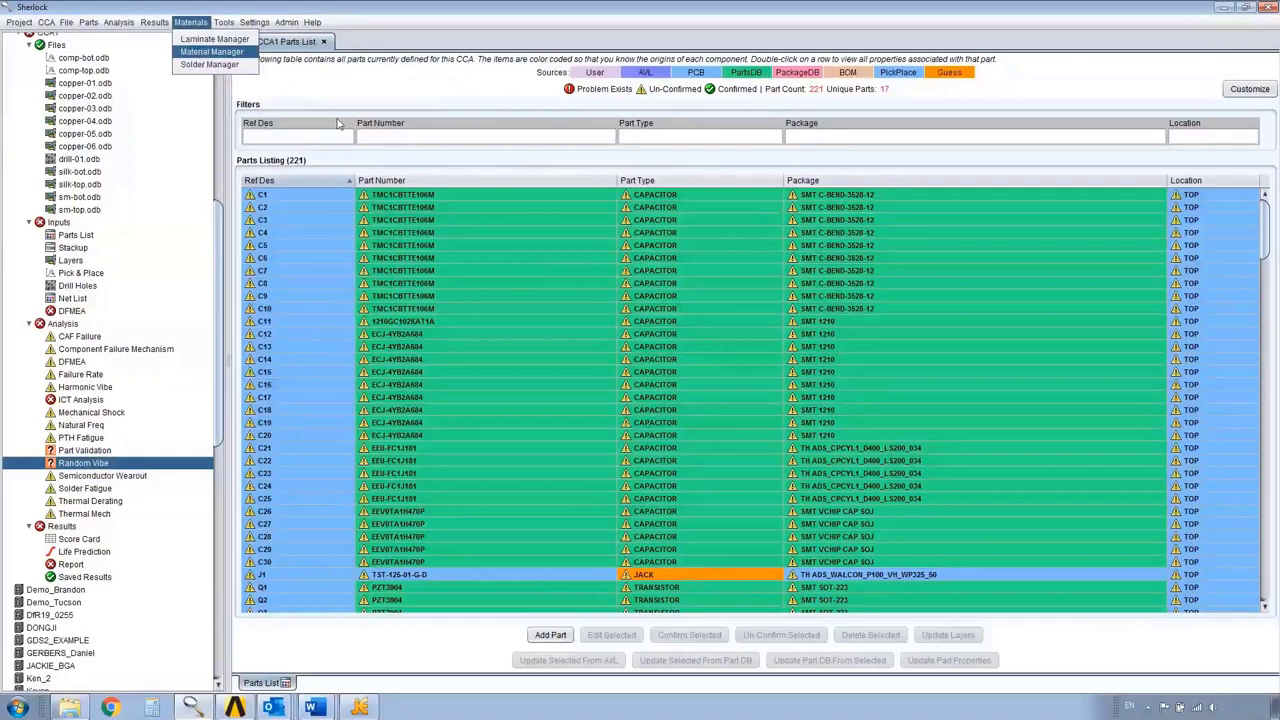
click(205, 52)
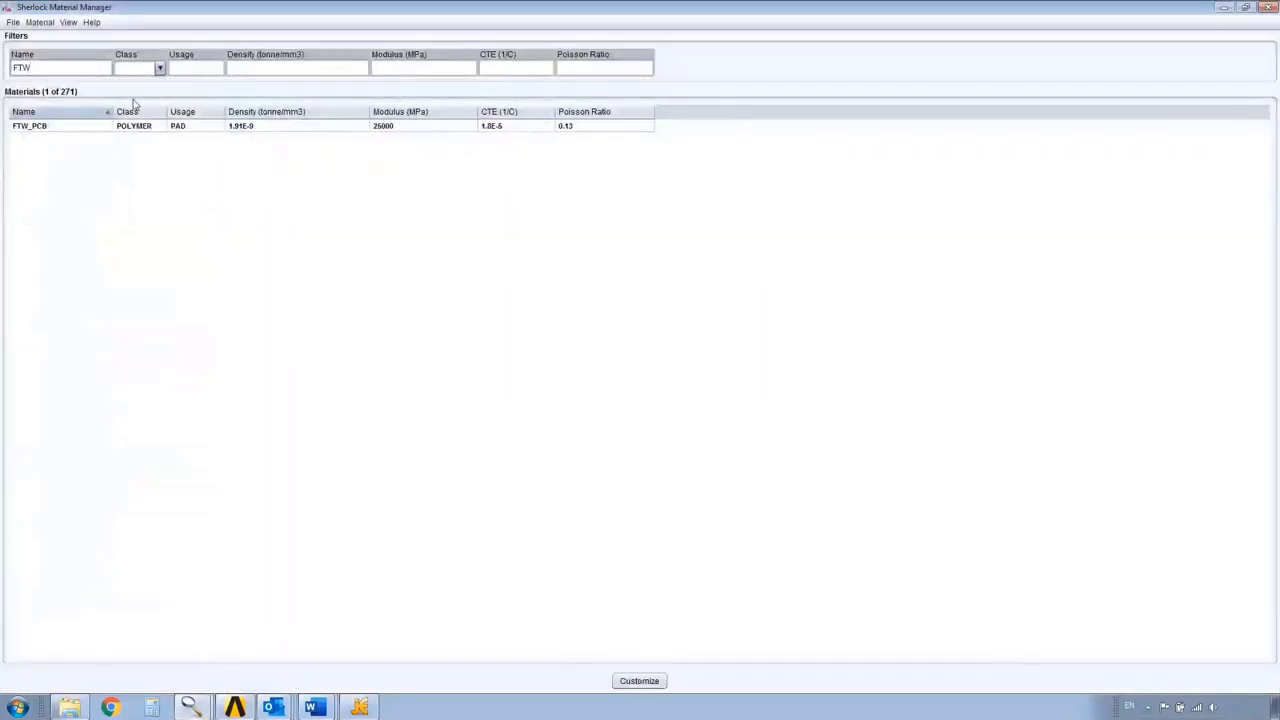
Clear the FTW name filter, browse the full materials list, and close the Material Manager
double_click(30, 67)
key(BackSpace)
scroll(132, 372, down, 20)
scroll(132, 372, up, 6)
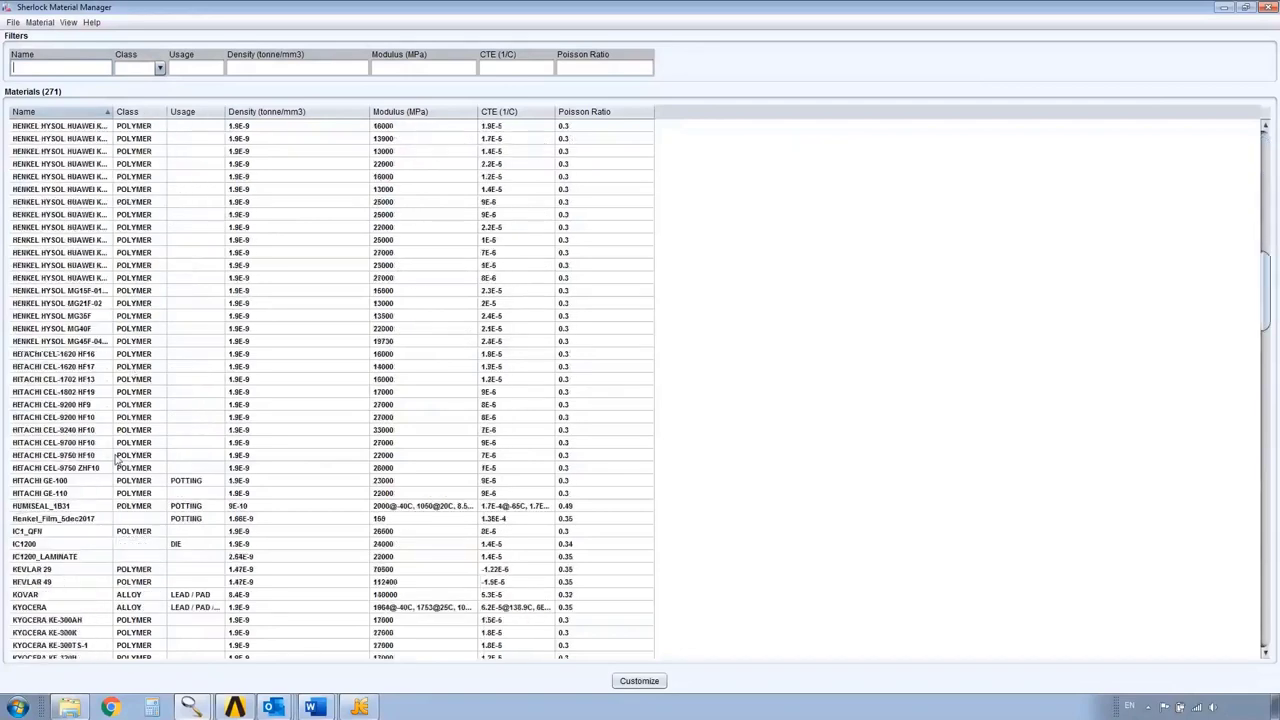
click(1267, 8)
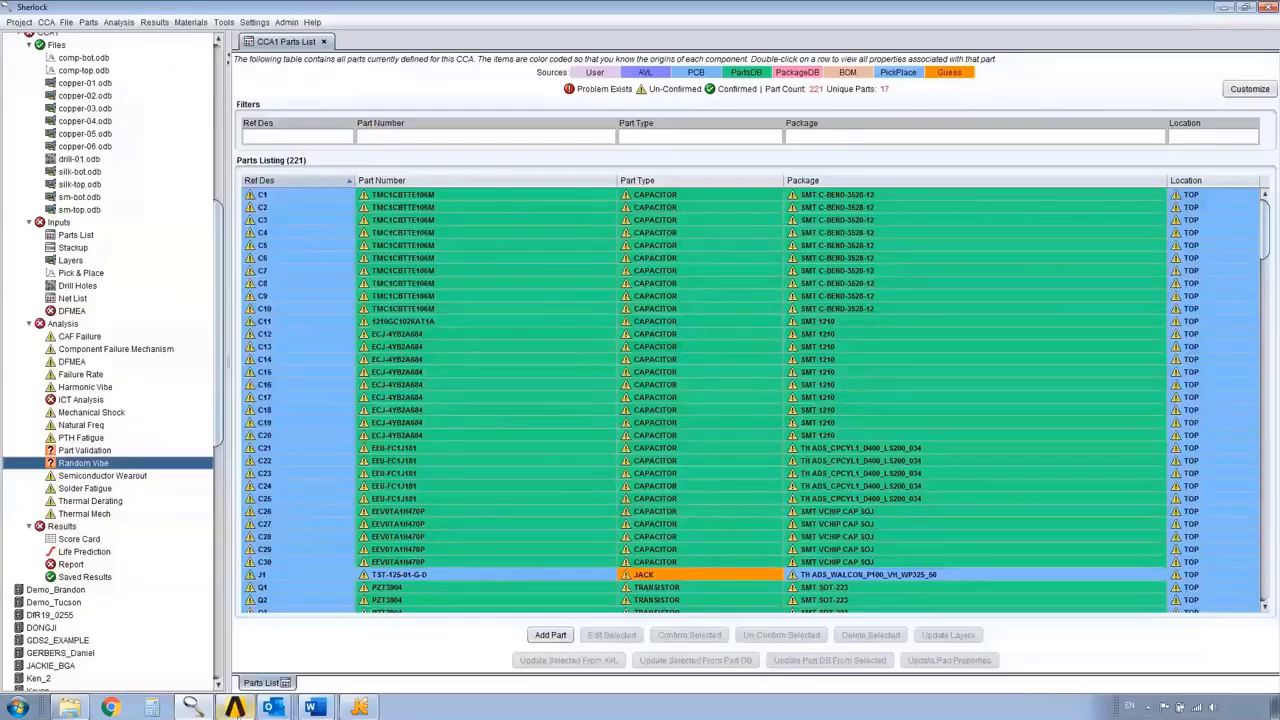
Switch to Workbench, return to the project schematic, and open the standalone Geometry cell for editing in DesignModeler
click(229, 706)
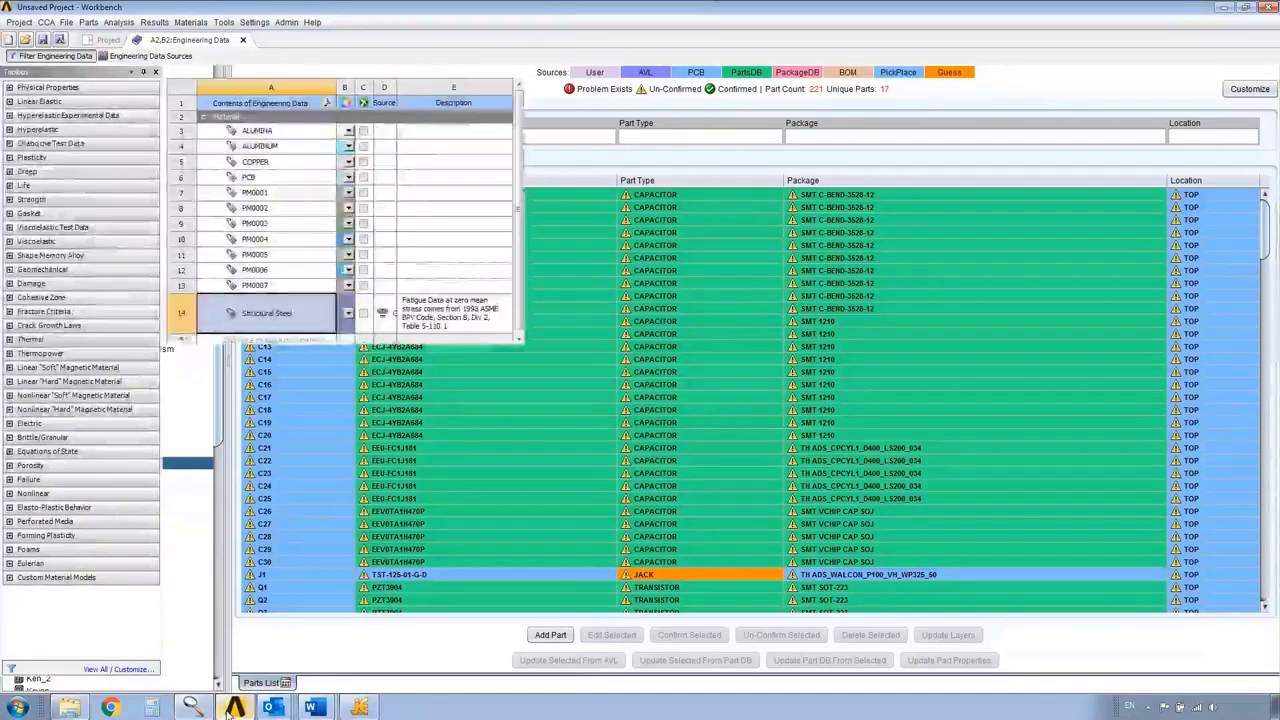
click(150, 55)
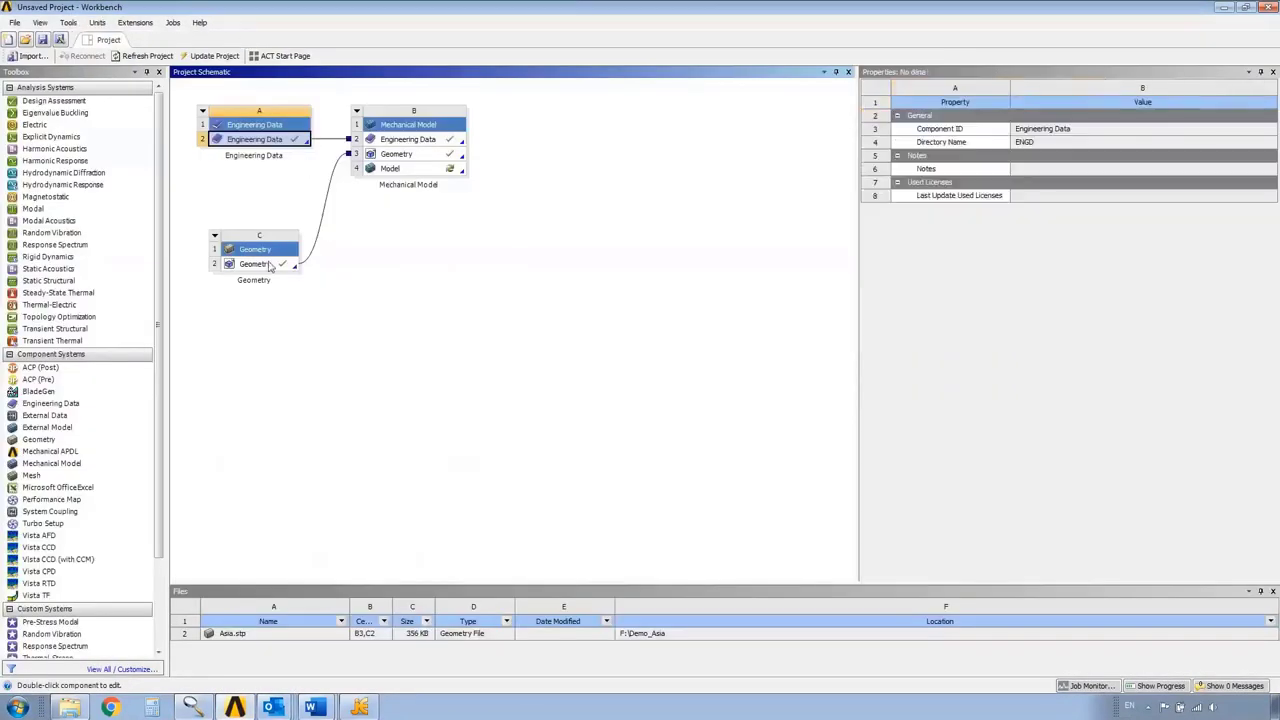
click(268, 268)
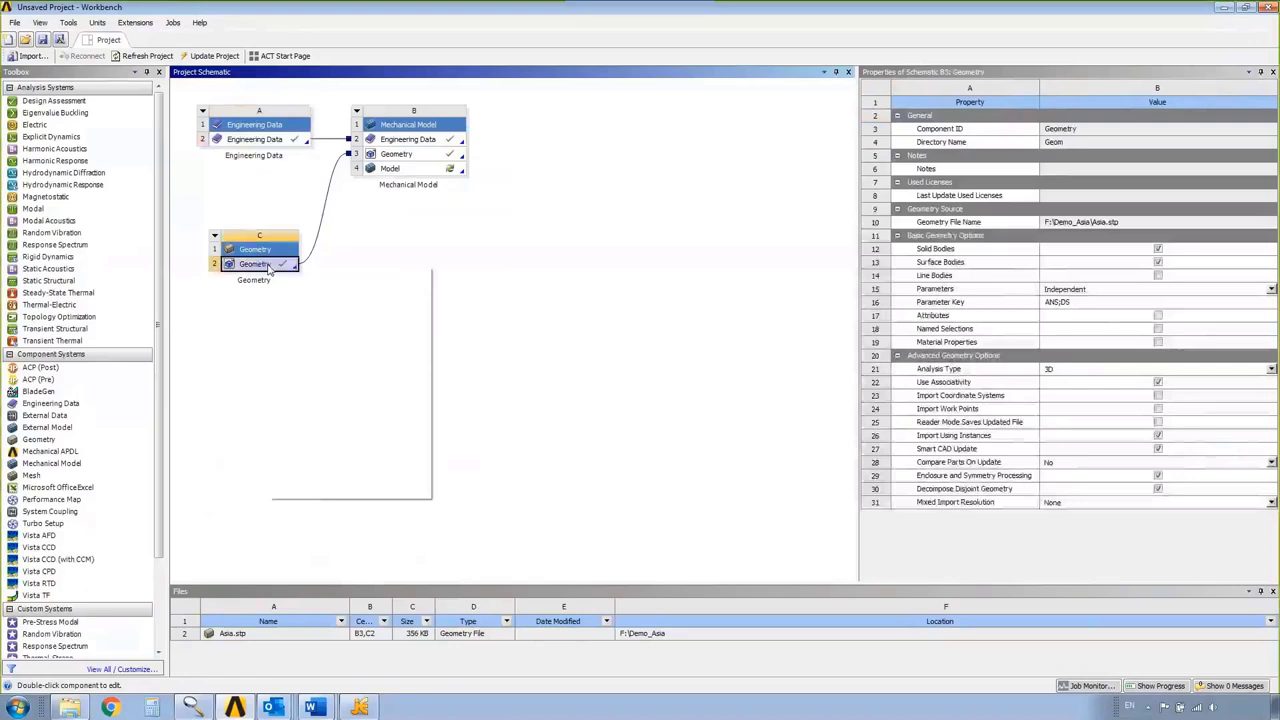
right_click(268, 266)
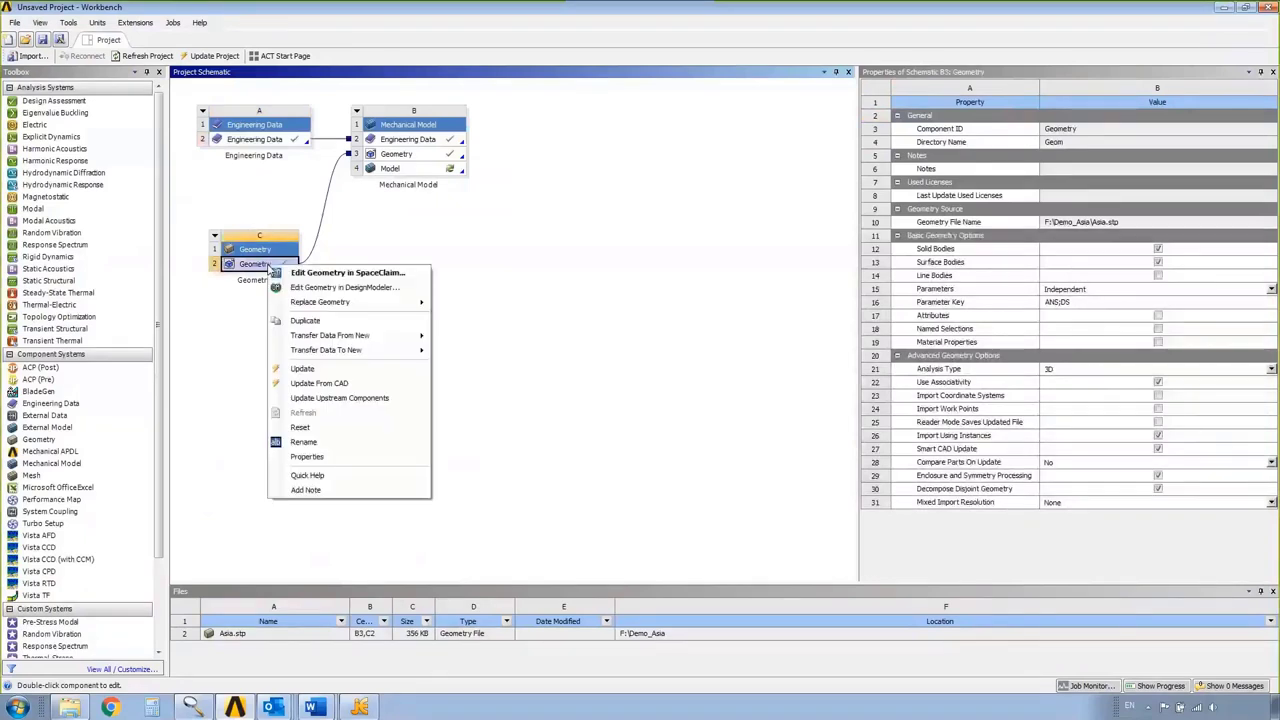
click(332, 287)
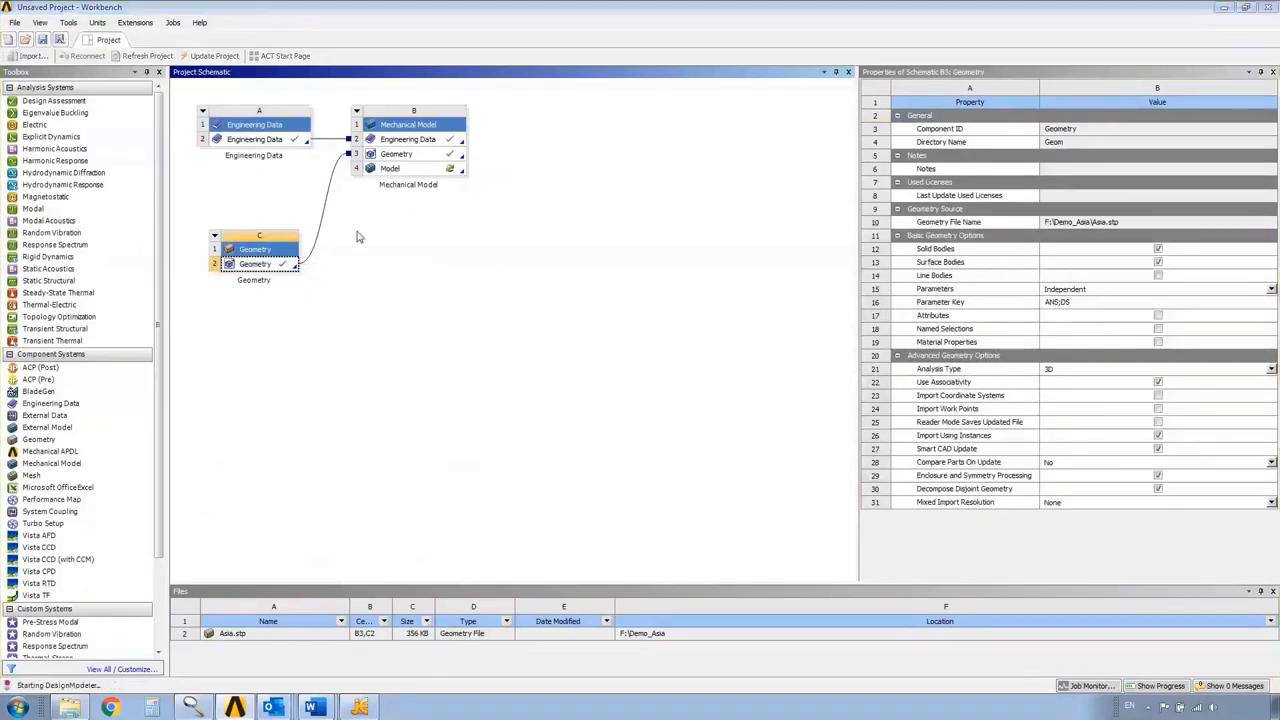
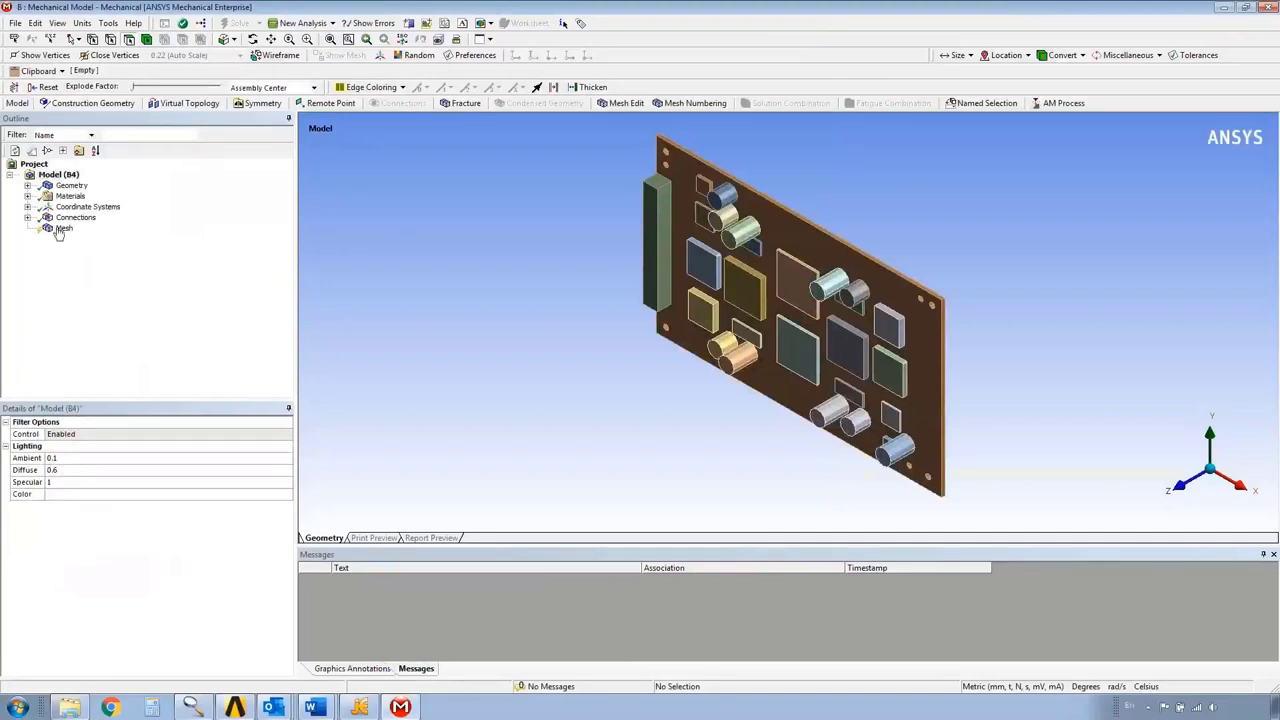
Look over the mesh controls that can be inserted under Mesh in the Mechanical model
click(52, 229)
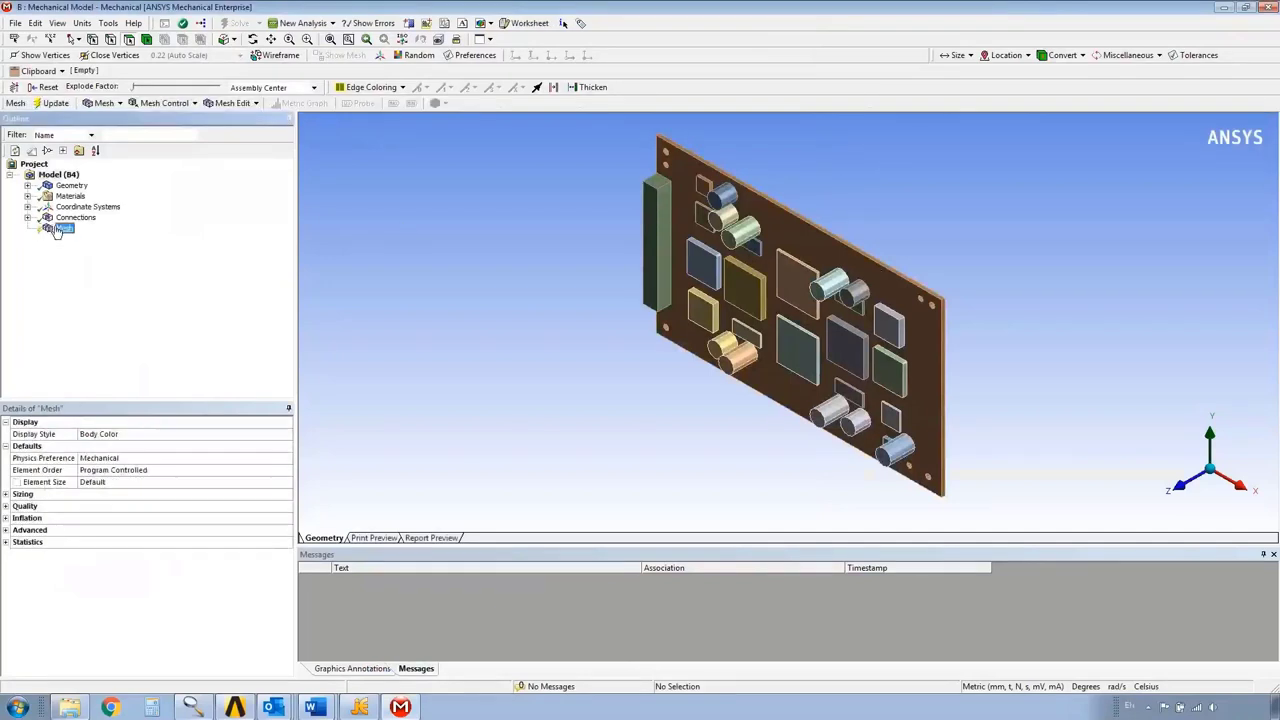
right_click(58, 229)
mouse_move(85, 236)
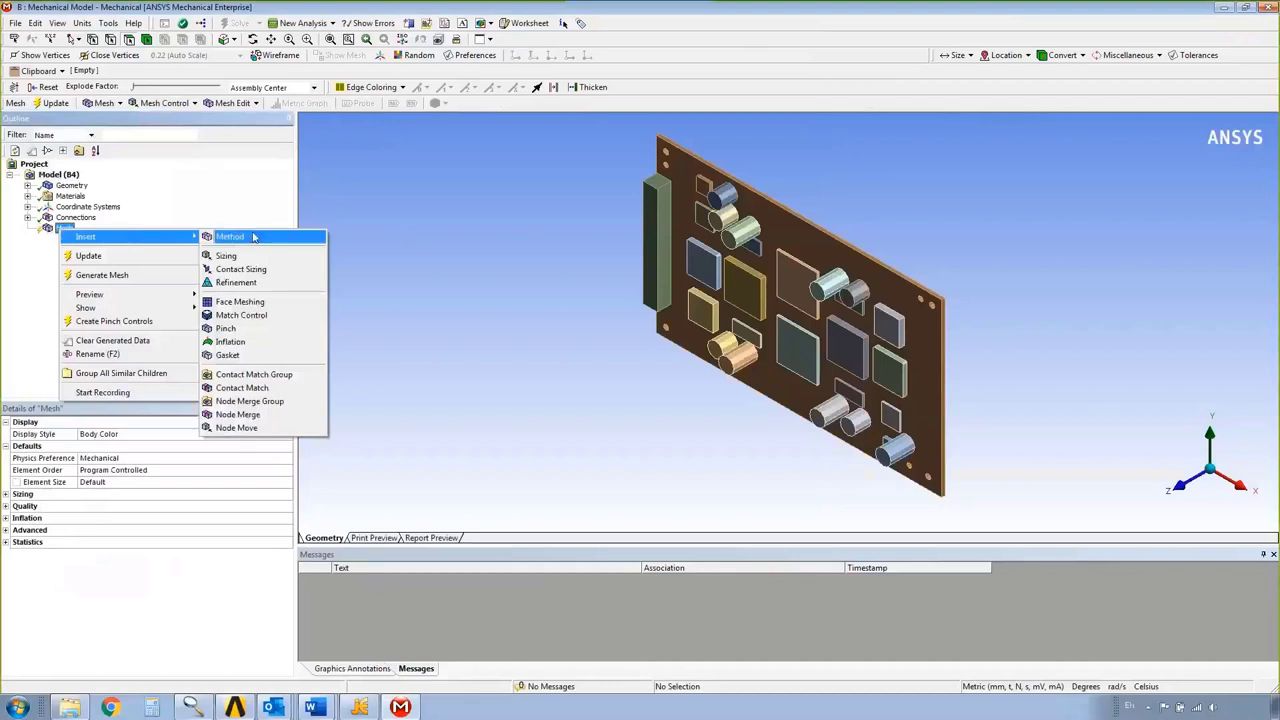
click(149, 194)
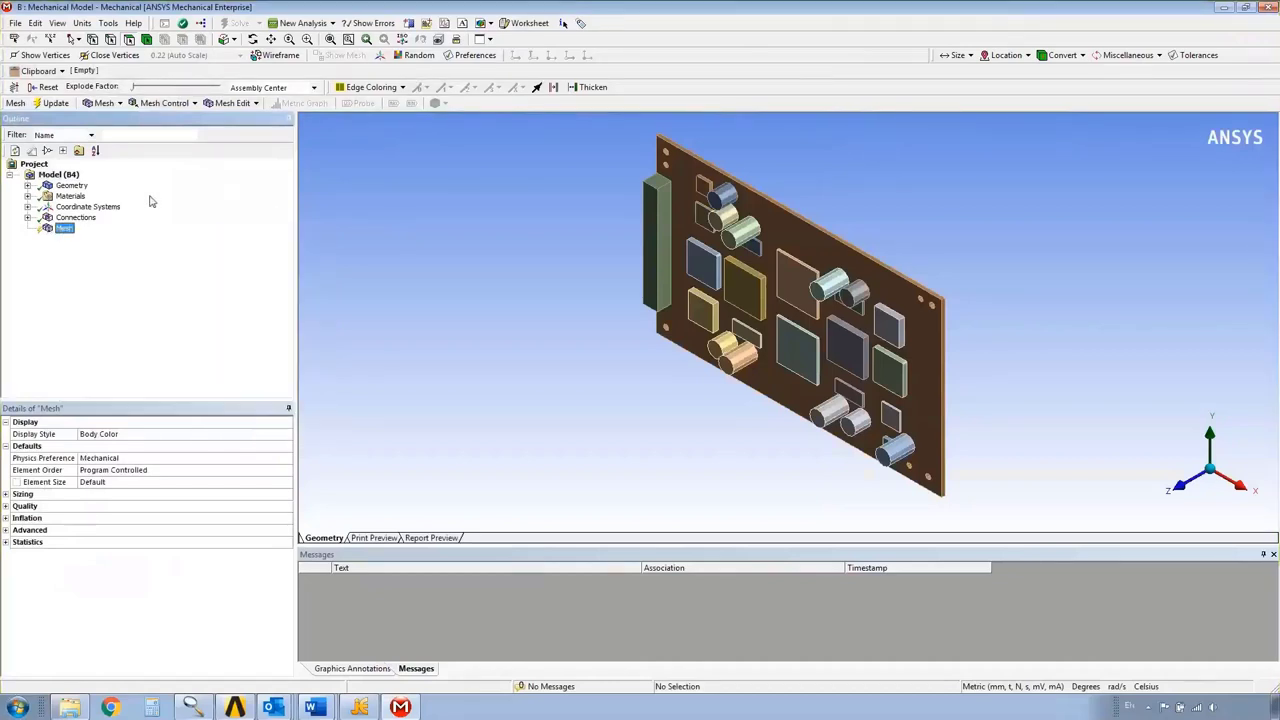
Review the model's contact regions between components and PCB, examining Contact Region 18, and collapse the Connections branch
click(27, 217)
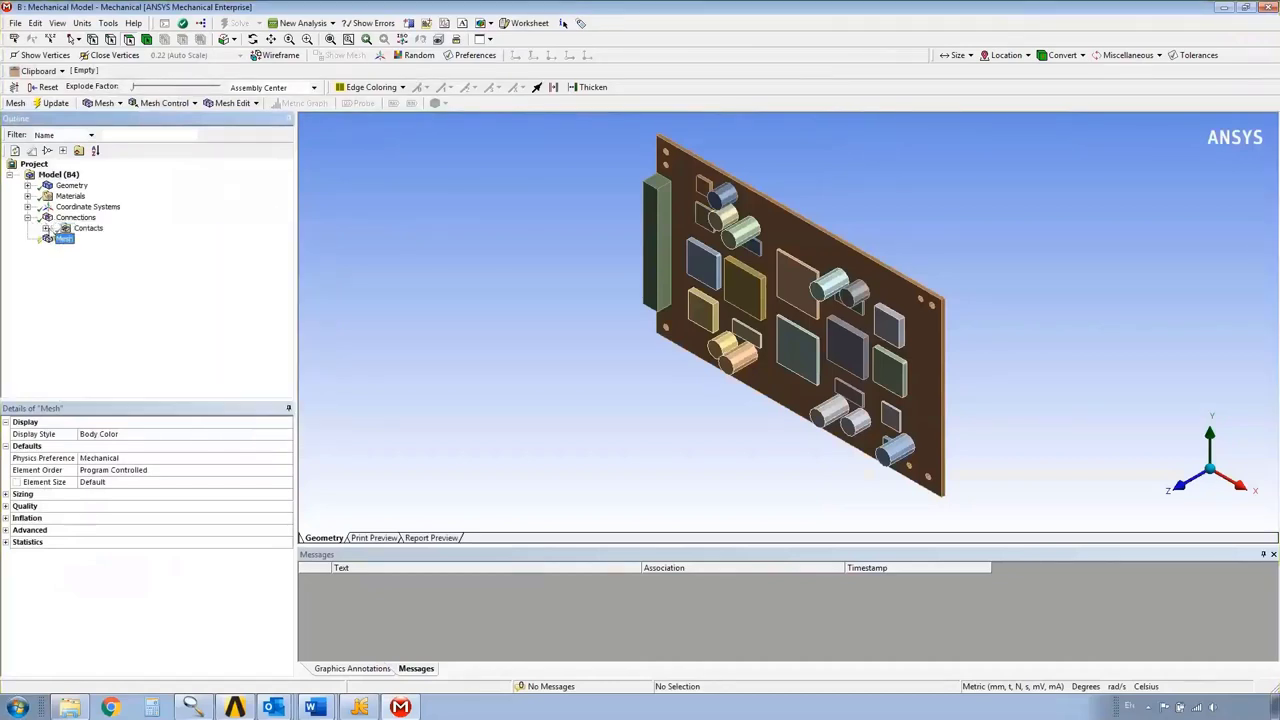
click(45, 228)
click(119, 228)
click(121, 357)
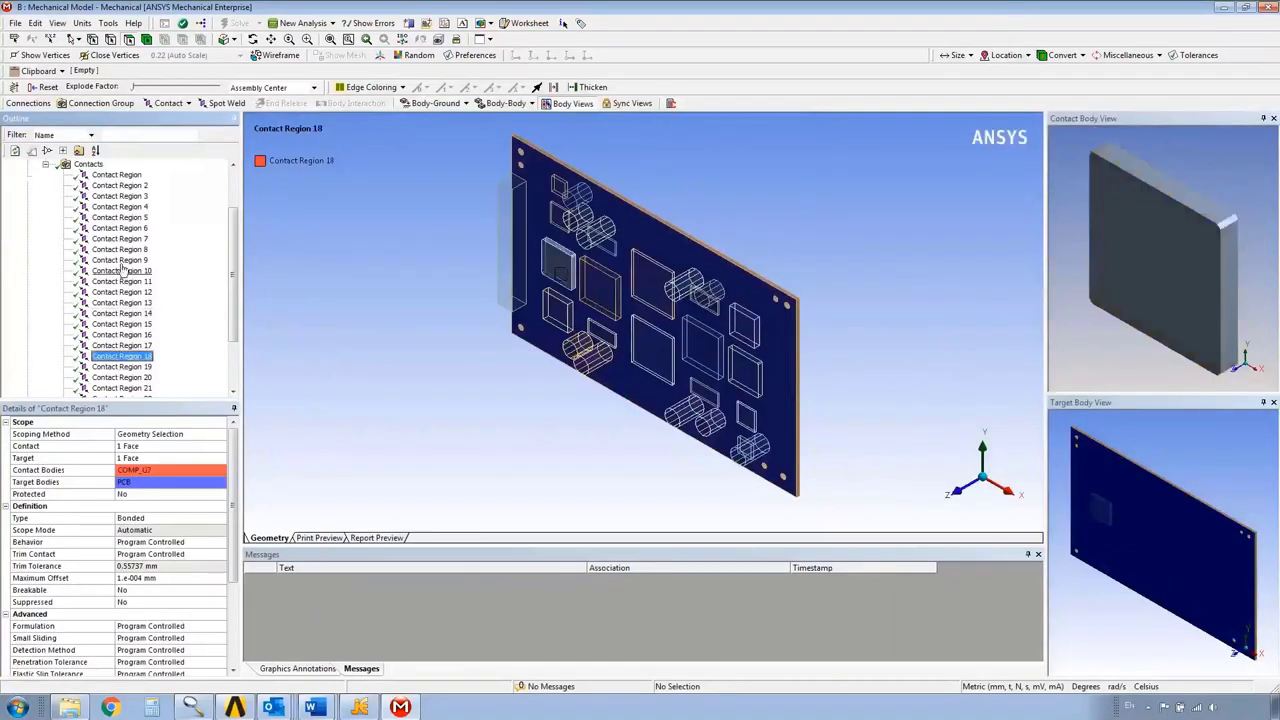
click(45, 164)
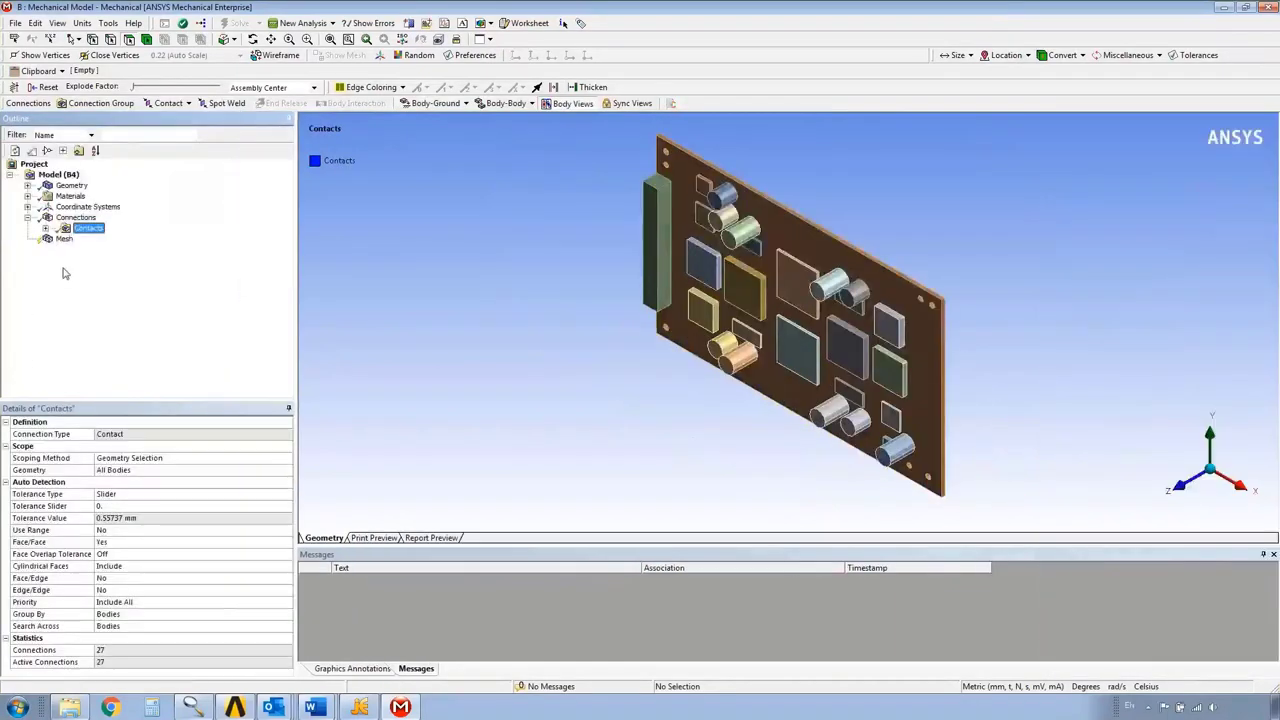
click(27, 217)
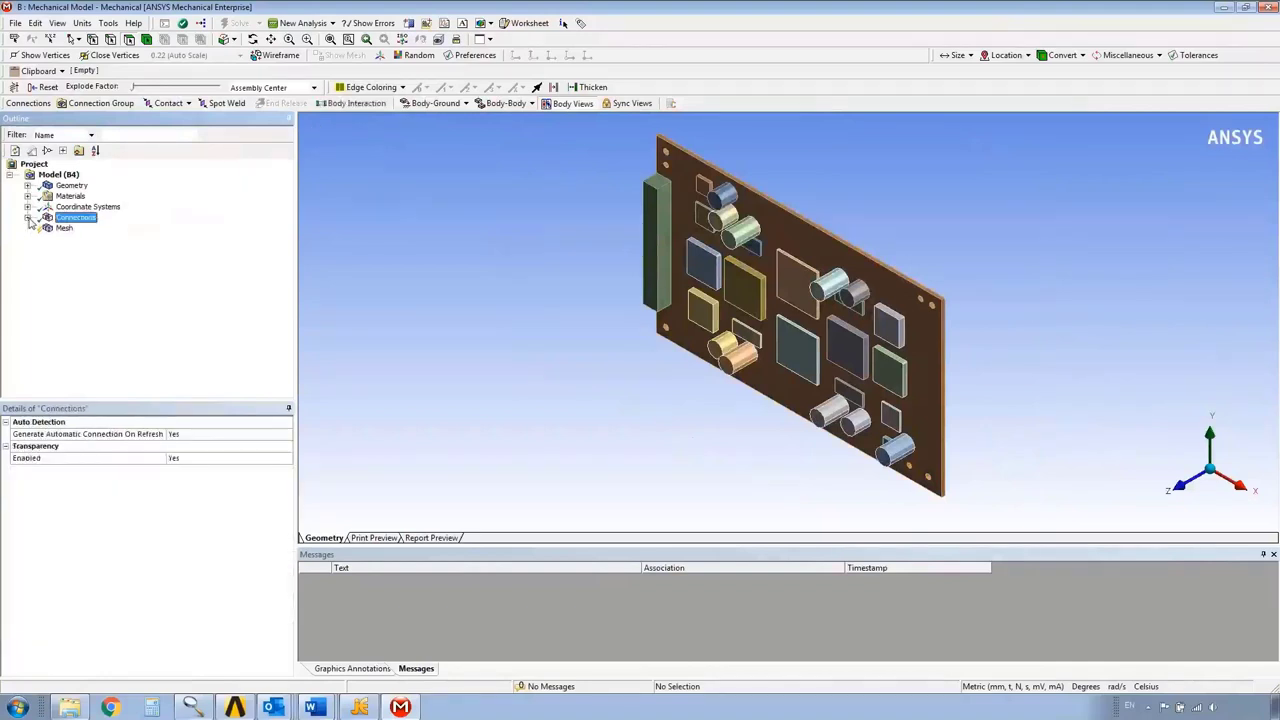
Check the properties of component COMP_U10 and display the board colored by its materials
click(28, 186)
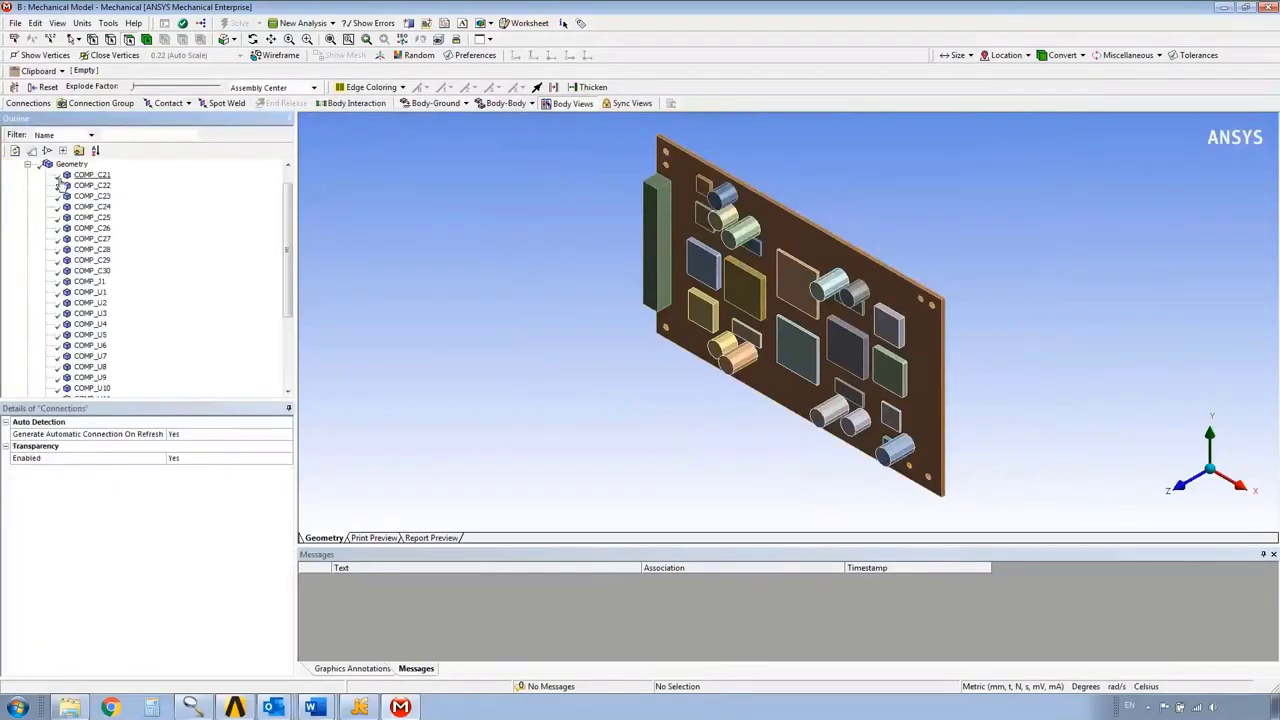
click(90, 228)
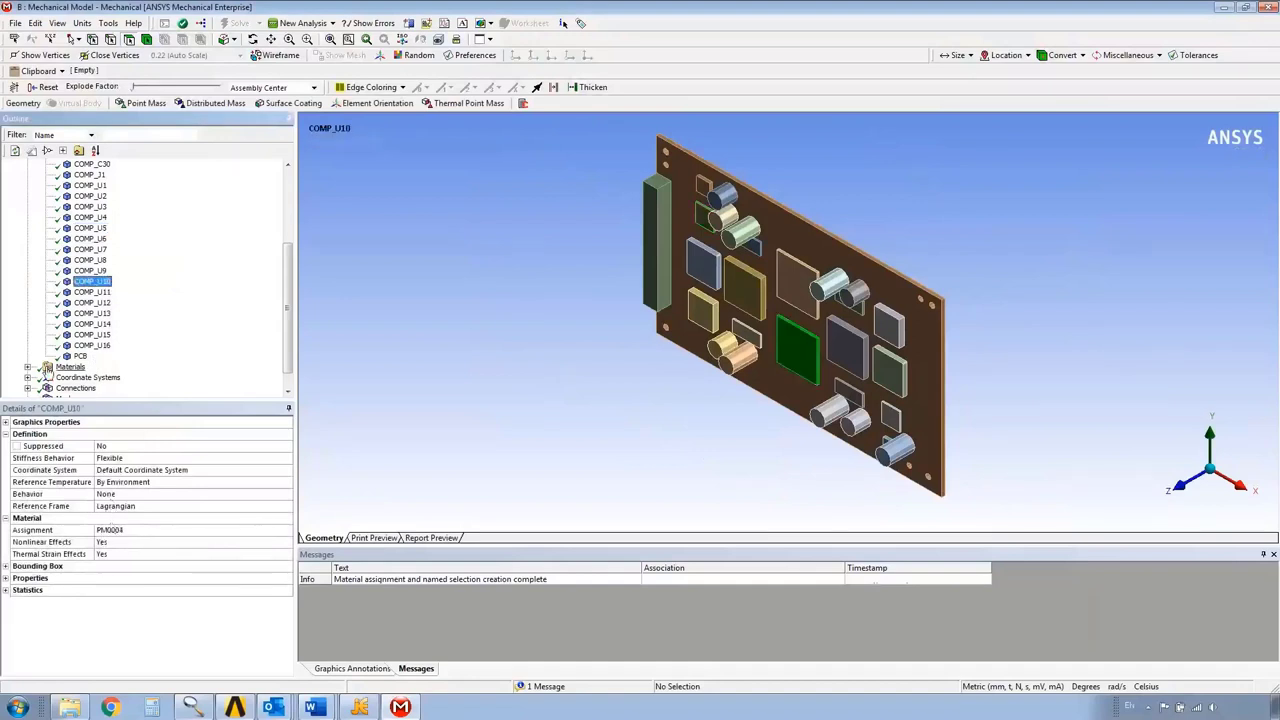
click(70, 367)
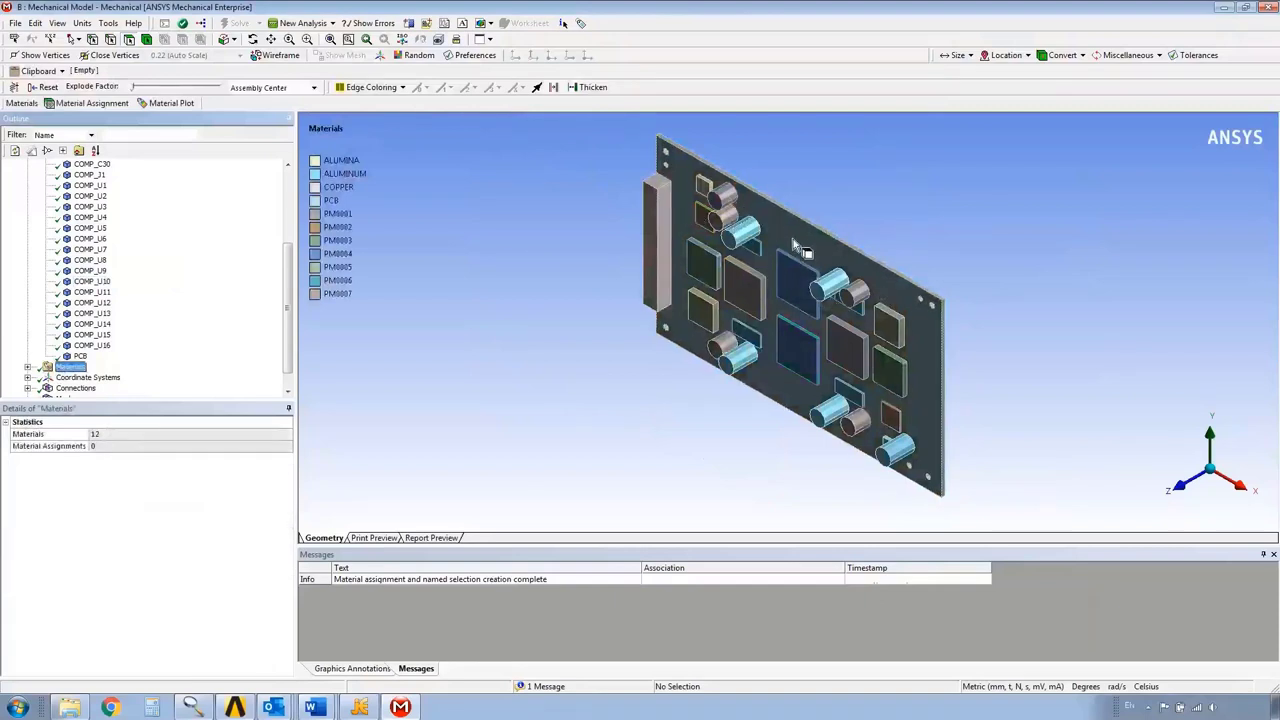
scroll(293, 310, up, 1)
scroll(293, 310, up, 4)
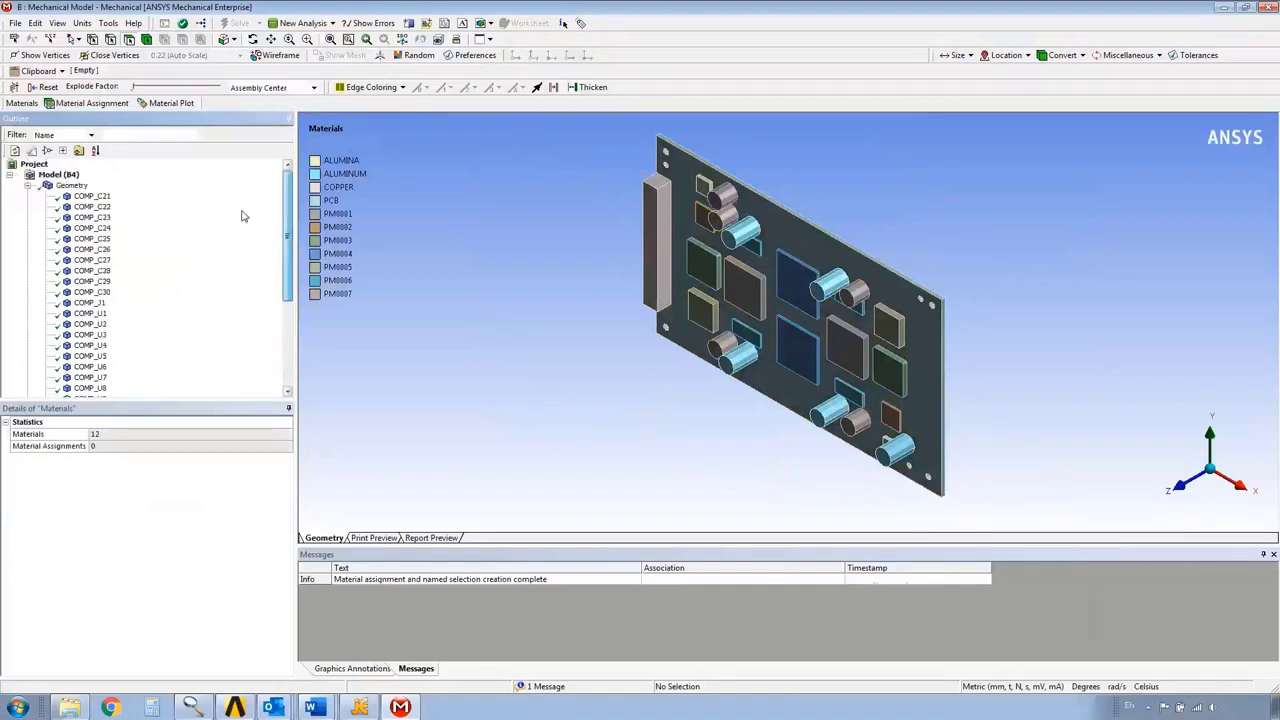
click(27, 185)
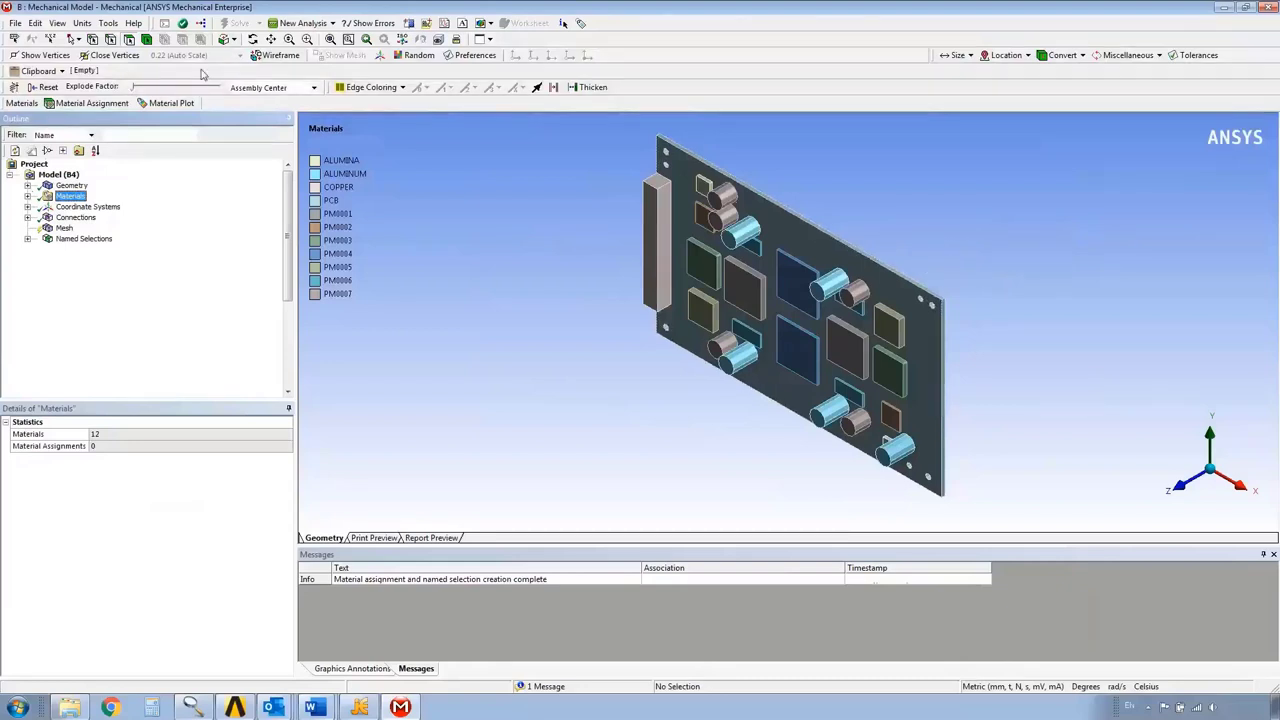
Examine the board from both sides and look closely at the drill holes in the corner of its back face
click(253, 39)
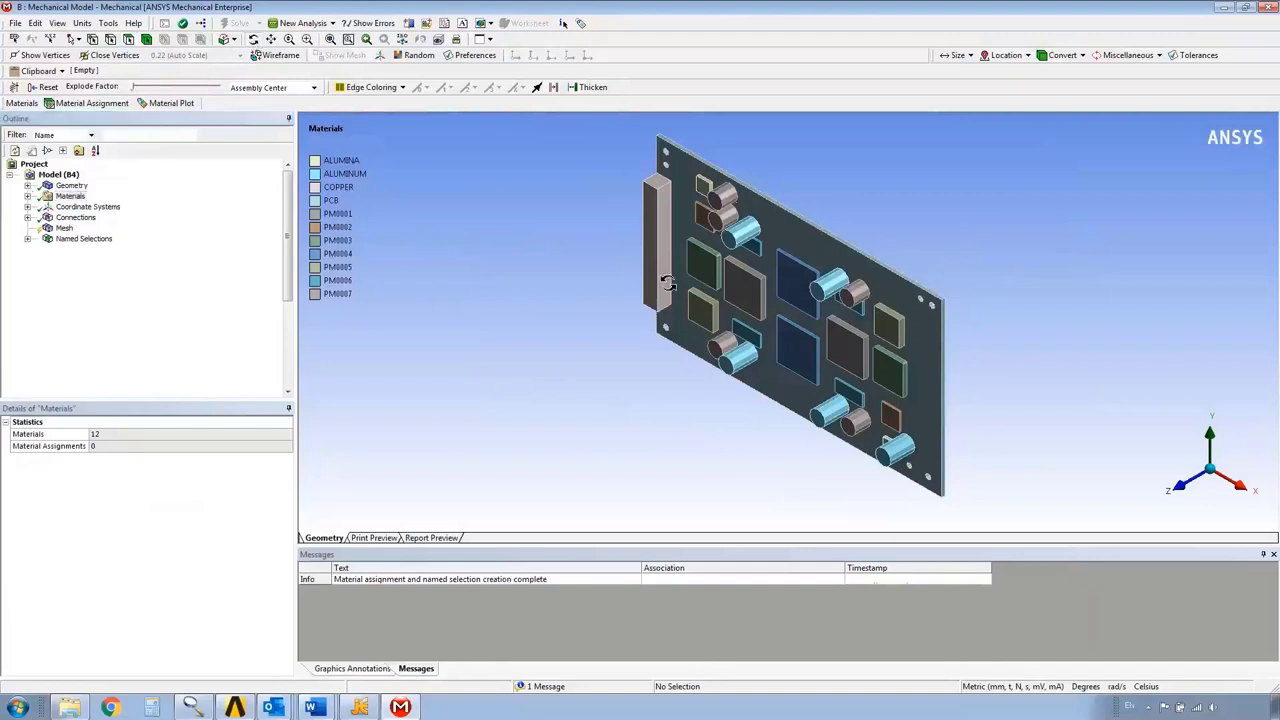
drag(760, 290, 811, 231)
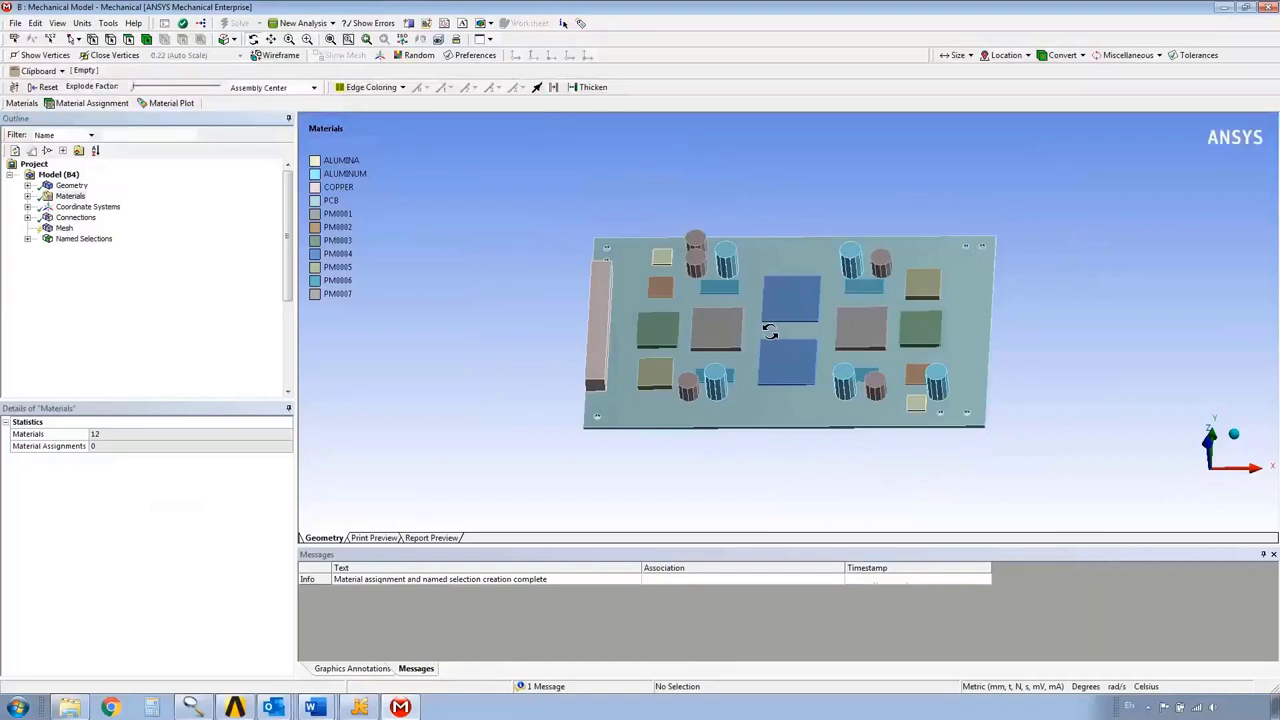
drag(748, 269, 748, 343)
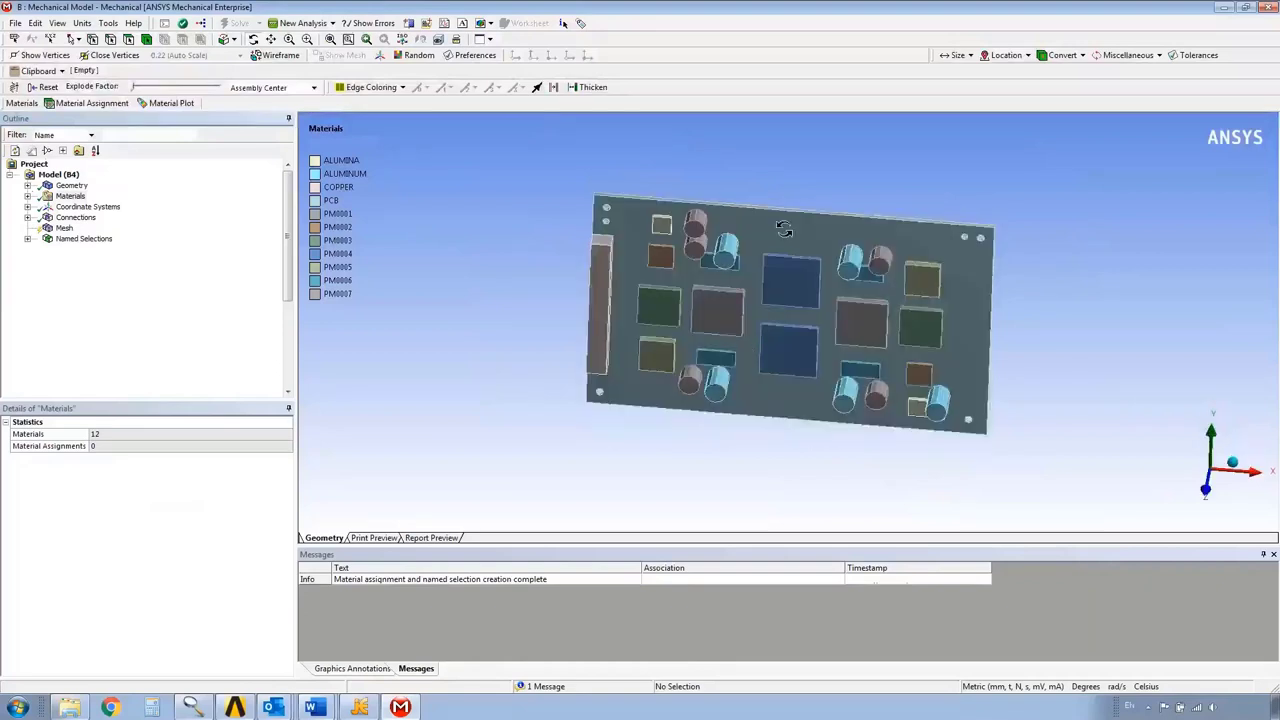
drag(758, 216, 558, 278)
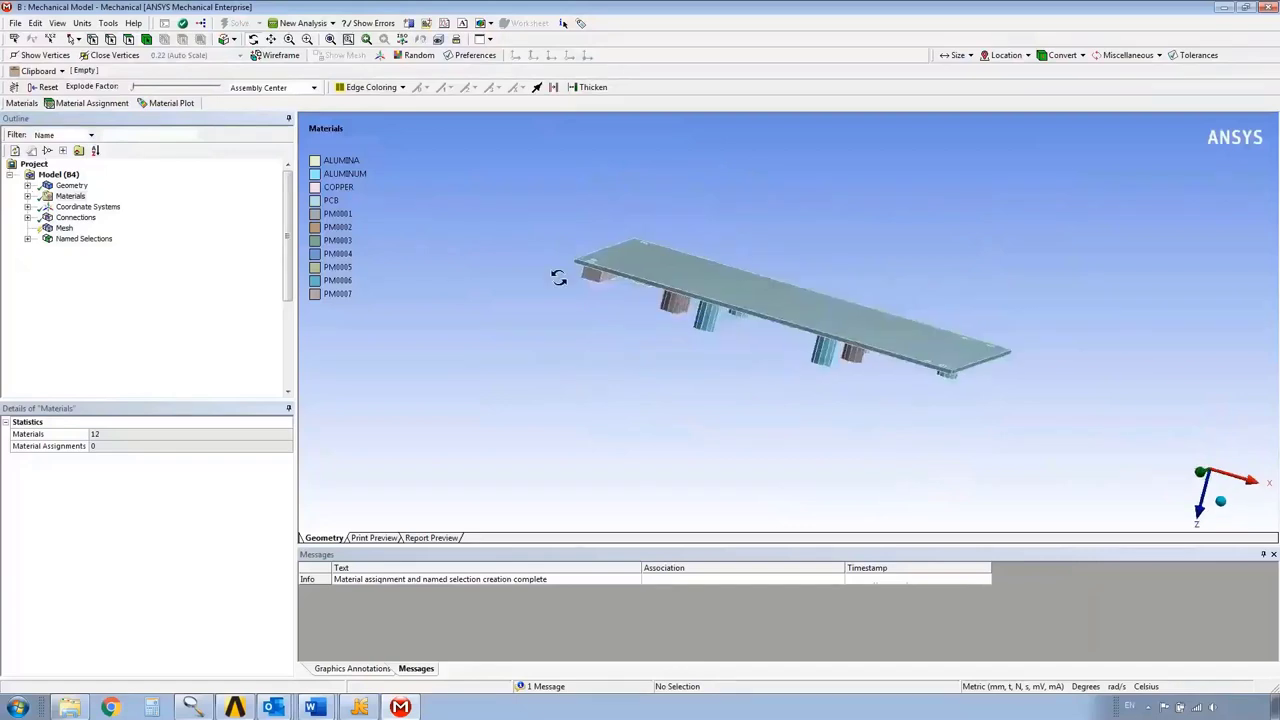
scroll(558, 278, up, 3)
right_click(500, 218)
key(Escape)
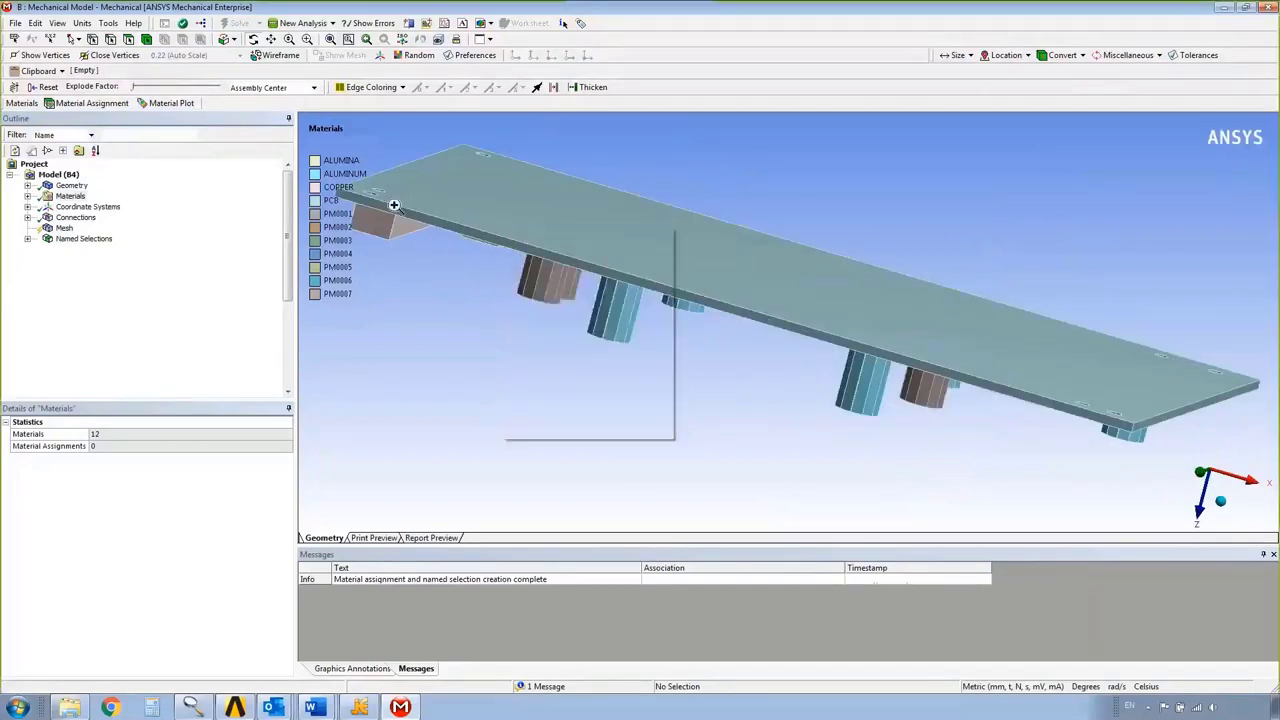
click(271, 38)
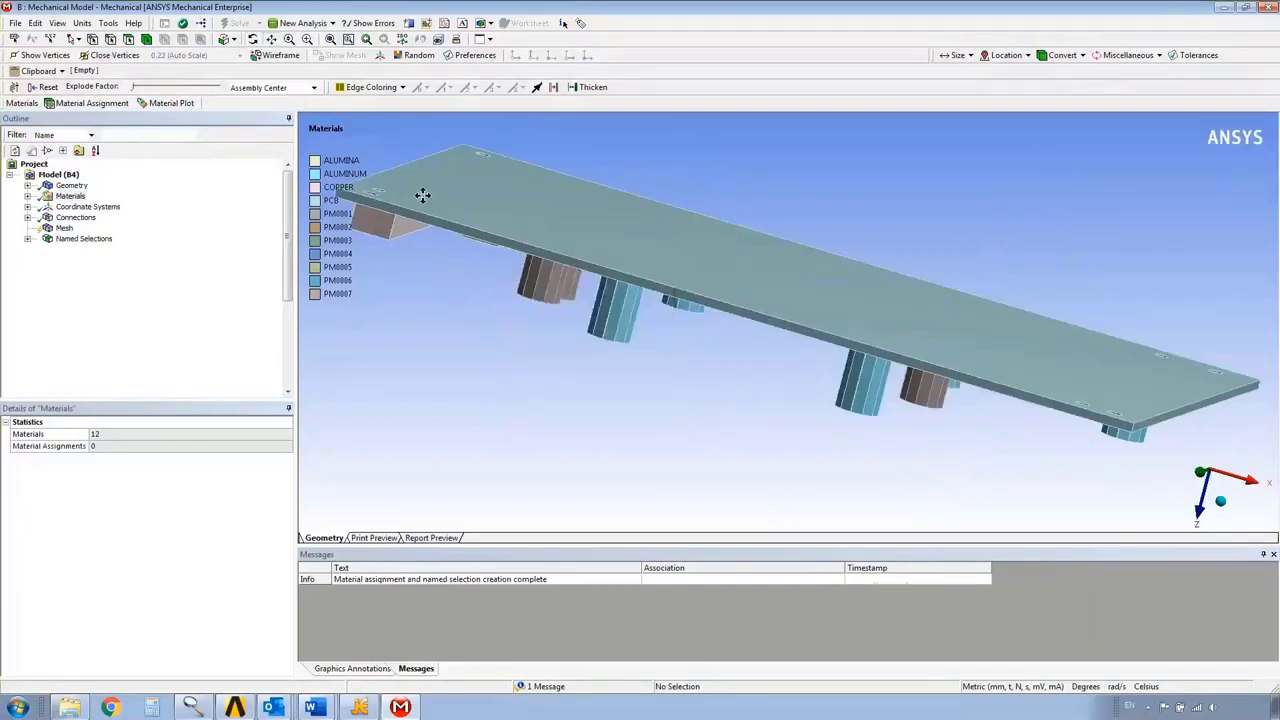
drag(423, 194, 715, 248)
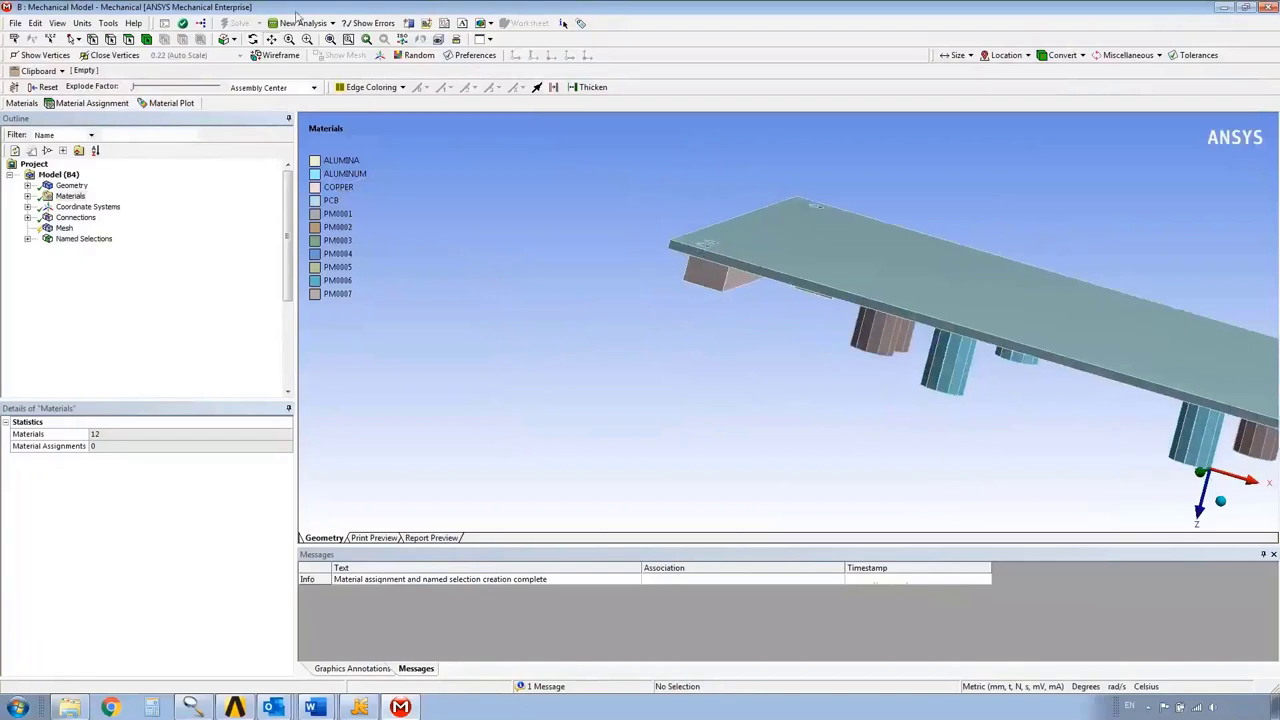
click(253, 38)
drag(848, 209, 528, 330)
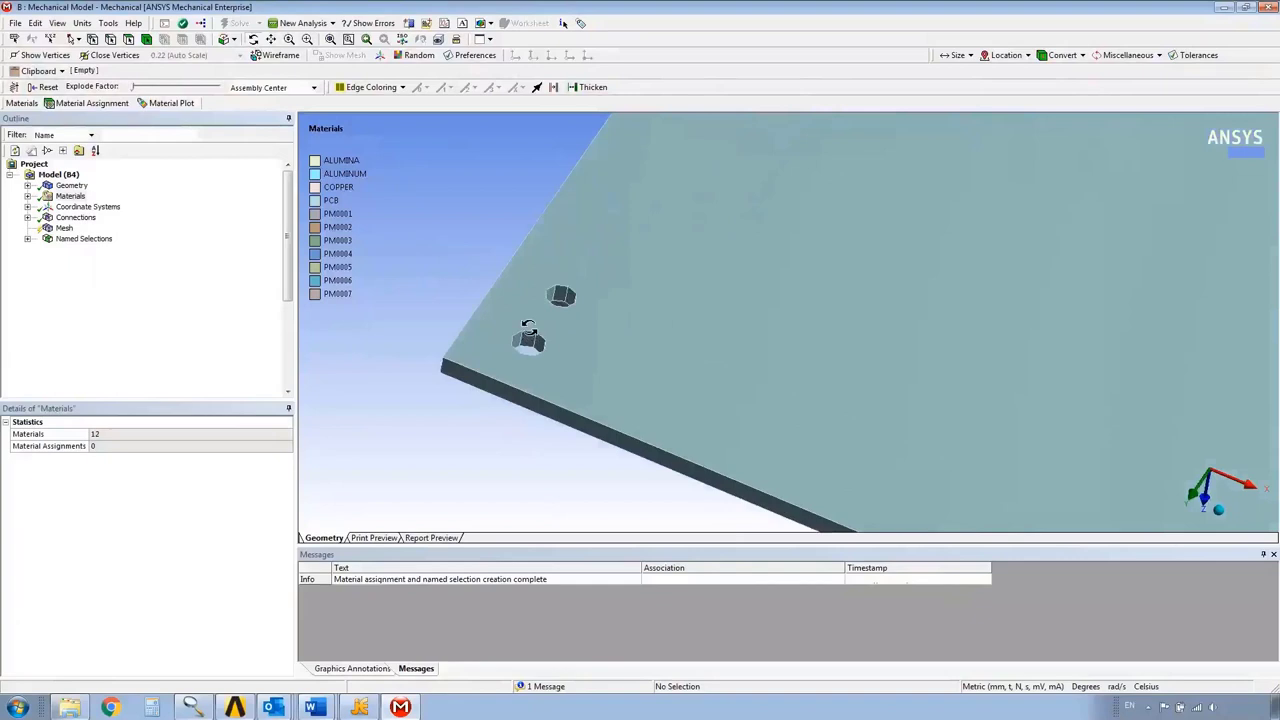
Insert a new coordinate system into the model
right_click(80, 207)
mouse_move(97, 214)
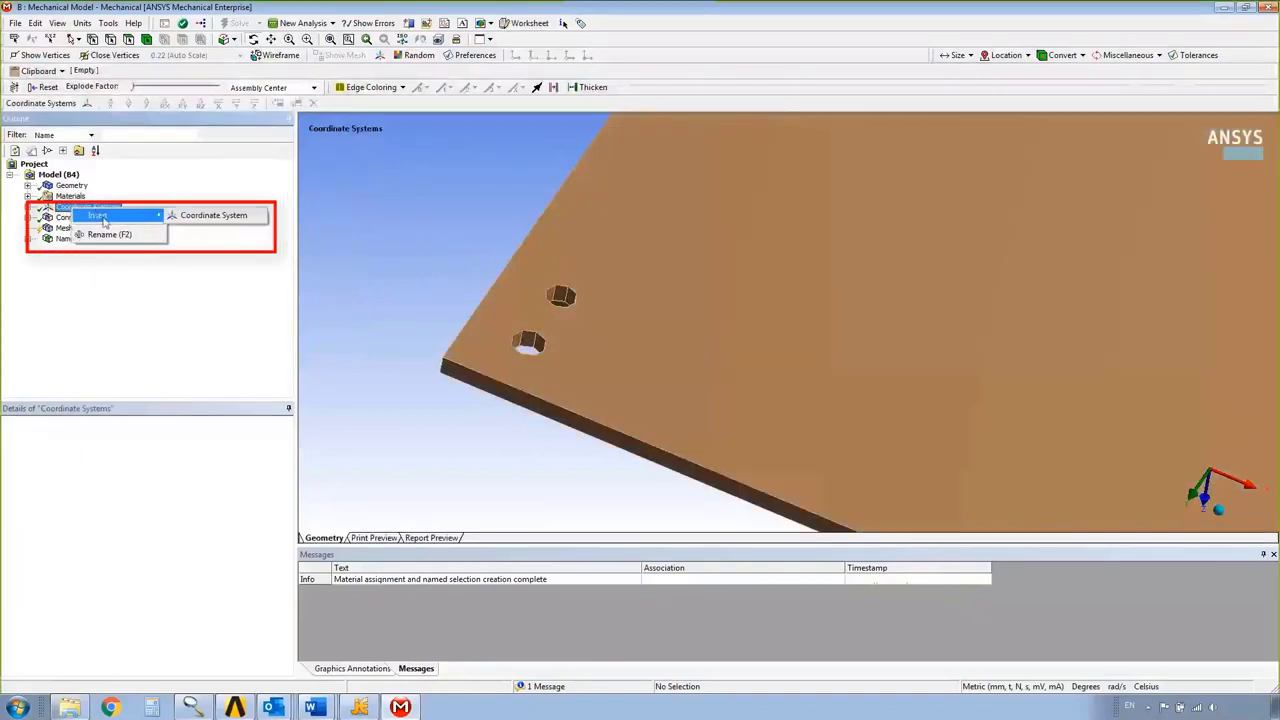
click(213, 215)
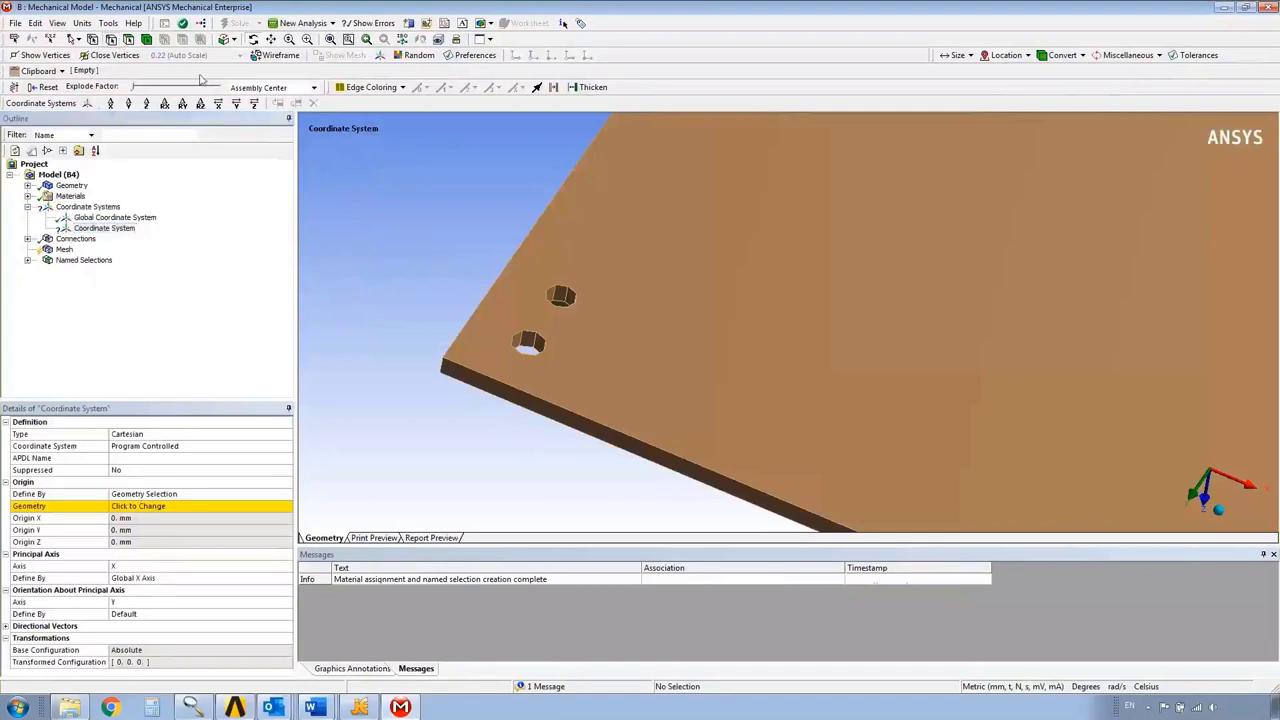
Set the coordinate system's origin to the eight rim edges of the drill hole nearest the board's corner
click(536, 342)
ctrl+click(540, 346)
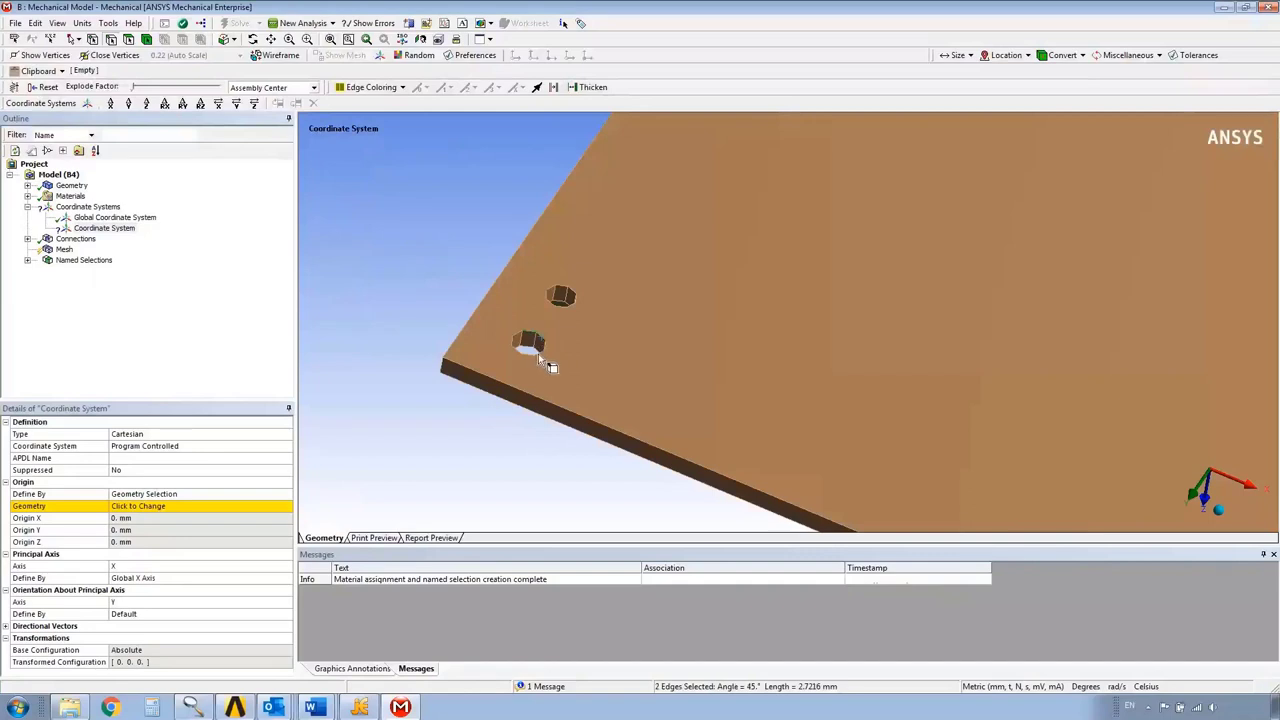
scroll(535, 362, up, 3)
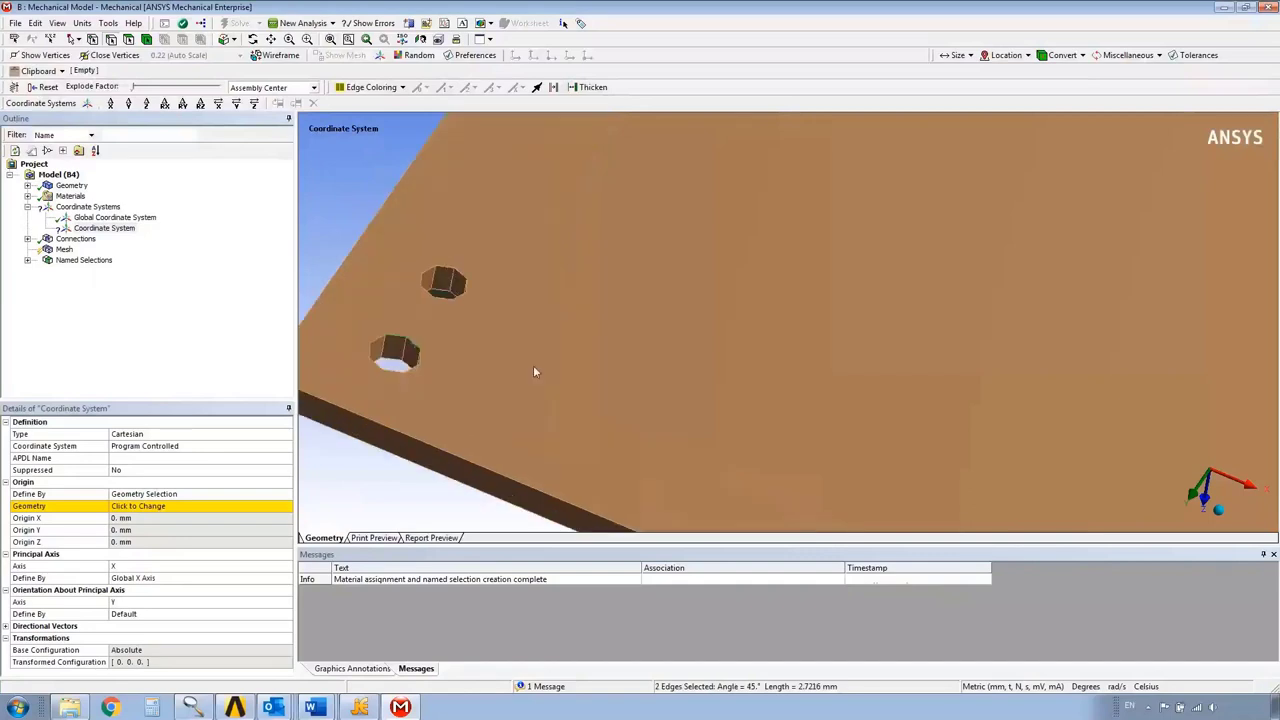
ctrl+click(369, 350)
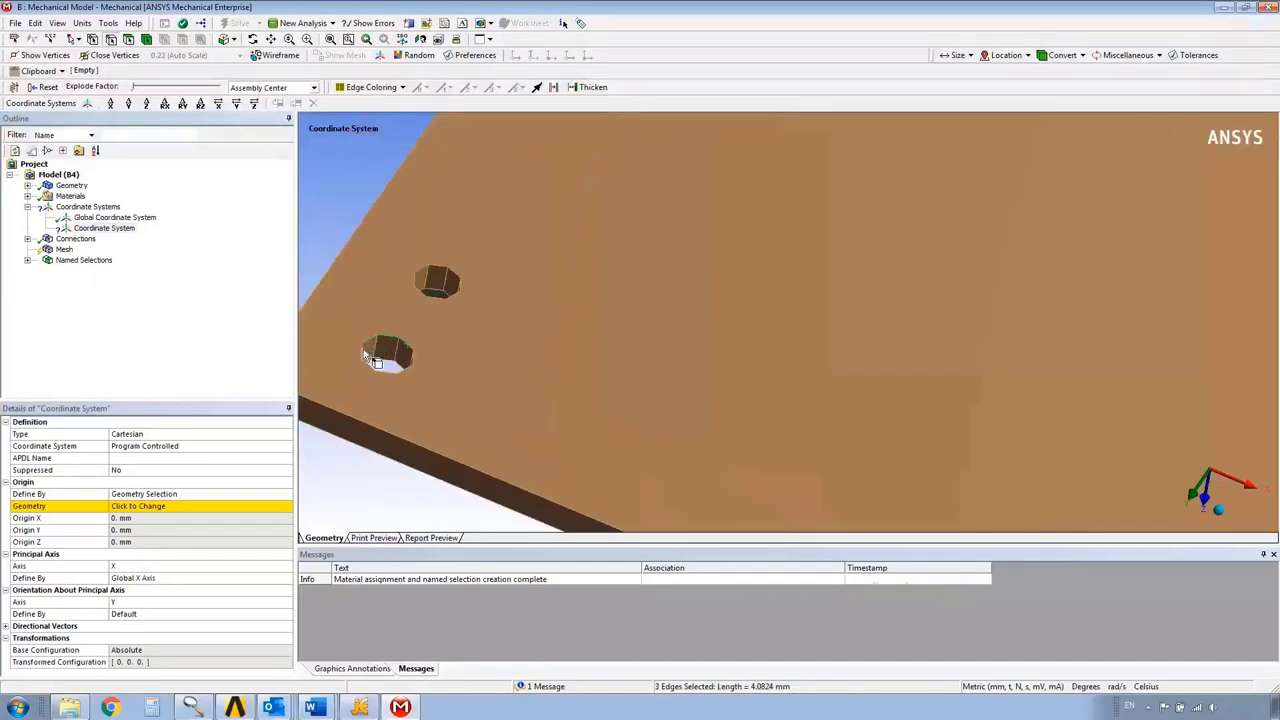
ctrl+click(390, 383)
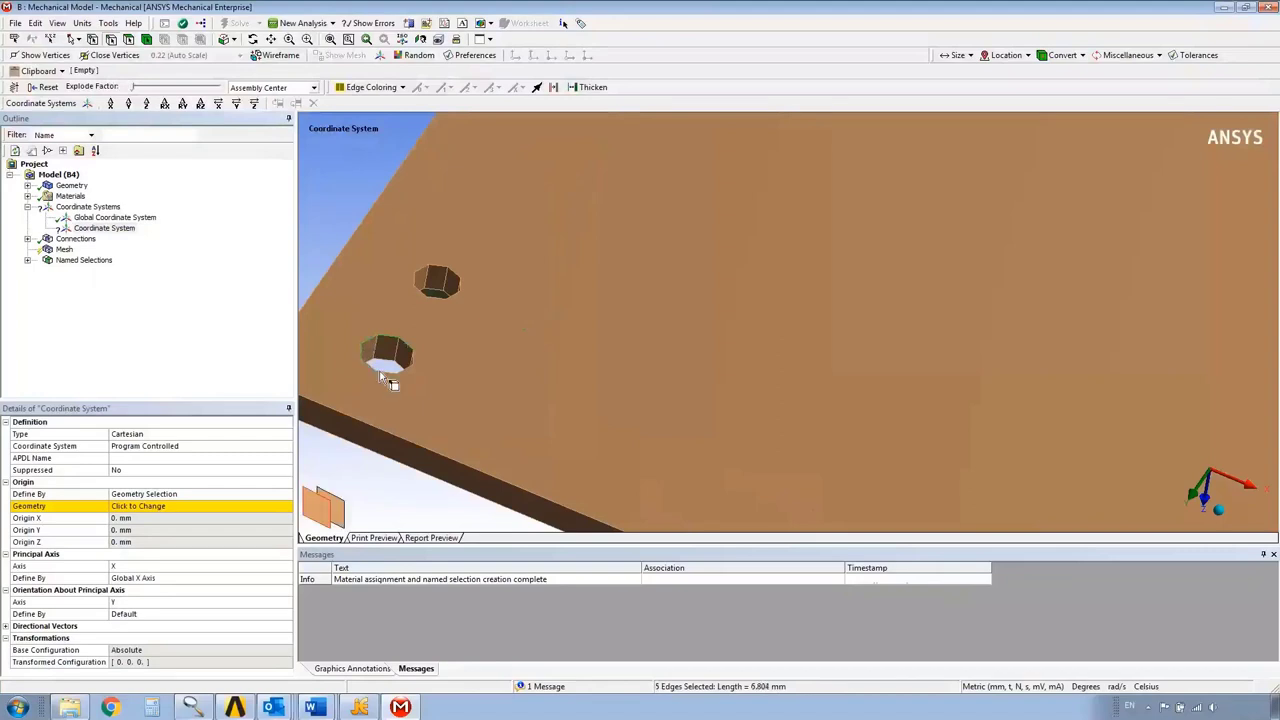
ctrl+click(401, 376)
ctrl+click(377, 379)
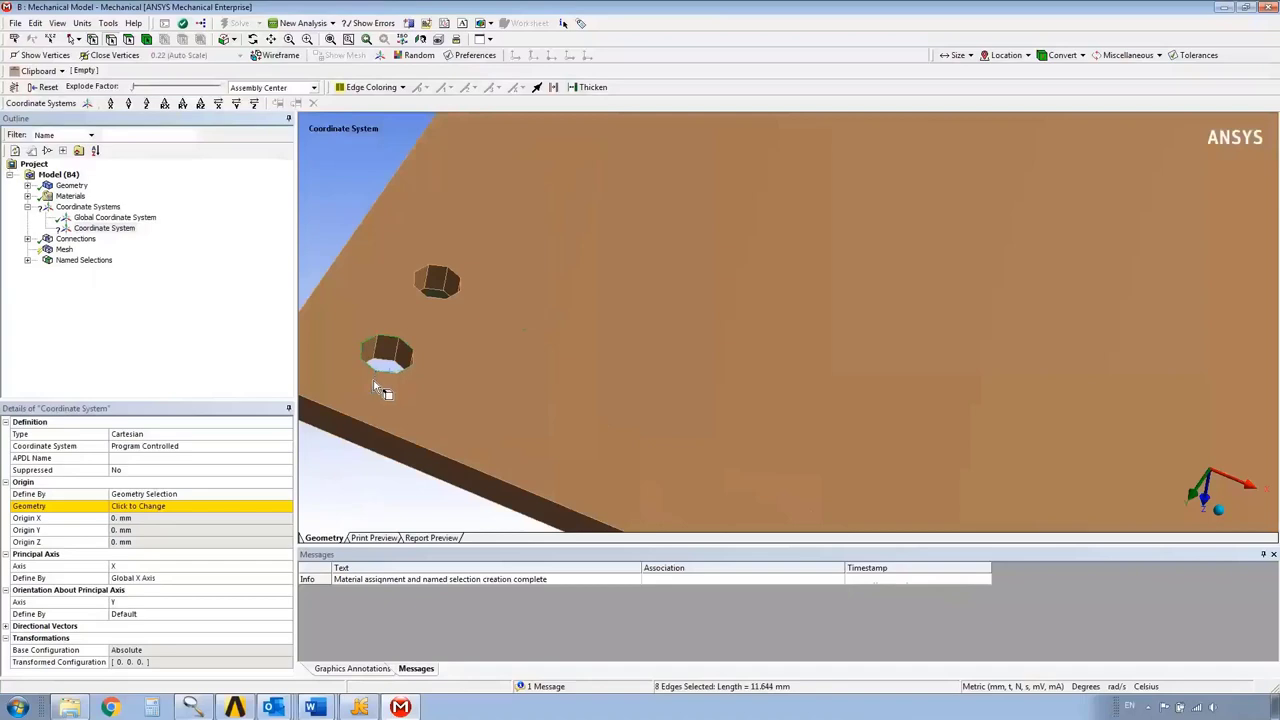
ctrl+click(414, 367)
ctrl+click(415, 358)
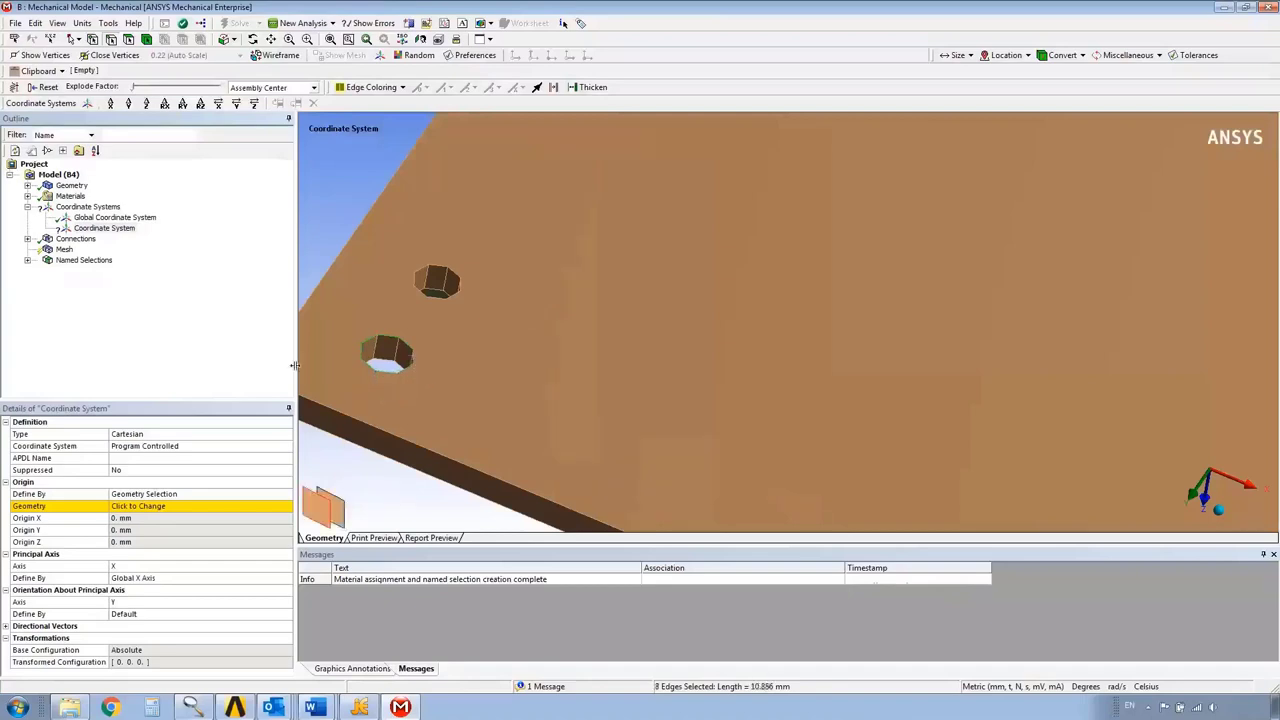
click(138, 506)
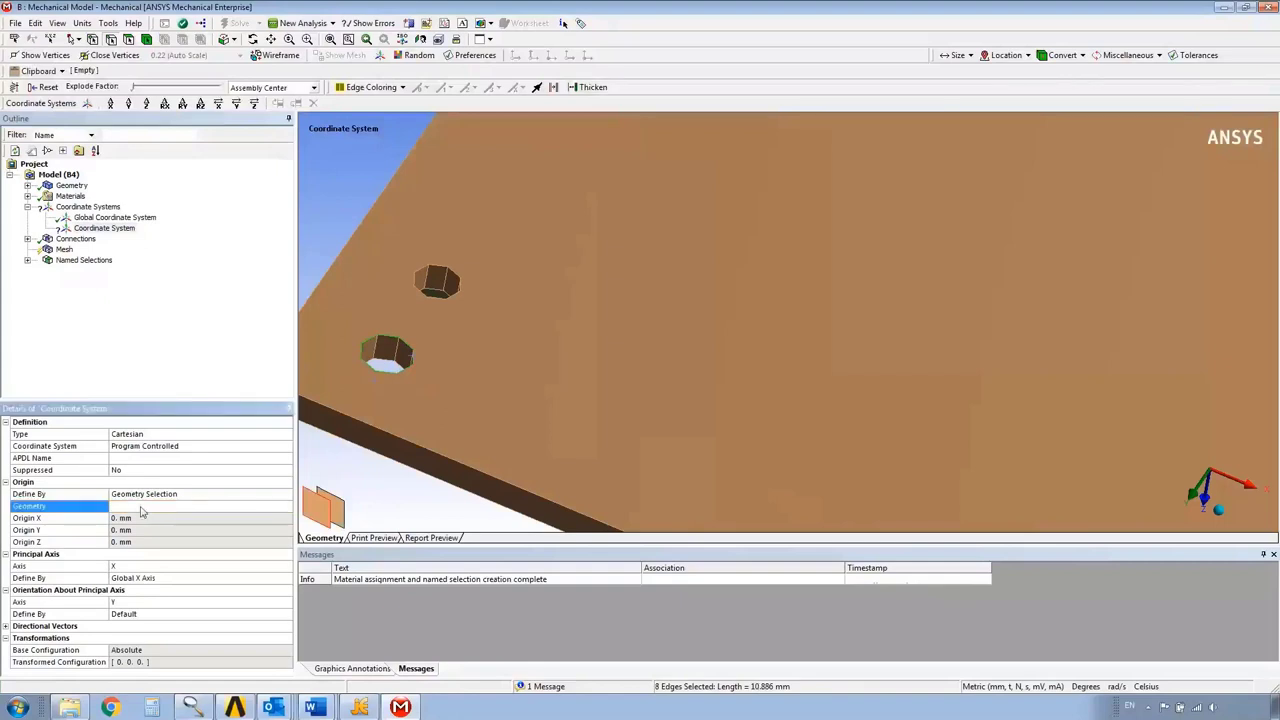
click(132, 506)
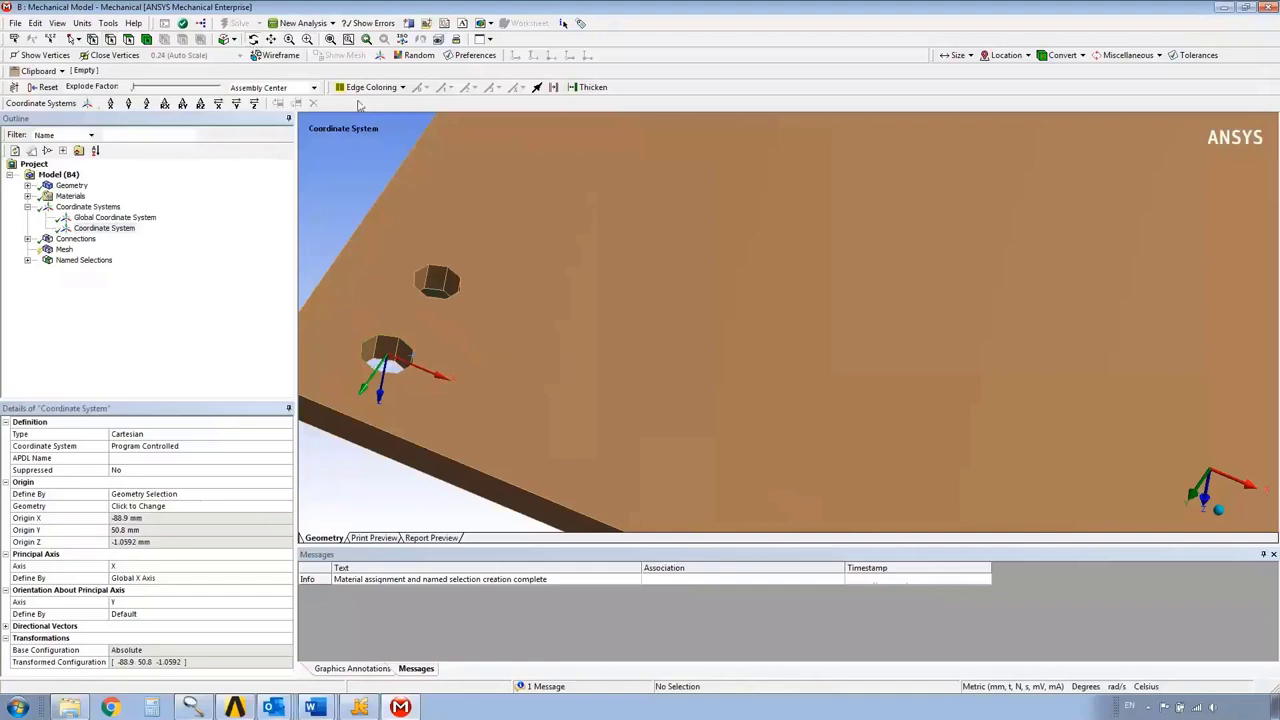
Inspect the new coordinate system from the component side and compare it with the board's layer view in Sherlock
drag(834, 486, 760, 366)
scroll(858, 349, down, 5)
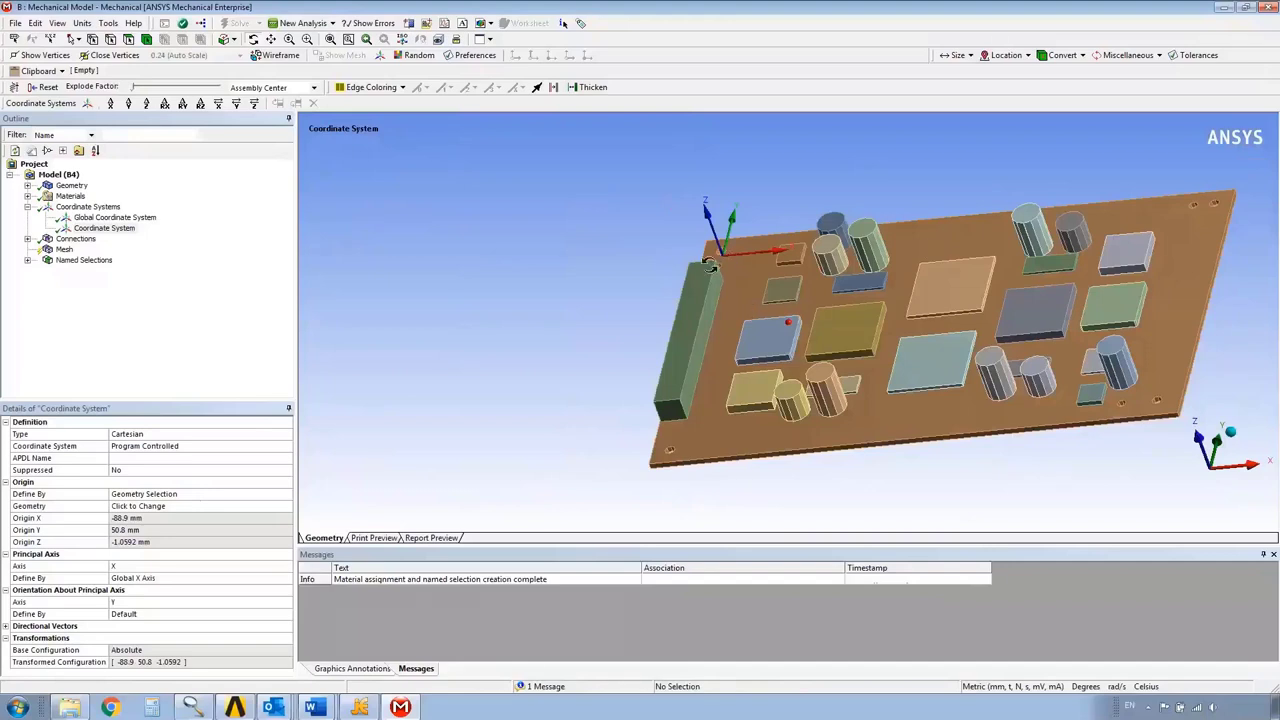
click(194, 708)
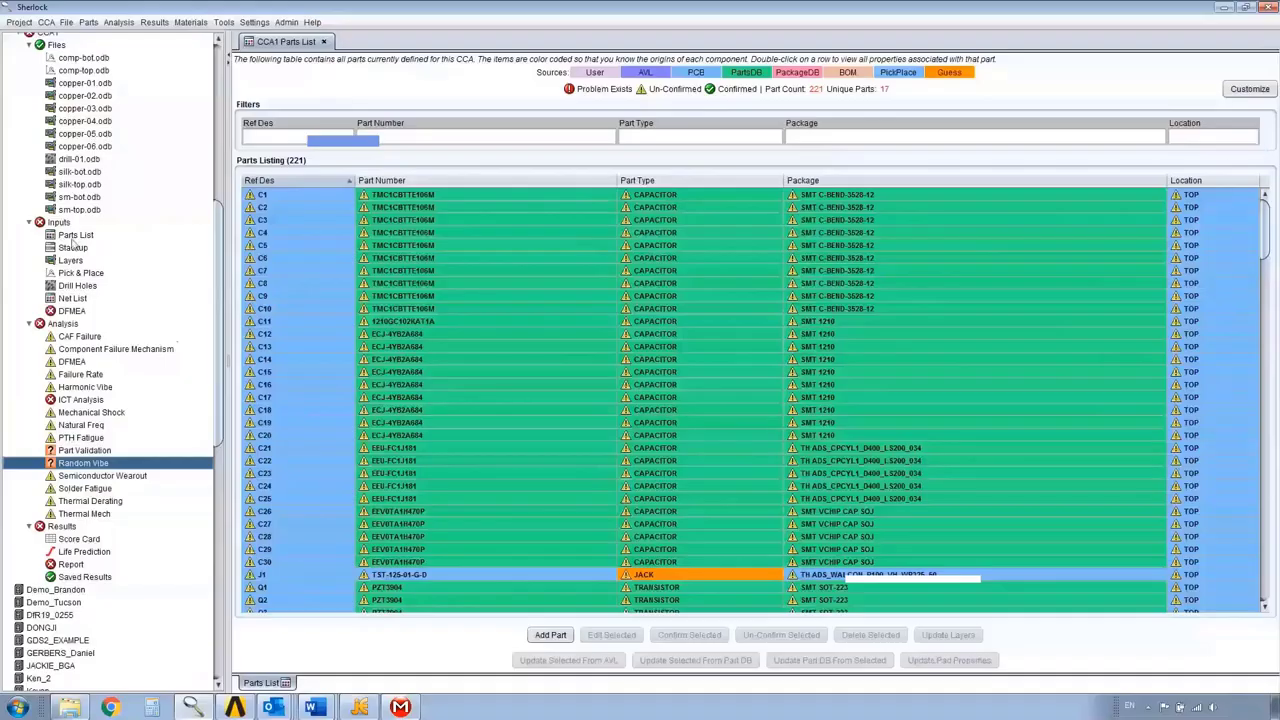
click(70, 261)
double_click(70, 261)
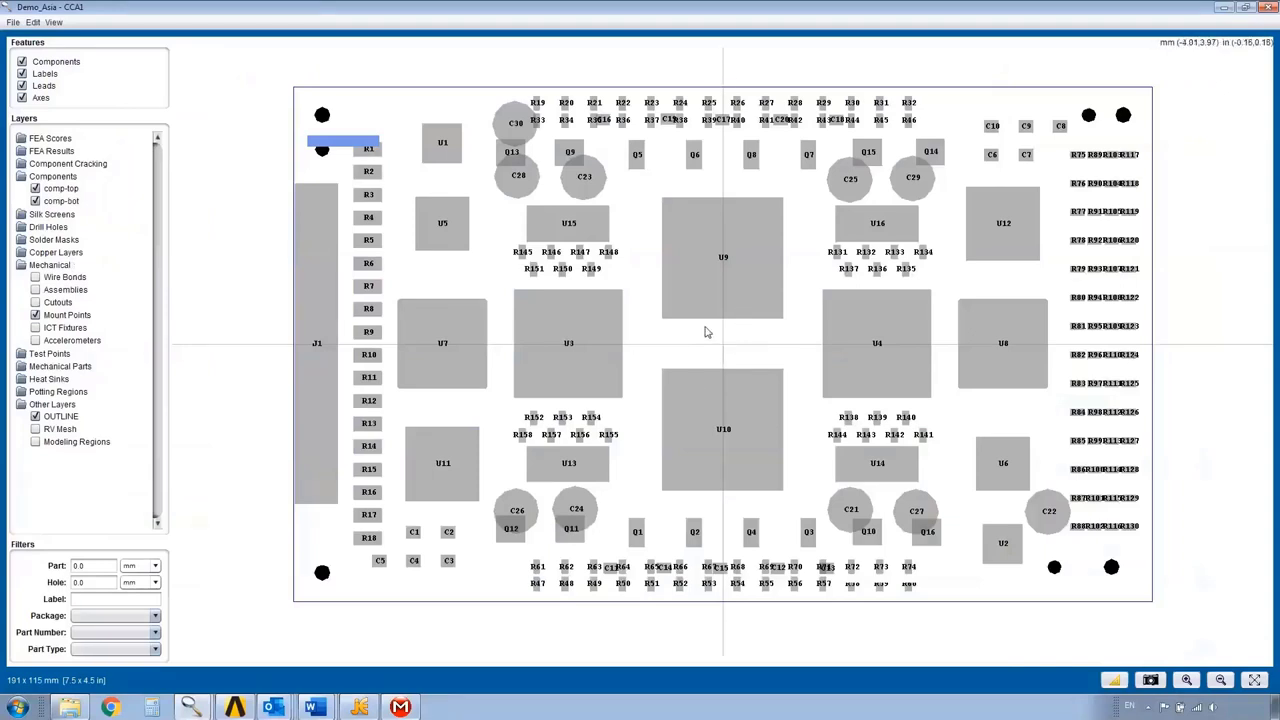
click(1266, 8)
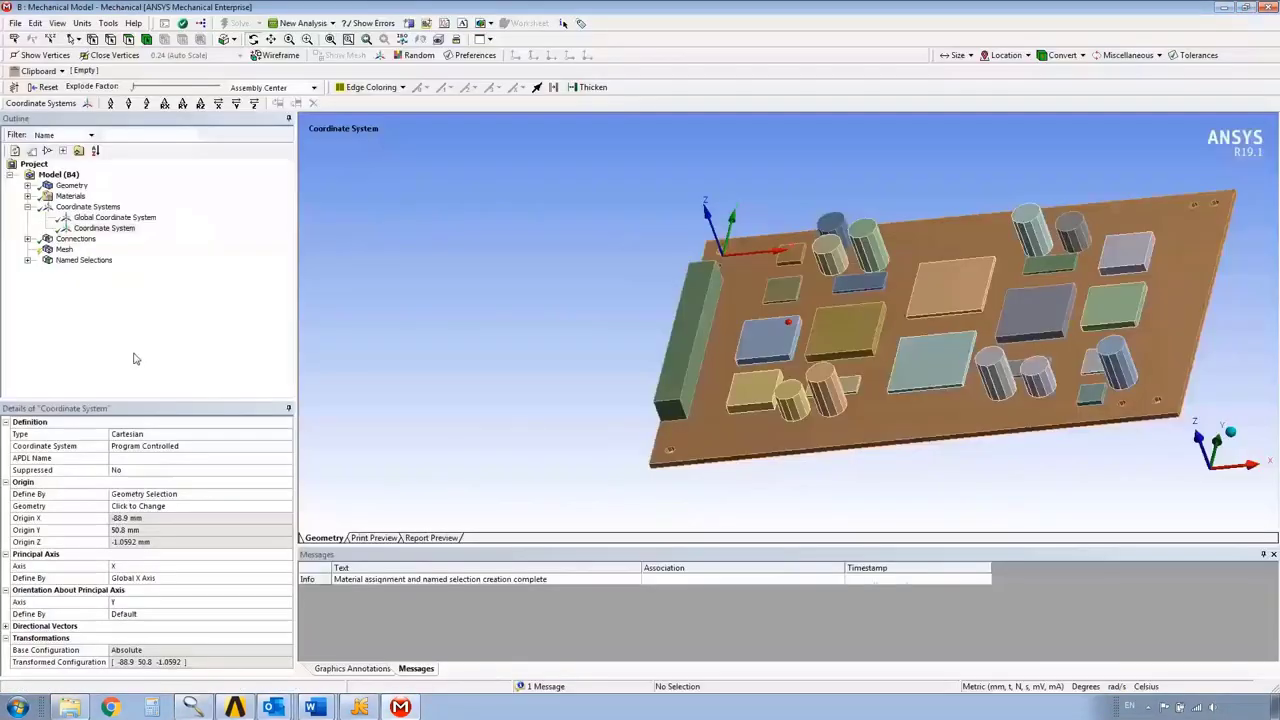
Rename the new coordinate system as PCB_Top_Left
click(100, 228)
right_click(90, 230)
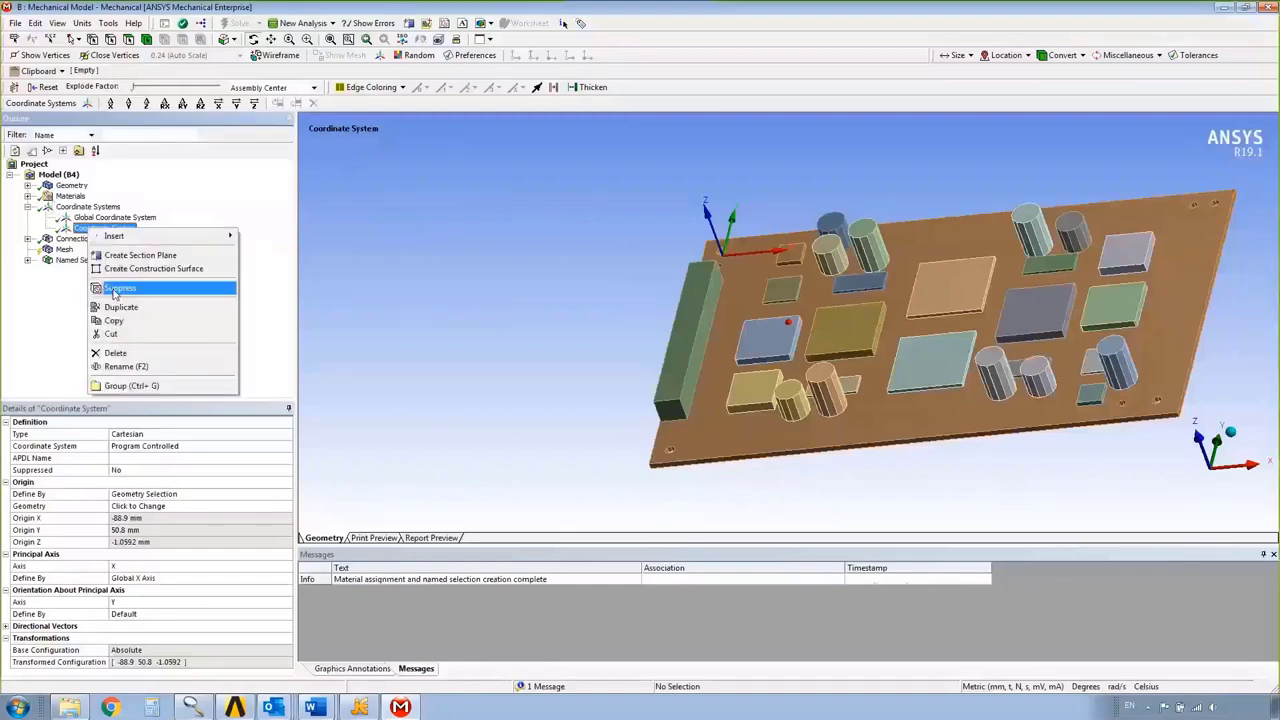
click(160, 366)
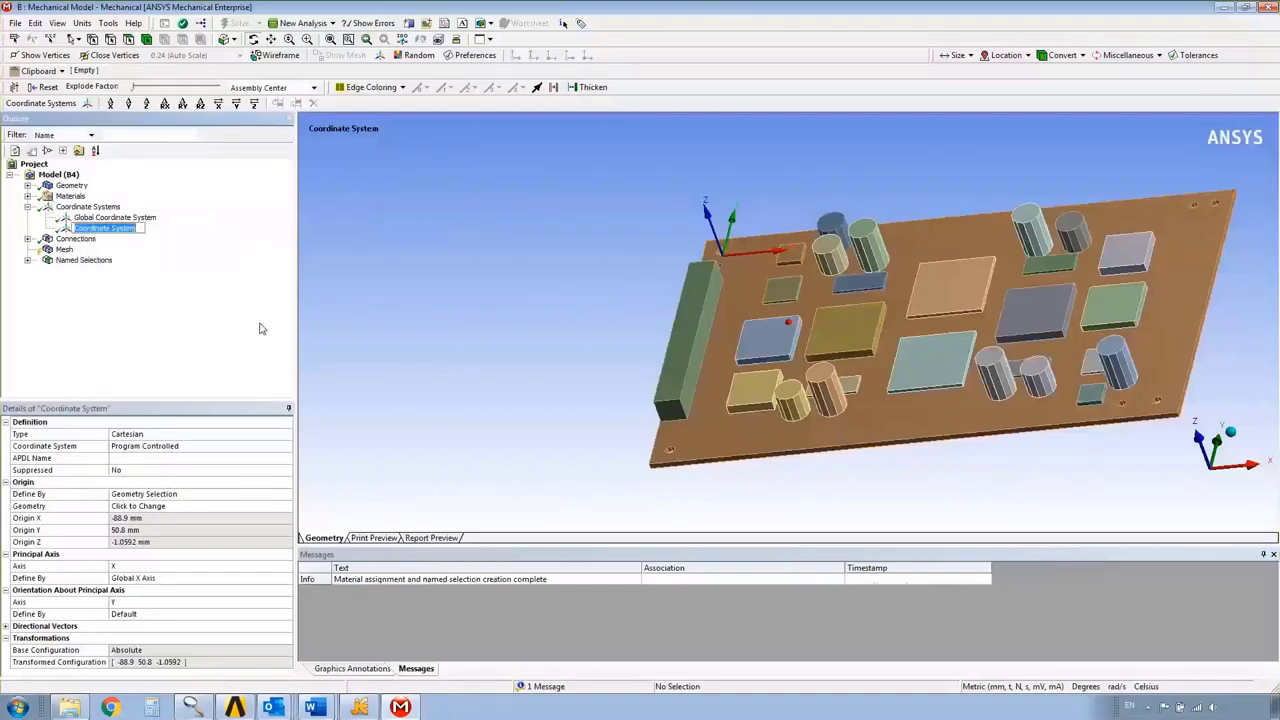
text(PCB_Top_Left)
key(Return)
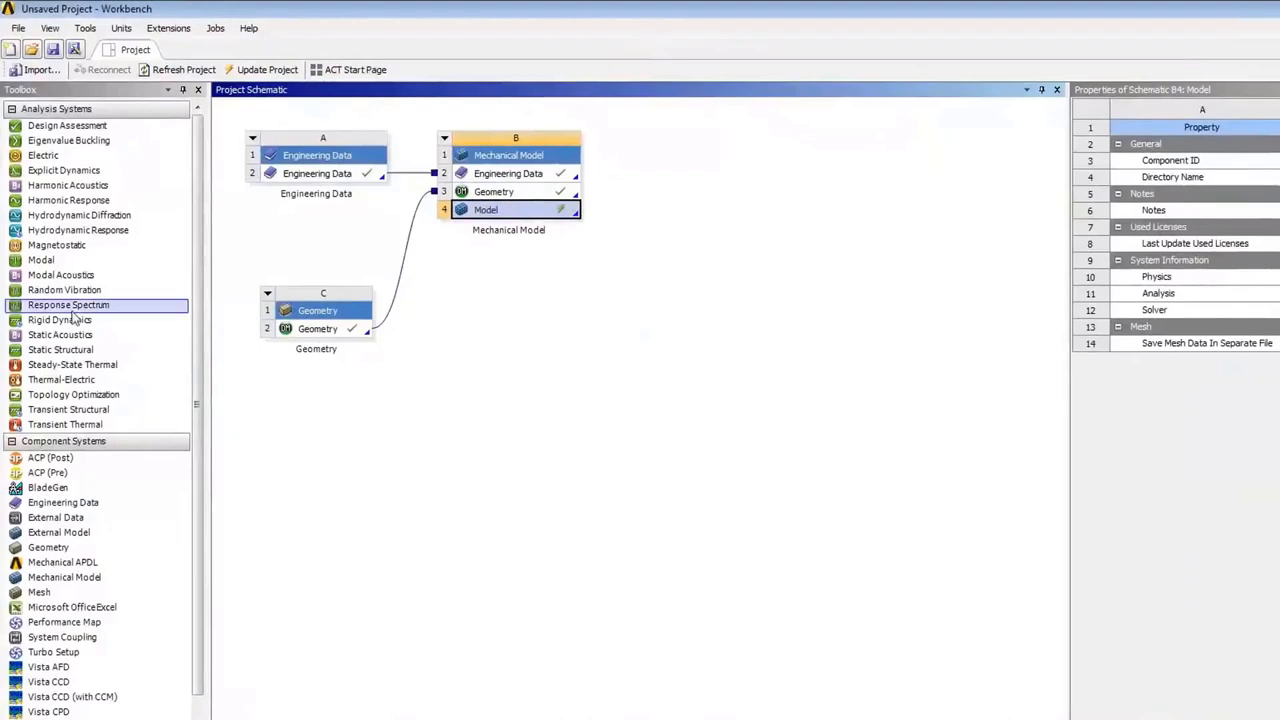
In Workbench, add a standalone Harmonic Response system and a second Mechanical Model system to the project schematic
drag(57, 205, 778, 472)
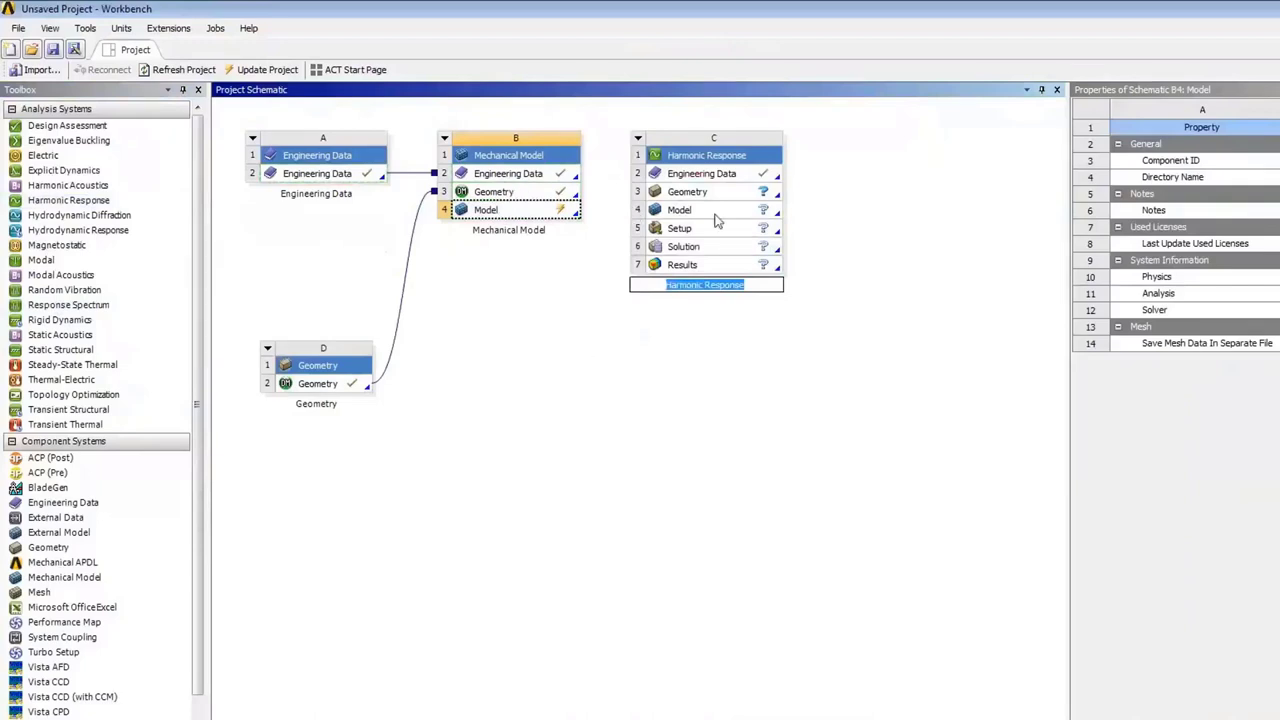
drag(64, 577, 516, 320)
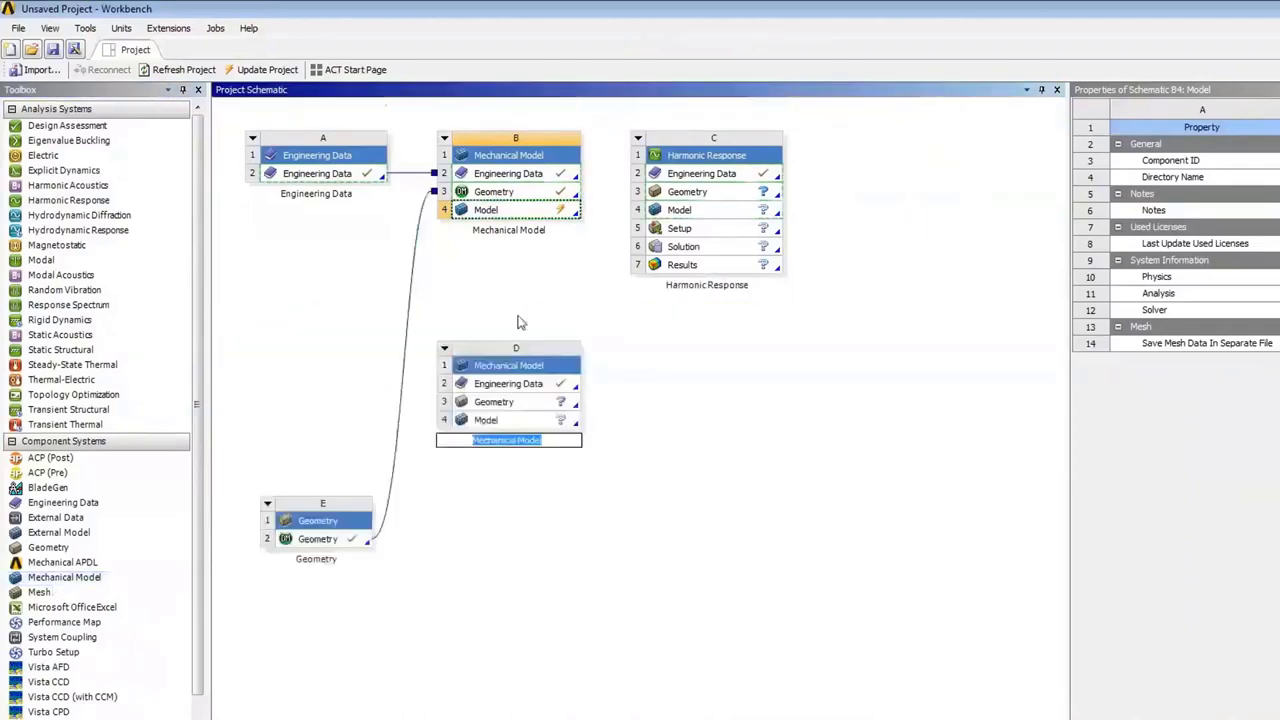
drag(538, 364, 493, 534)
Rename the original Mechanical Model system as Sherlock Model and the added one as Case Model
click(528, 238)
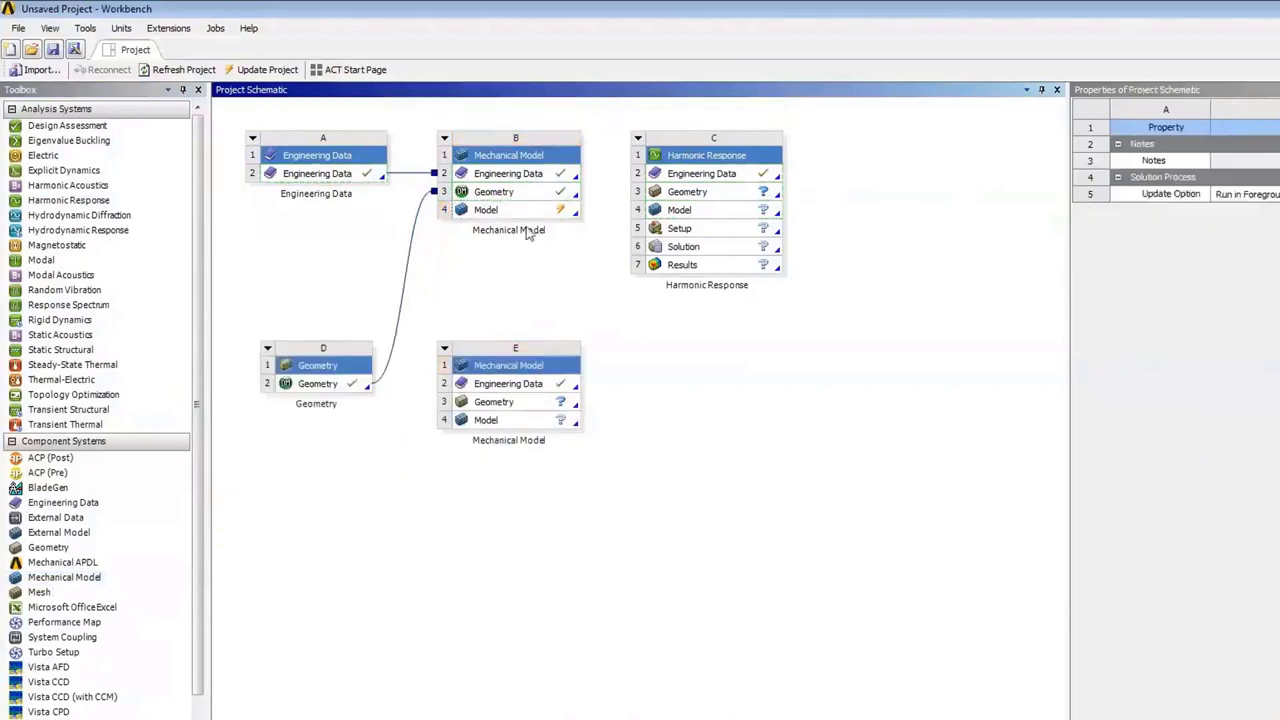
double_click(527, 232)
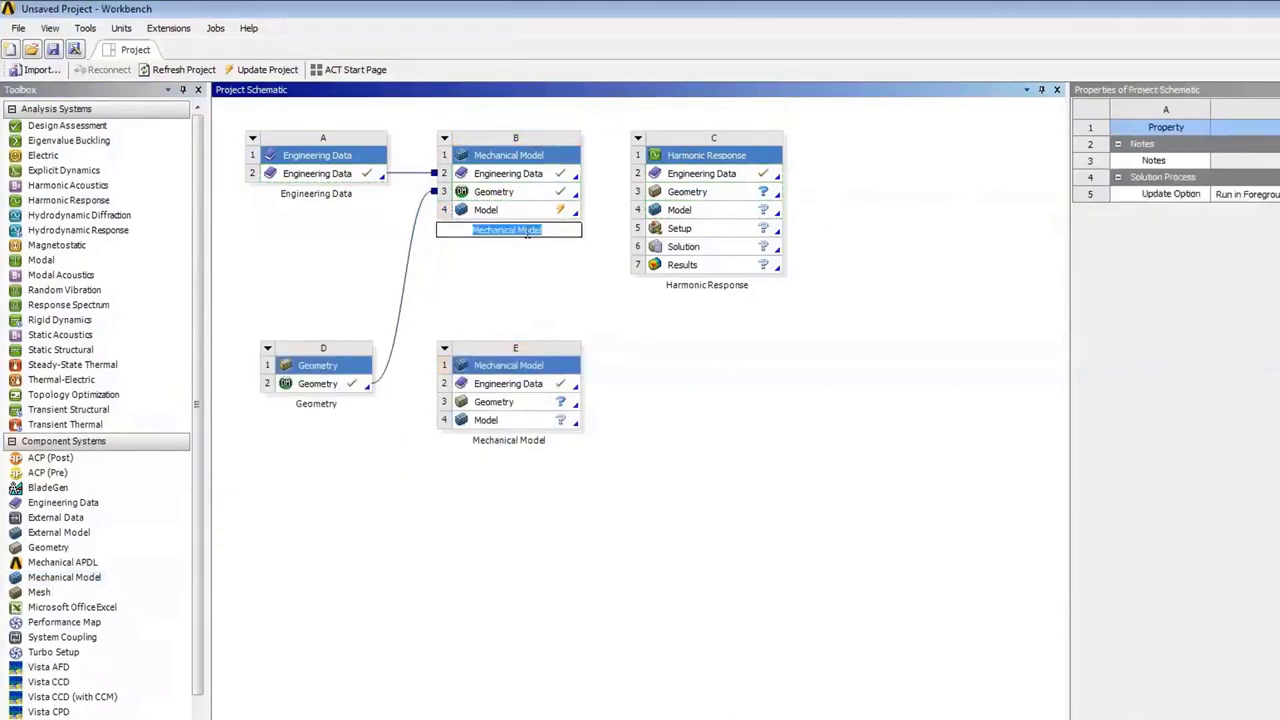
text(Sherlock Model)
double_click(518, 441)
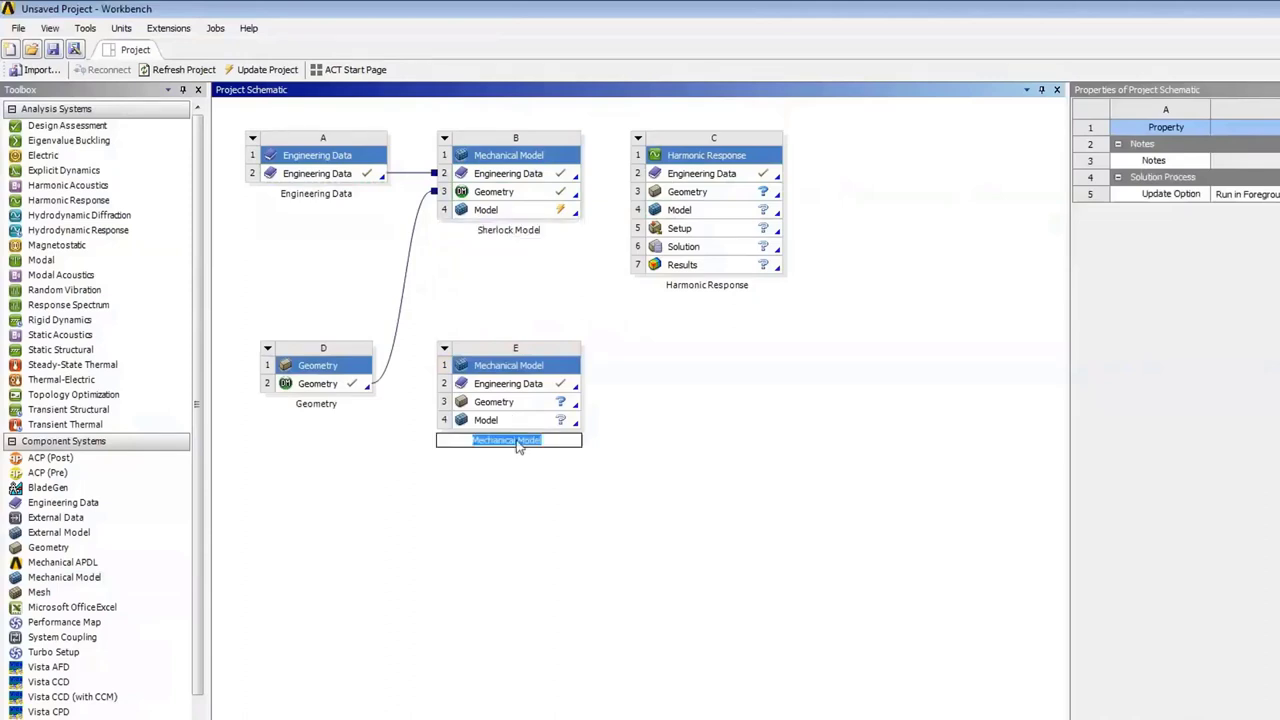
text(Case )
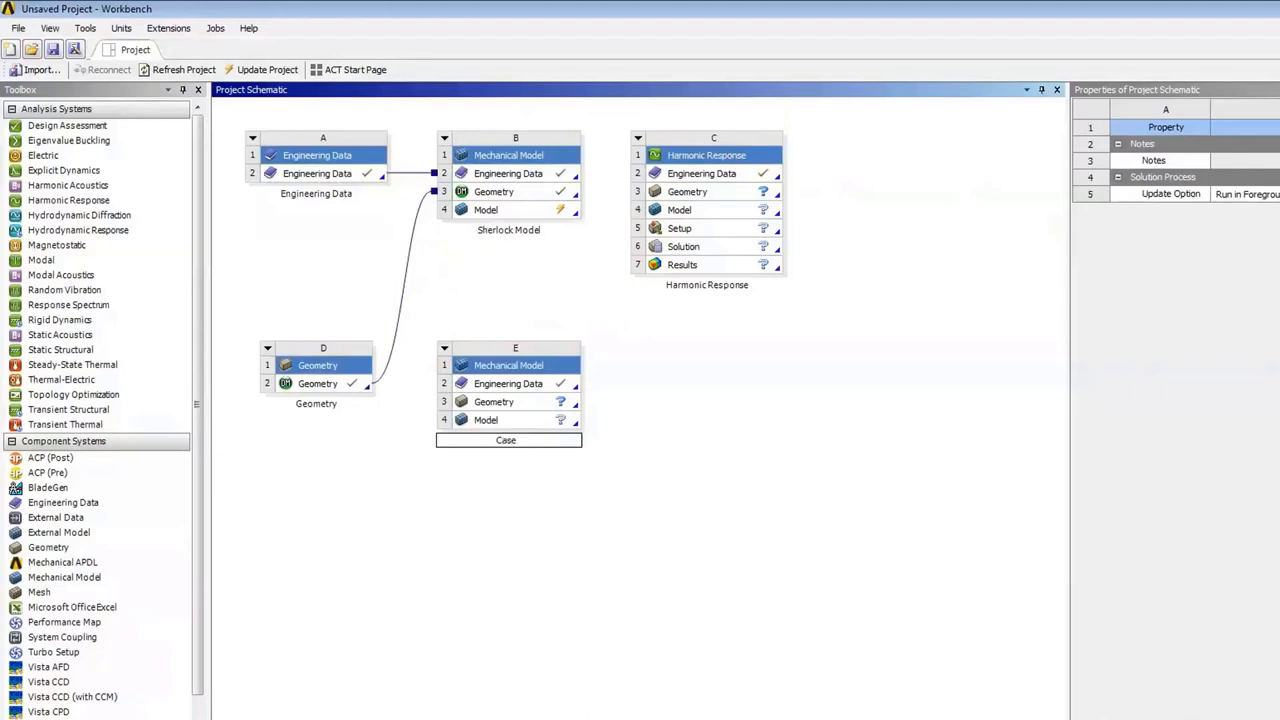
text(Model)
key(Return)
Import Housing.stp as the geometry of the Case Model system
right_click(563, 402)
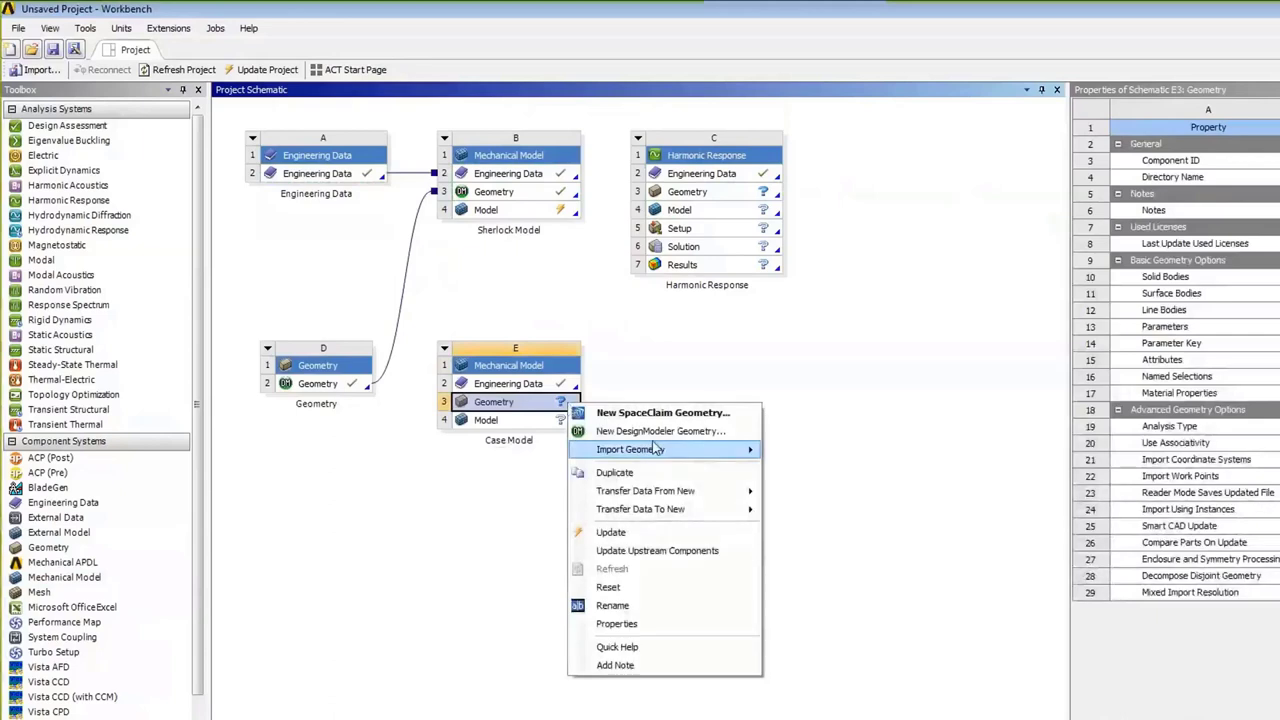
mouse_move(655, 449)
click(800, 474)
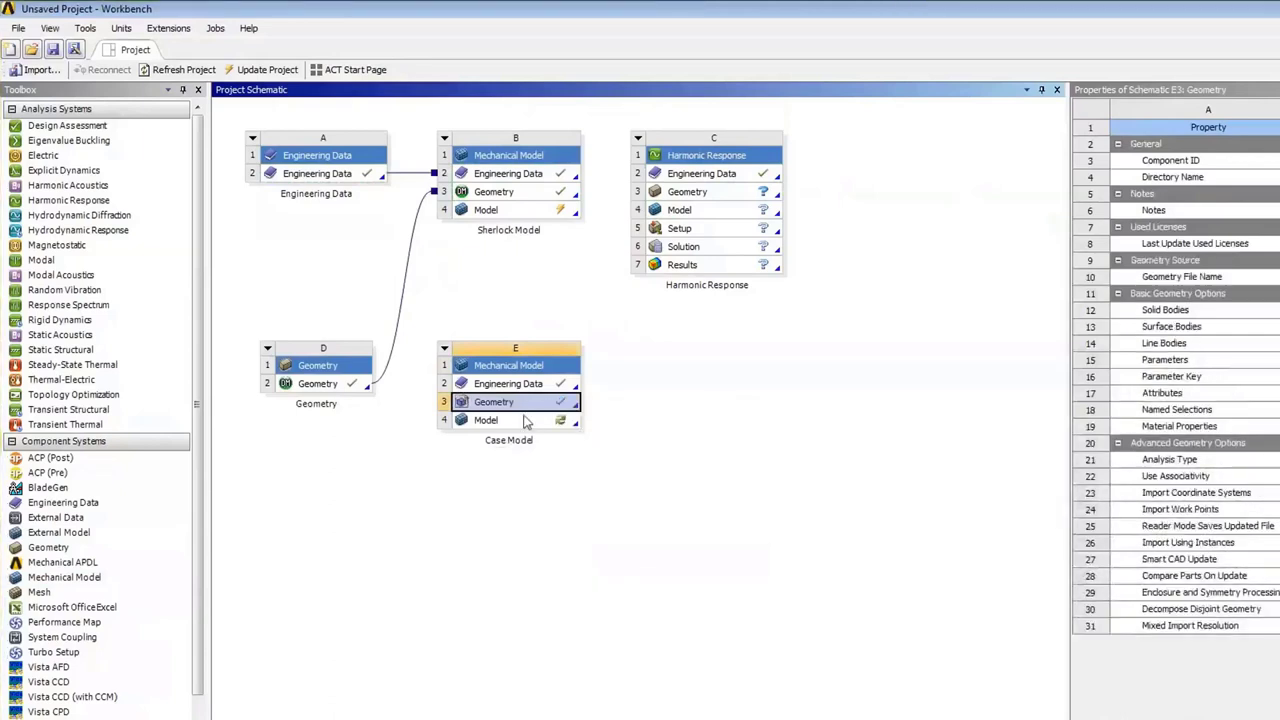
Open the Case Model in Mechanical and view the housing's large face with the connector slot
click(526, 421)
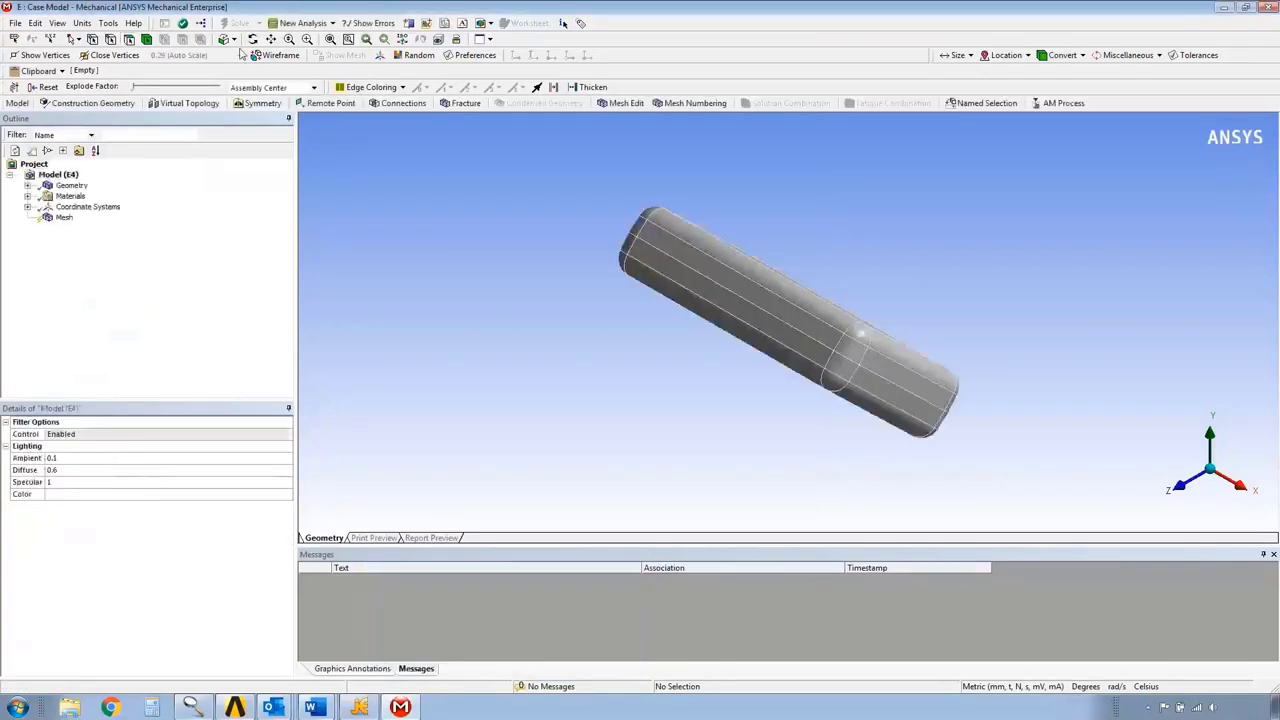
drag(735, 215, 557, 314)
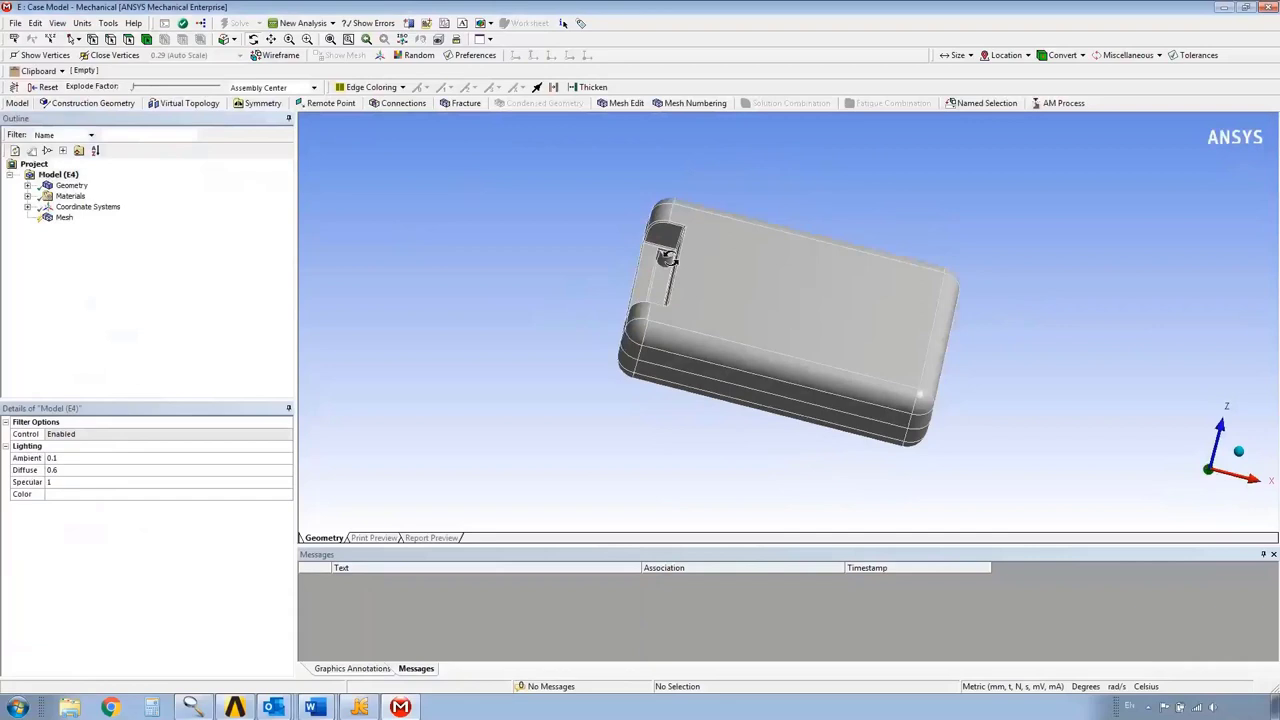
drag(669, 254, 755, 290)
click(128, 40)
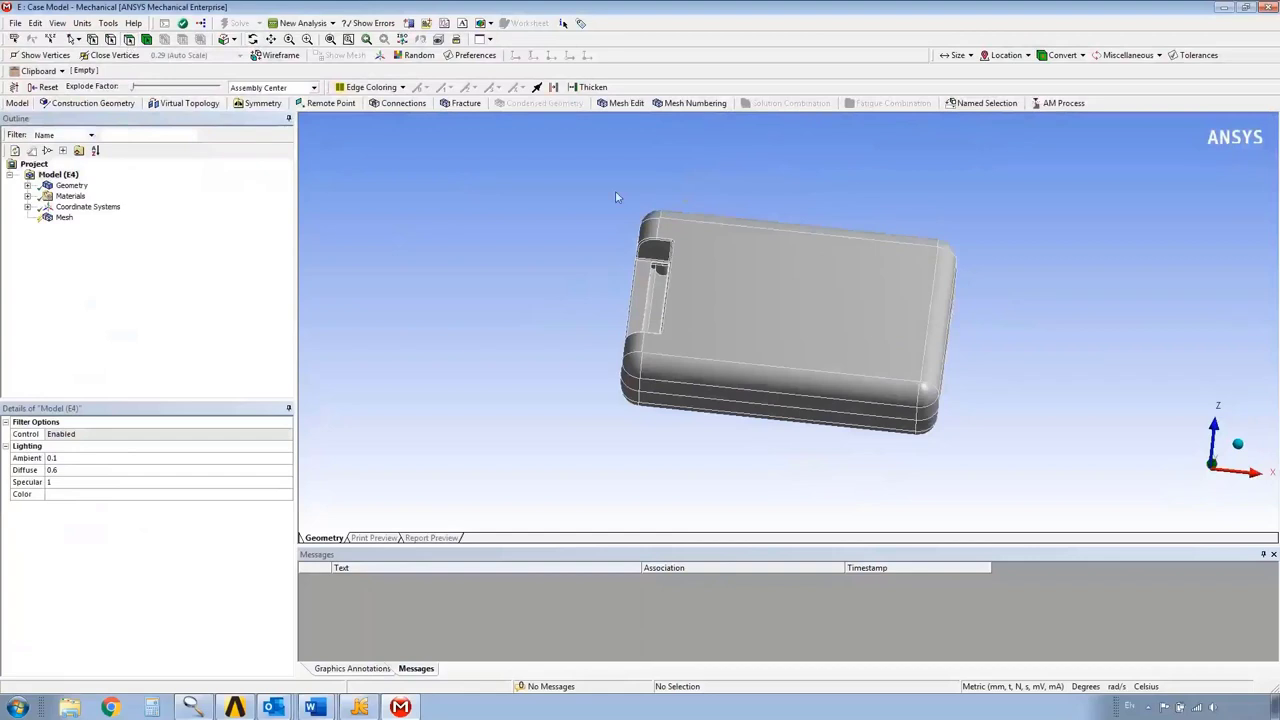
click(737, 257)
right_click(737, 258)
click(768, 300)
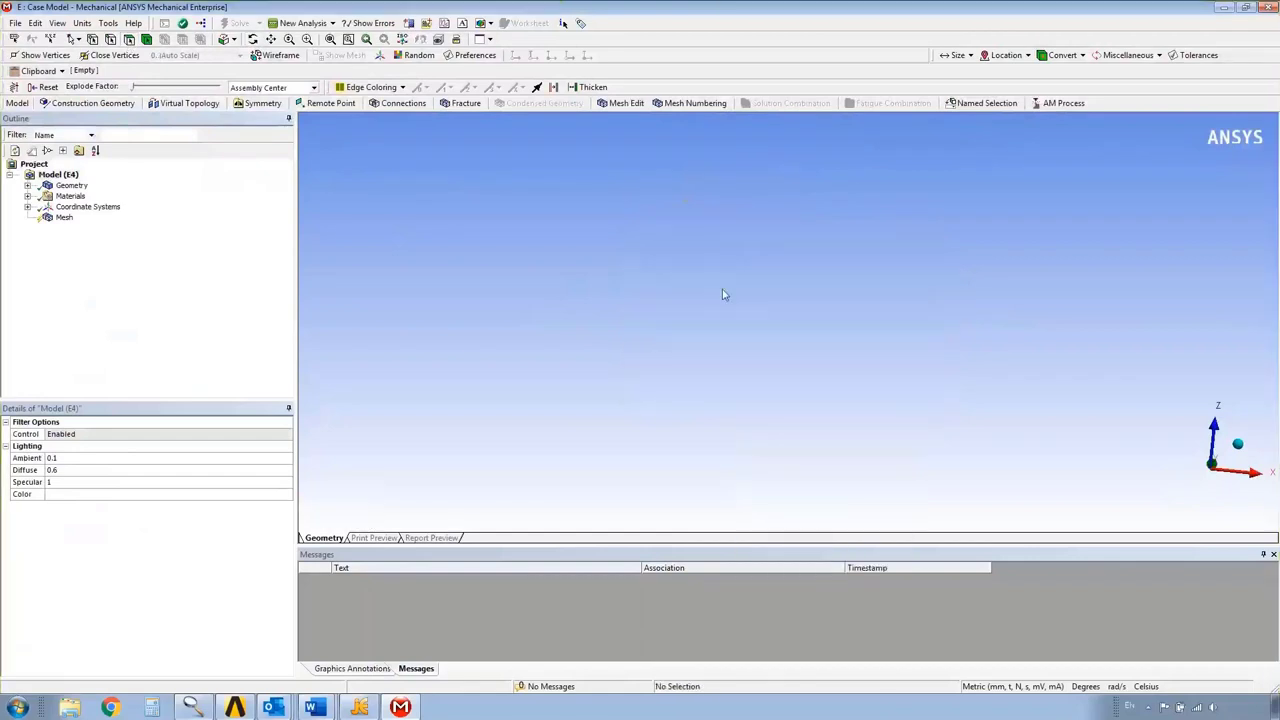
click(72, 185)
right_click(72, 187)
click(114, 235)
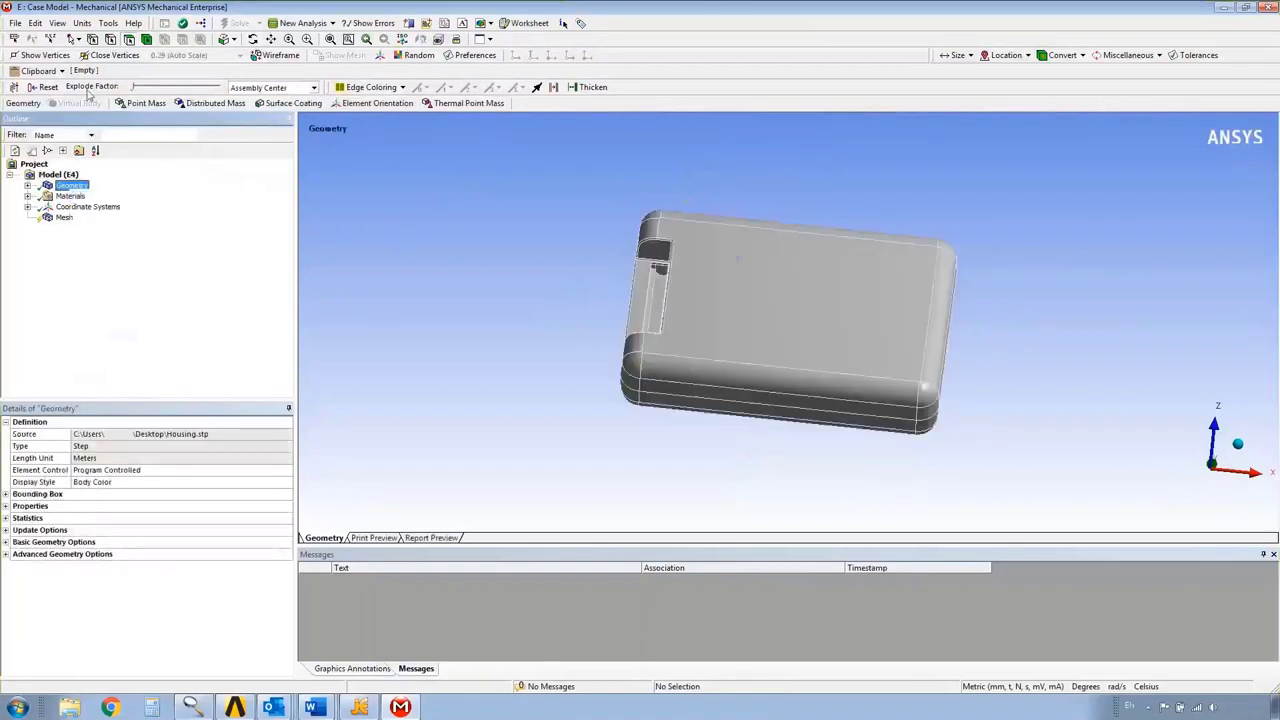
Hide the outer and inner faces of the housing's large wall so its interior can be accessed
right_click(790, 284)
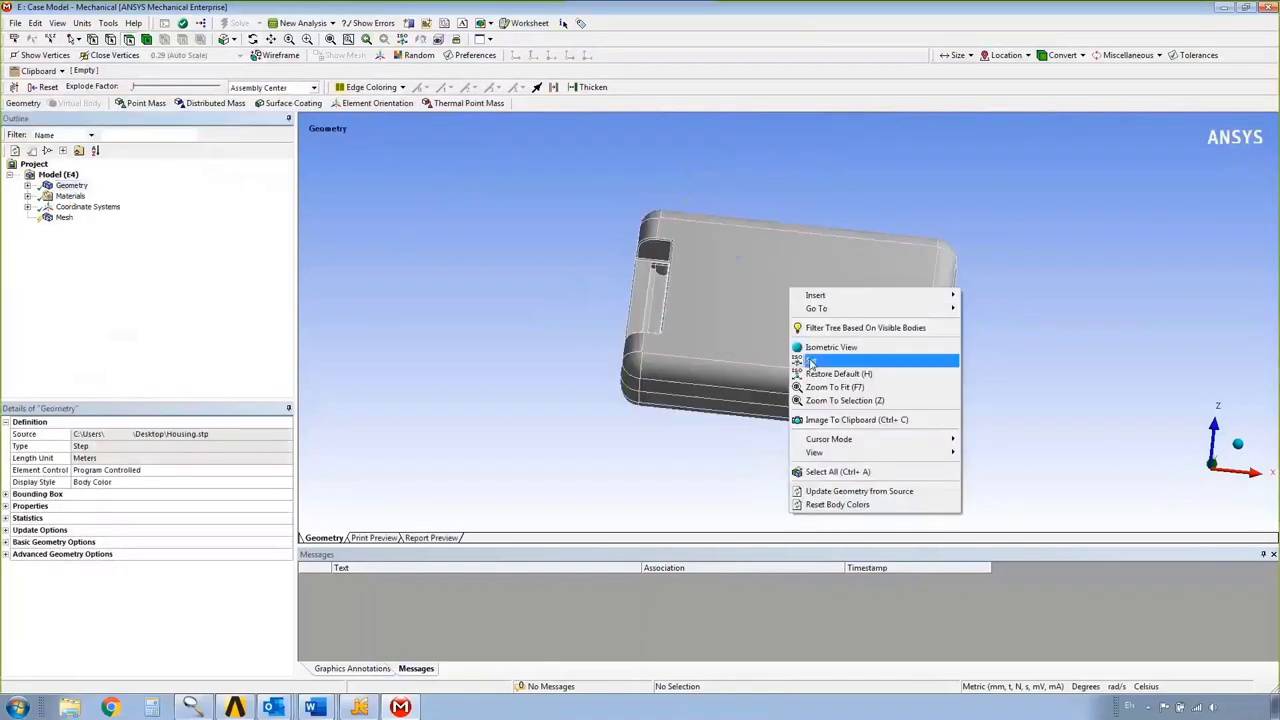
click(760, 334)
click(752, 330)
right_click(752, 330)
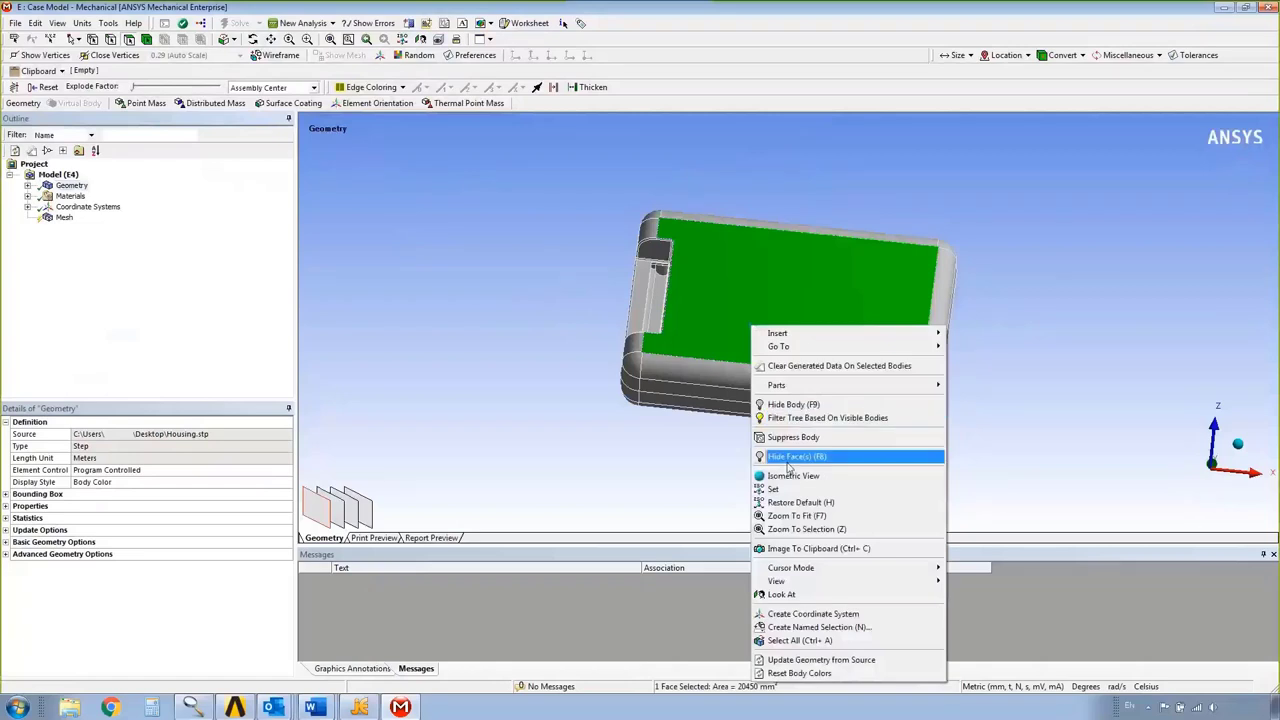
click(800, 457)
right_click(752, 302)
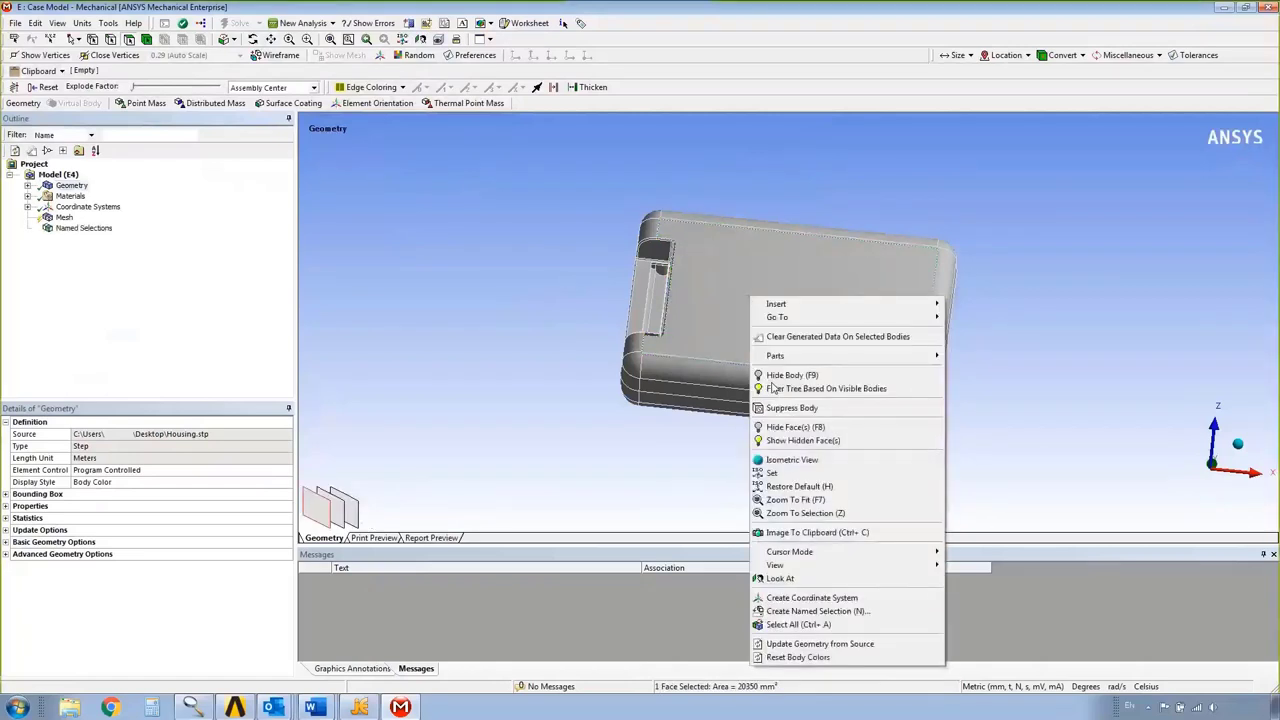
click(800, 430)
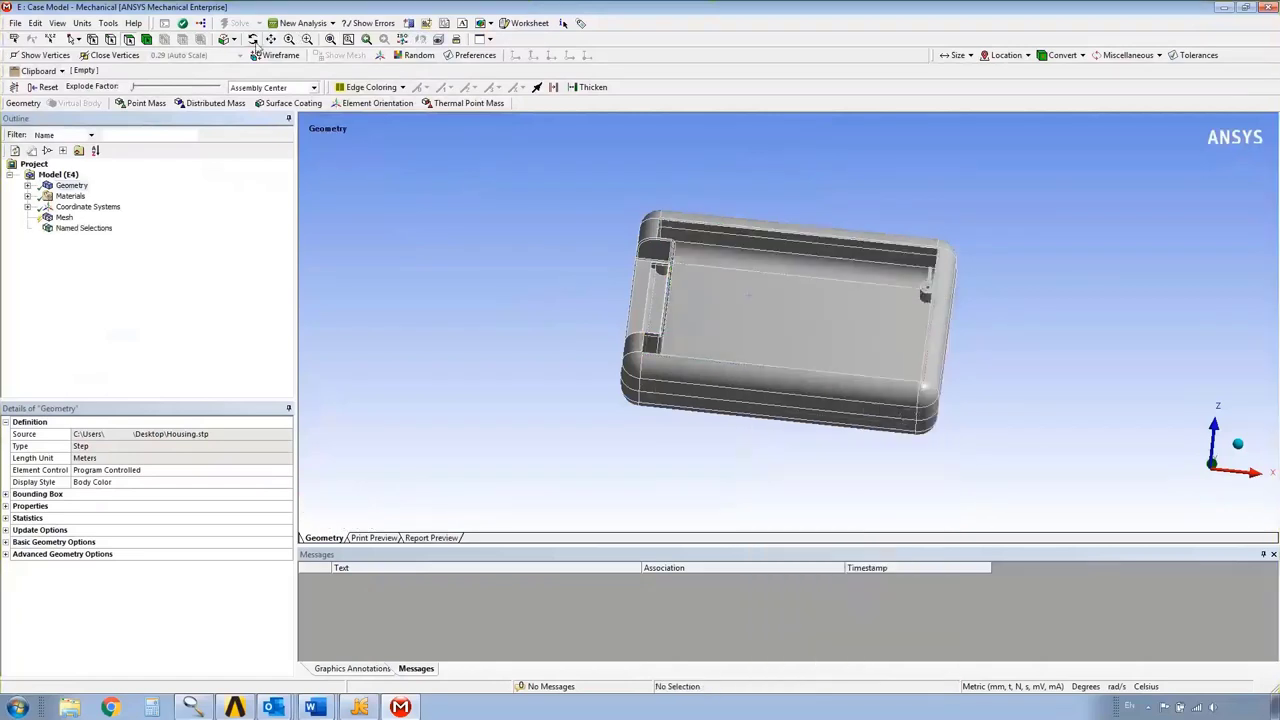
Examine the housing's interior and look closely at the mounting post in the corner beside the connector opening
middle_drag(737, 280, 913, 280)
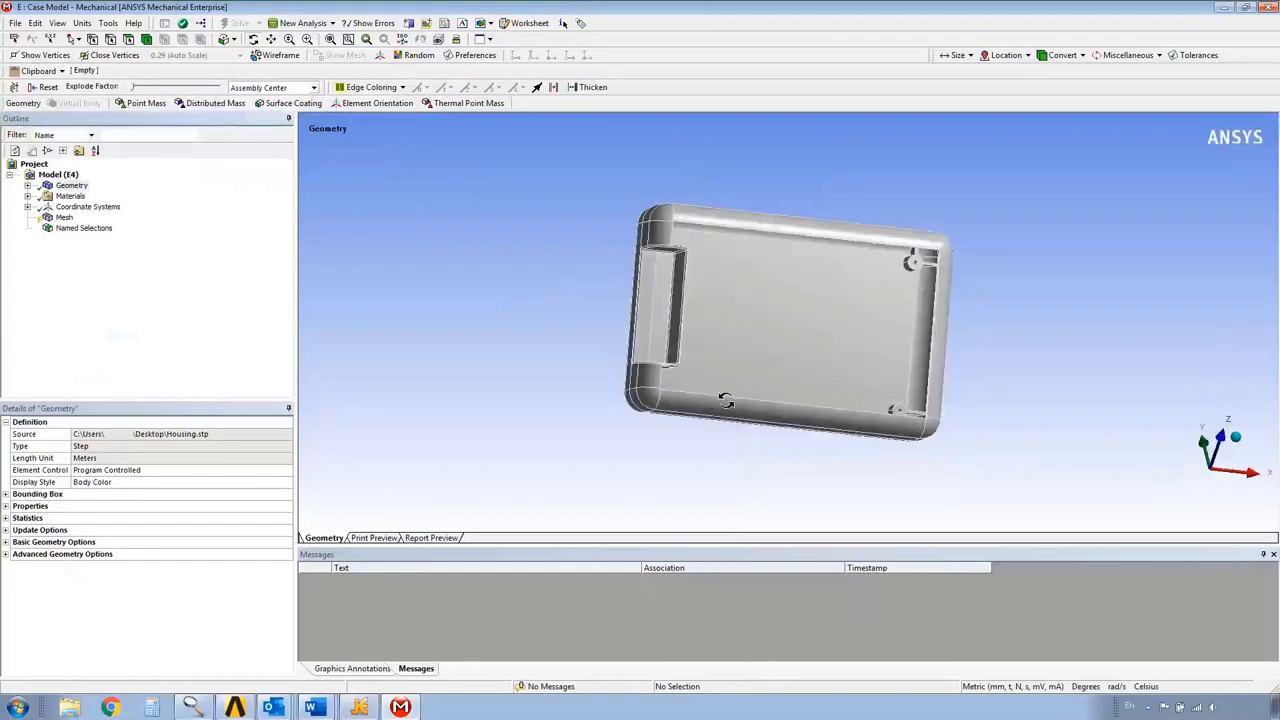
middle_drag(724, 340, 651, 286)
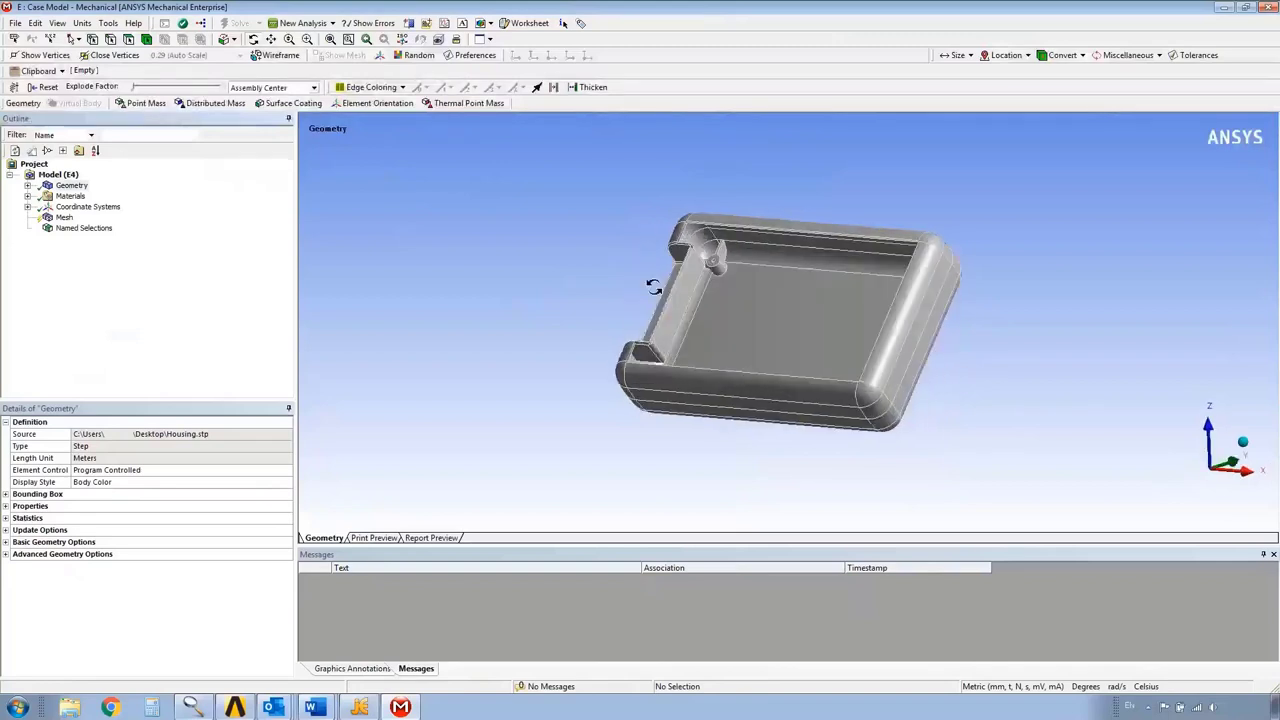
scroll(714, 255, up, 2)
scroll(714, 258, up, 2)
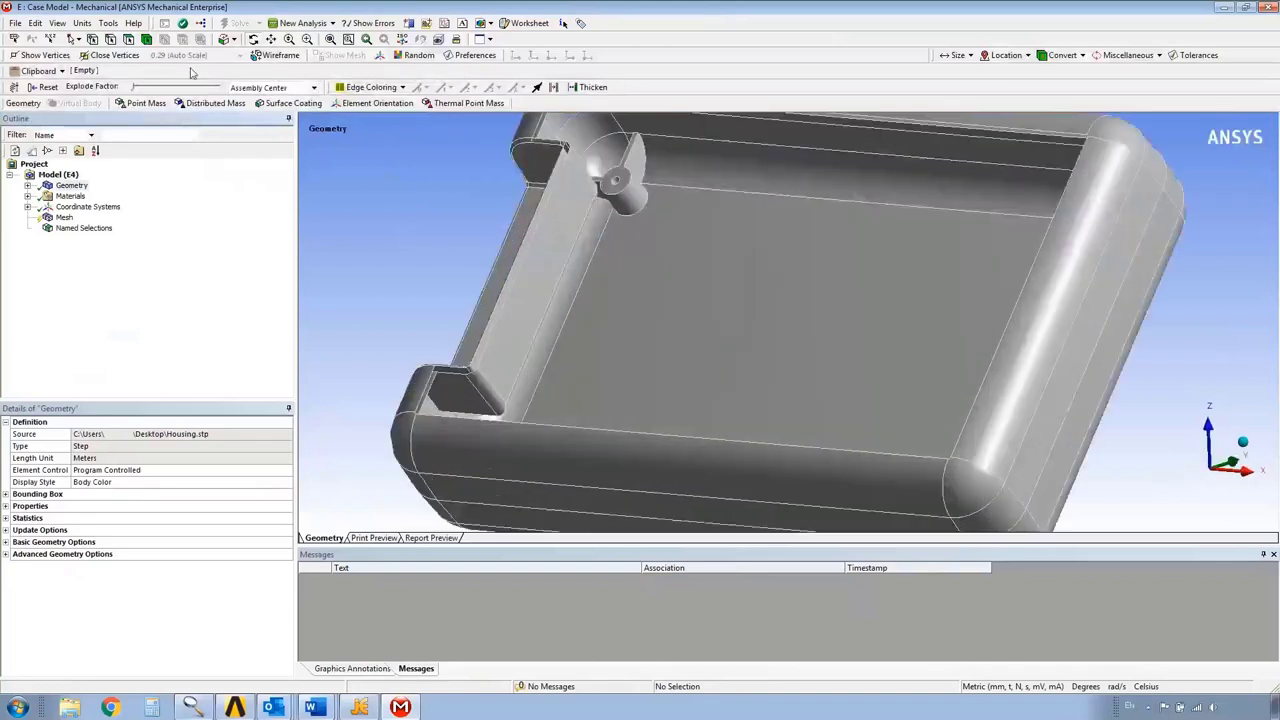
Insert a coordinate system centred on the two circular hole edges of the housing's mounting post beside the connector opening
middle_drag(709, 274, 751, 289)
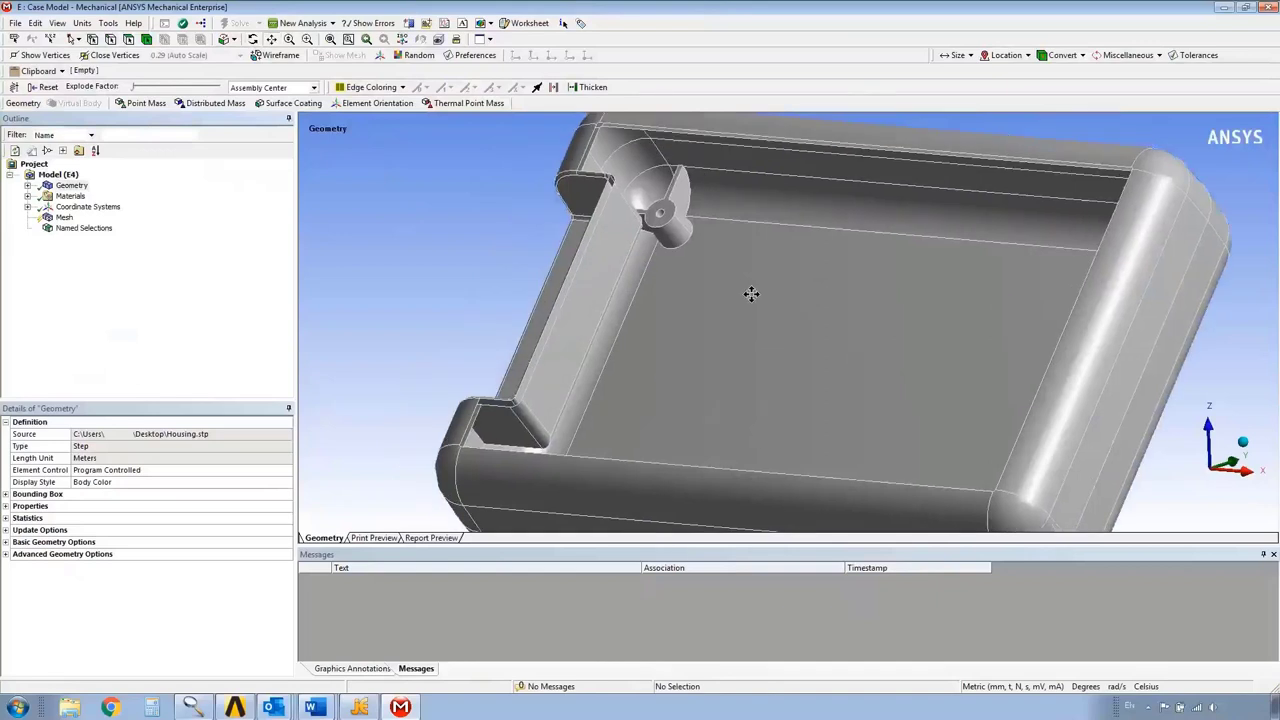
scroll(985, 430, up, 4)
scroll(985, 430, up, 5)
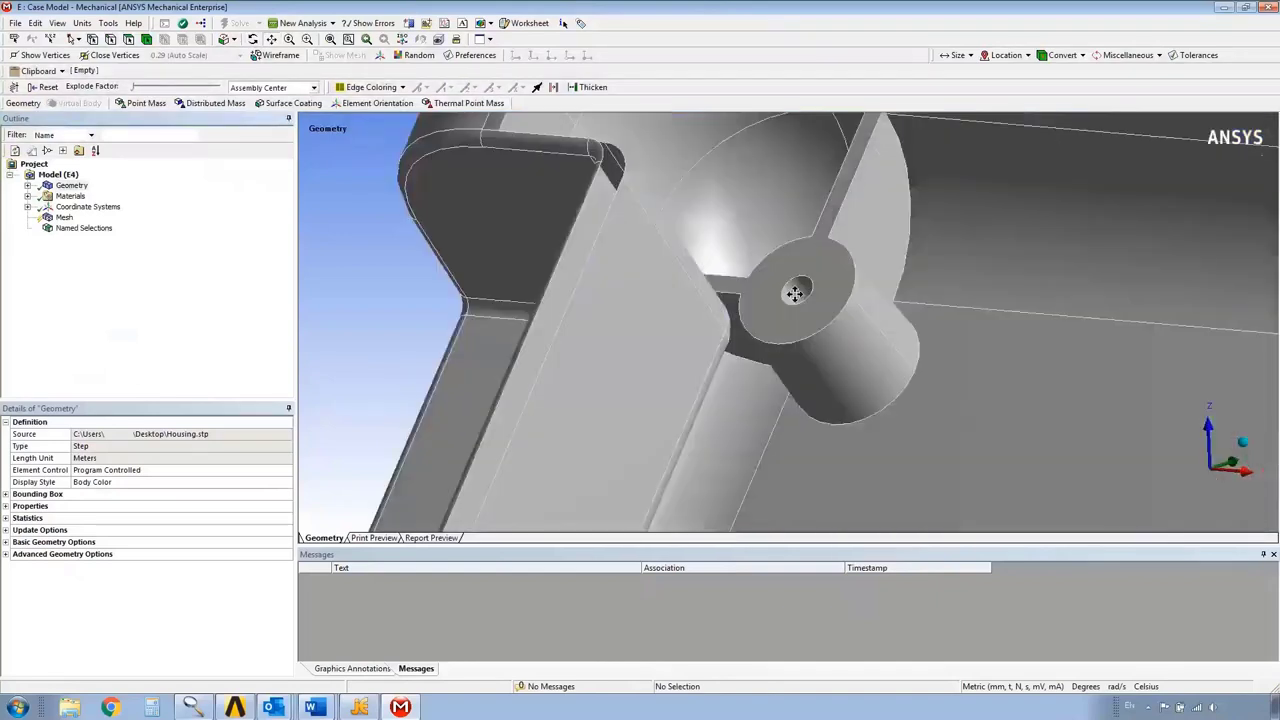
drag(985, 430, 767, 231)
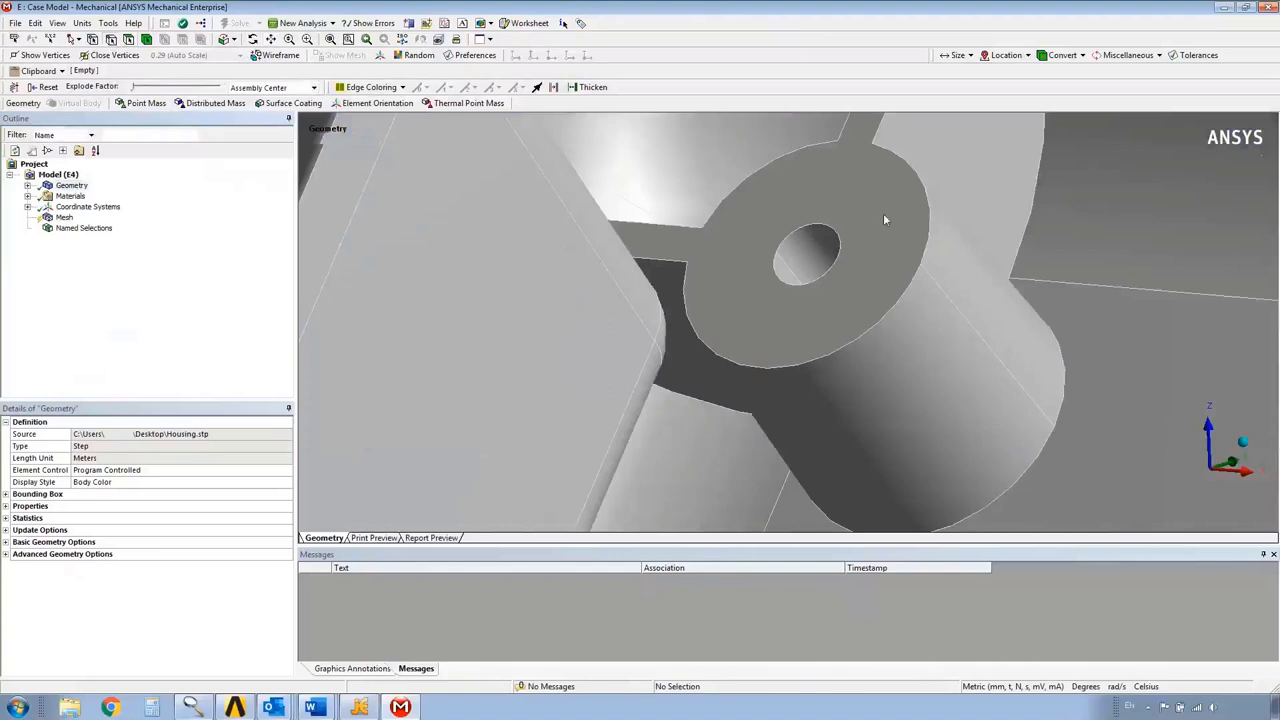
click(829, 234)
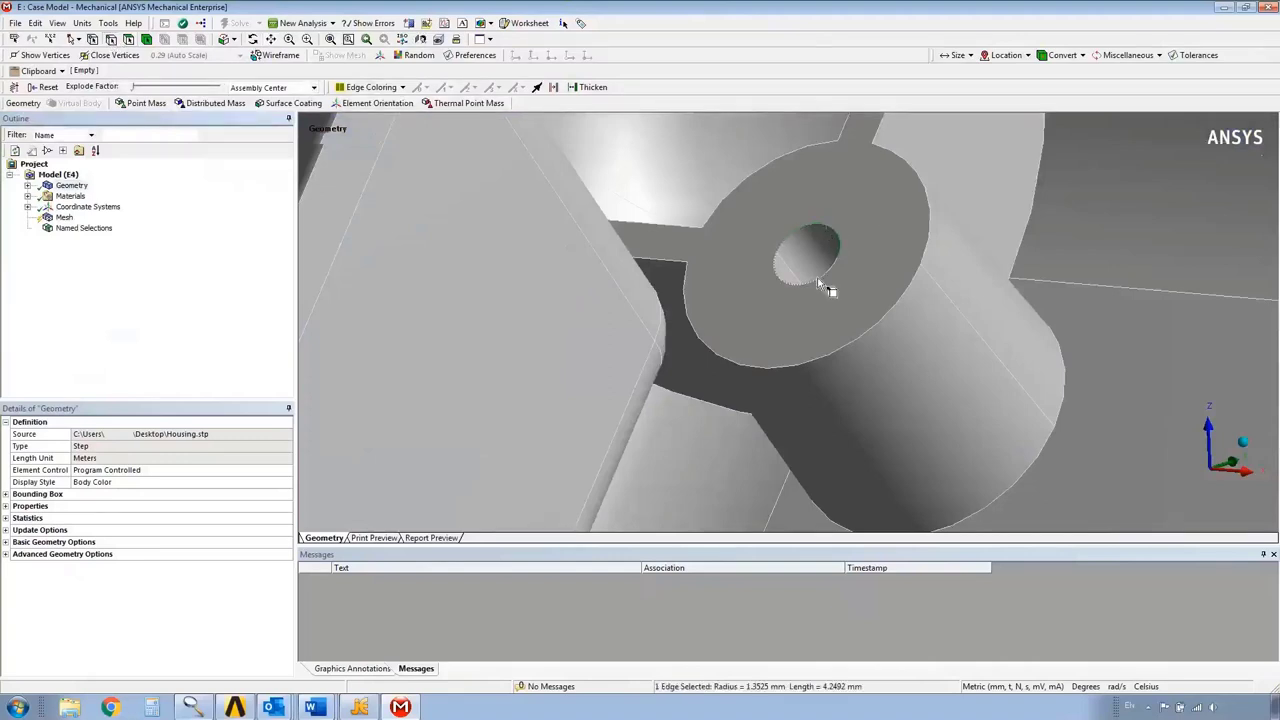
ctrl+click(826, 286)
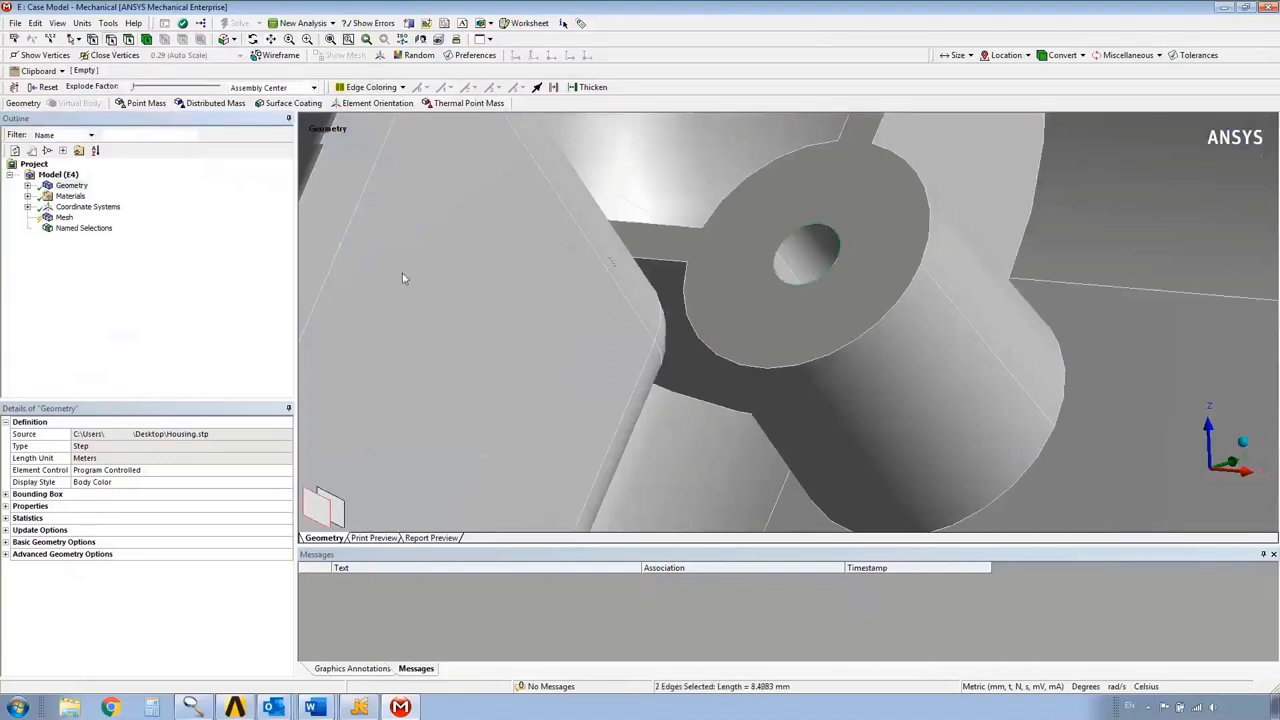
right_click(64, 207)
mouse_move(76, 216)
click(192, 213)
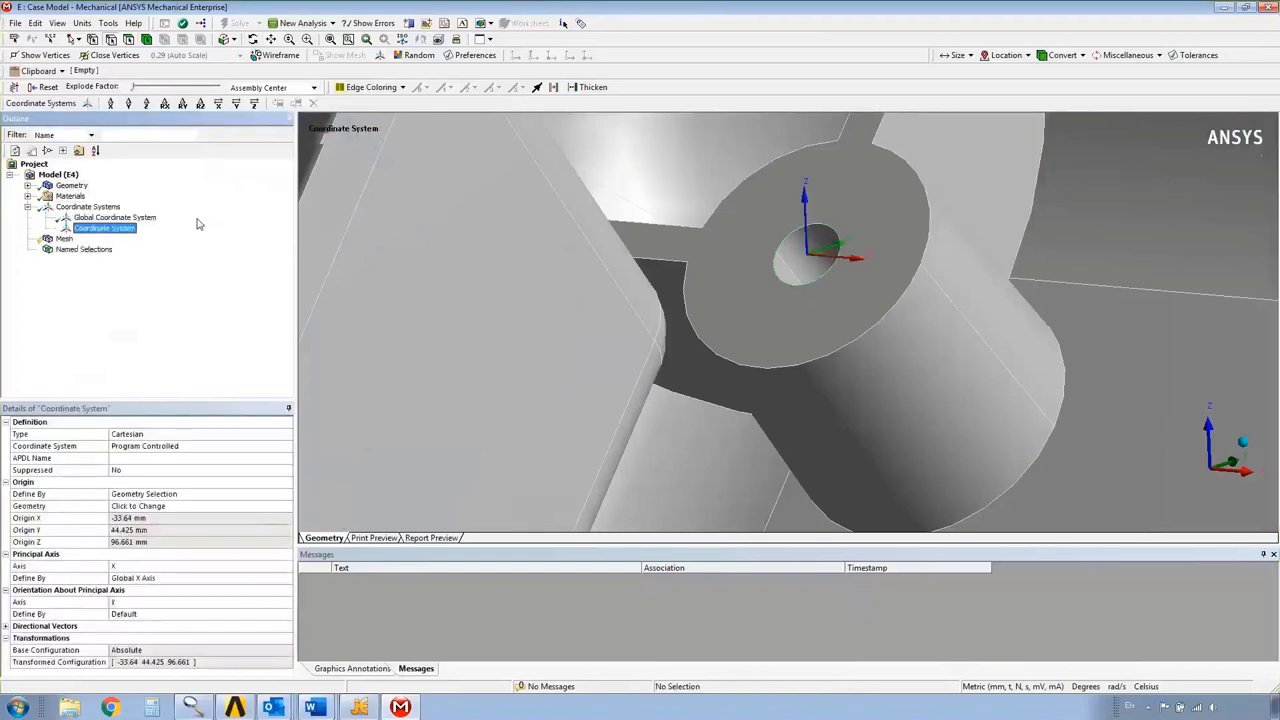
Rename the mounting post's coordinate system as Case_Top_Left
right_click(110, 238)
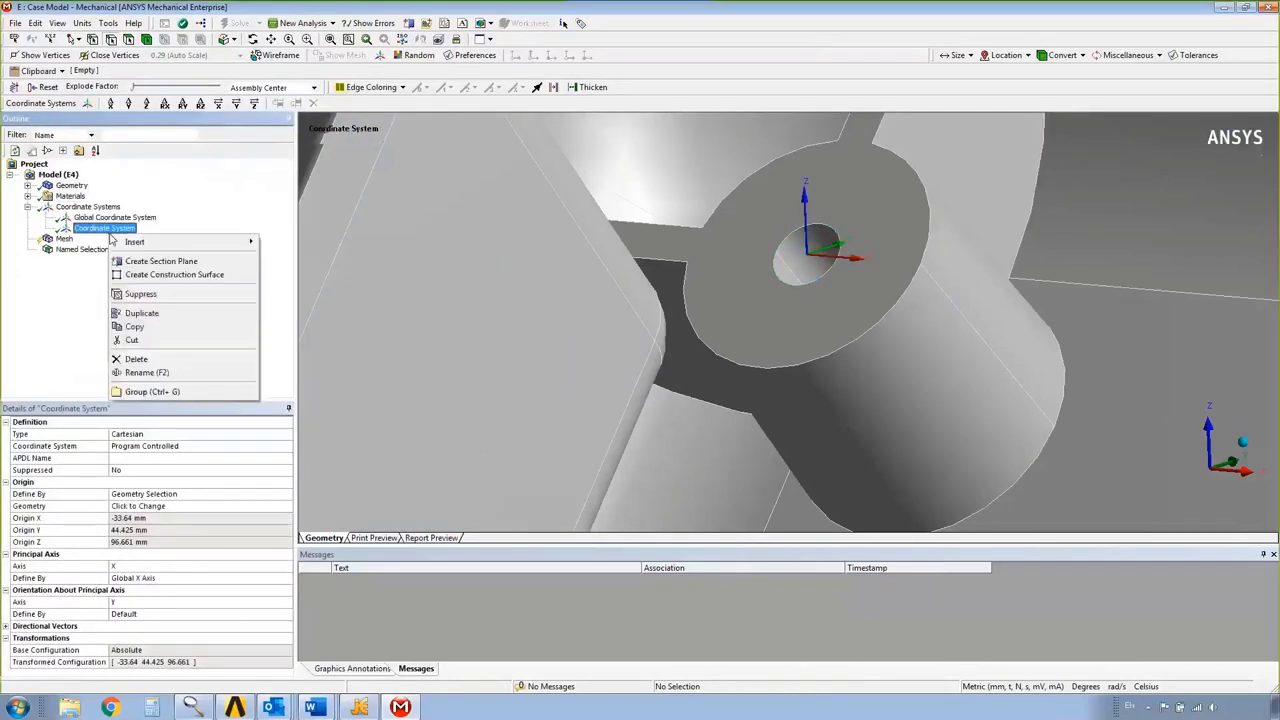
click(138, 373)
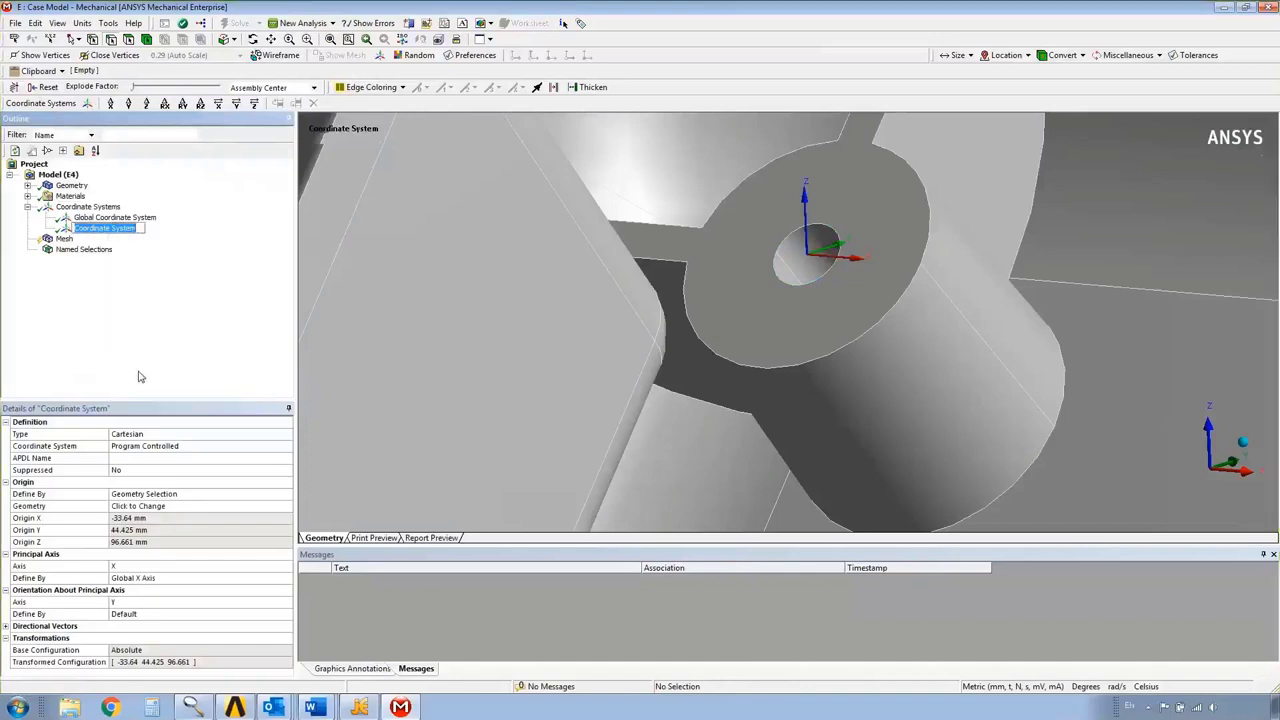
text(Case_T)
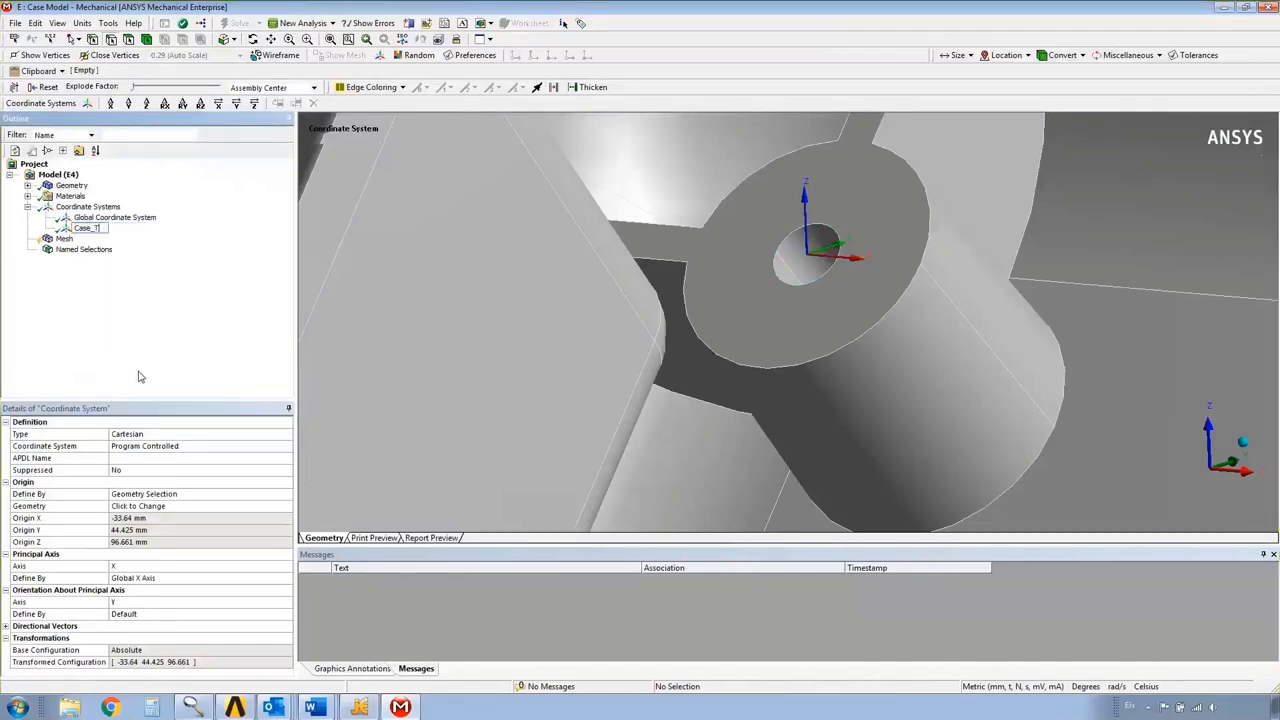
text(op_Left)
key(Return)
Define the principal X axis of Case_Top_Left by geometry selection, using the long straight interior edge running away from the mounting post
click(130, 578)
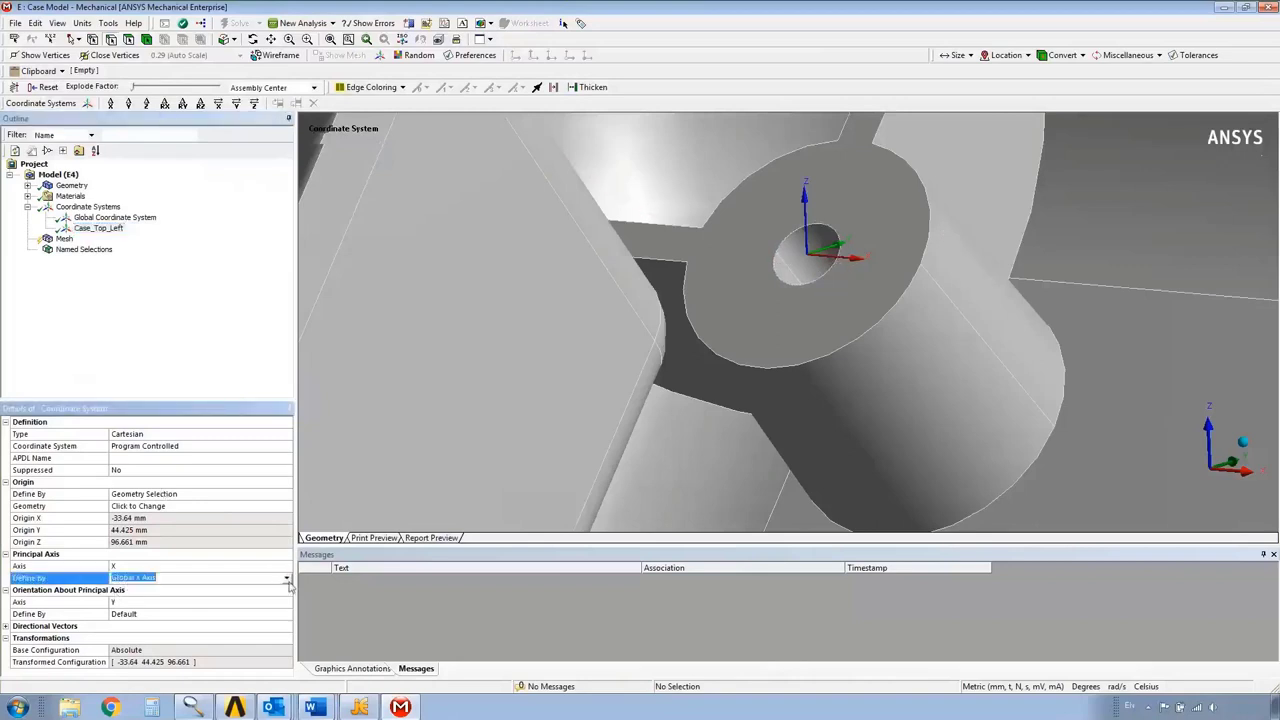
click(287, 579)
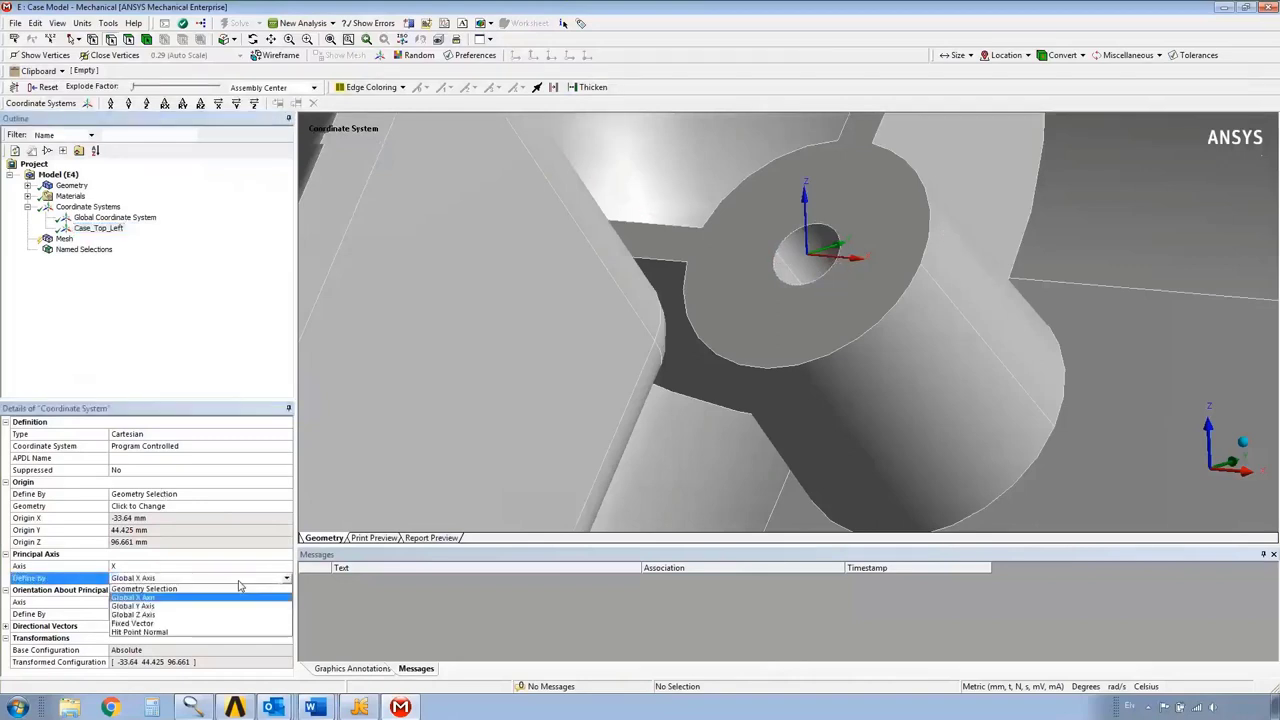
click(144, 589)
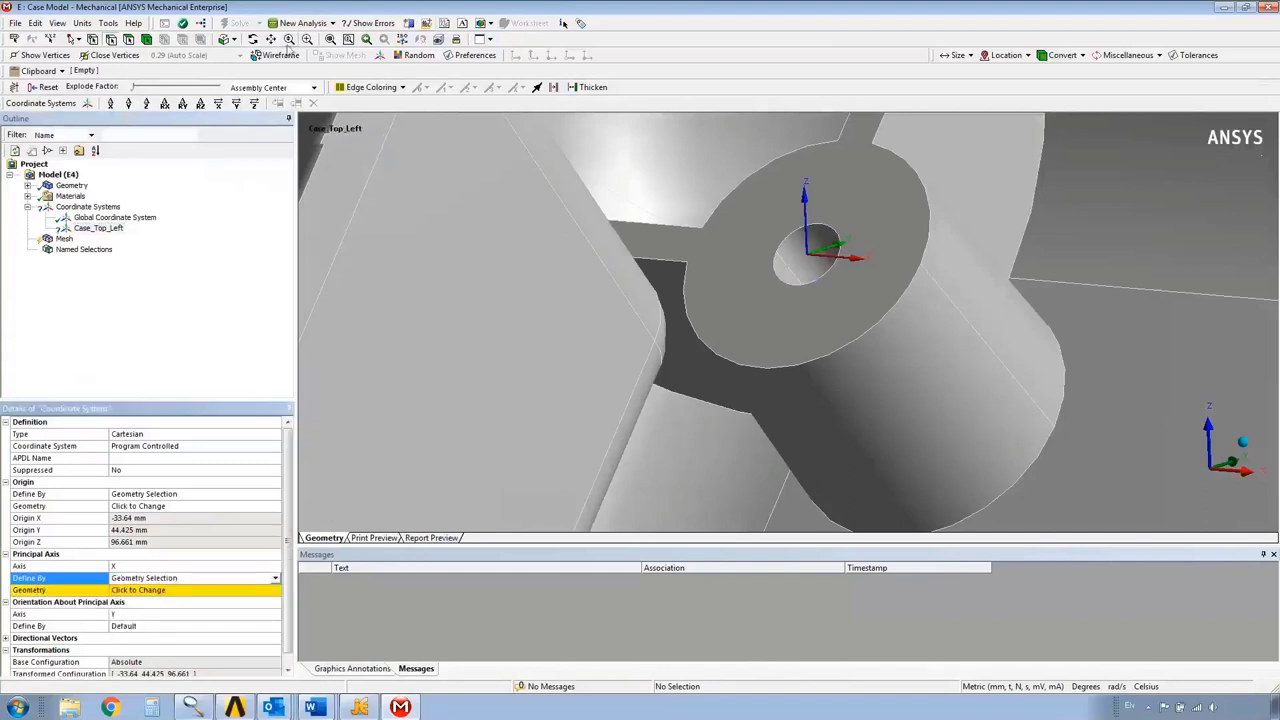
click(271, 39)
scroll(851, 326, down, 3)
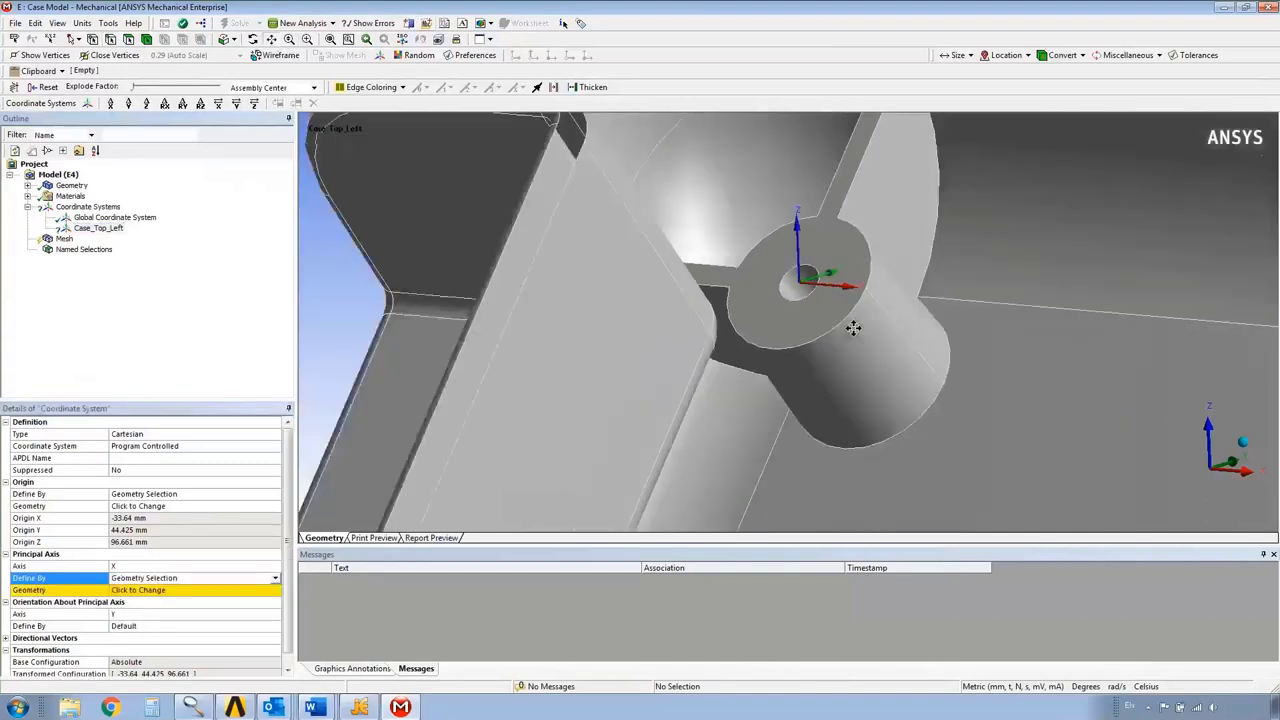
scroll(853, 328, down, 4)
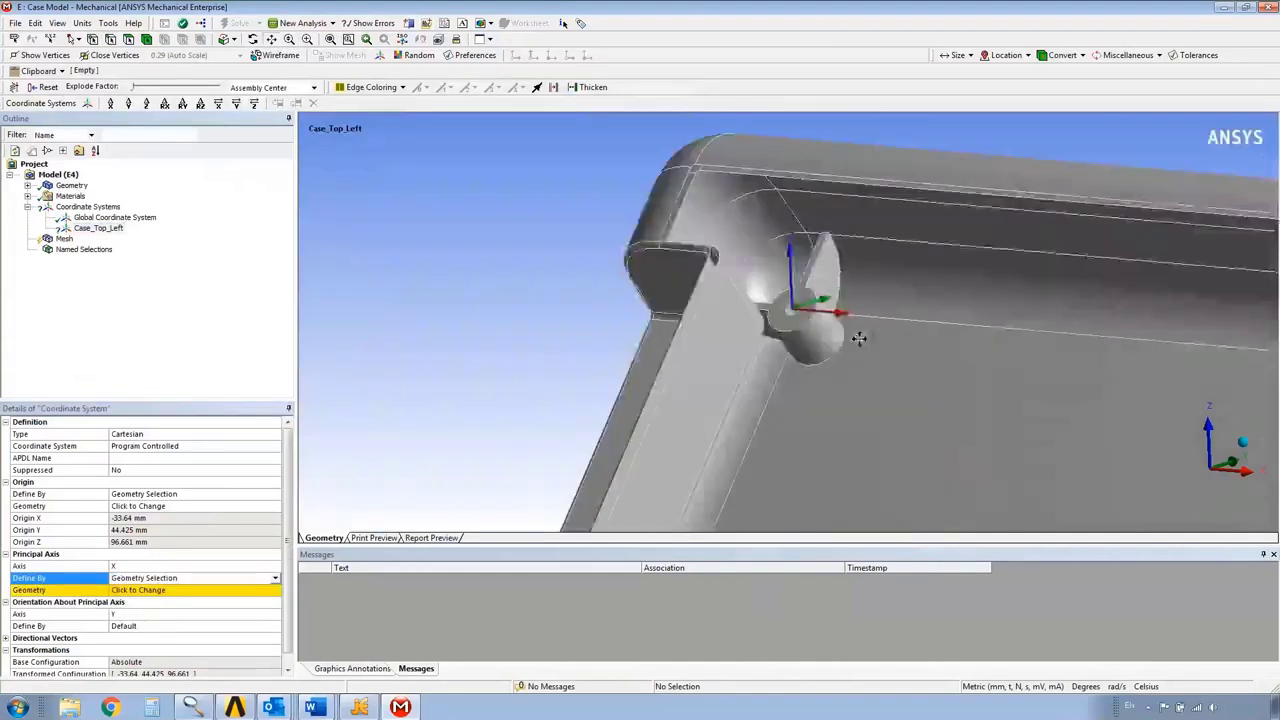
click(110, 39)
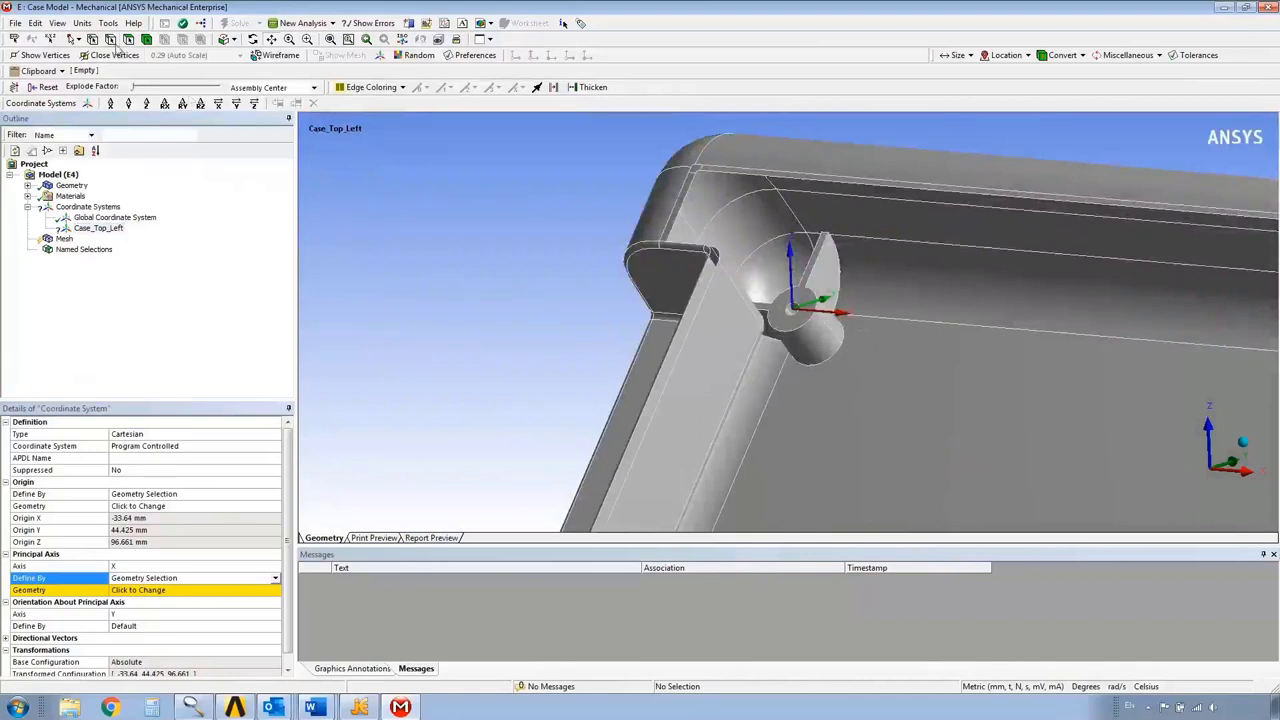
click(918, 323)
click(147, 590)
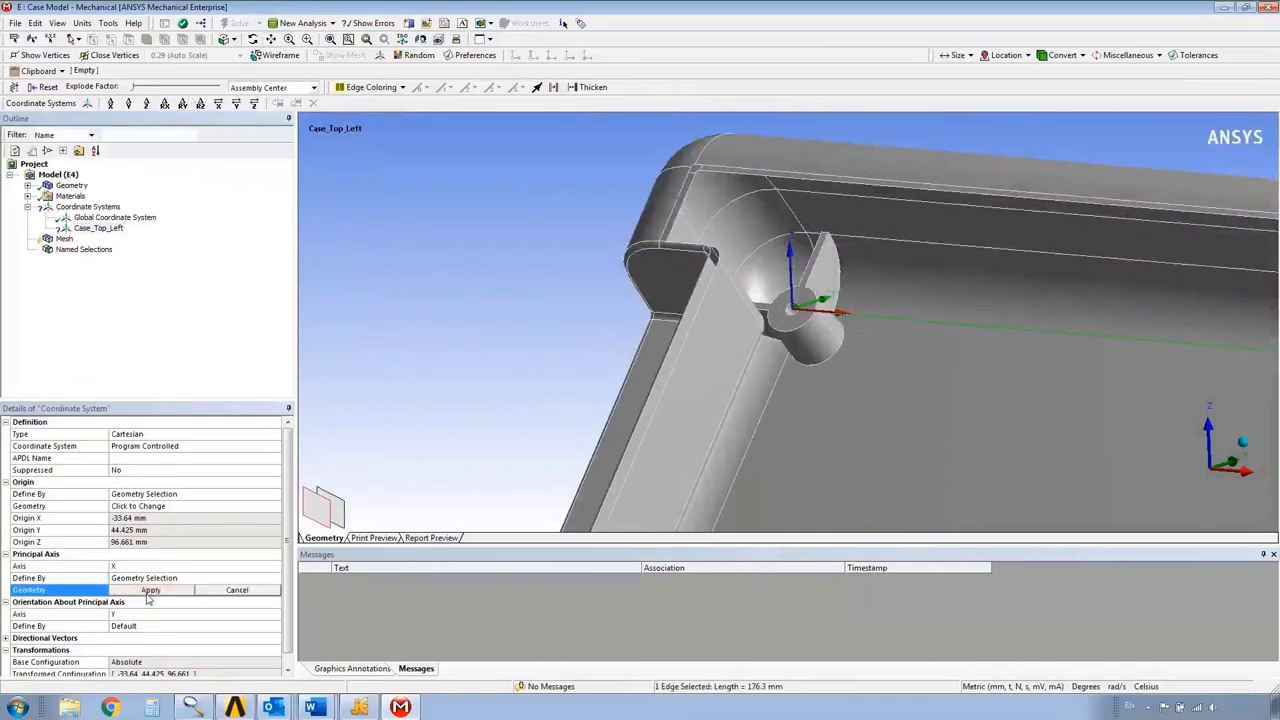
click(150, 591)
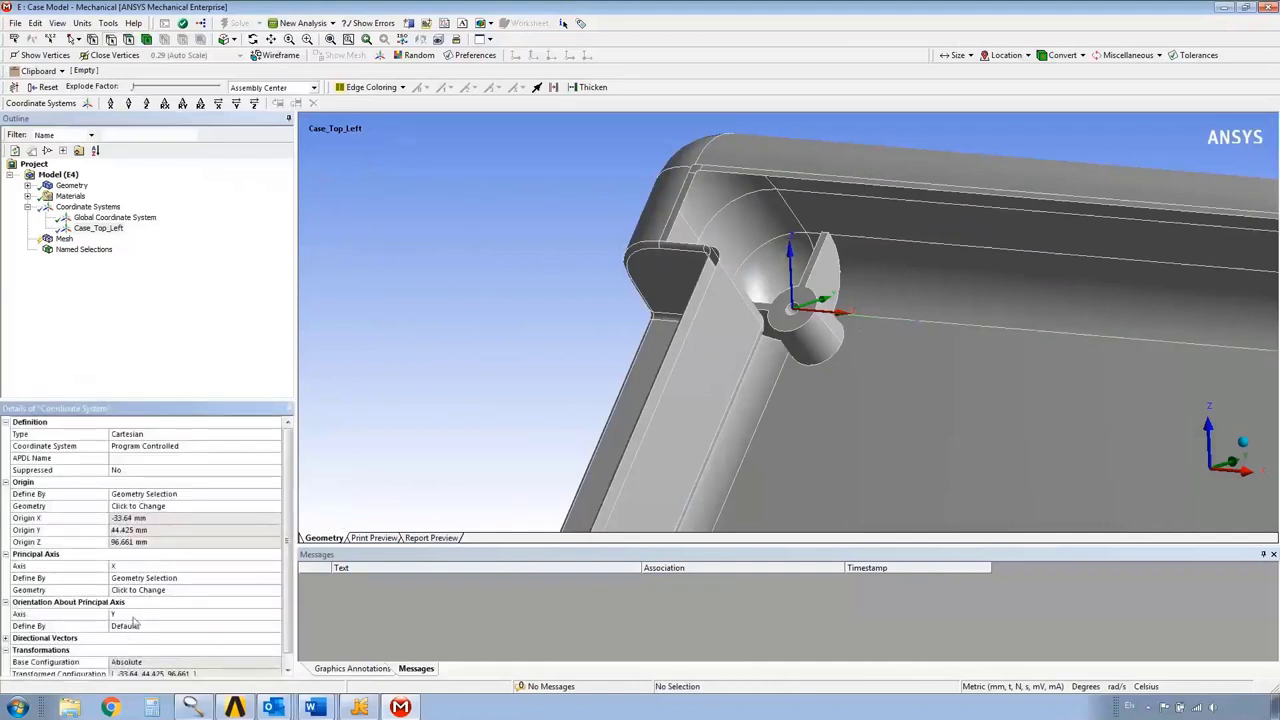
Define the Y orientation of Case_Top_Left by geometry selection, using the straight edge of the wall along the connector opening
click(133, 615)
click(133, 626)
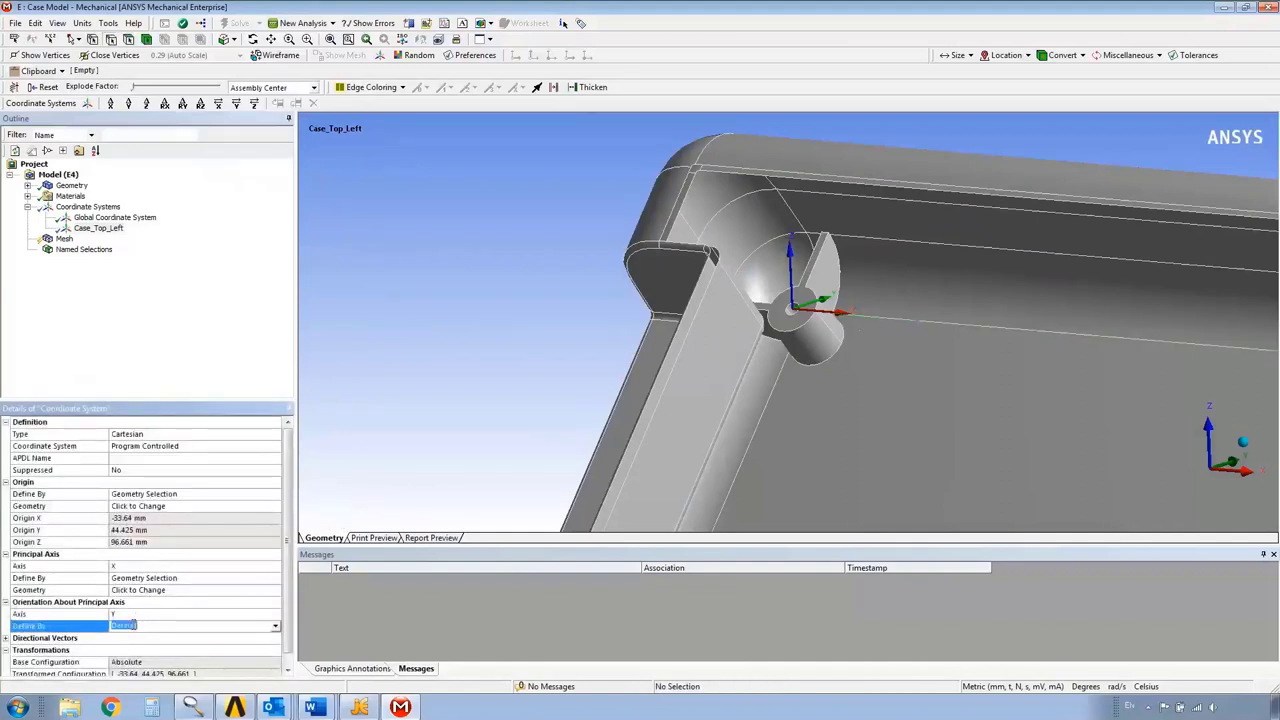
click(275, 627)
click(145, 646)
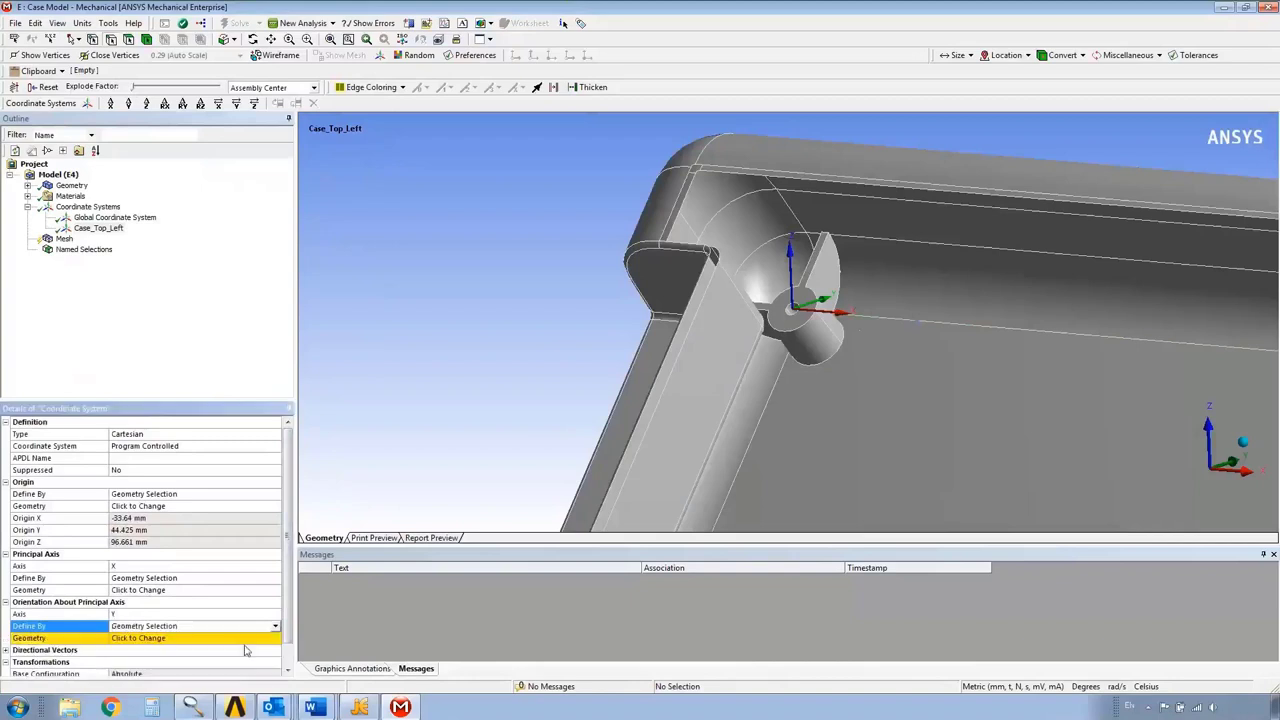
click(668, 410)
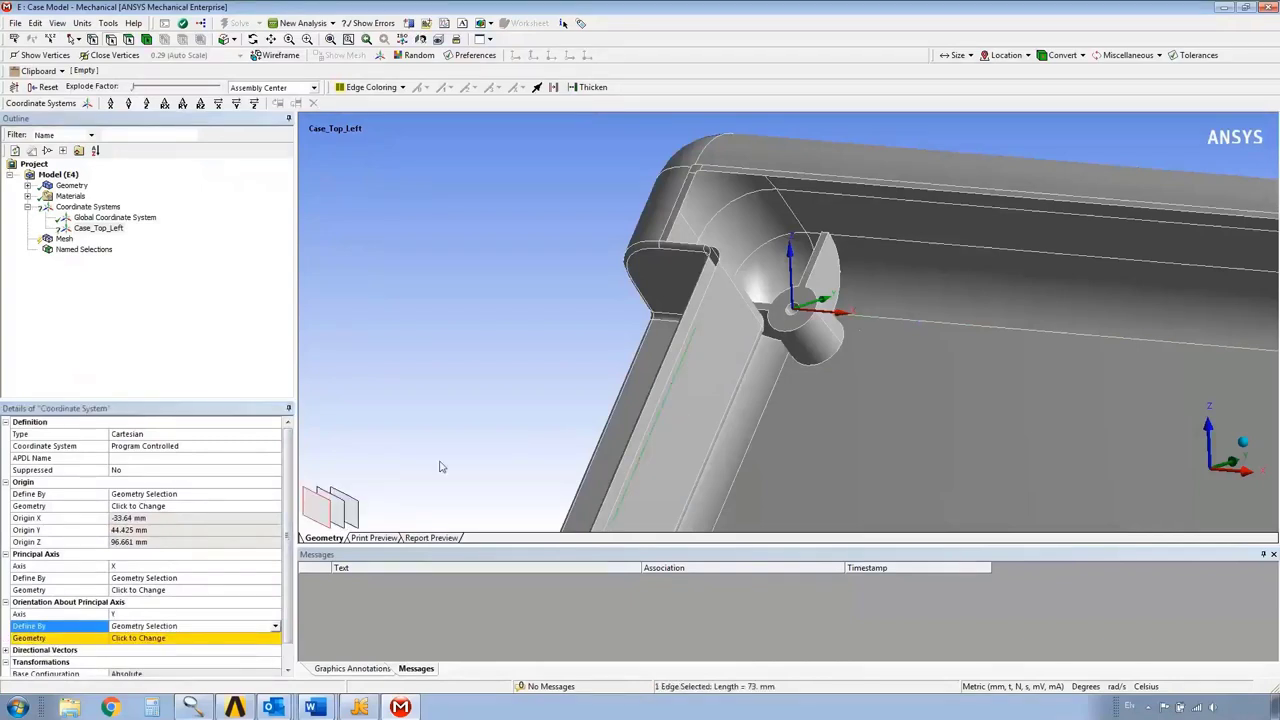
click(171, 640)
click(139, 640)
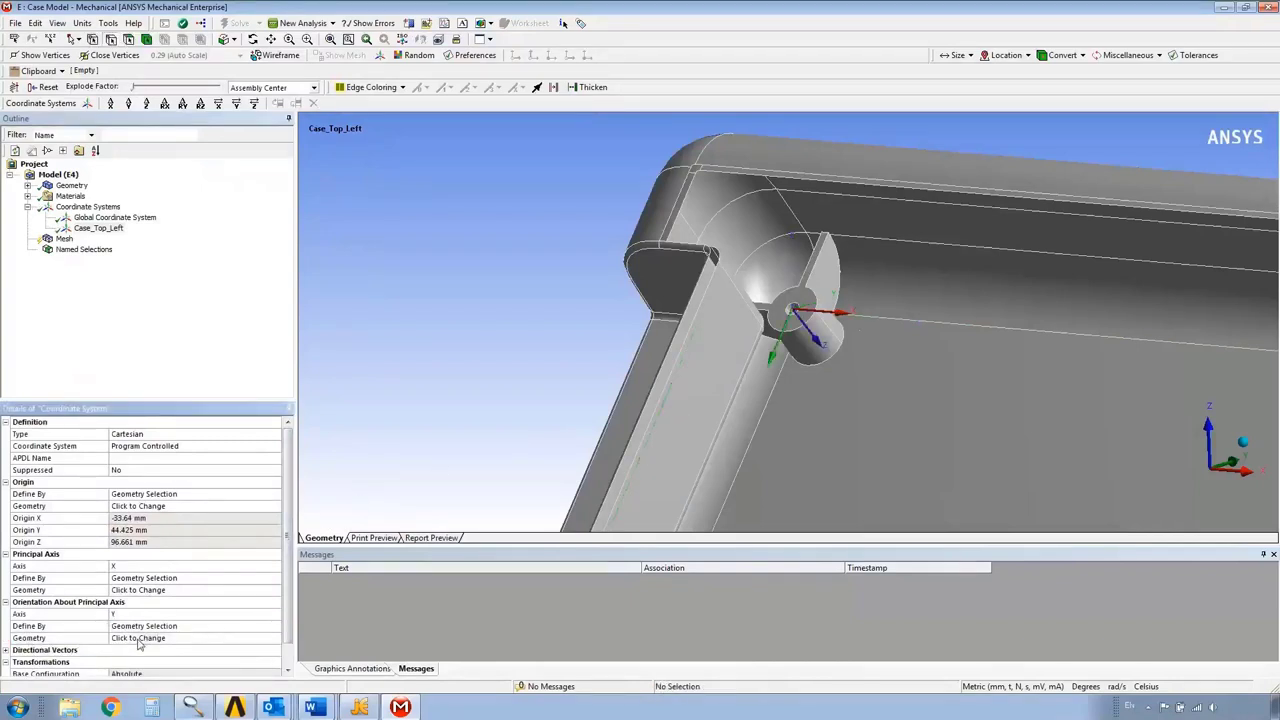
Reverse the Y direction of Case_Top_Left so it points along the connector wall toward the mounting post's corner
click(128, 626)
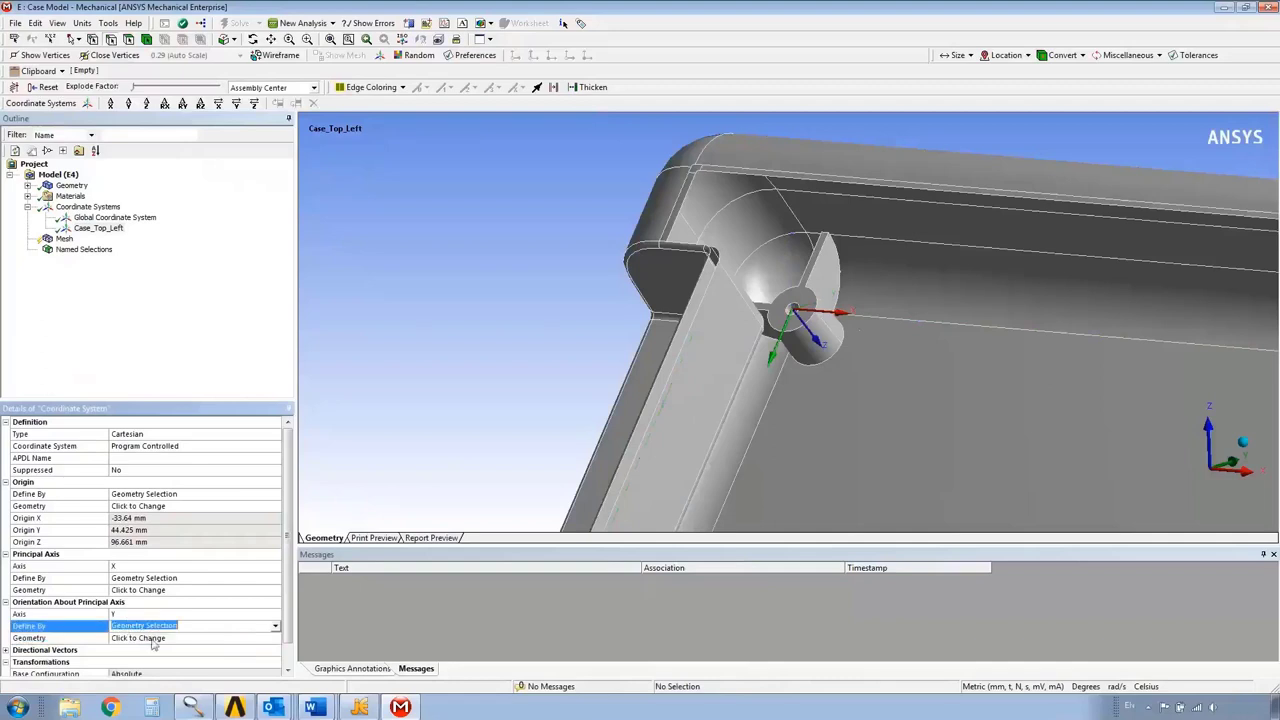
click(152, 640)
click(326, 462)
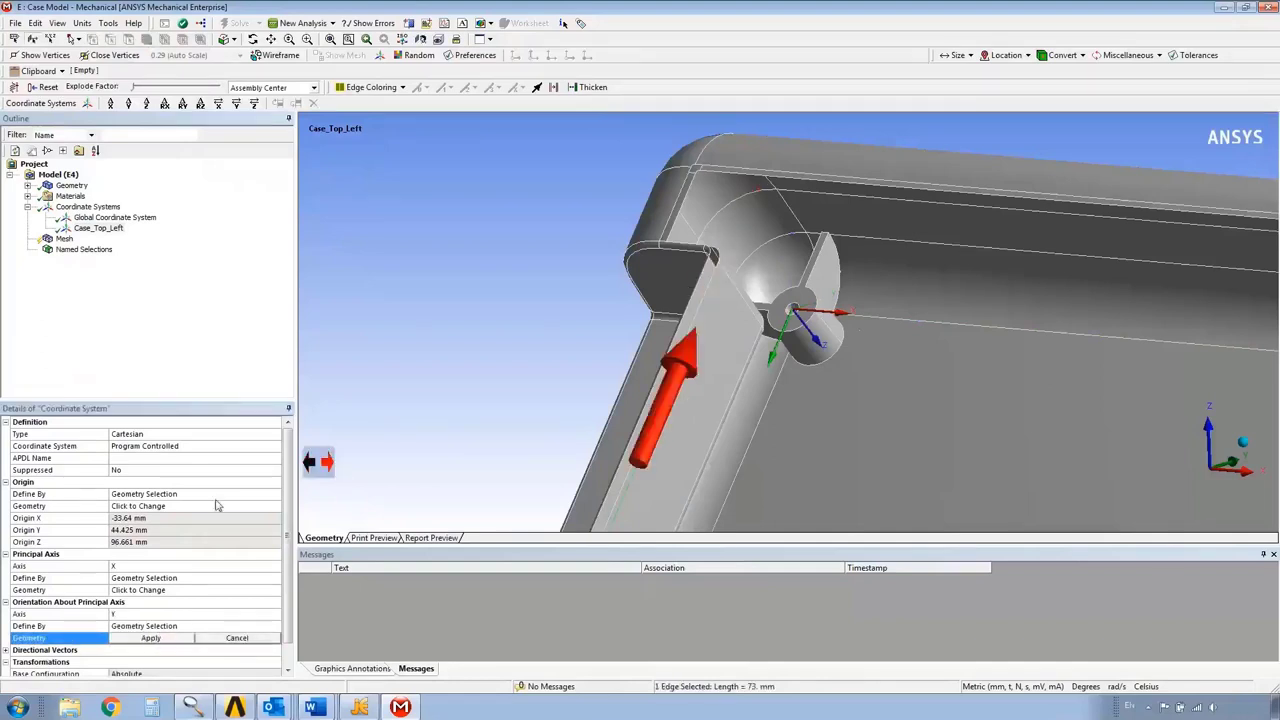
click(150, 638)
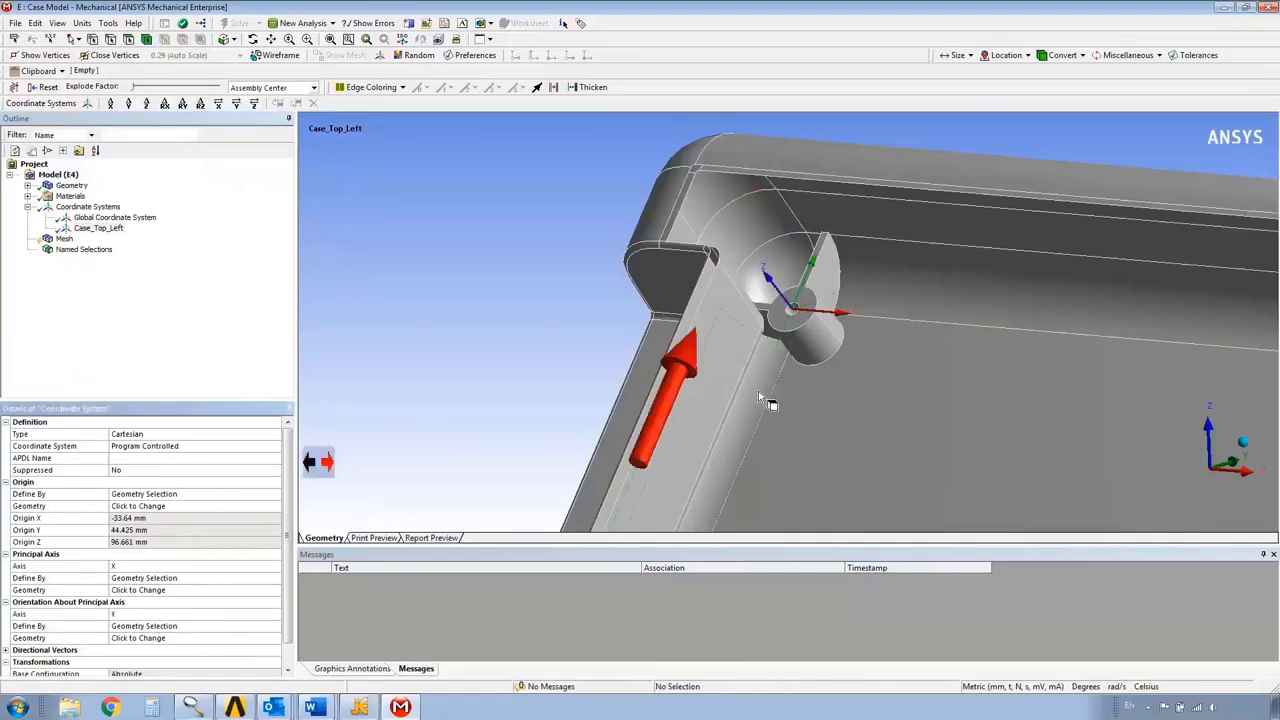
Examine the orientation of the Case_Top_Left axes relative to the whole housing
click(253, 38)
mouse_move(790, 330)
mouse_down()
mouse_move(770, 300)
mouse_move(829, 343)
mouse_move(798, 318)
mouse_up()
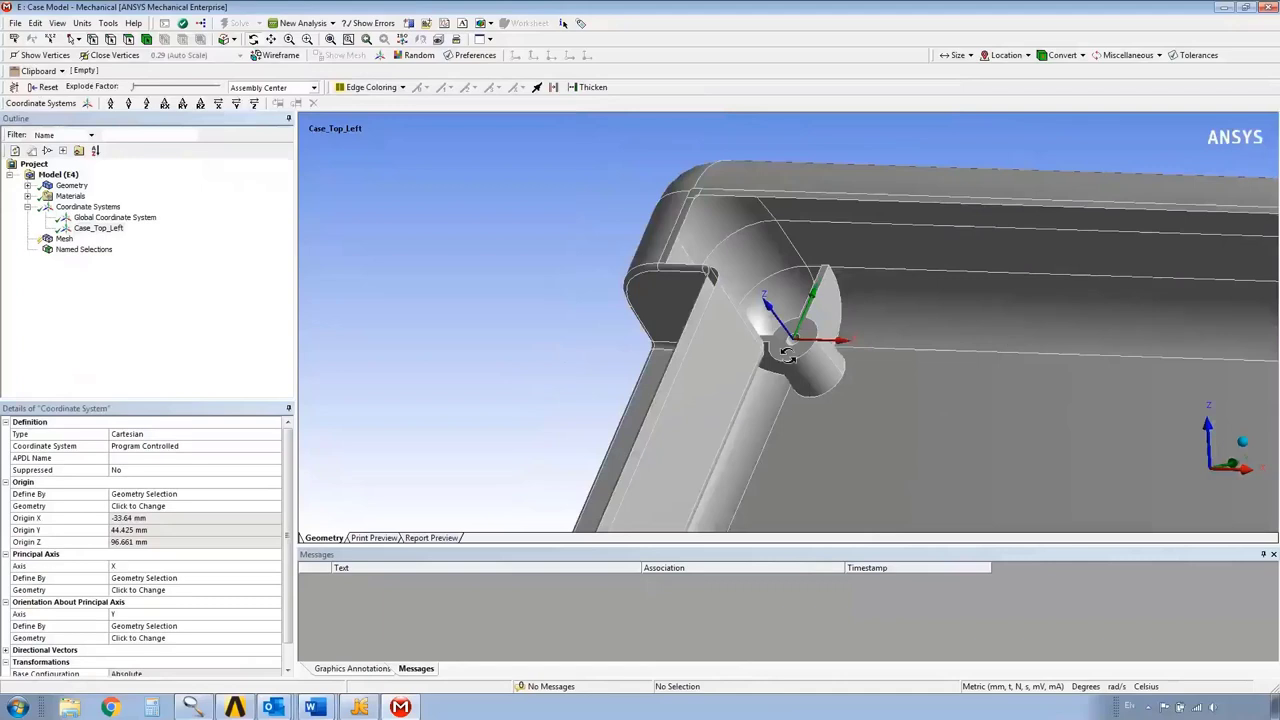
drag(813, 262, 838, 325)
scroll(830, 344, down, 5)
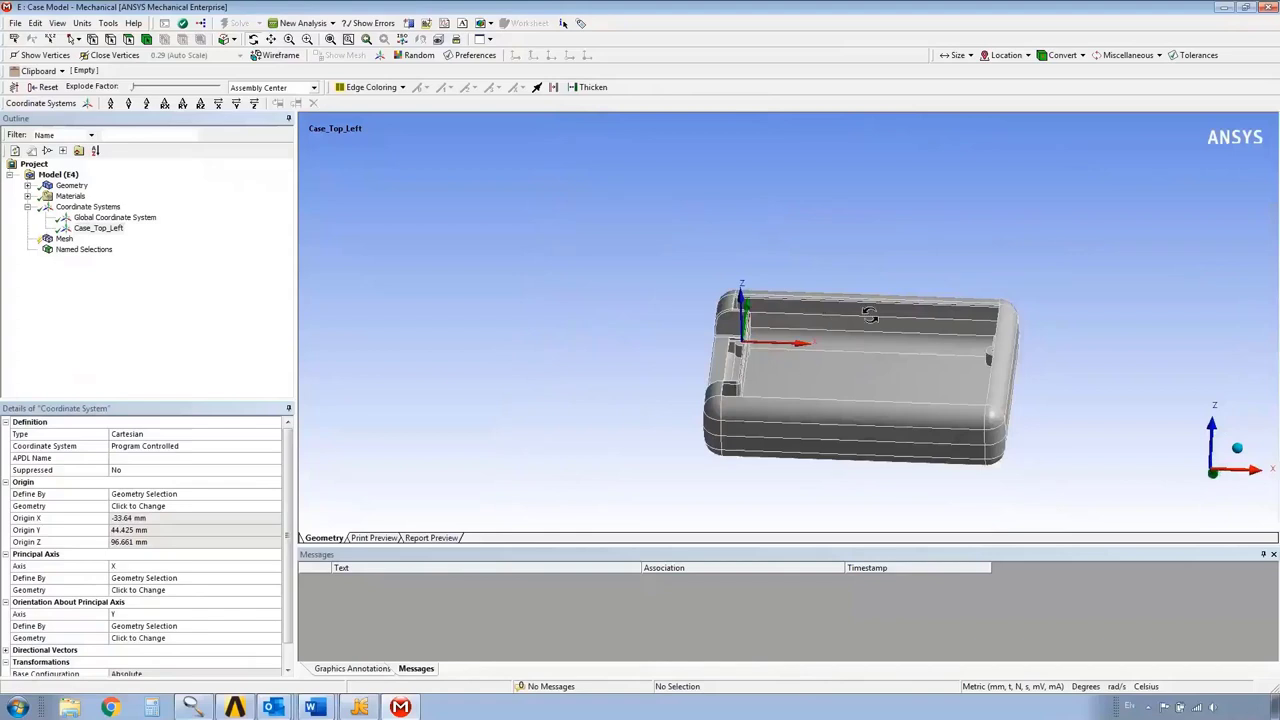
drag(894, 346, 806, 349)
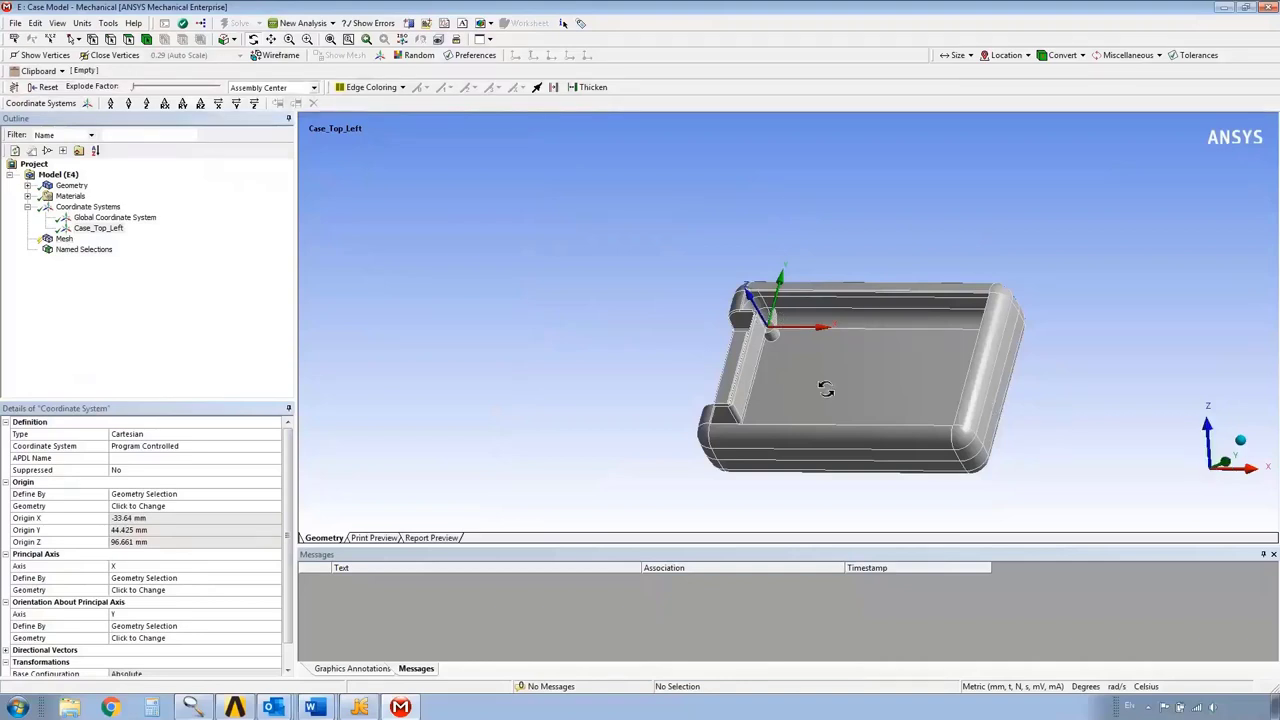
Select the chassis body under the housing geometry and show the model in isometric view
click(70, 187)
right_click(66, 187)
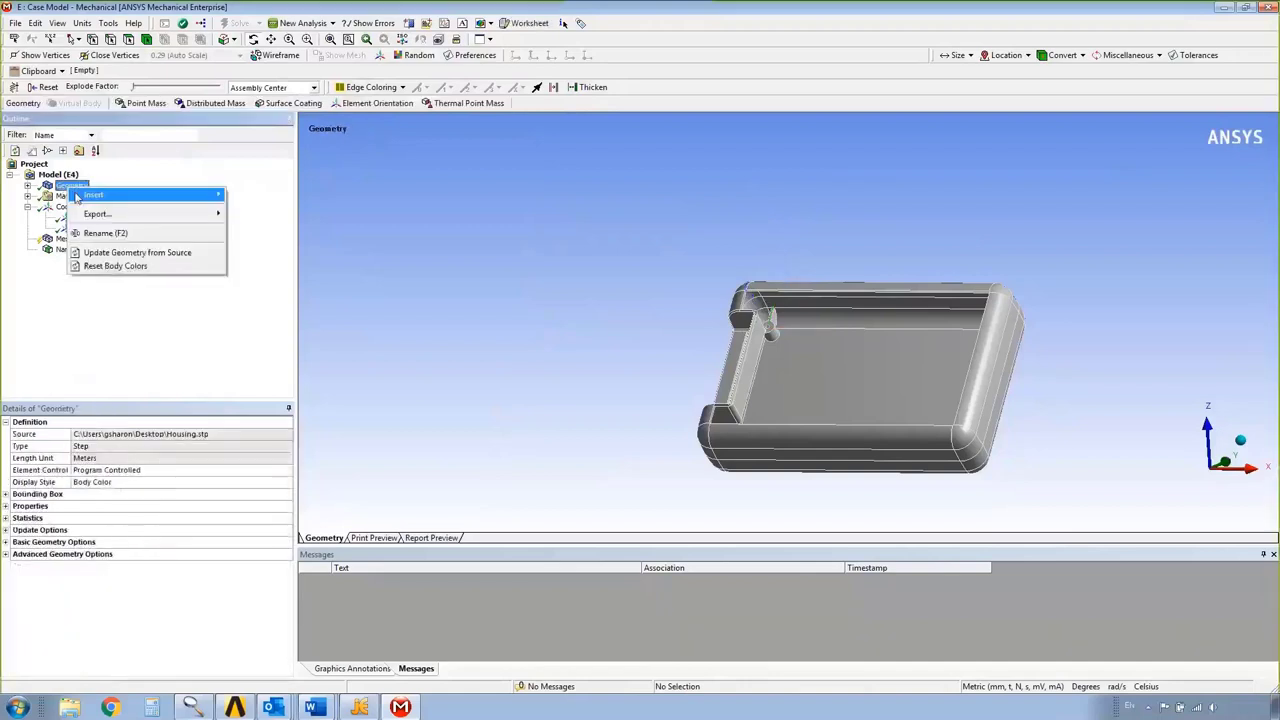
click(27, 186)
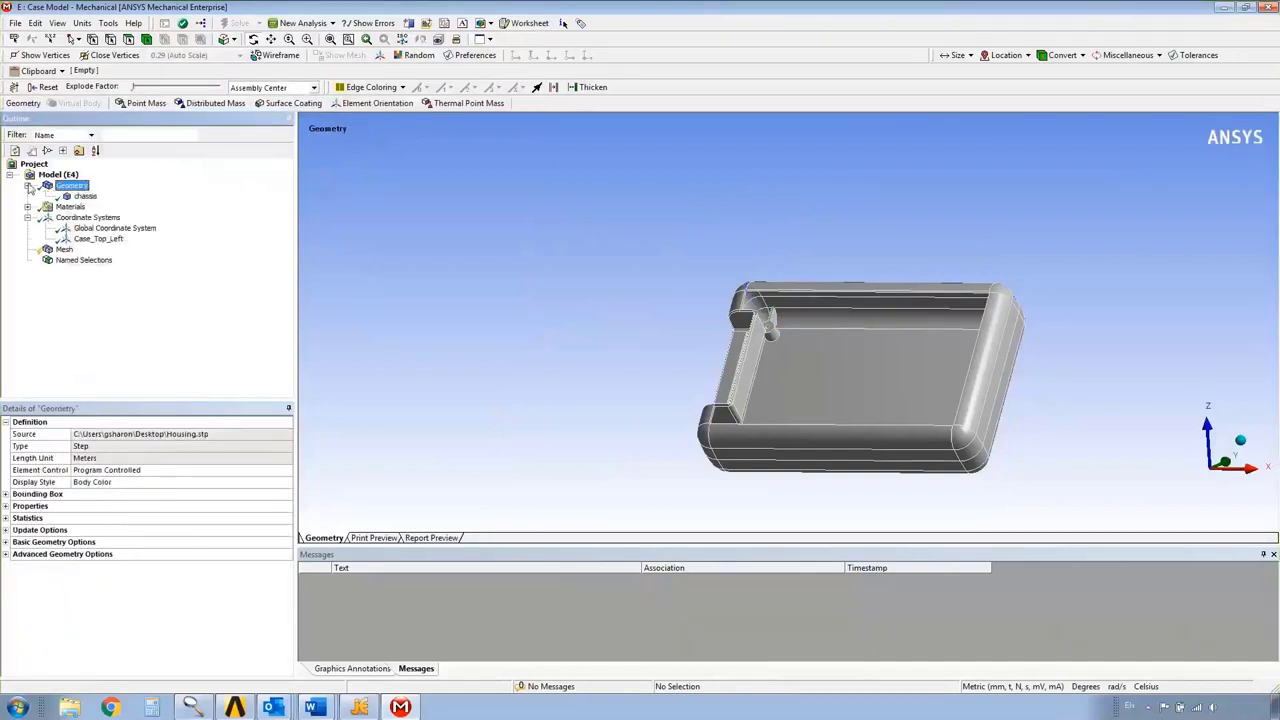
right_click(84, 196)
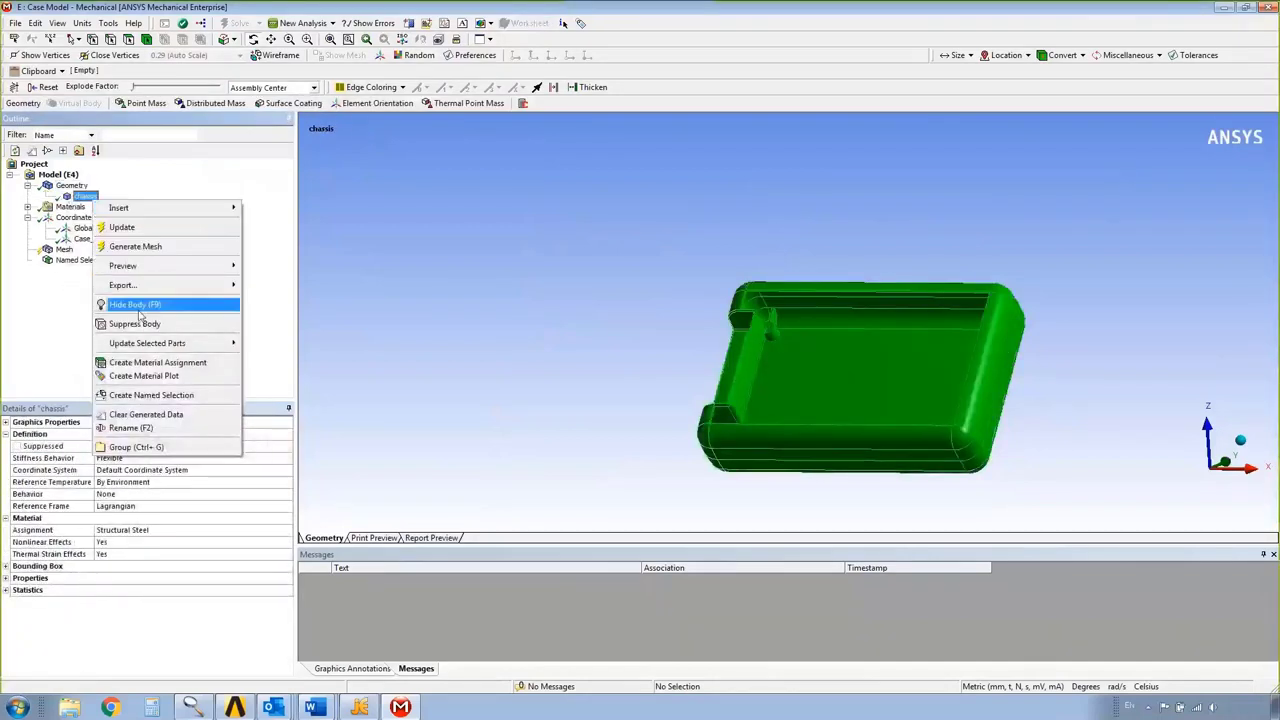
click(784, 391)
right_click(870, 385)
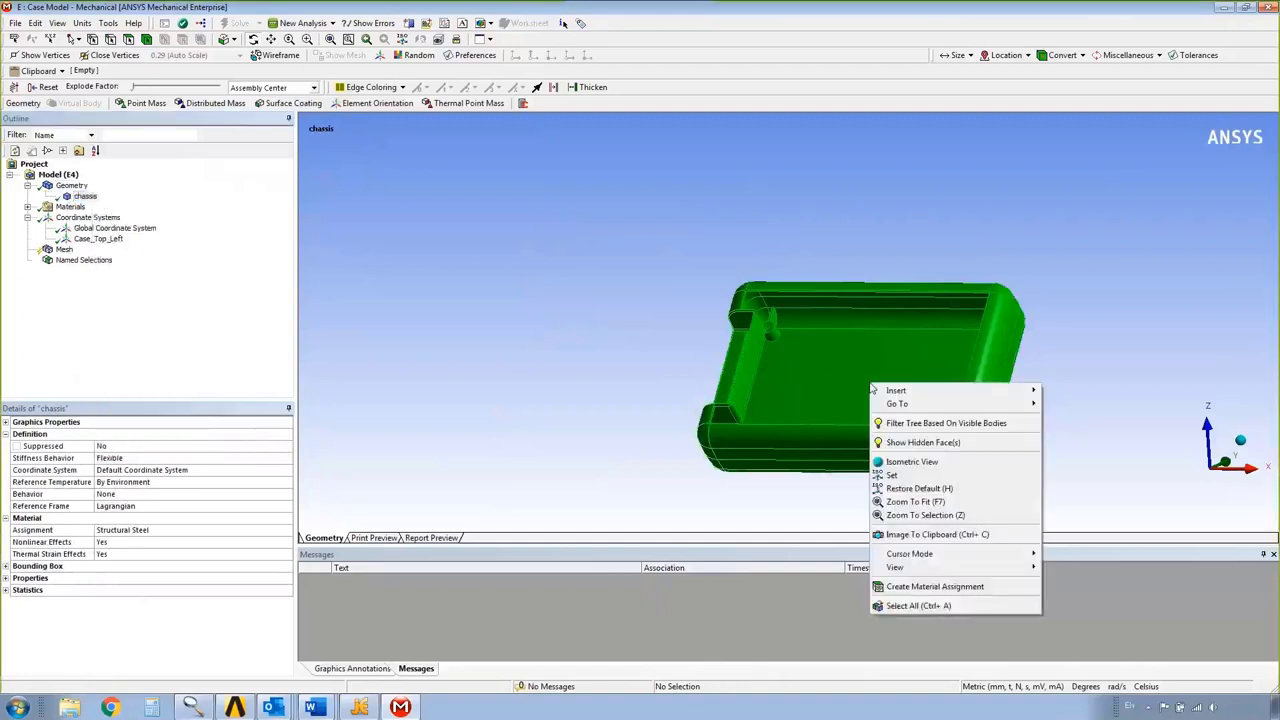
click(932, 462)
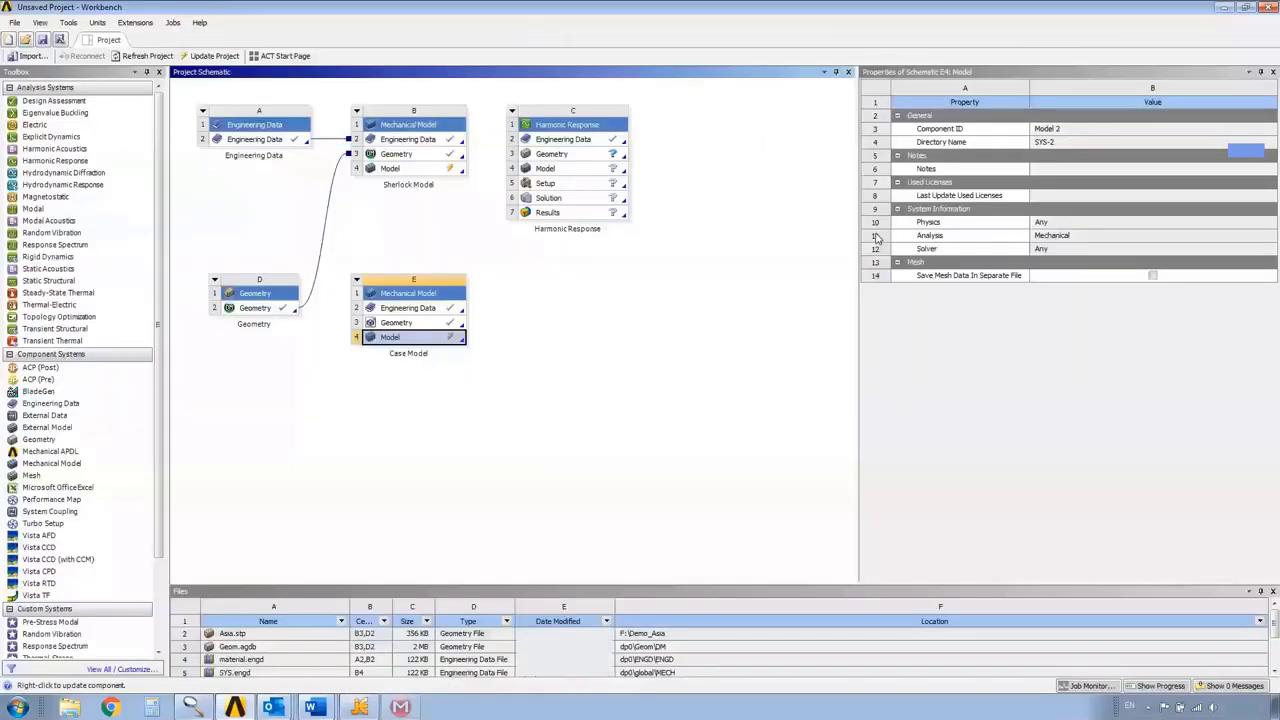
Switch to Workbench and link the Model cells of the Sherlock Model and Case Model to the Harmonic Response system's Model cell
drag(440, 168, 541, 186)
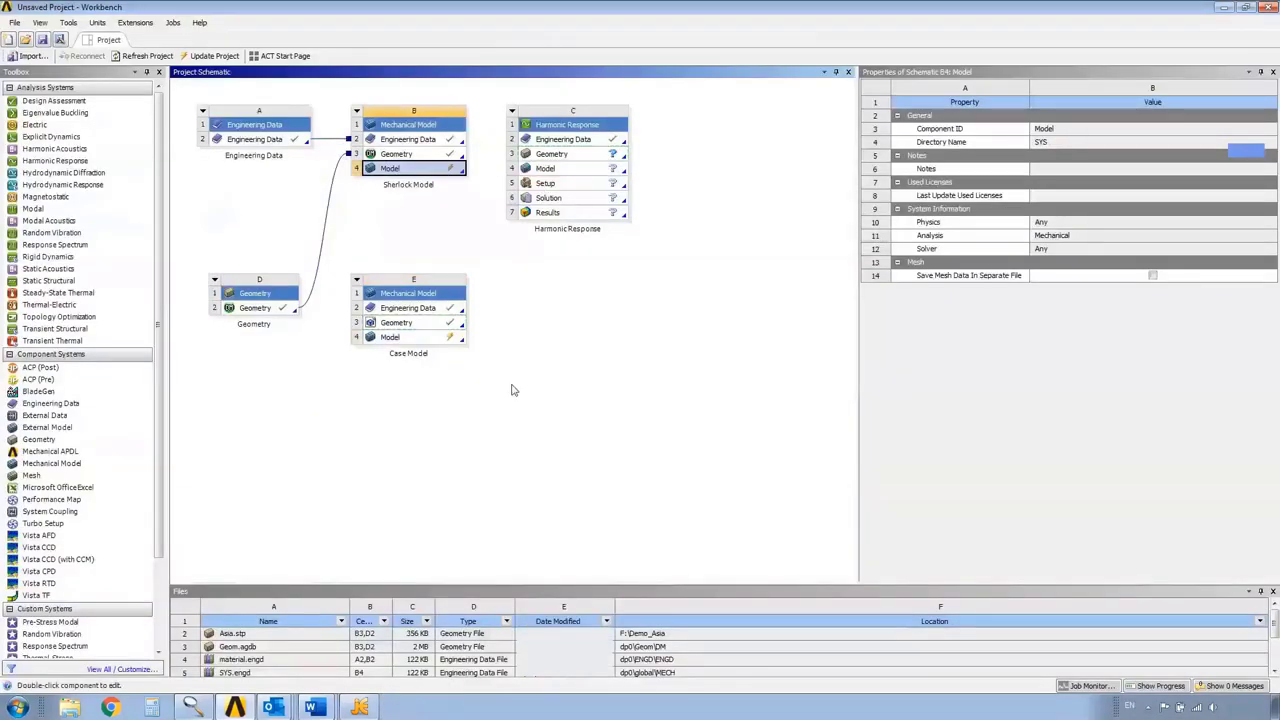
drag(455, 310, 530, 143)
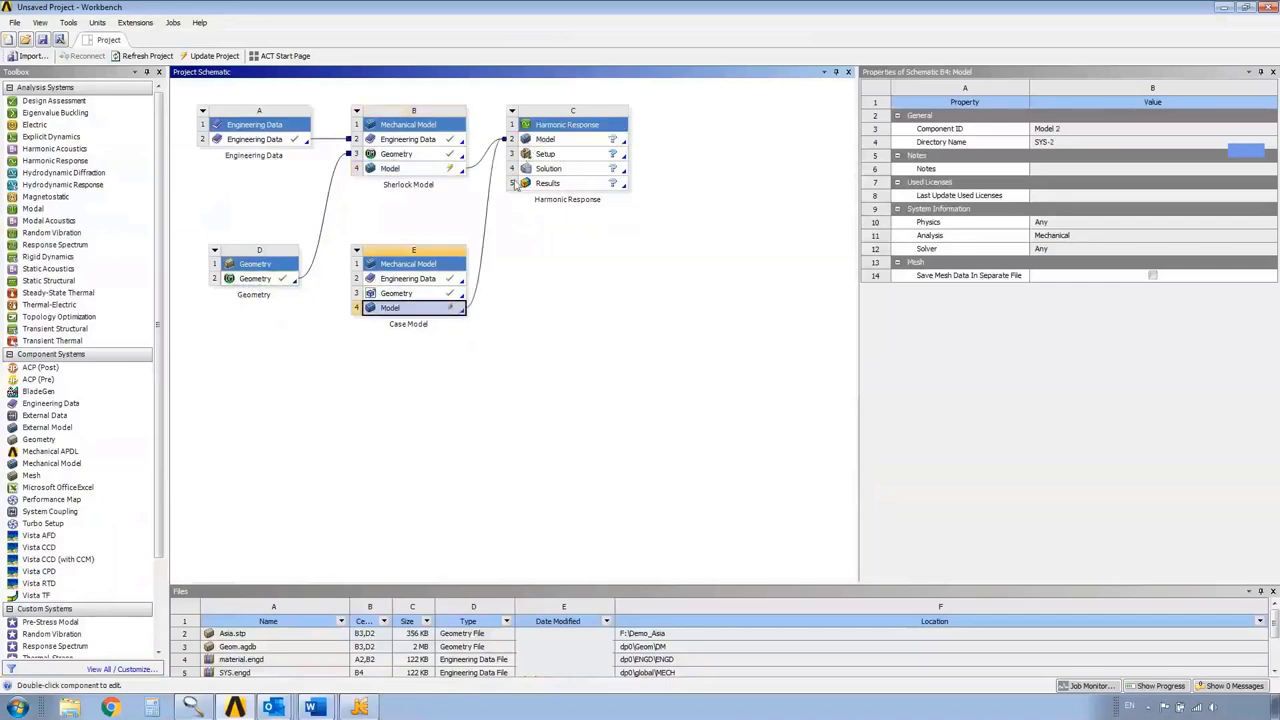
Update the upstream components of the Harmonic Response Setup cell and set Object Renaming to Off in the Model cell's properties
right_click(562, 155)
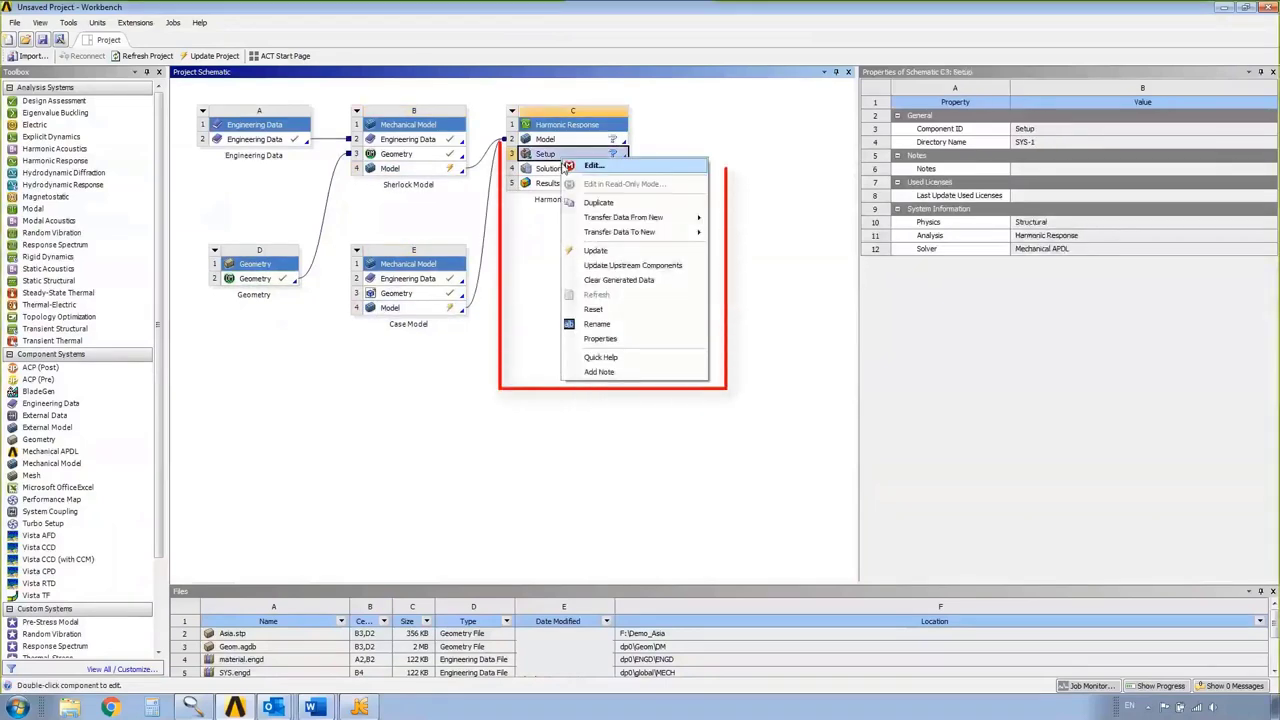
click(630, 265)
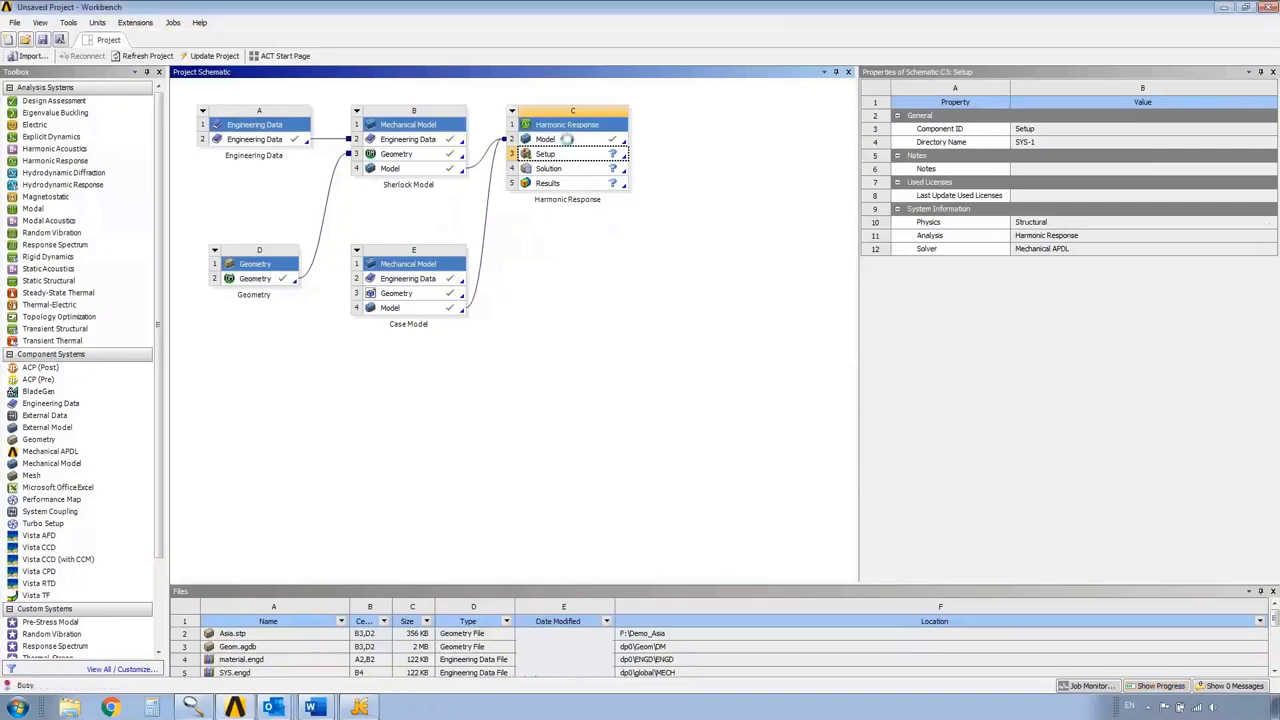
click(568, 146)
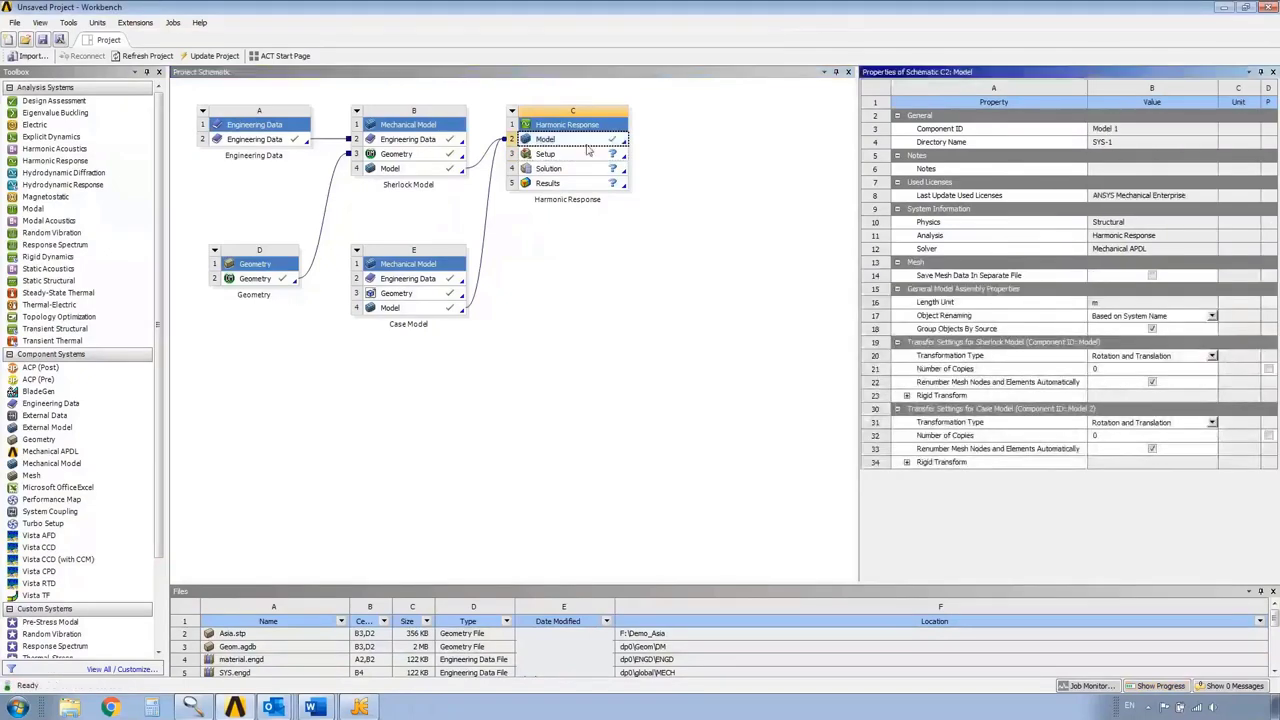
right_click(570, 141)
click(600, 331)
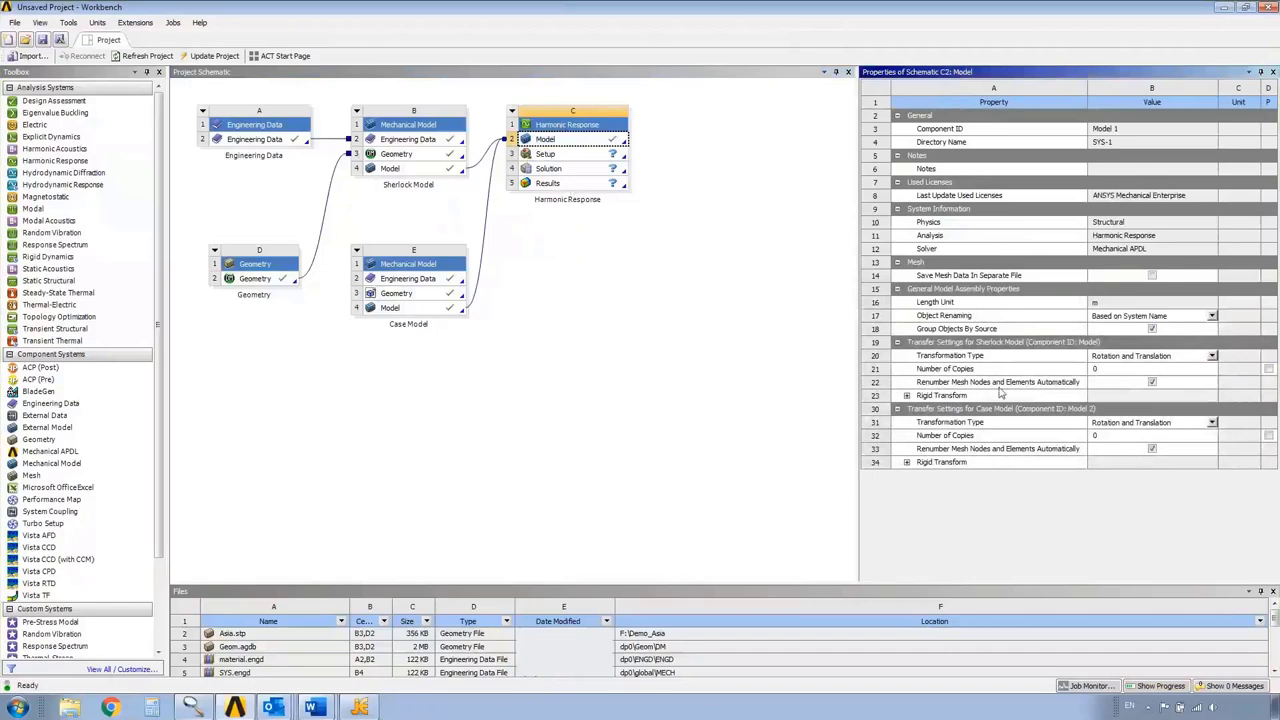
click(1212, 316)
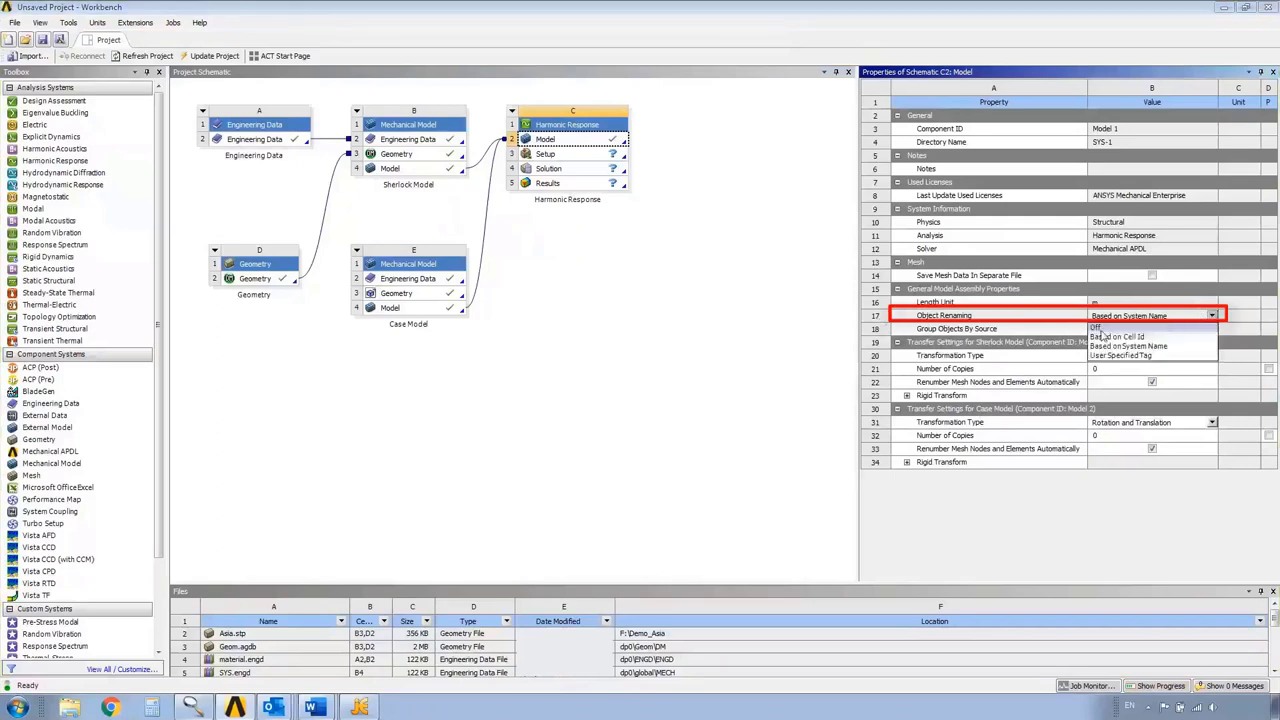
click(1097, 329)
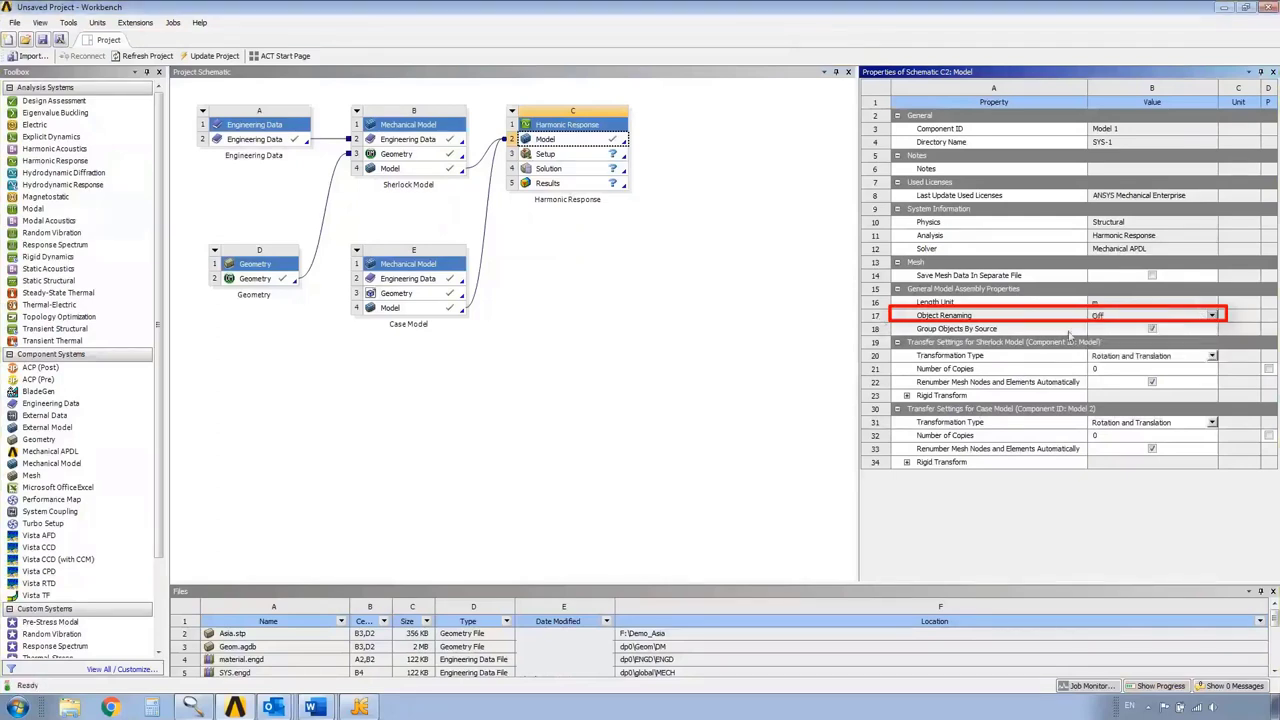
Open the Harmonic Response setup in Mechanical and bring the combined board and housing into close view
click(566, 155)
double_click(566, 156)
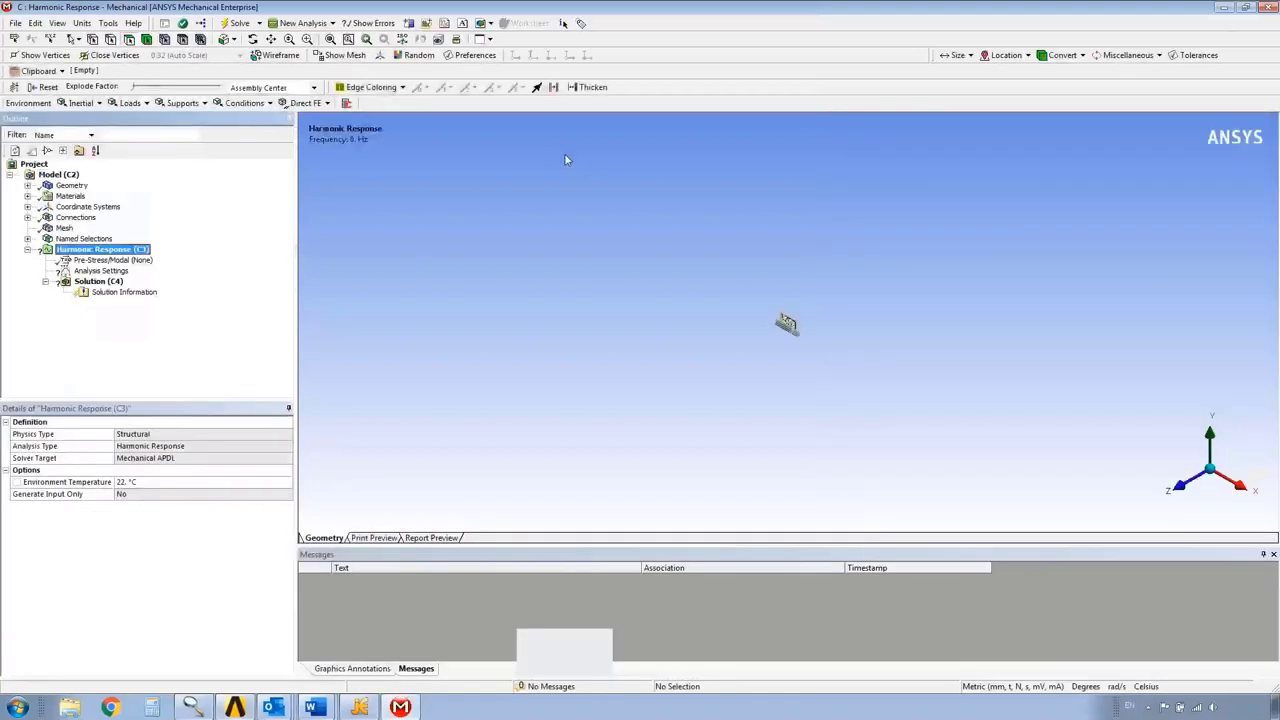
click(757, 300)
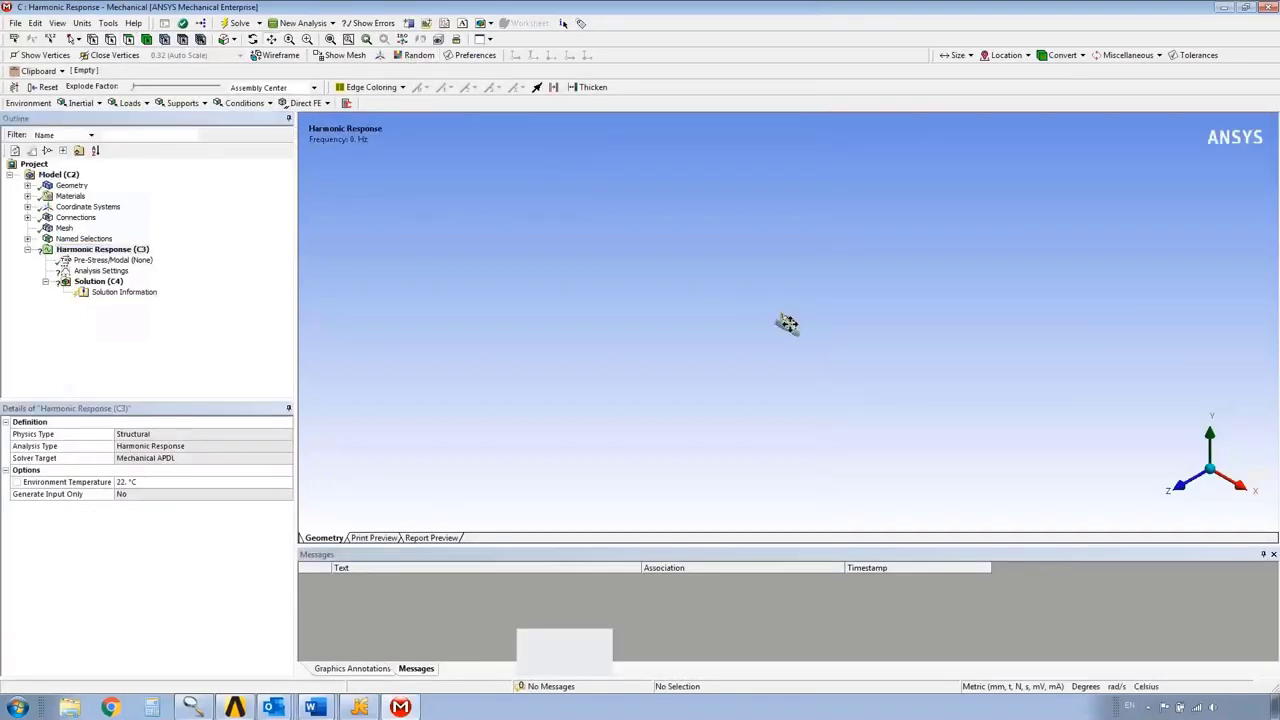
scroll(786, 318, up, 3)
scroll(791, 312, up, 5)
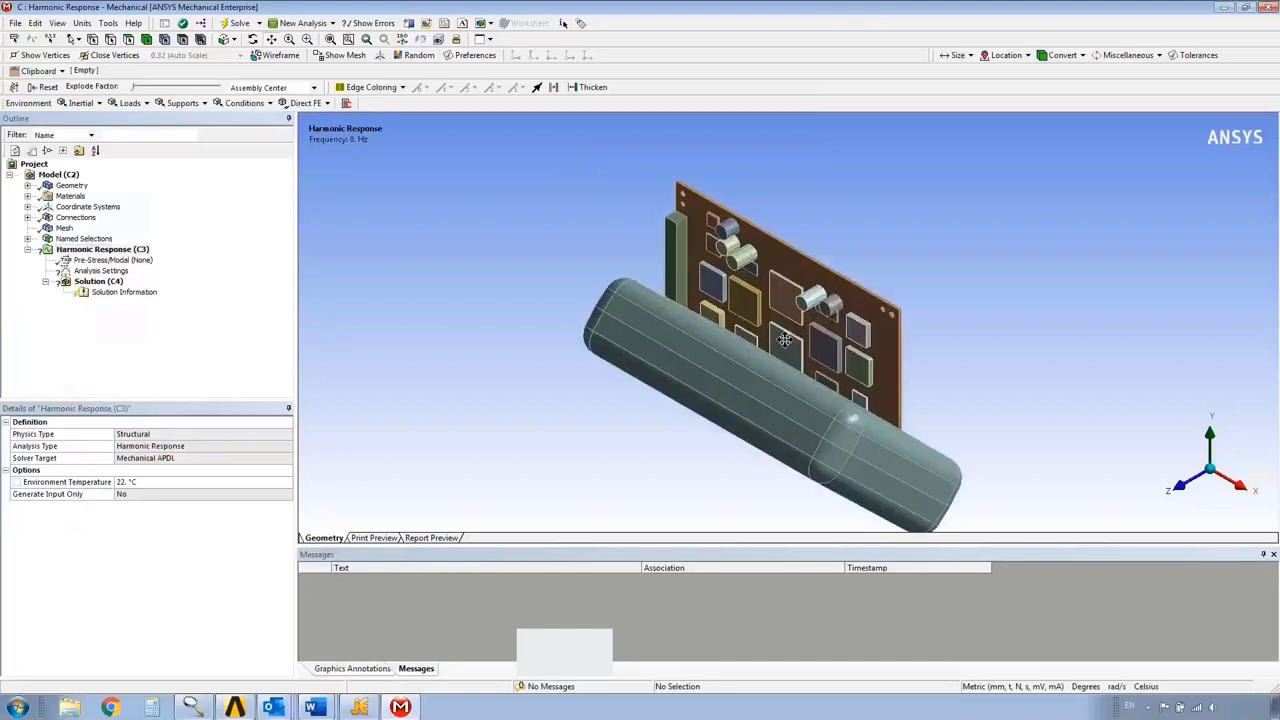
Examine how the board and housing and their coordinate systems are positioned relative to each other
click(70, 196)
click(252, 39)
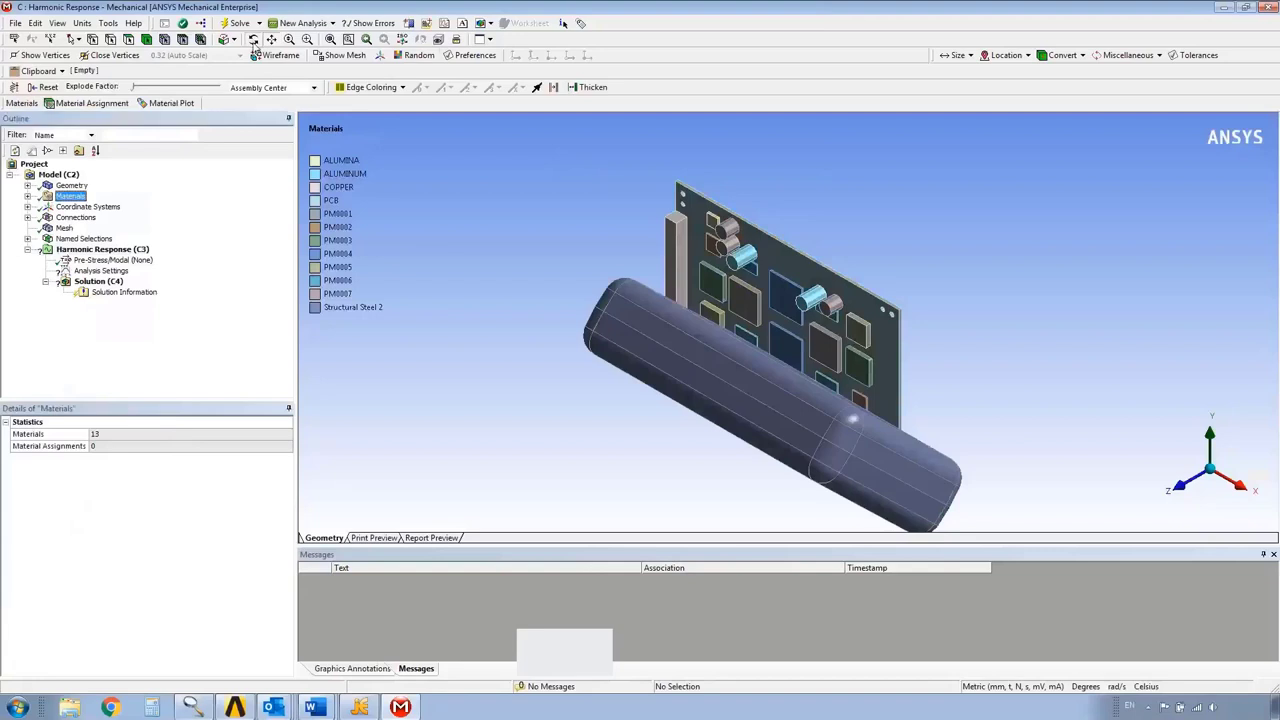
drag(646, 365, 835, 285)
click(88, 206)
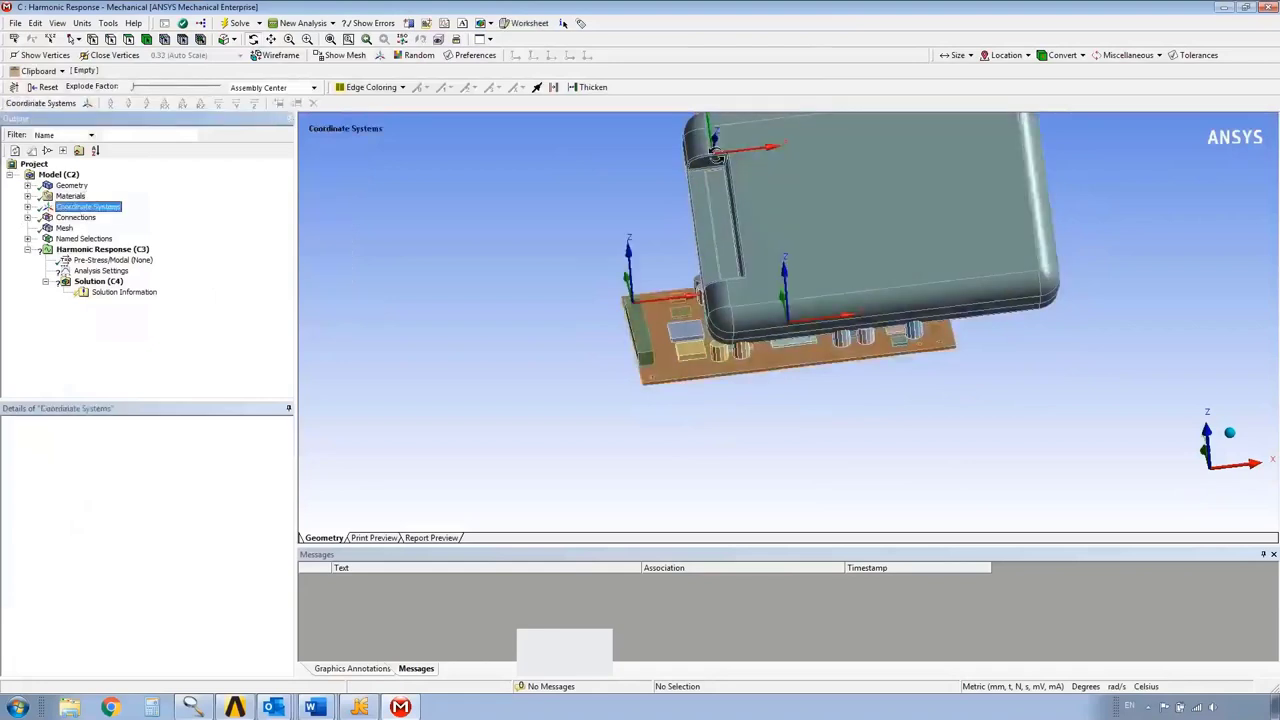
drag(724, 211, 820, 314)
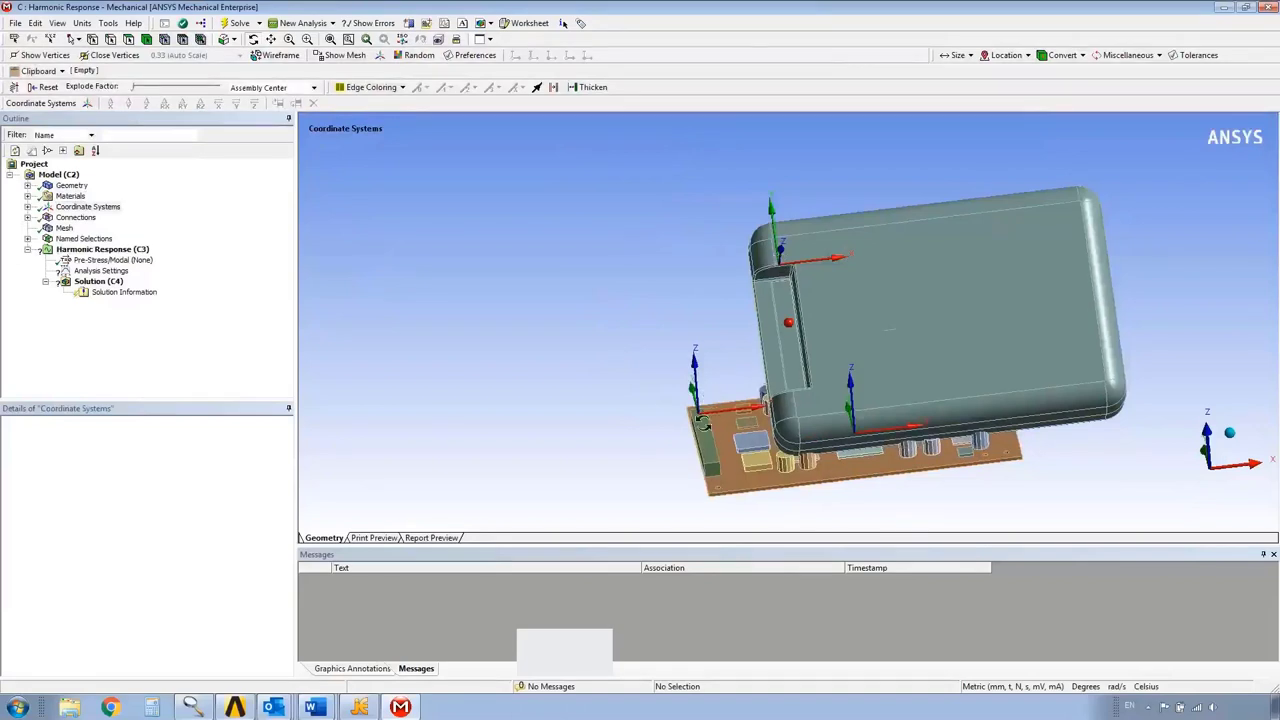
drag(709, 395, 810, 355)
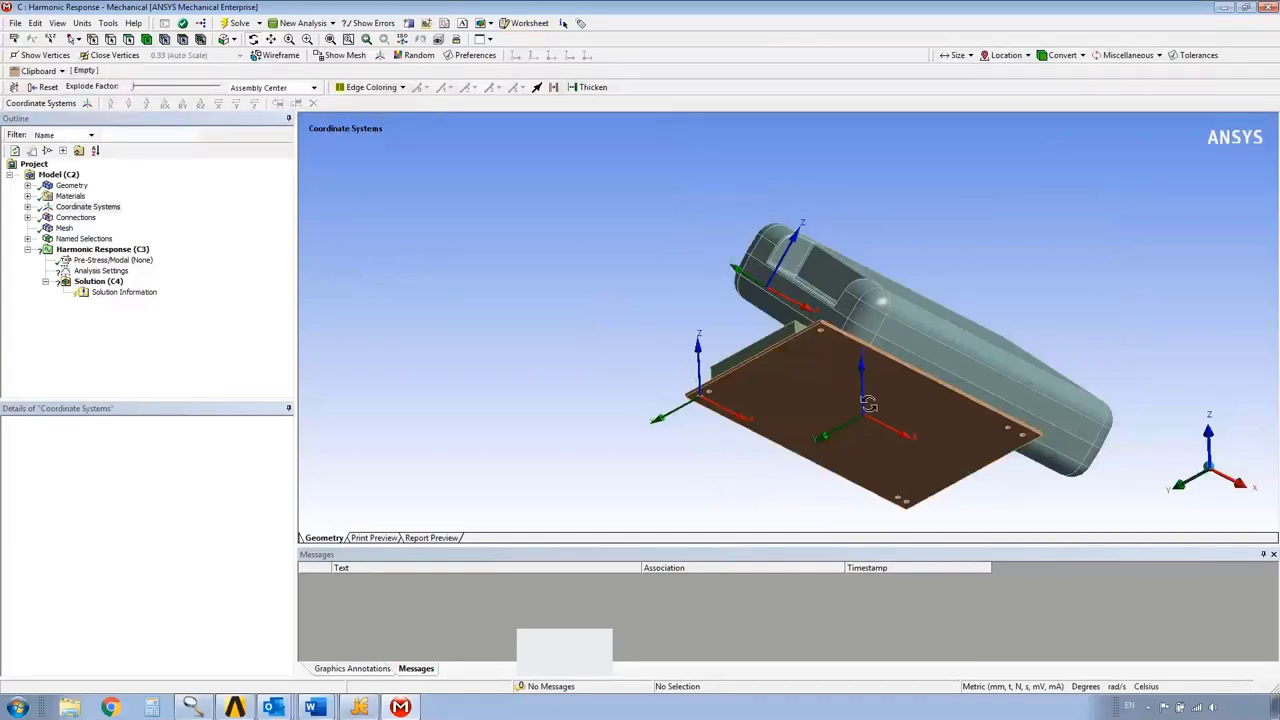
drag(908, 364, 752, 448)
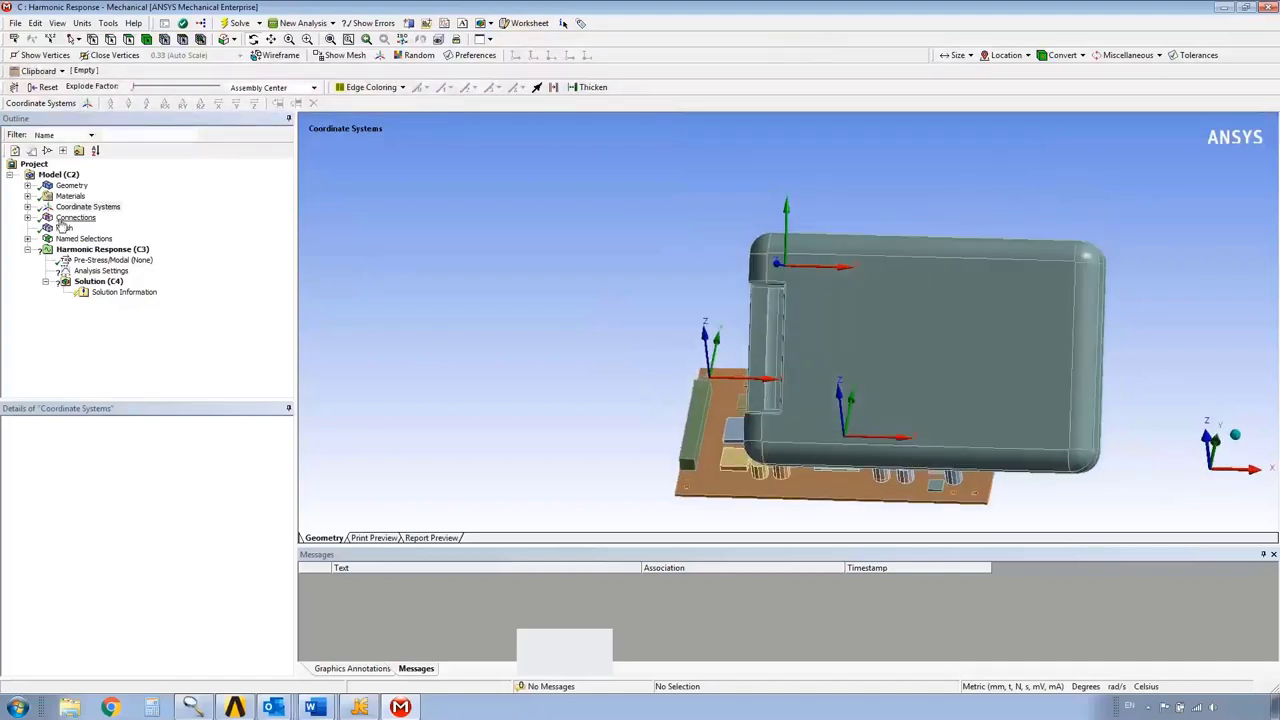
Open the alignment worksheet of the Model (C2) assembly for positioning its sources
click(58, 175)
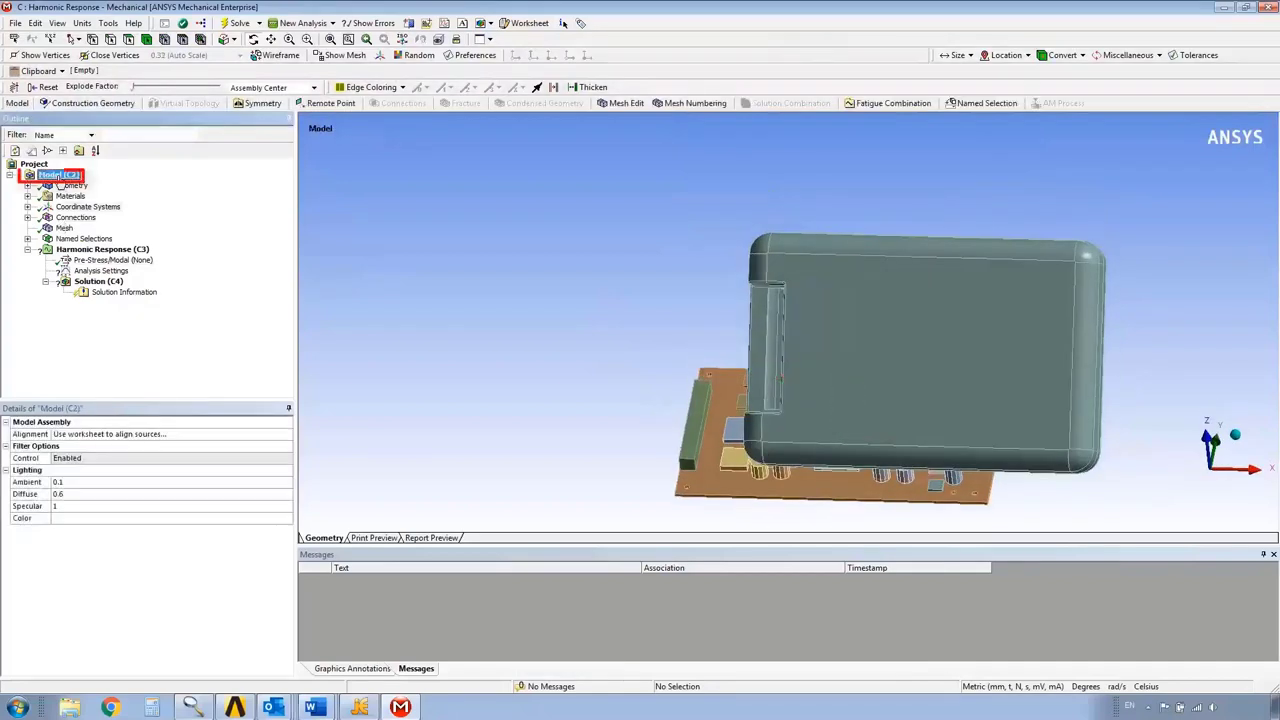
click(146, 433)
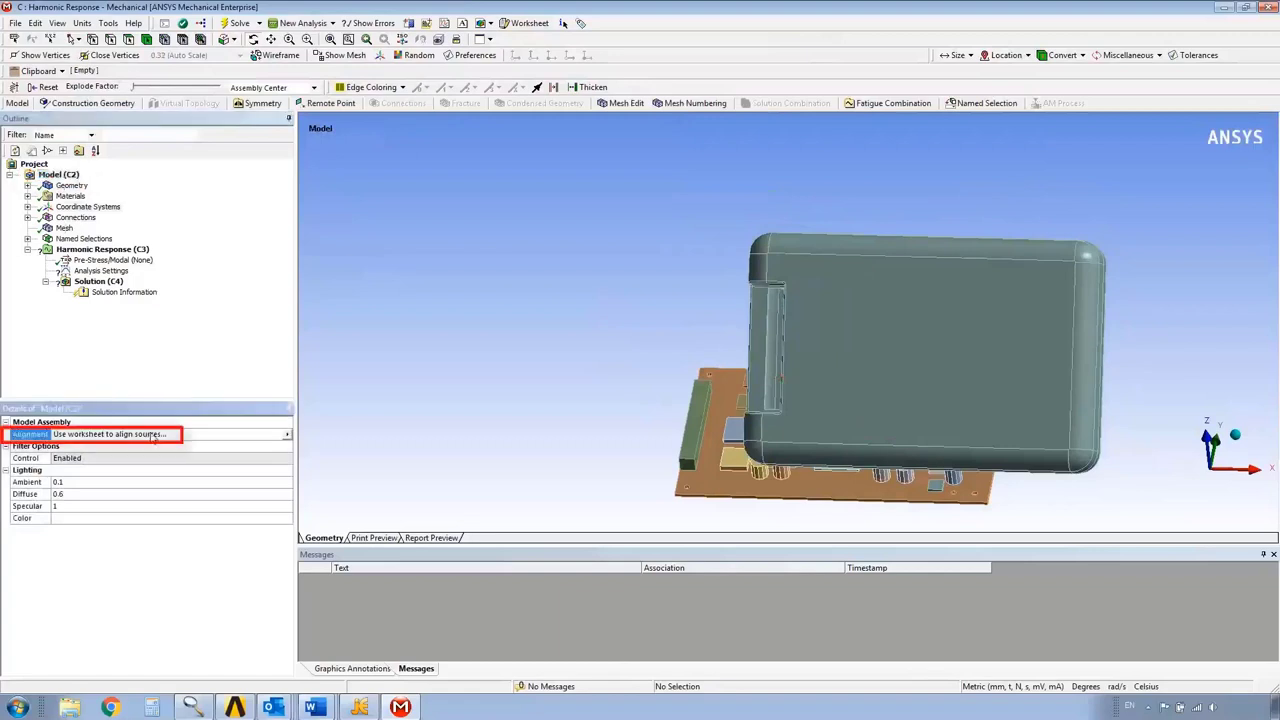
click(288, 436)
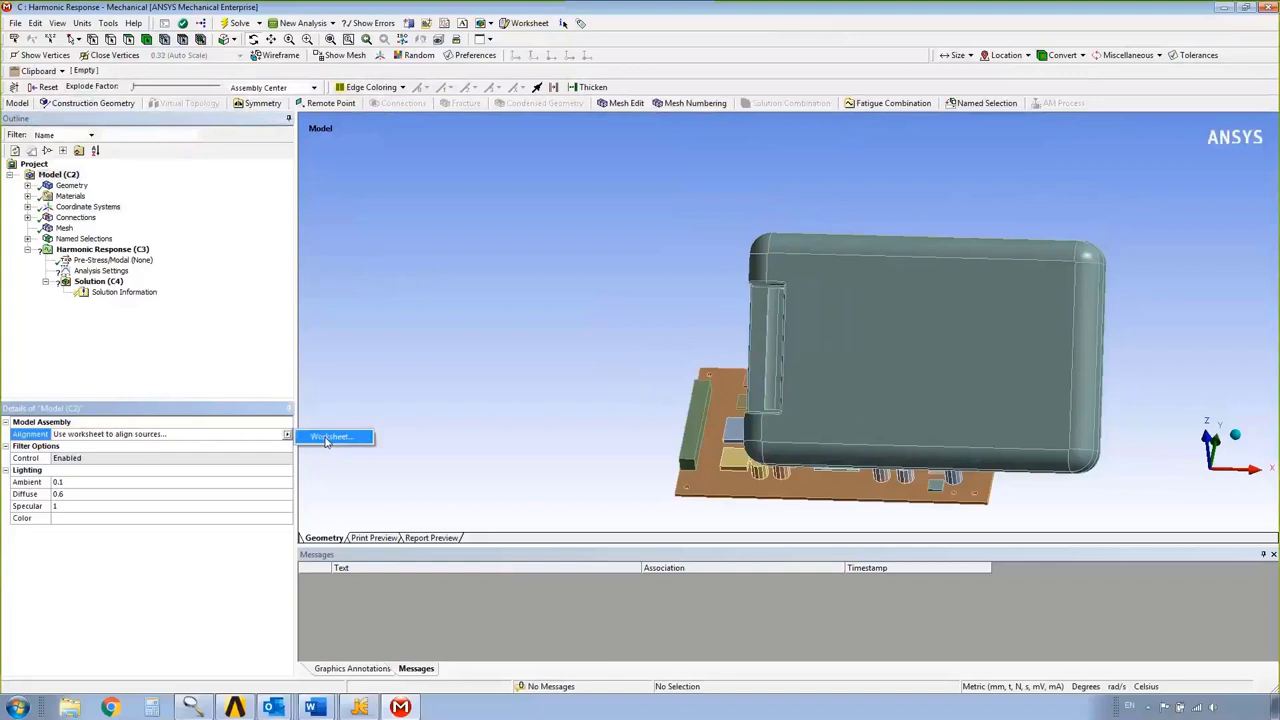
click(330, 437)
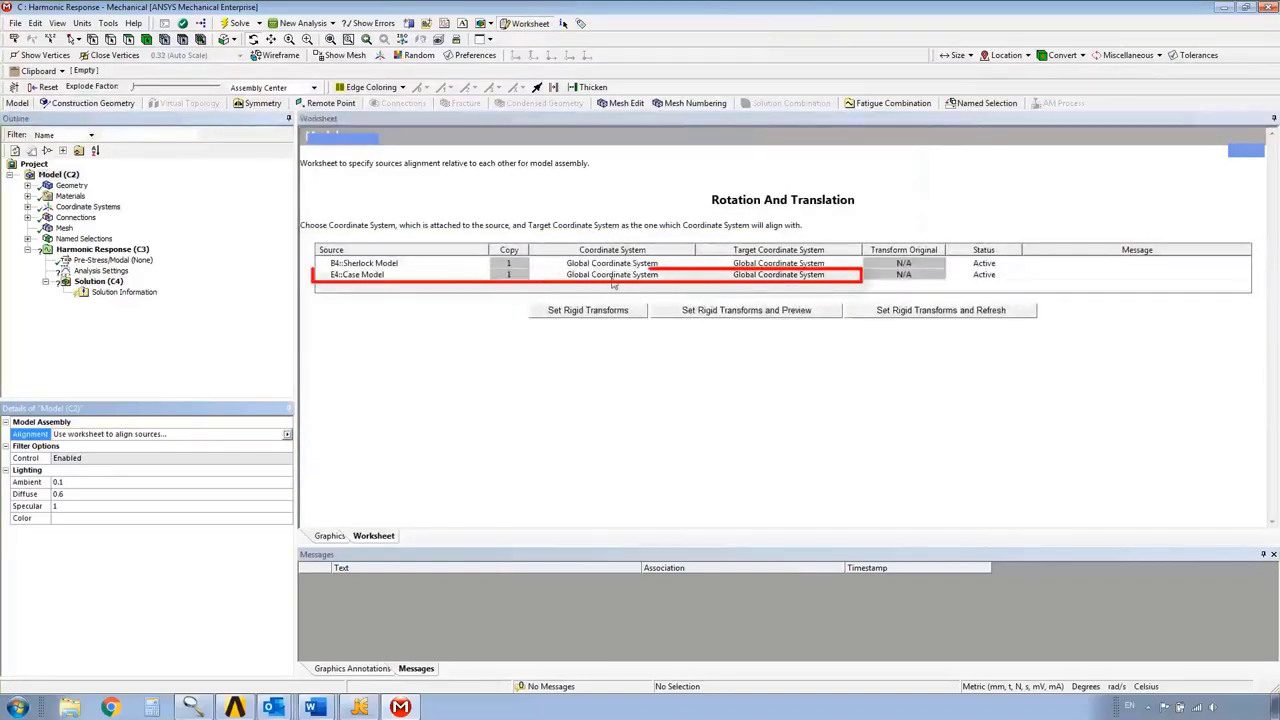
Align the Case Model's Case_Top_Left coordinate system with target PCB_Top_Left, set the rigid transforms and refresh the assembly
click(612, 276)
click(612, 276)
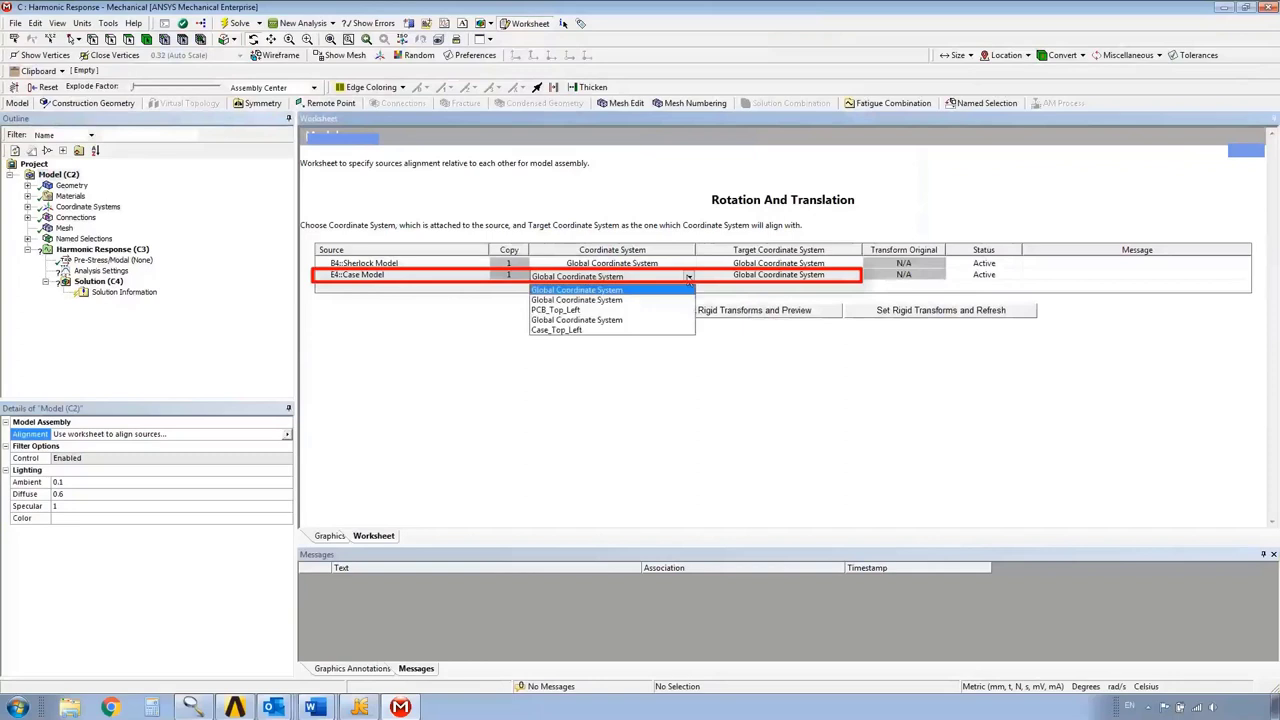
click(568, 331)
click(802, 280)
click(802, 280)
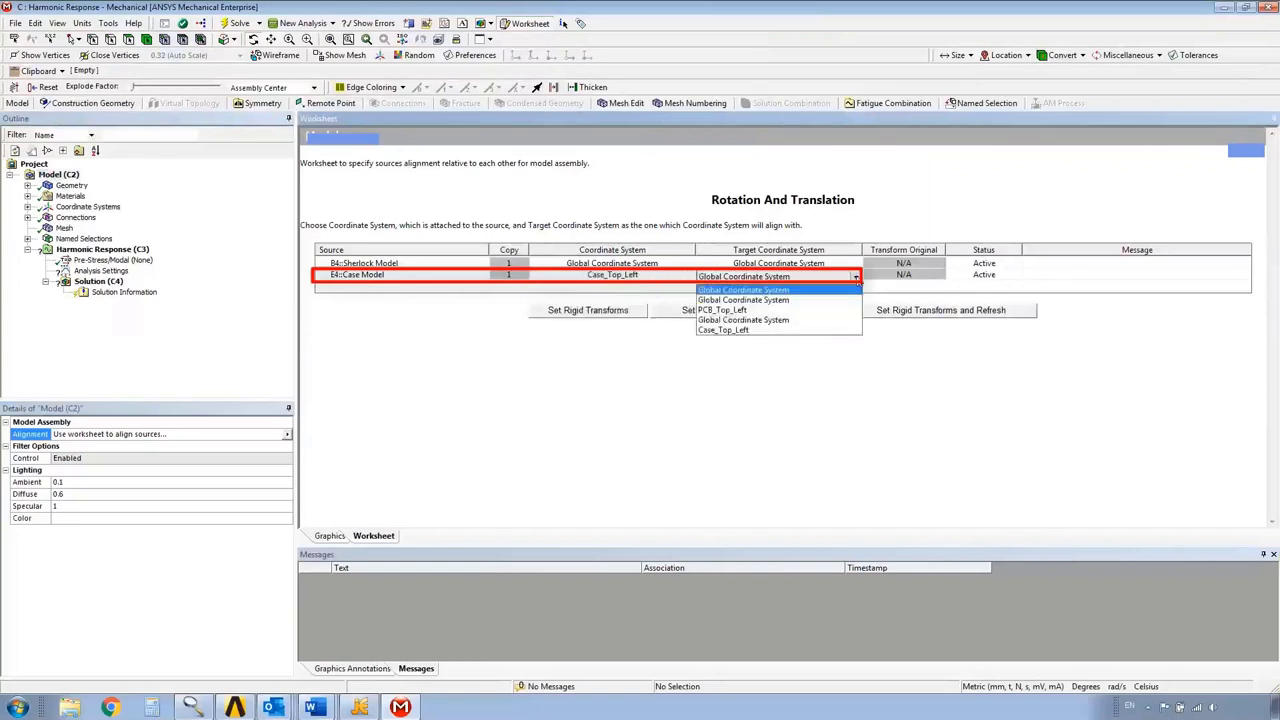
click(740, 310)
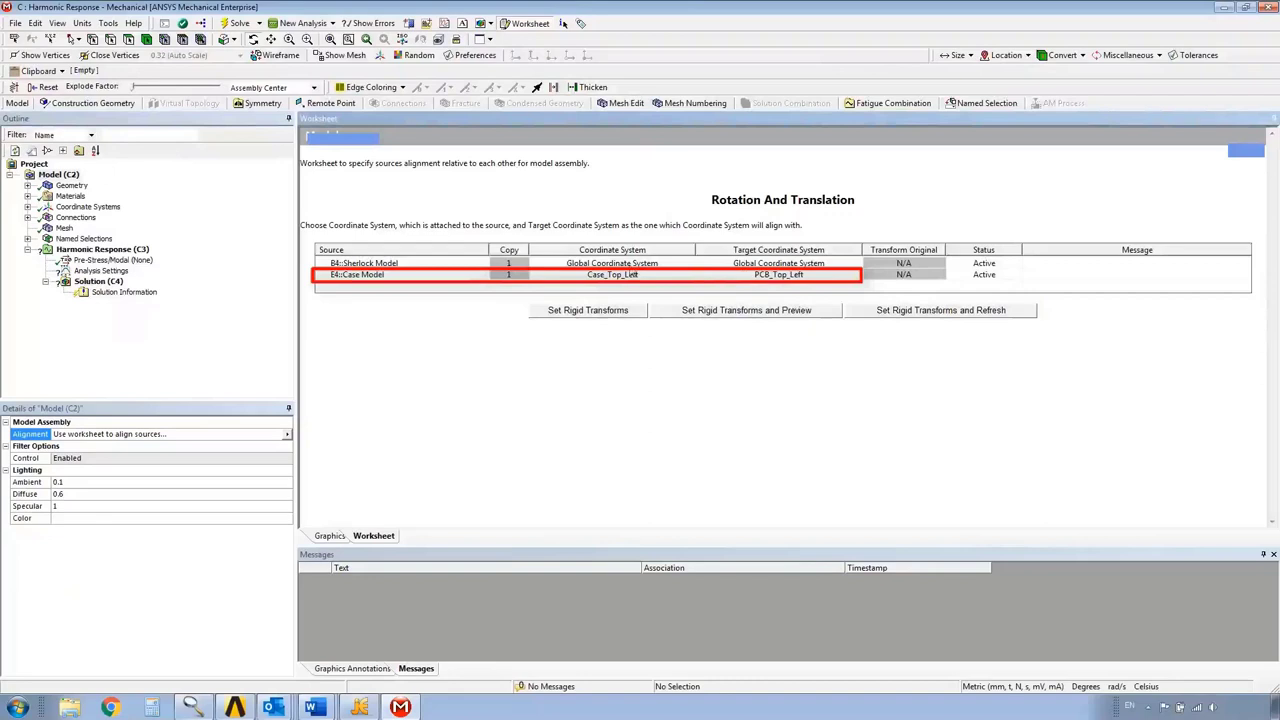
click(942, 312)
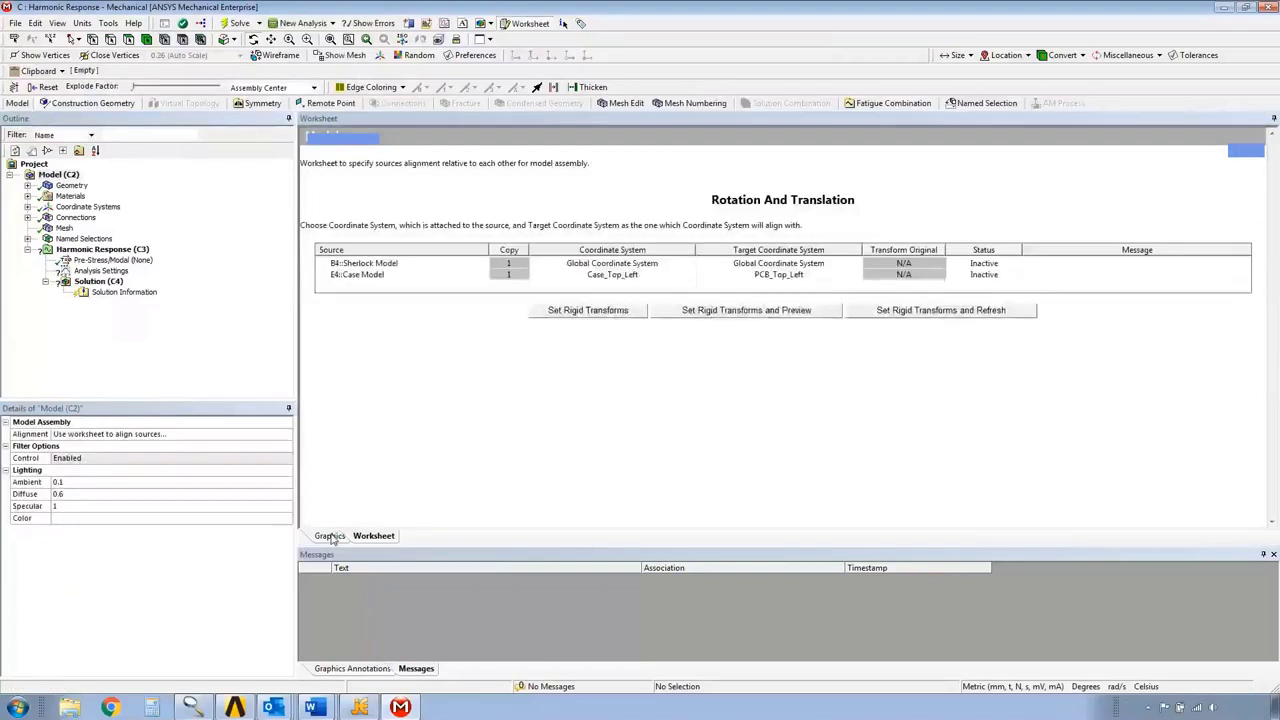
Inspect the assembled board and housing in the graphics view with all coordinate systems displayed
click(331, 536)
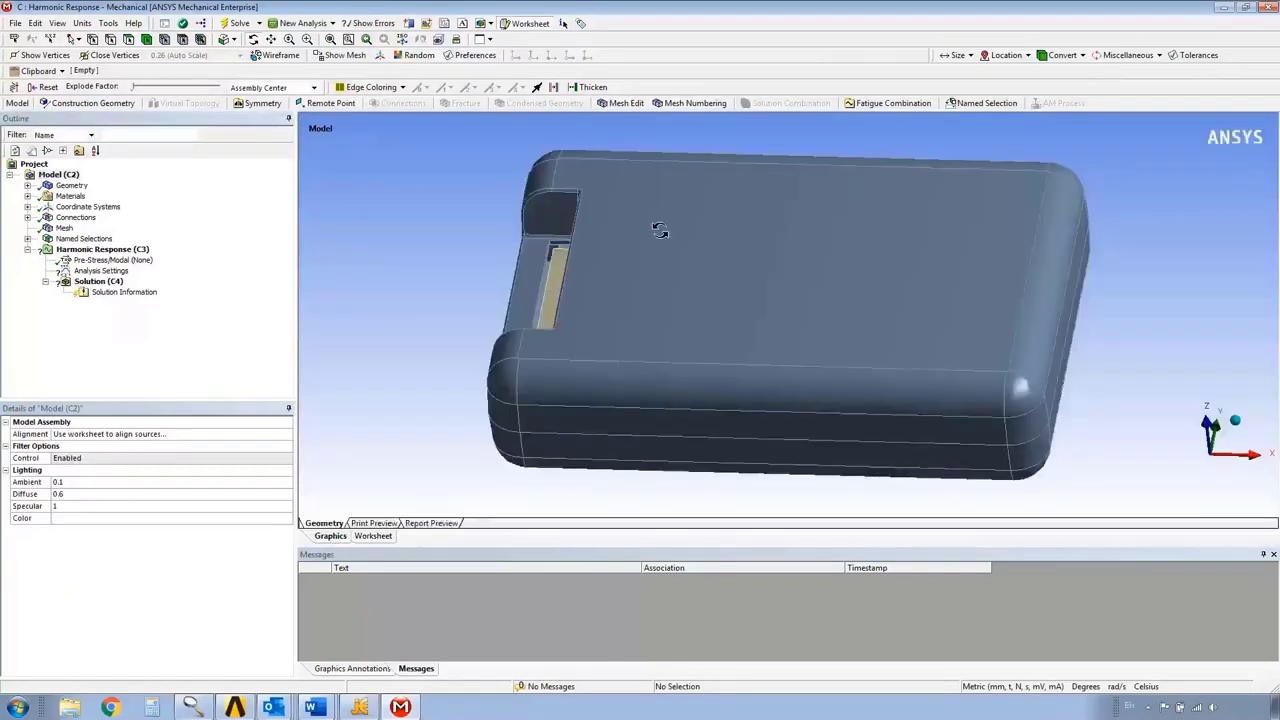
middle_drag(660, 226, 668, 340)
click(104, 207)
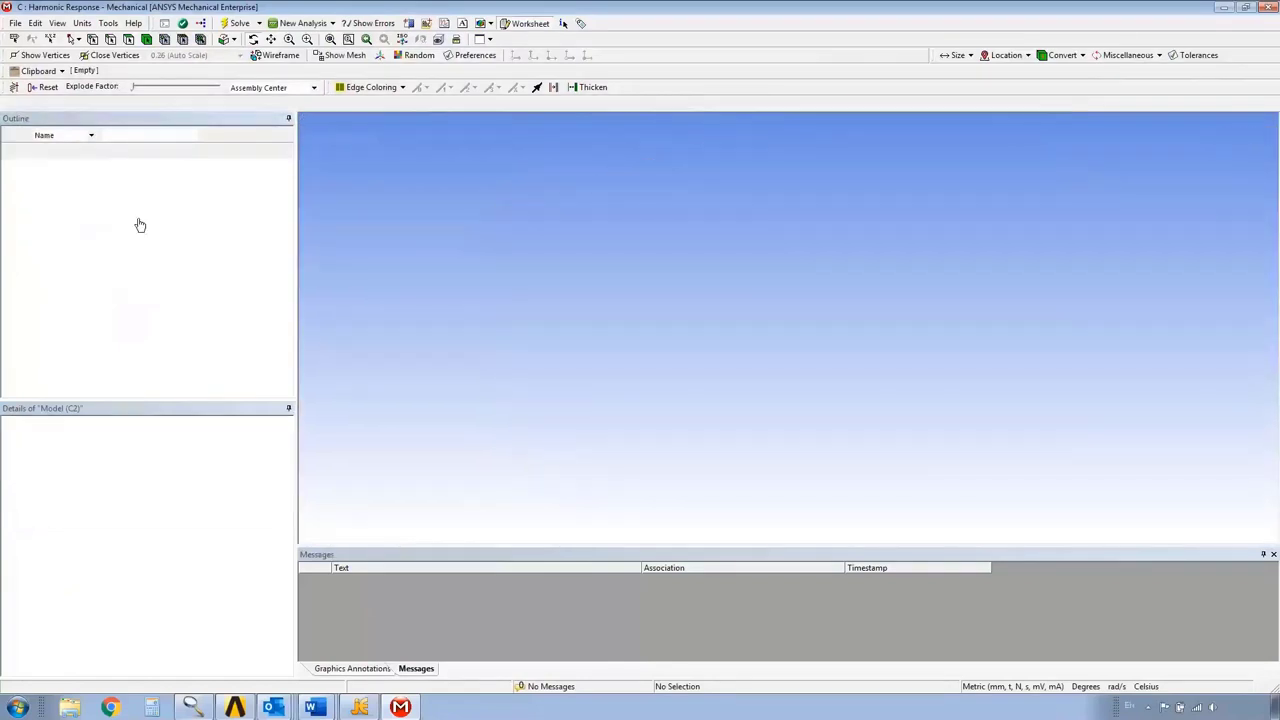
middle_drag(814, 366, 791, 343)
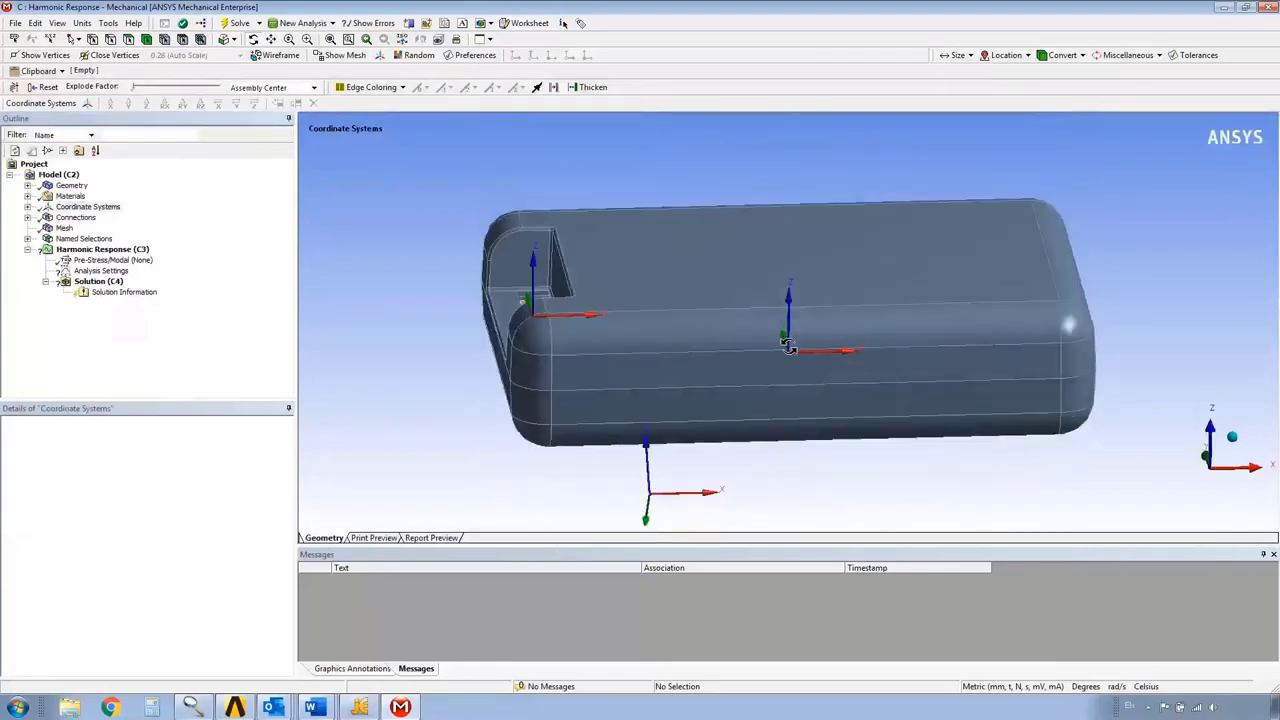
Compare PCB_Top_Left with Case_Top_Left, and the global coordinate systems of the Sherlock Model and Case Model with each other
click(28, 207)
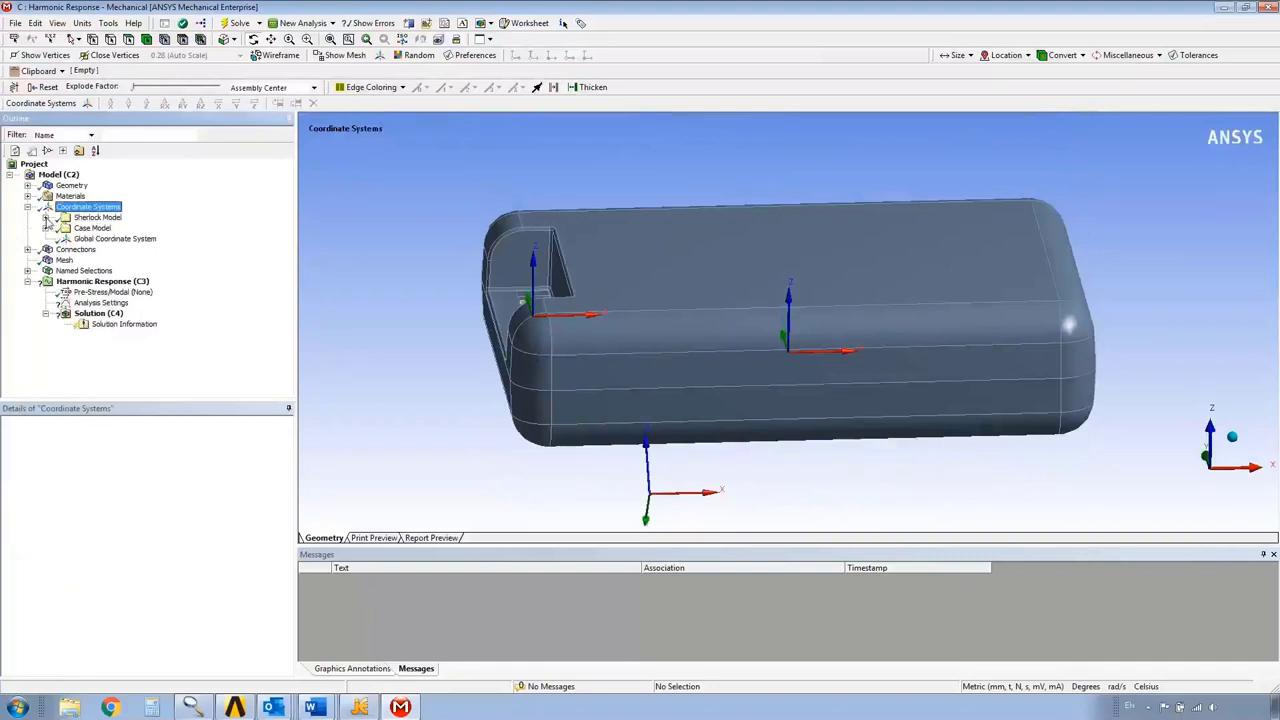
click(45, 218)
click(114, 238)
click(45, 249)
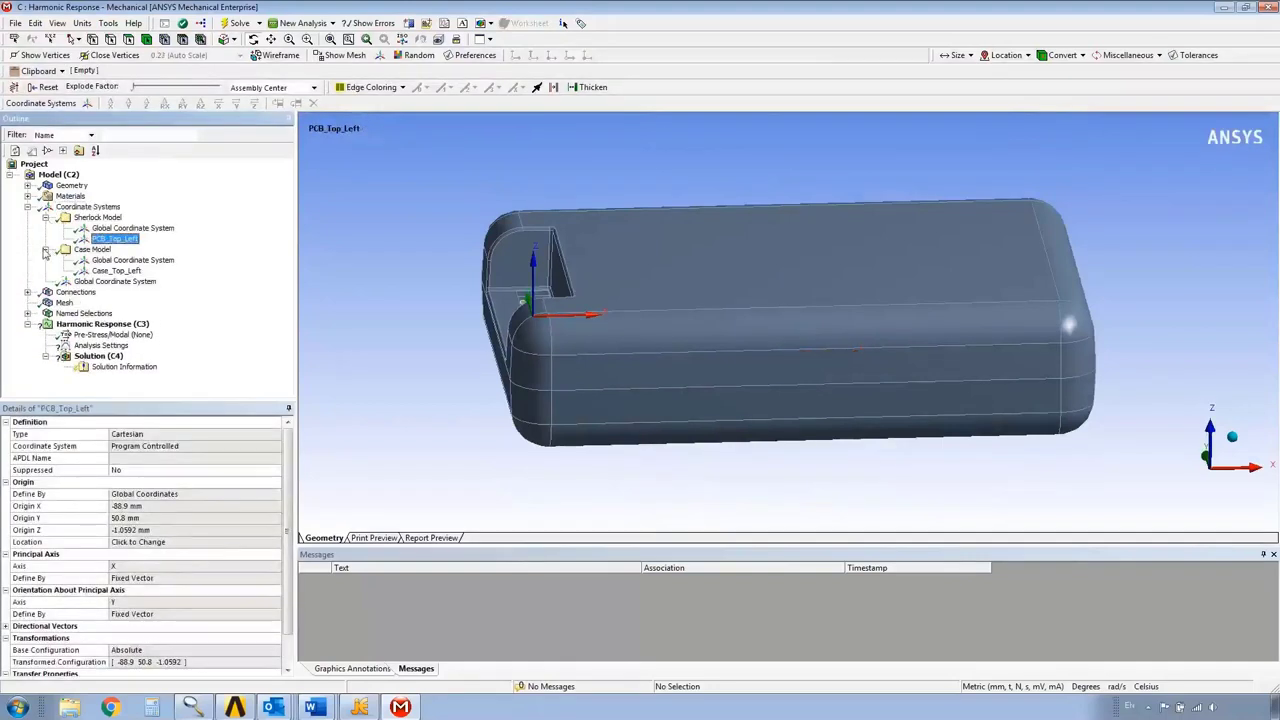
click(112, 272)
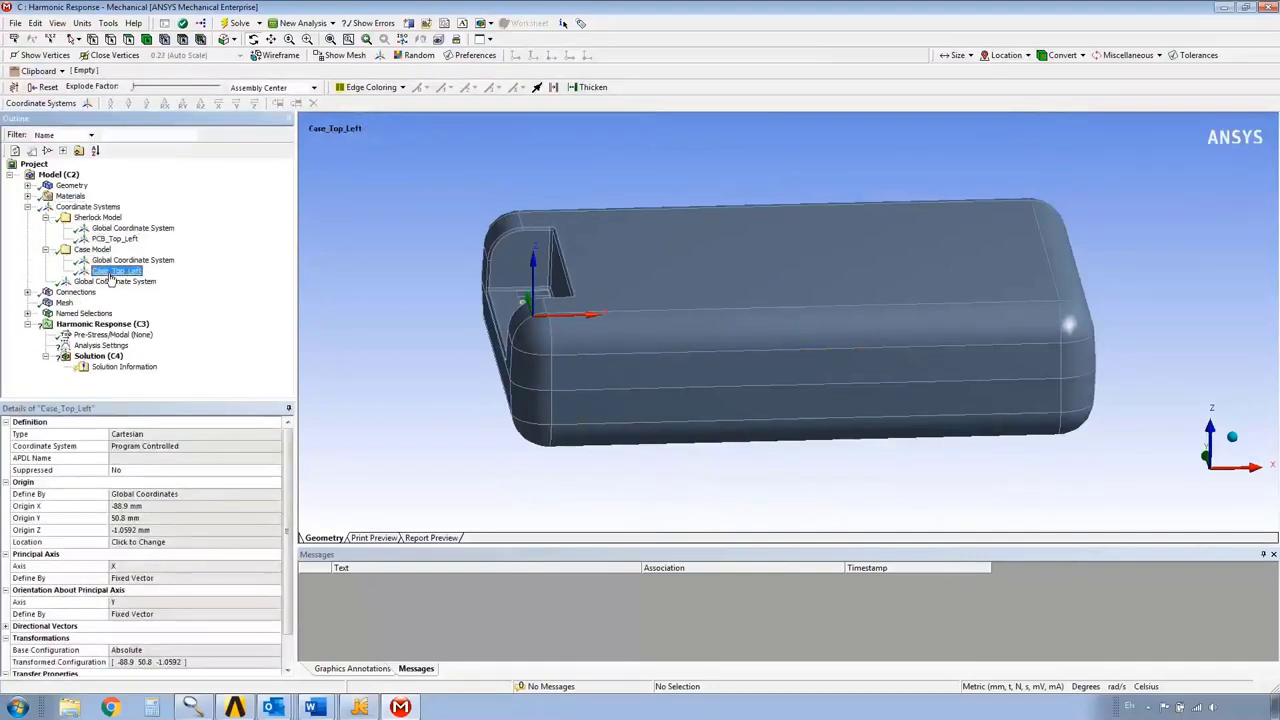
click(114, 238)
click(112, 272)
click(116, 261)
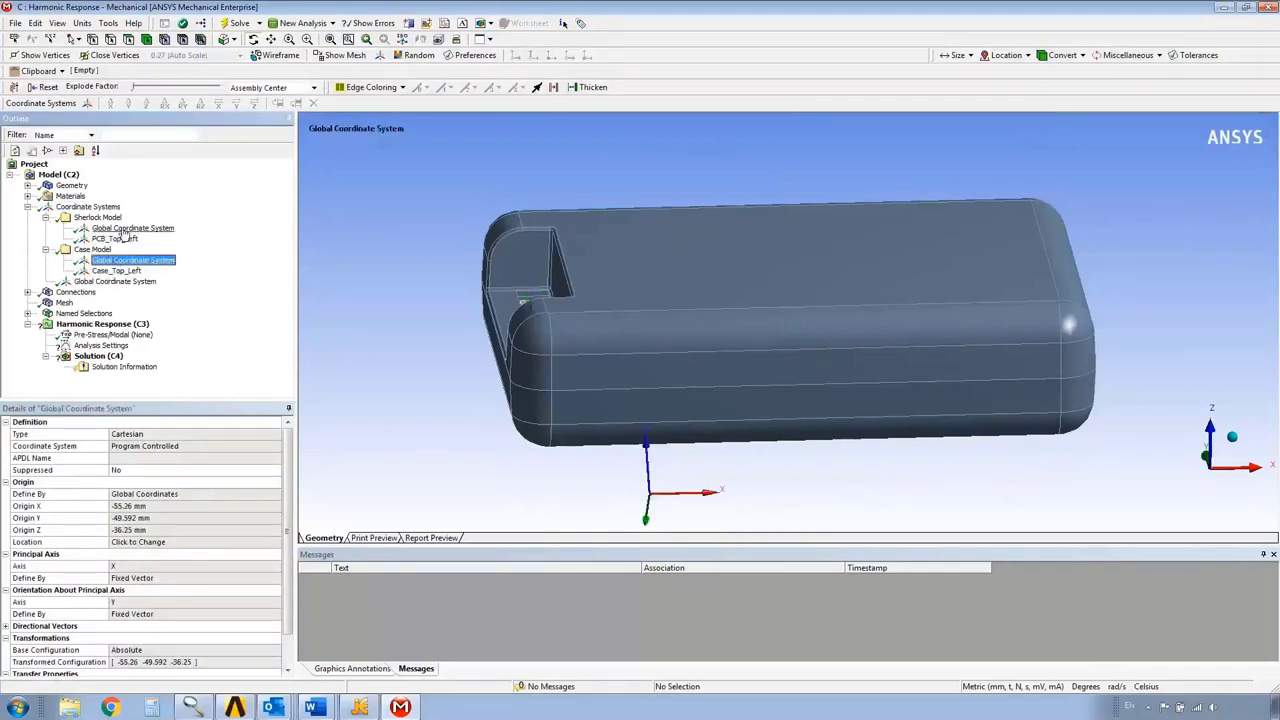
click(120, 228)
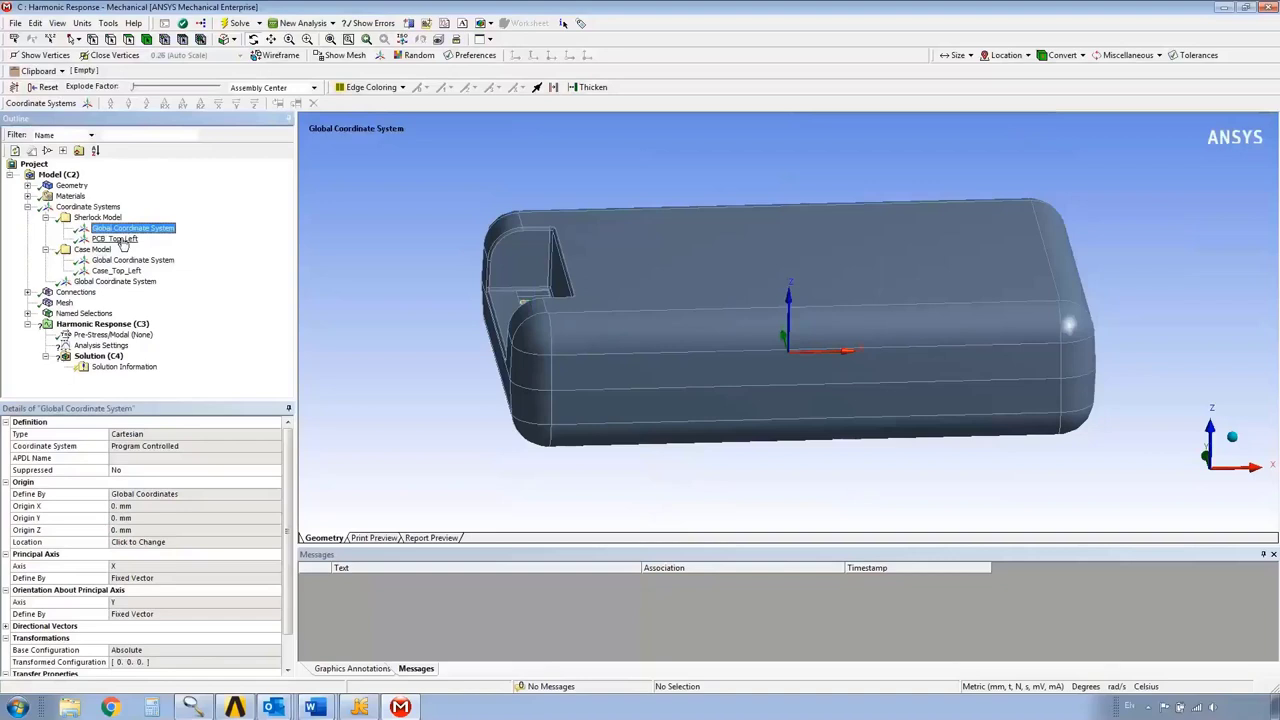
Display the assembly's Global Coordinate System together with all Sherlock Model and Case Model coordinate systems to compare their positions
click(116, 282)
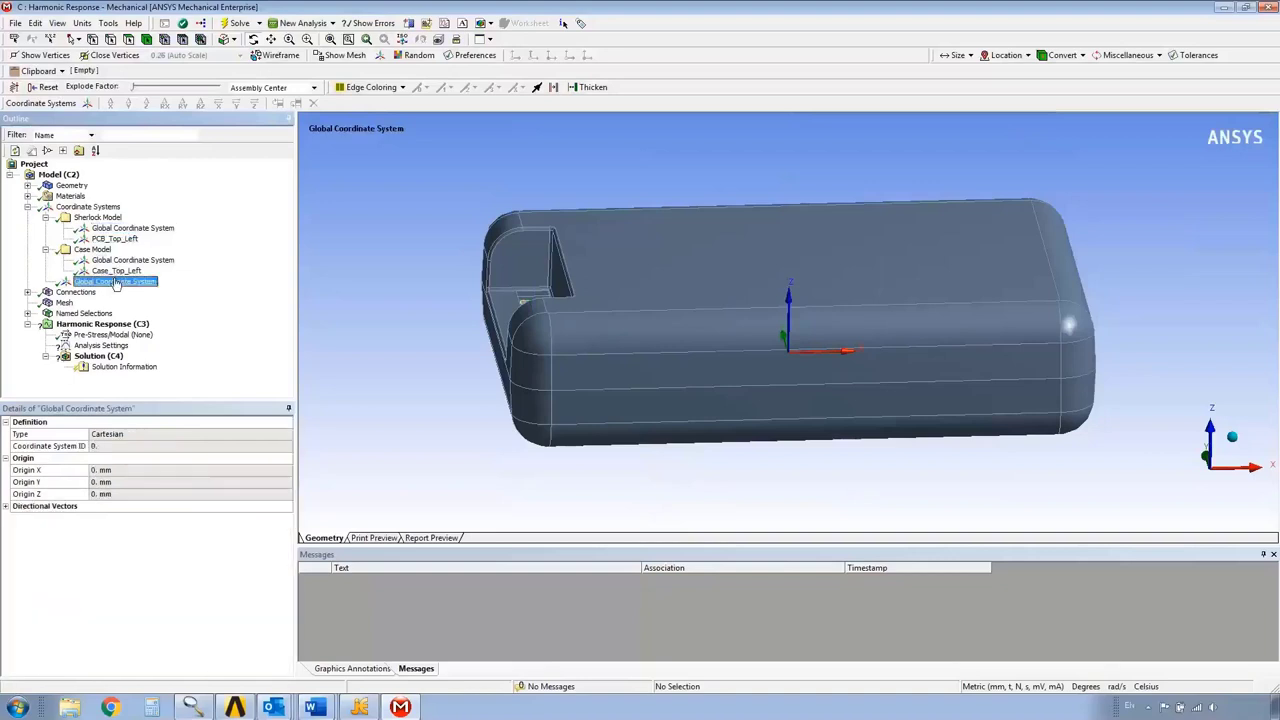
ctrl+click(134, 230)
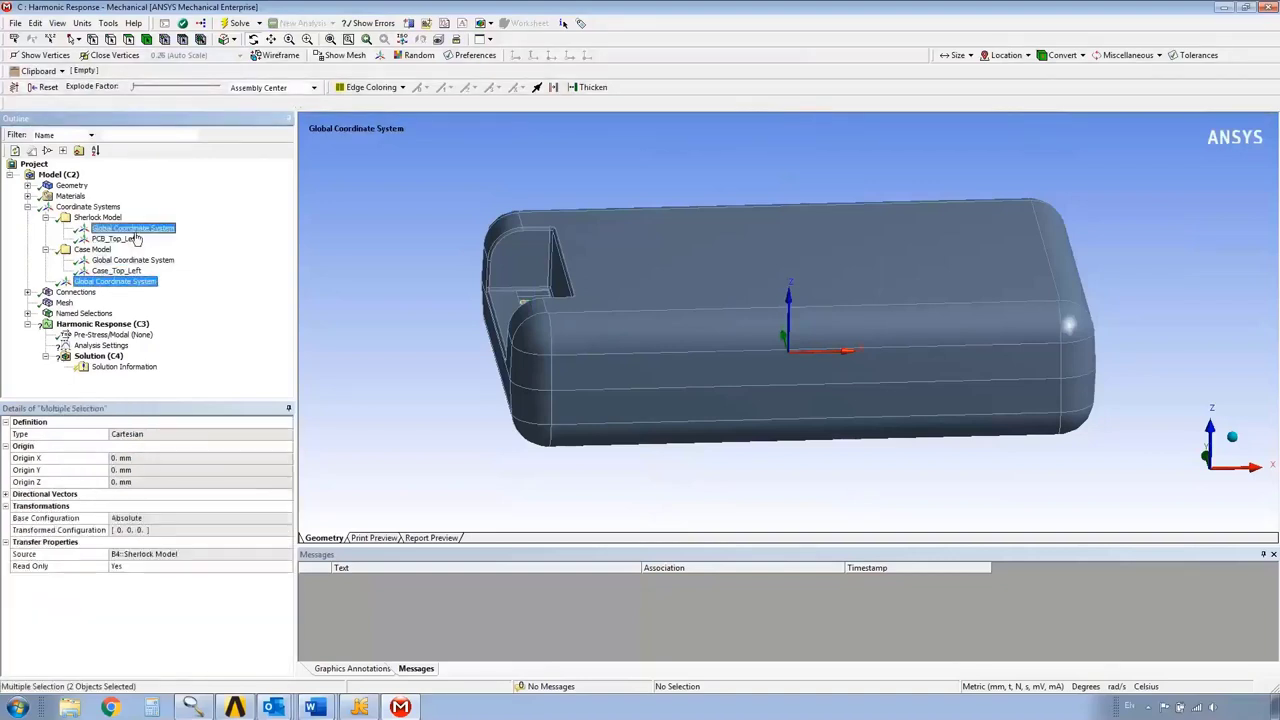
drag(774, 263, 766, 294)
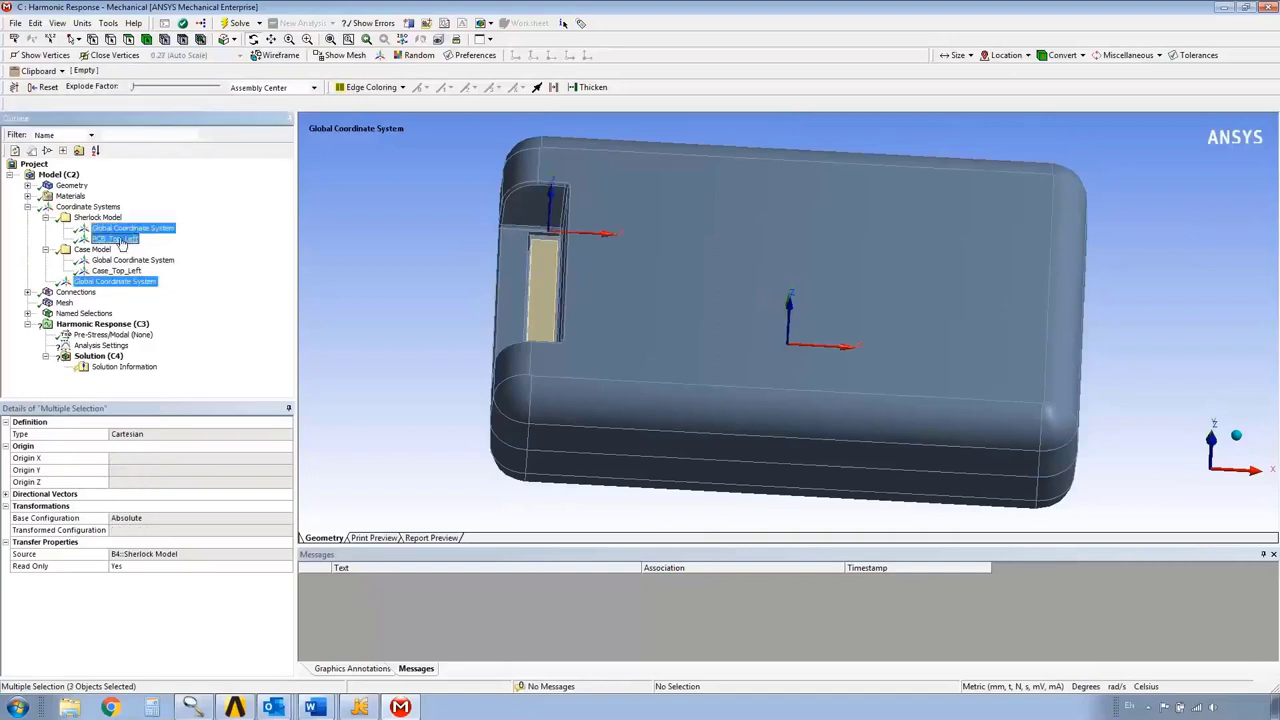
ctrl+click(120, 282)
ctrl+click(120, 270)
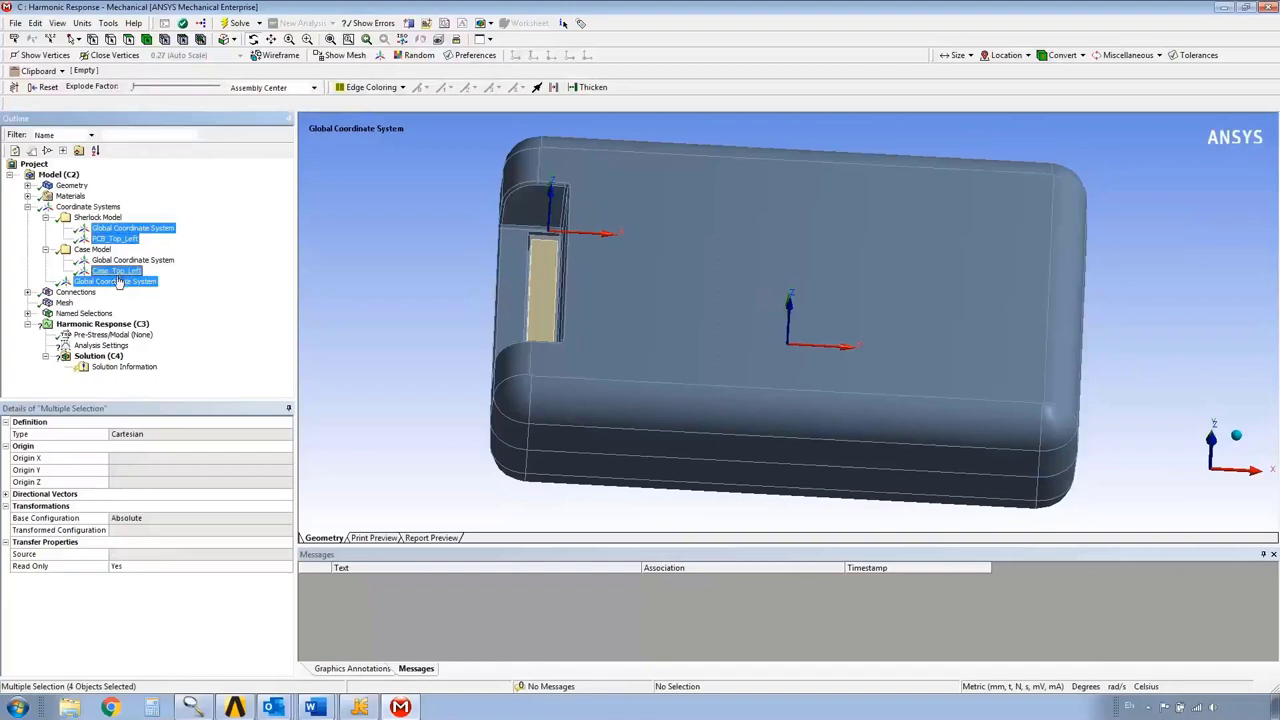
ctrl+click(120, 260)
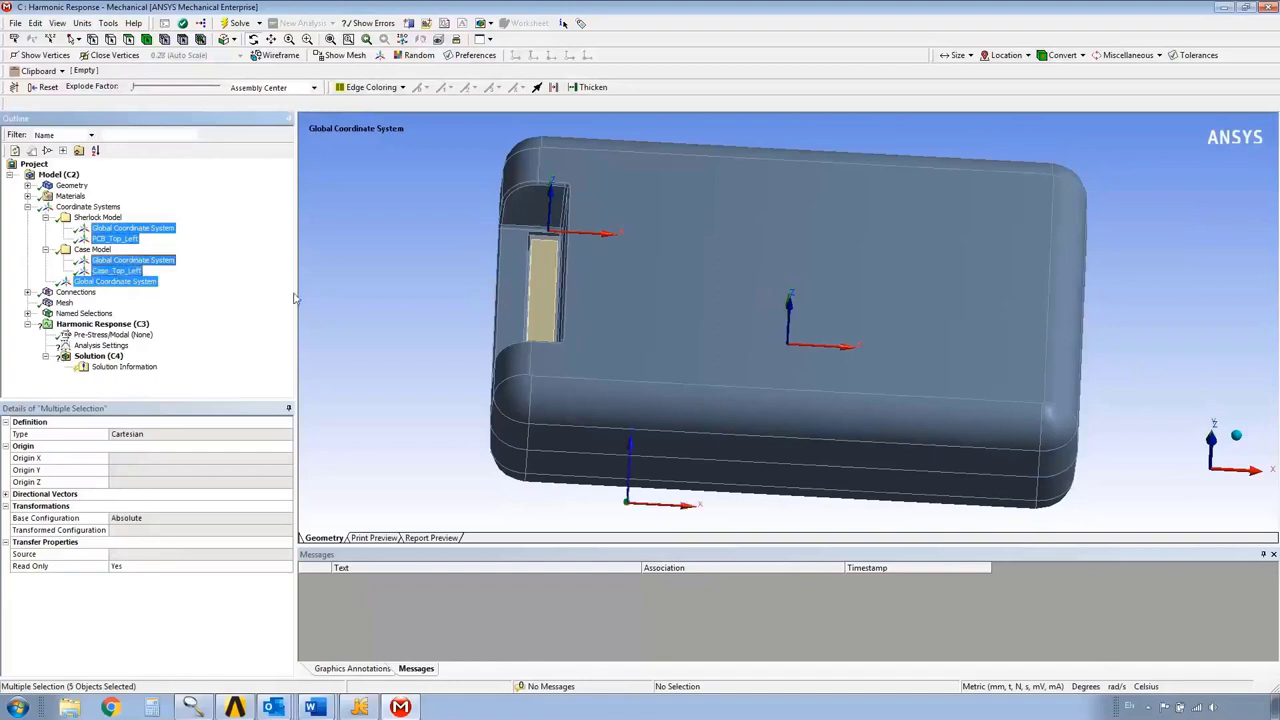
Inspect the assembly from several angles to check the coordinate system positions, collapsing the coordinate systems list in the model tree
mouse_move(645, 455)
middle_down()
mouse_move(633, 492)
mouse_move(639, 466)
middle_up()
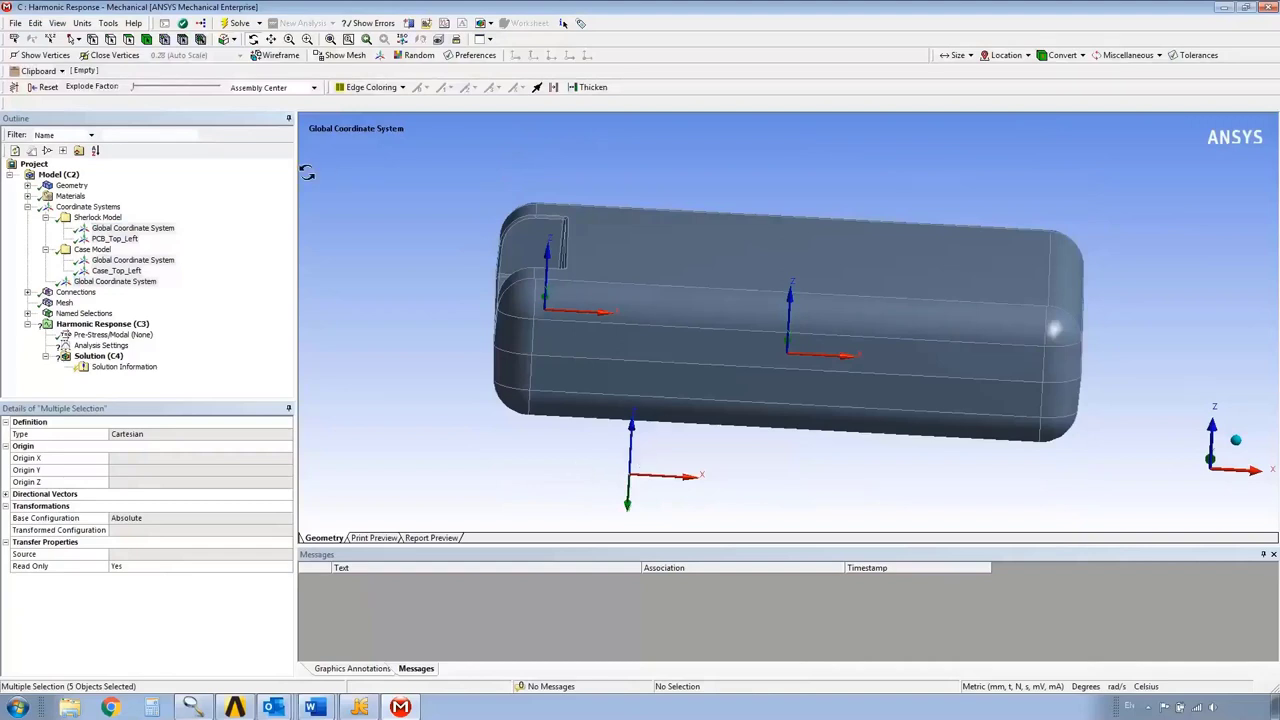
click(28, 207)
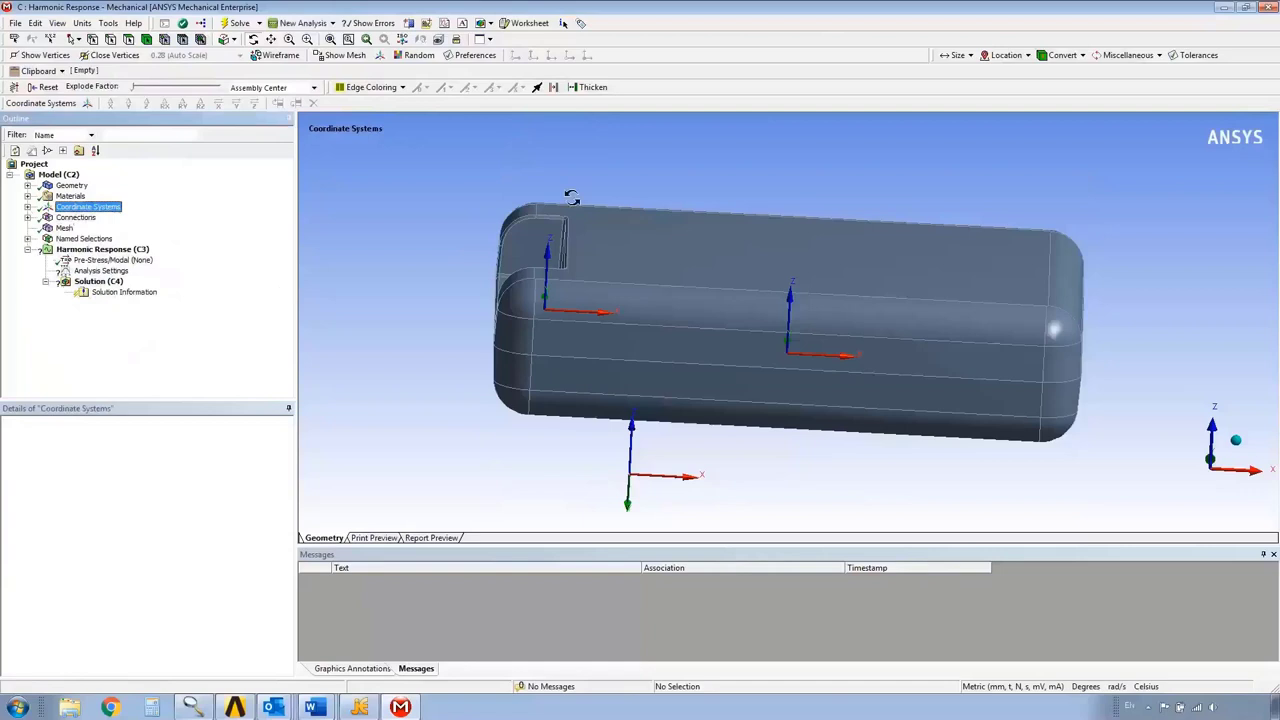
middle_drag(574, 190, 586, 250)
scroll(657, 329, down, 5)
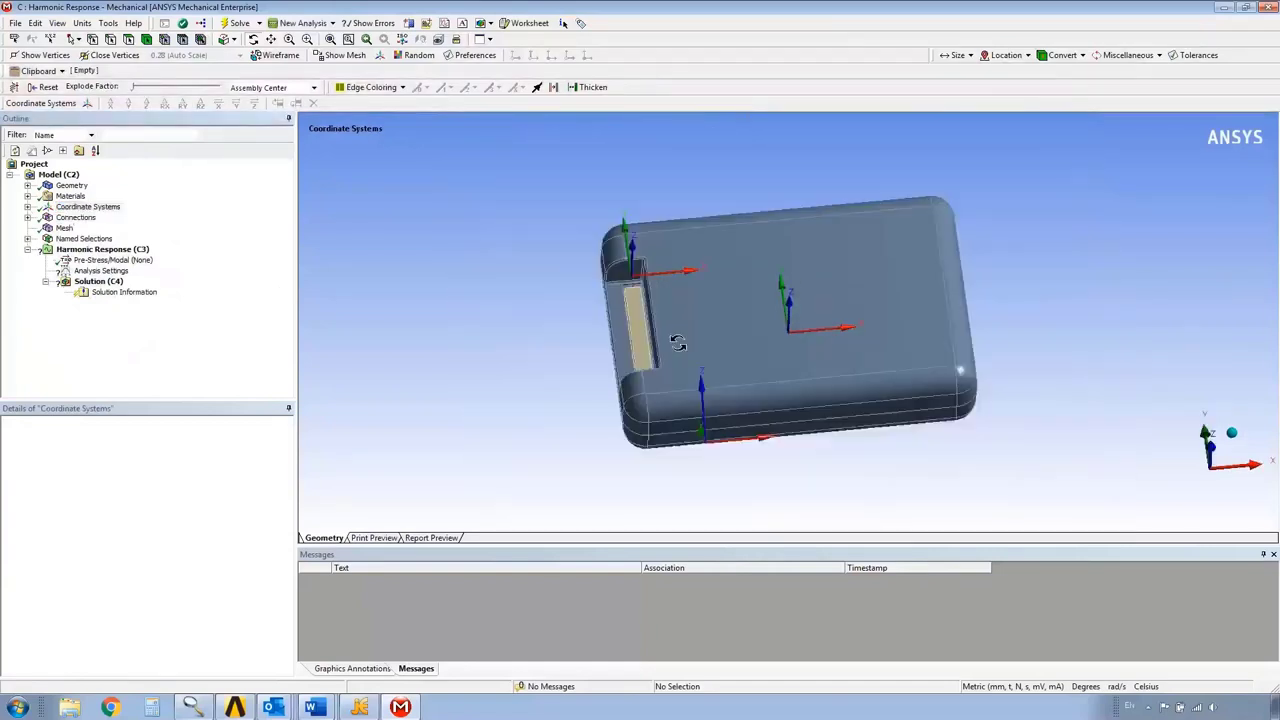
middle_drag(723, 357, 732, 405)
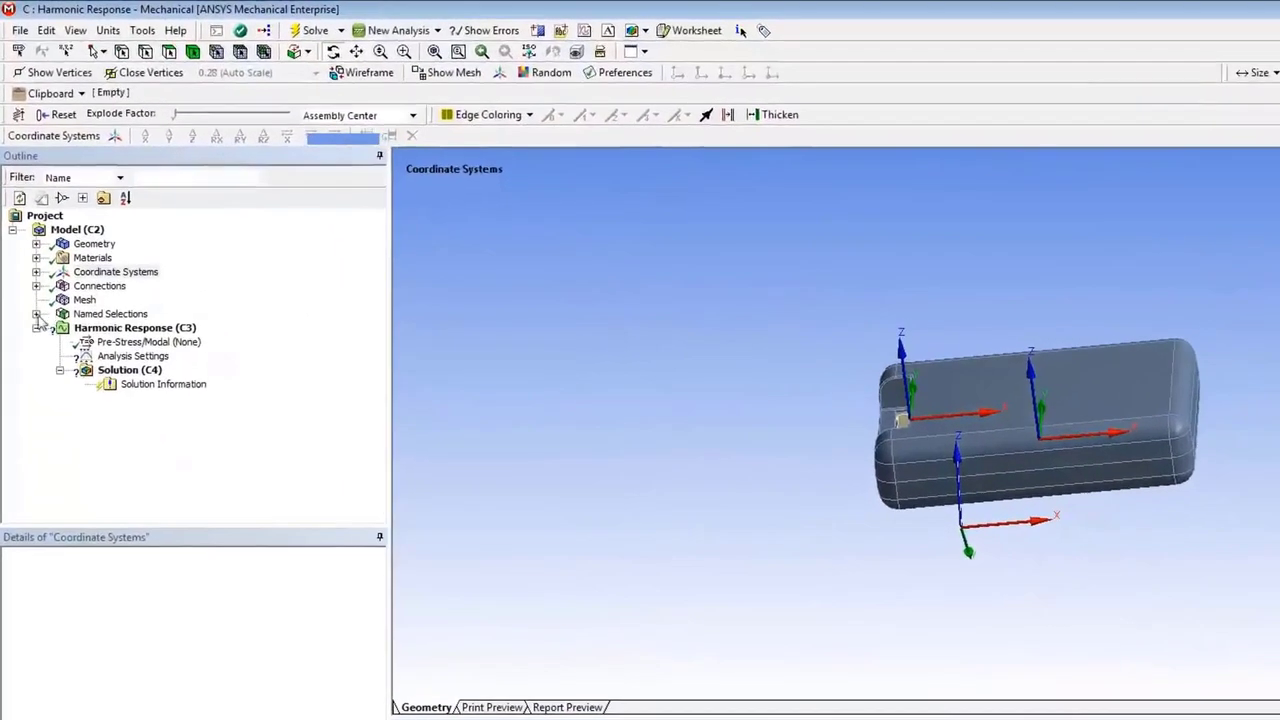
Review the Sherlock Model named selections from COMP_U8 through PCB, highlighting each component's elements in the model, and collapse the list again
click(36, 313)
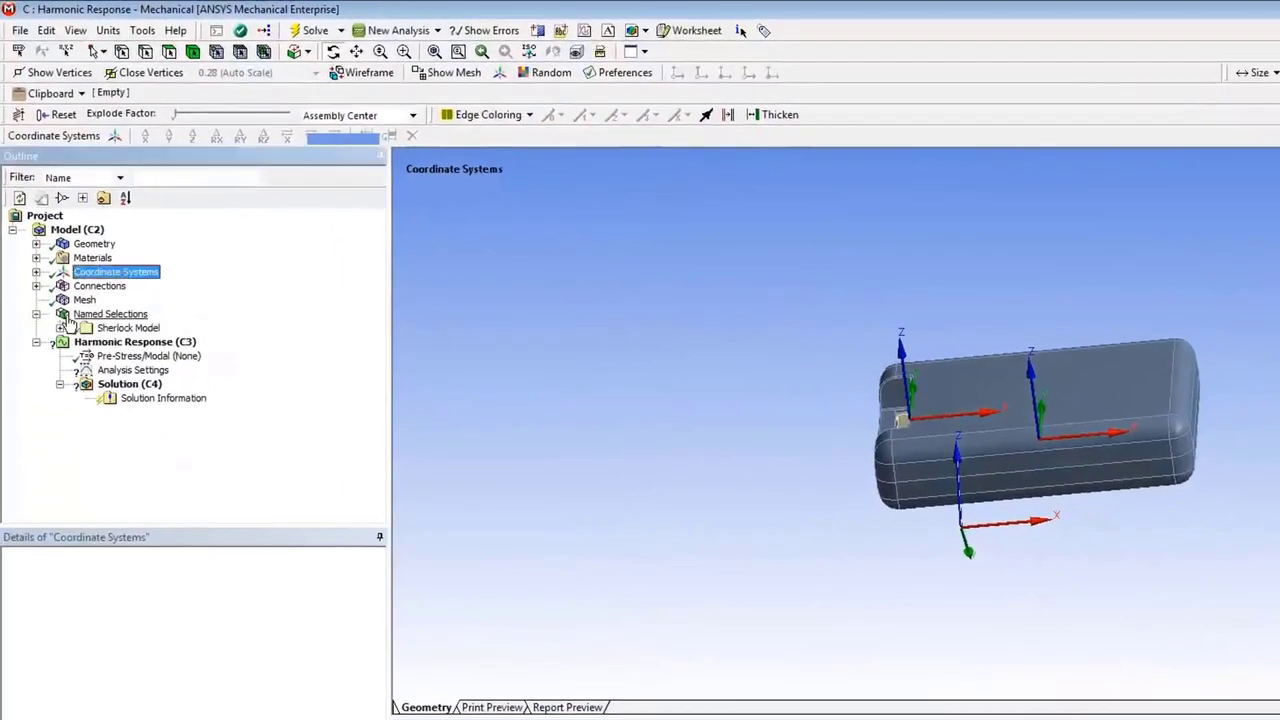
click(62, 314)
click(59, 328)
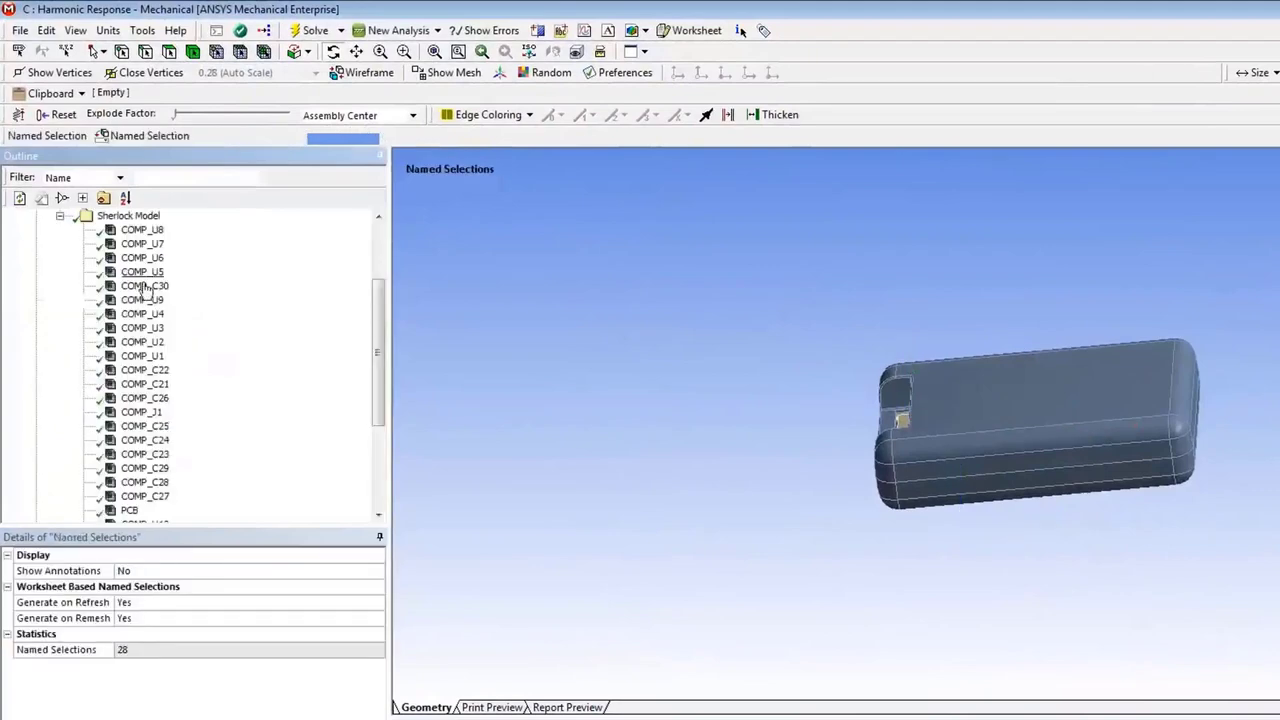
click(135, 232)
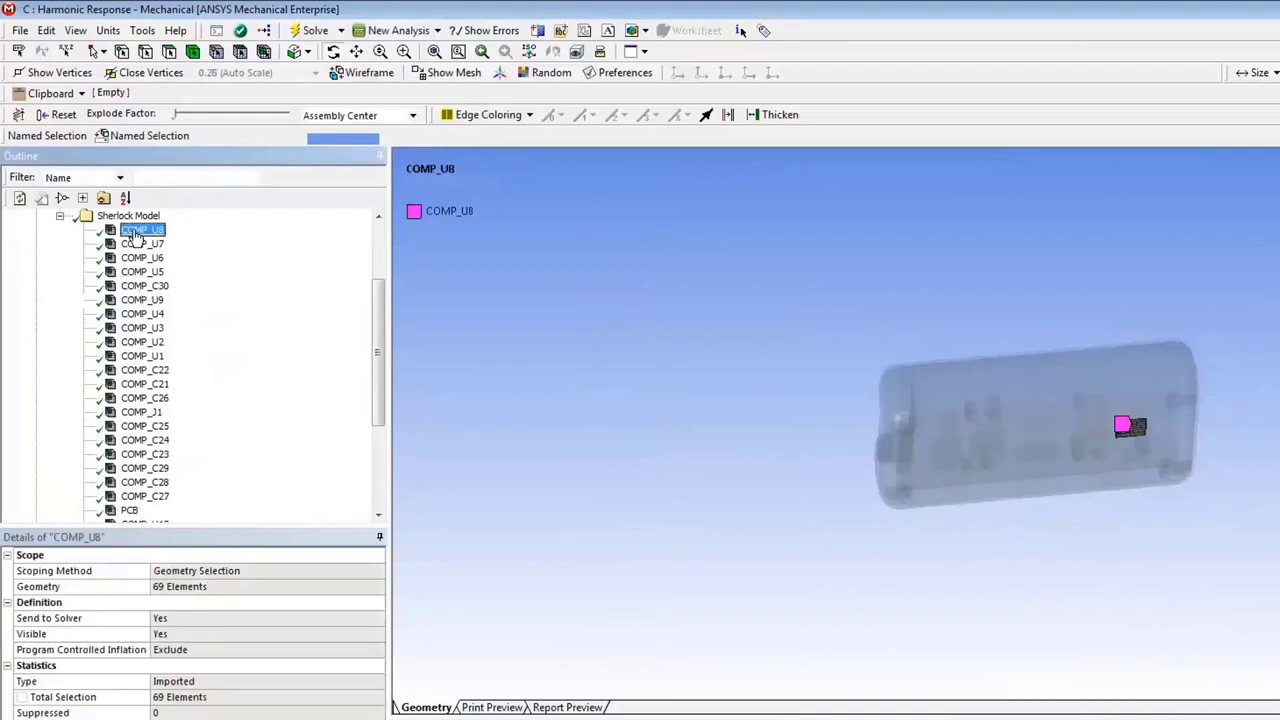
key(Down)
key(Down)
key(Down)
key(Down)
key(Down)
key(Down)
key(Down)
key(Down)
key(Down)
key(Down)
key(Down)
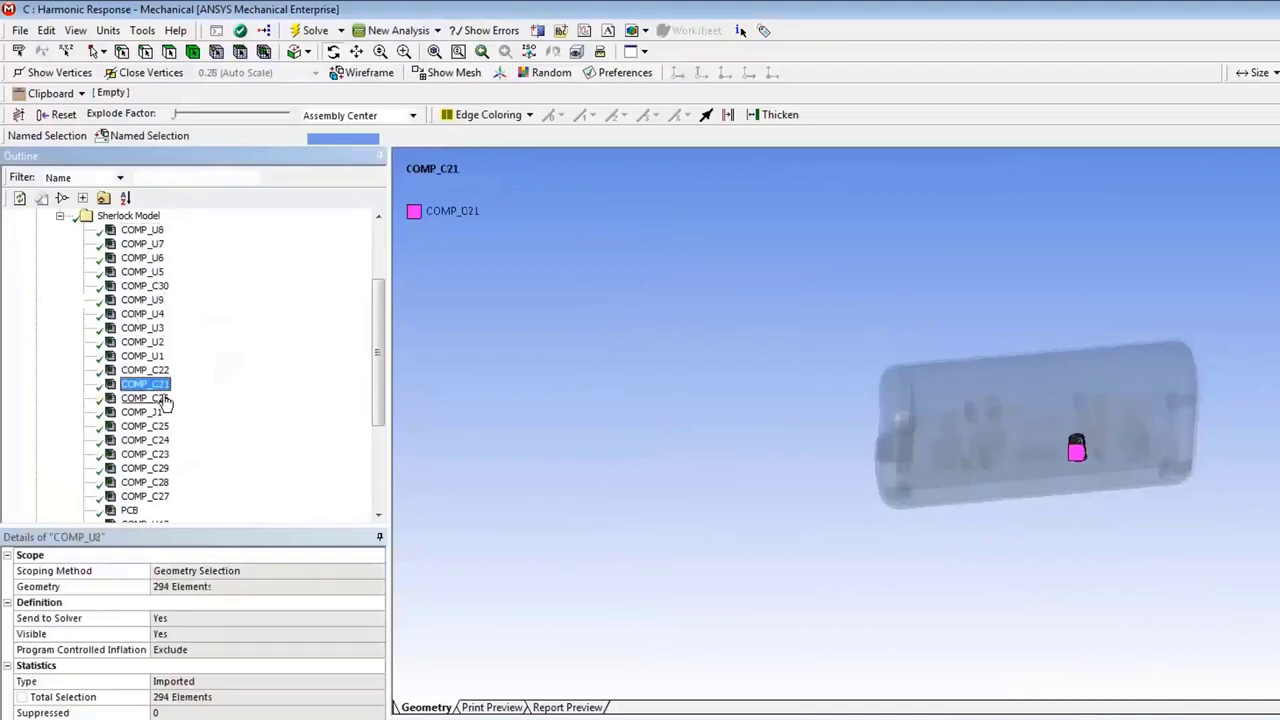
key(Down)
key(Down)
key(Down)
key(Down)
key(Down)
key(Down)
key(Down)
key(Down)
key(Down)
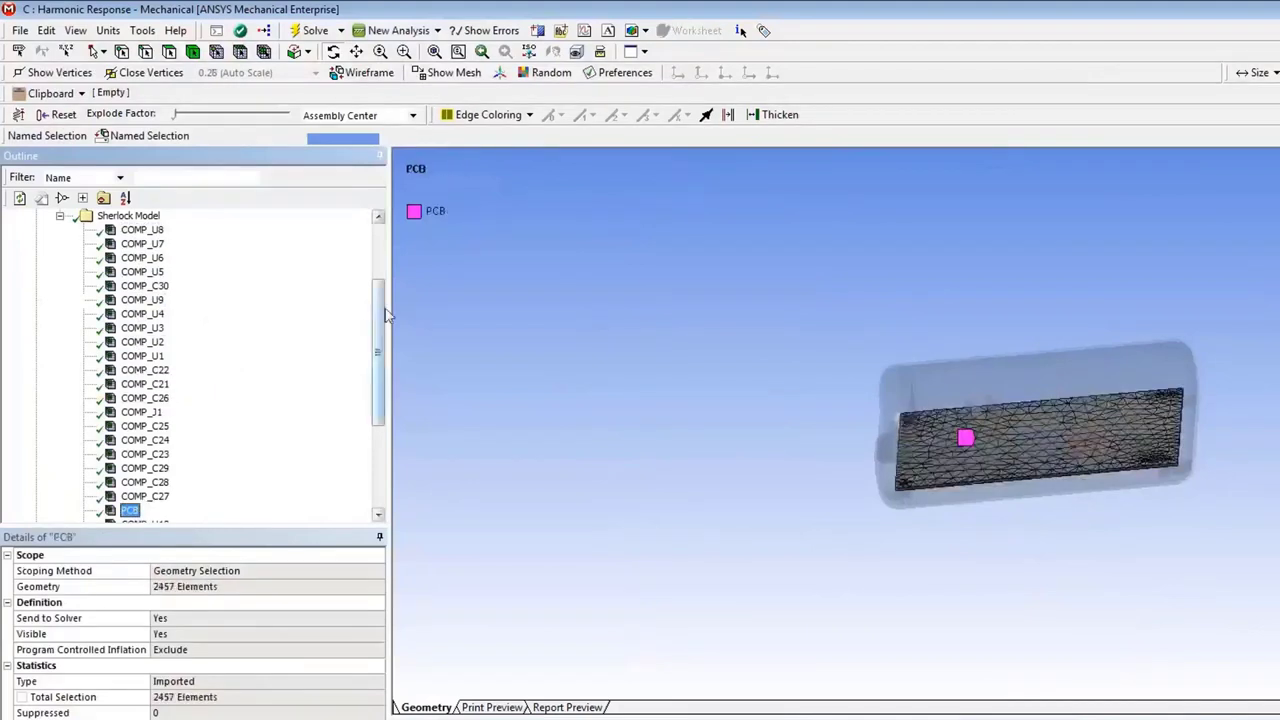
drag(384, 316, 382, 400)
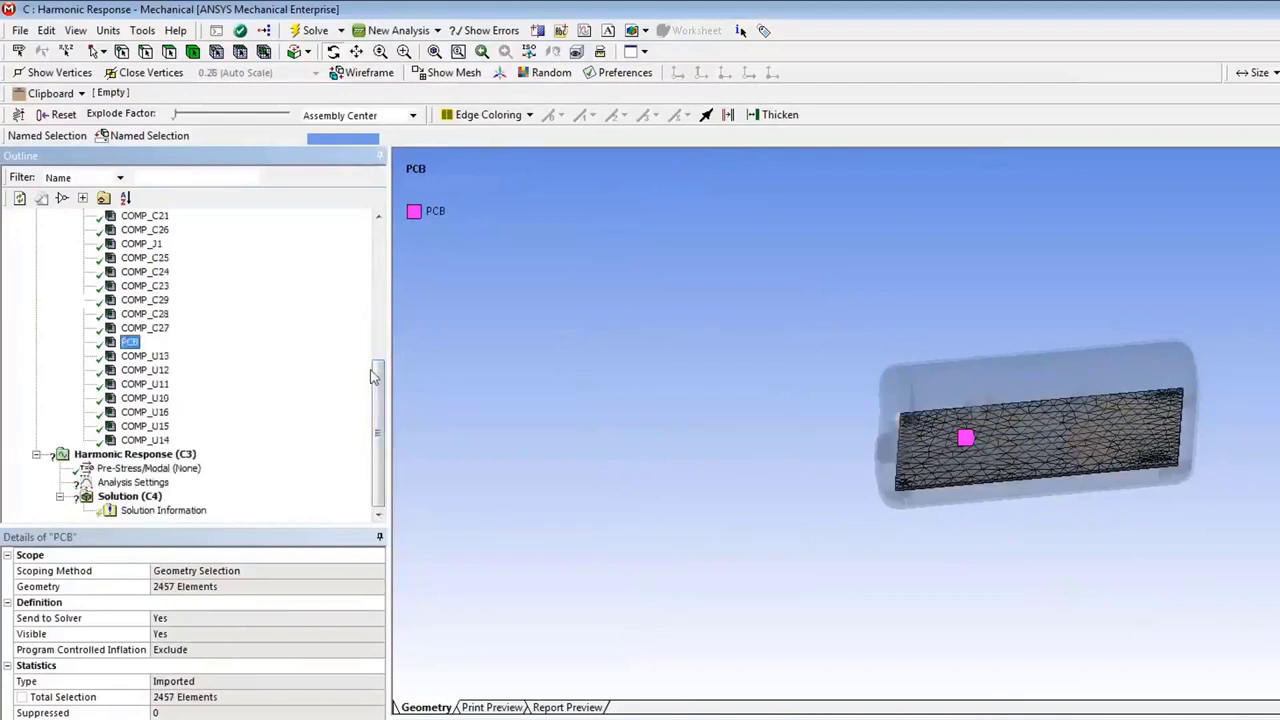
scroll(376, 372, up, 7)
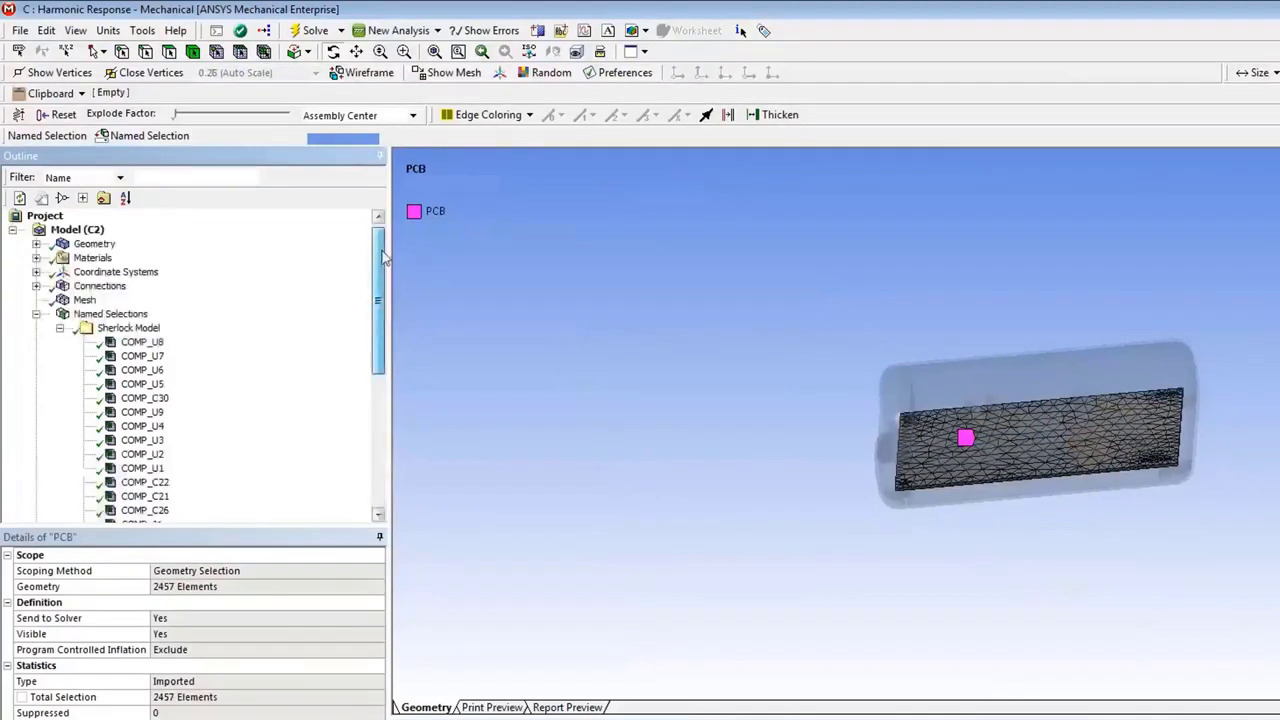
click(59, 328)
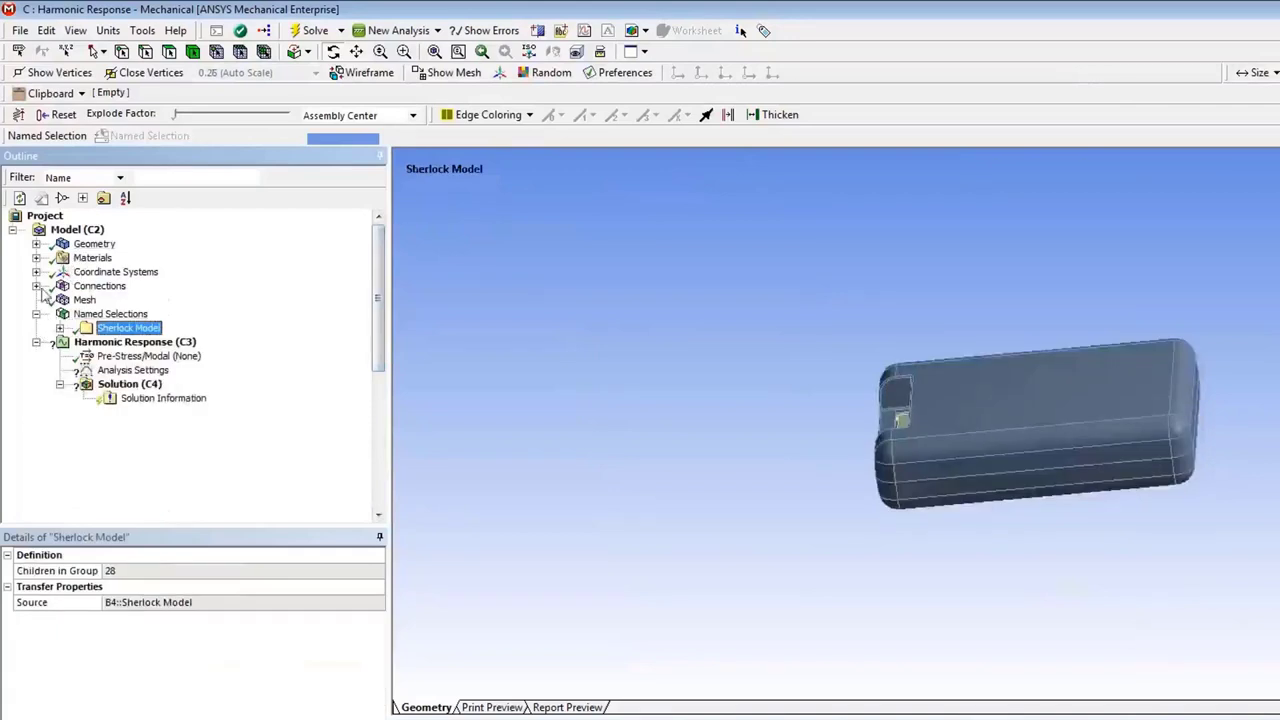
Examine the connections, covering the Sherlock Model contact regions and the Contacts 2 region between the PCB and the chassis
click(37, 287)
click(60, 300)
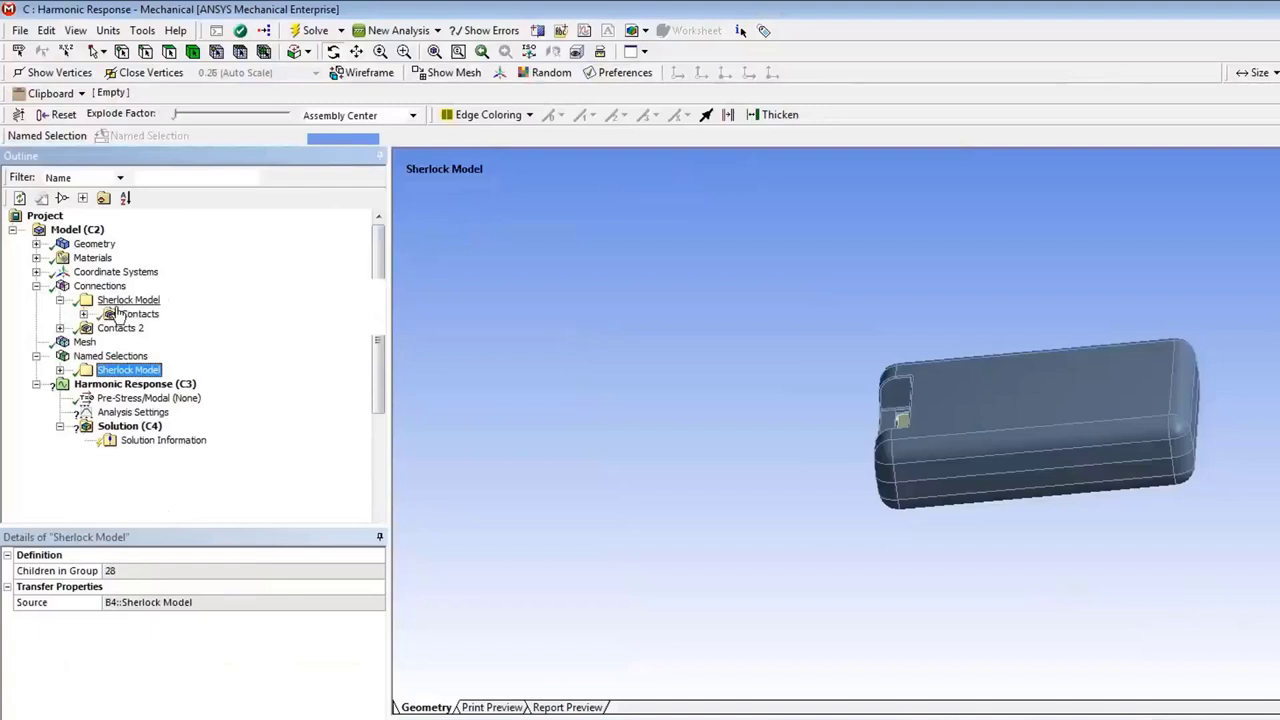
click(84, 314)
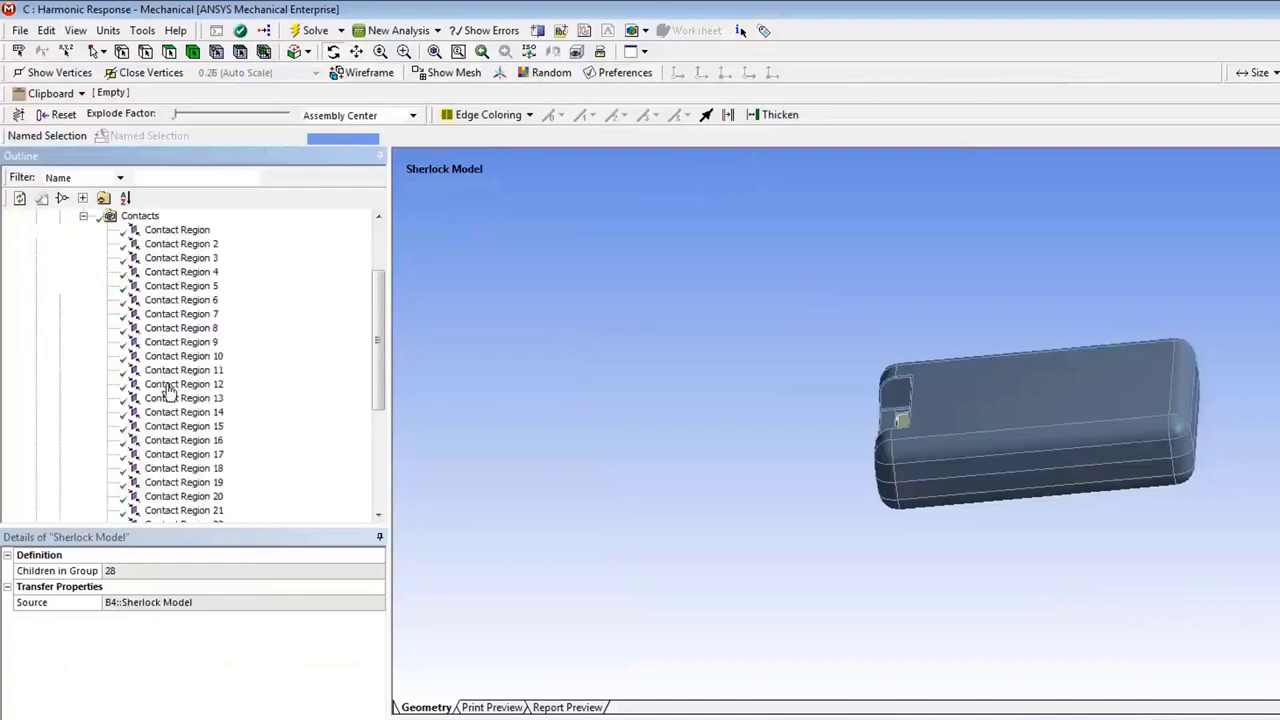
scroll(185, 293, up, 3)
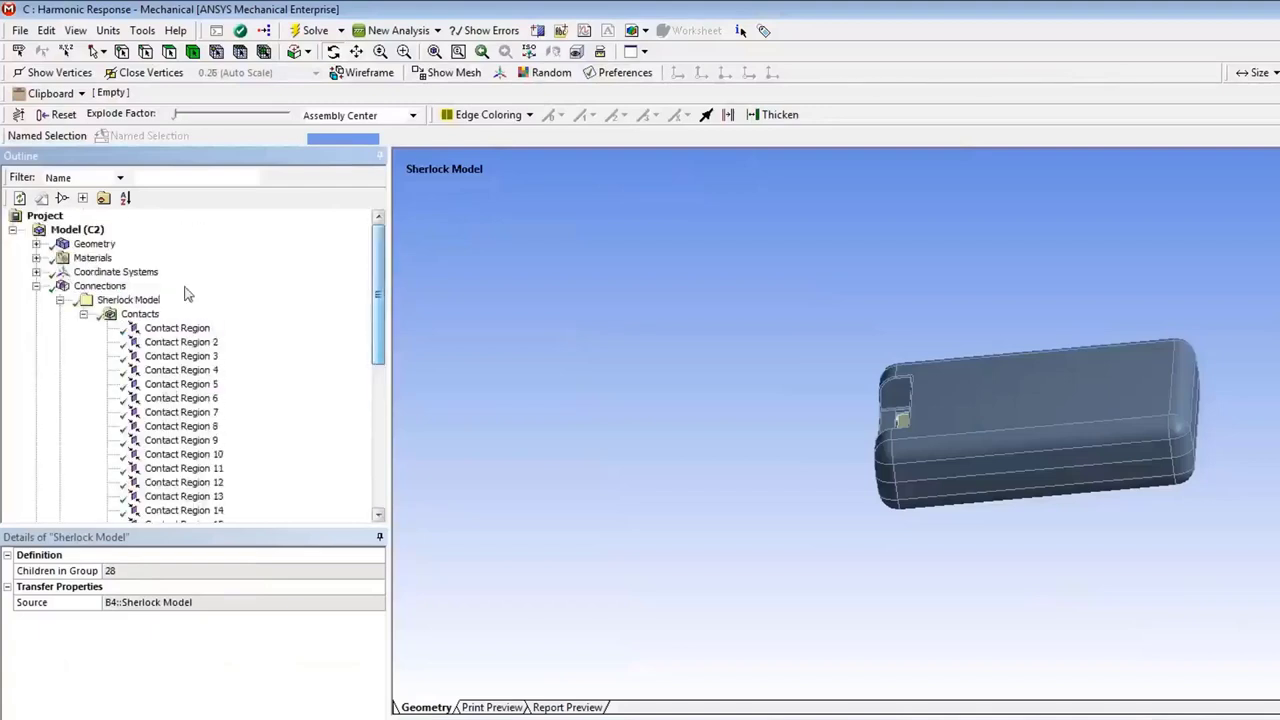
click(84, 314)
click(60, 328)
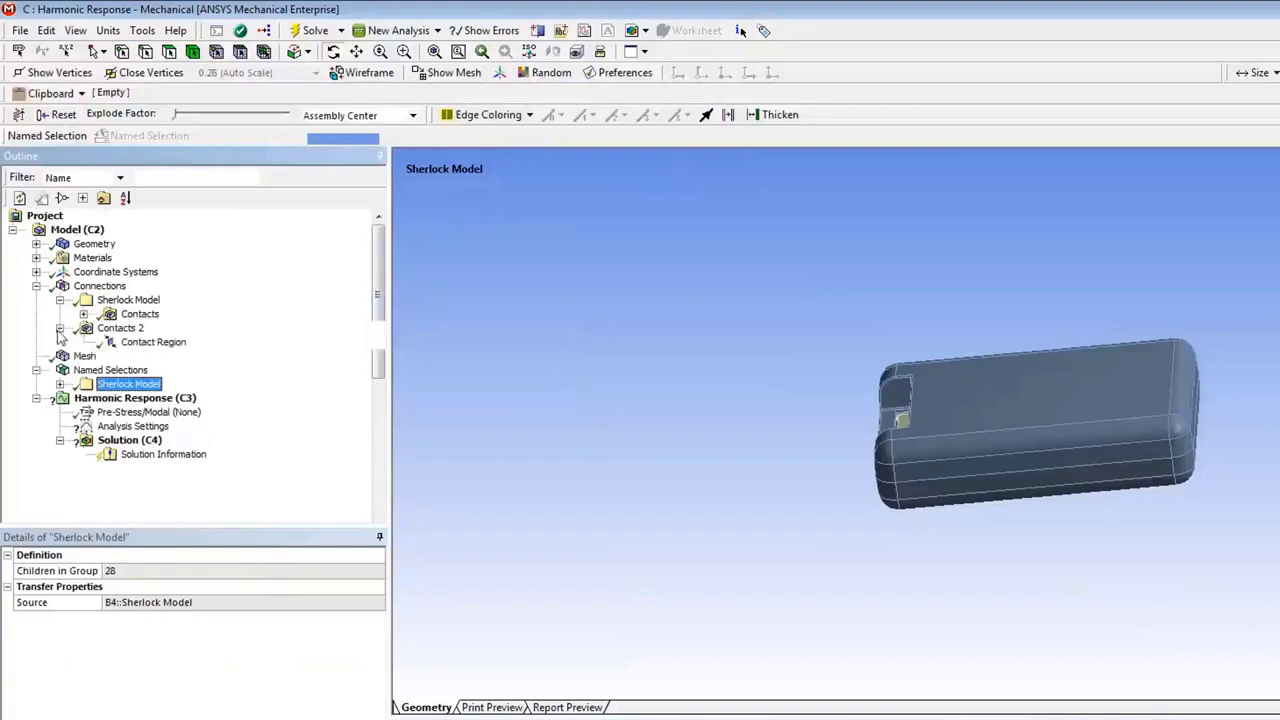
click(152, 343)
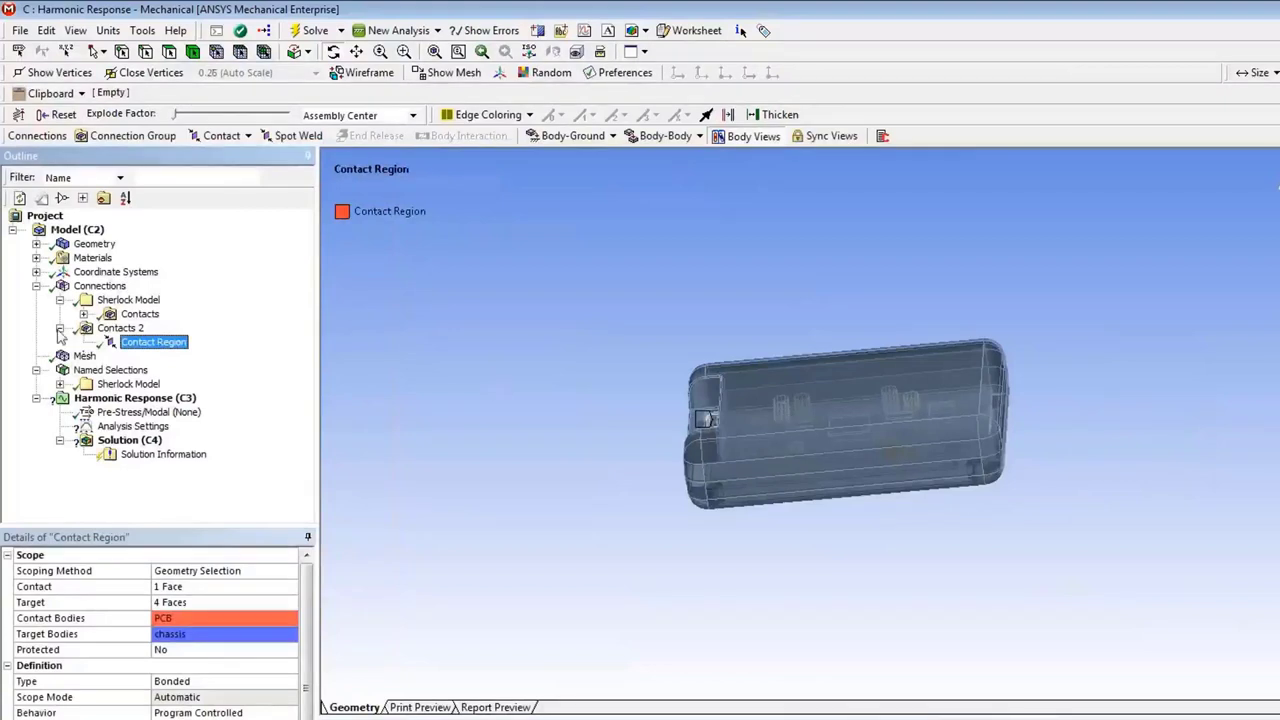
click(36, 286)
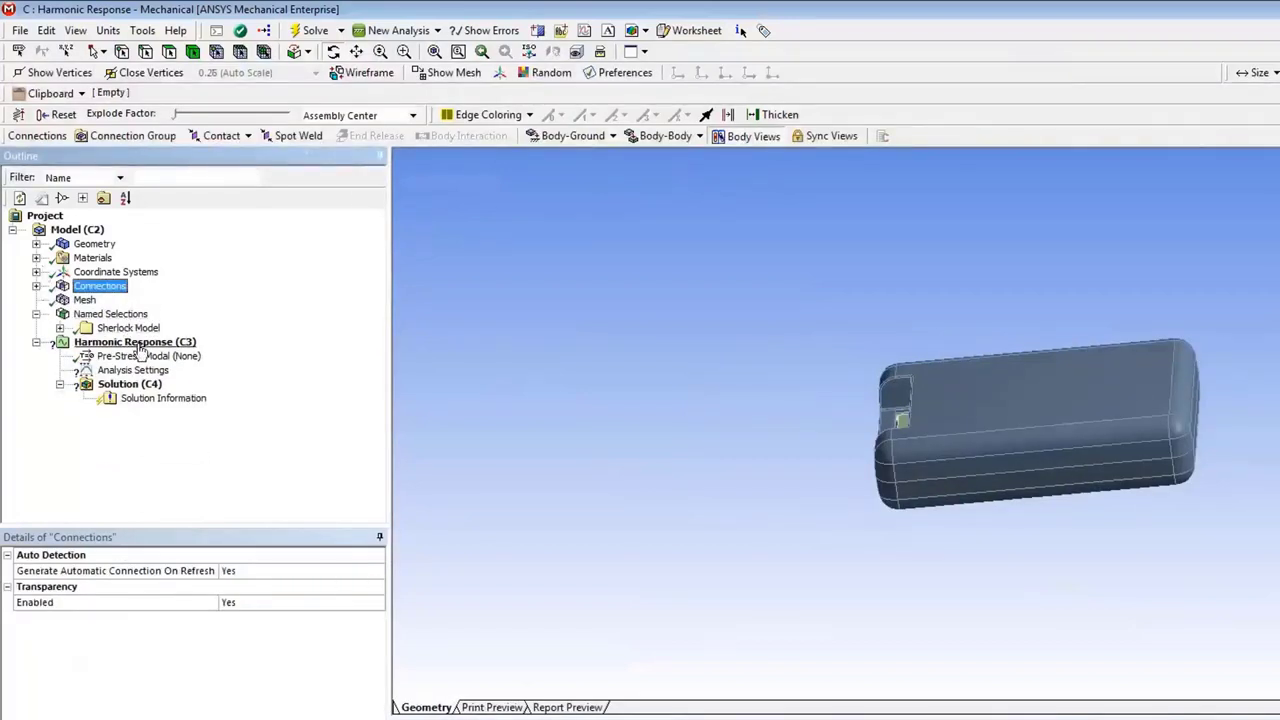
Add a Fixed Support to the harmonic response analysis, scoped to the narrow housing face beside the connector in the end notch
right_click(138, 344)
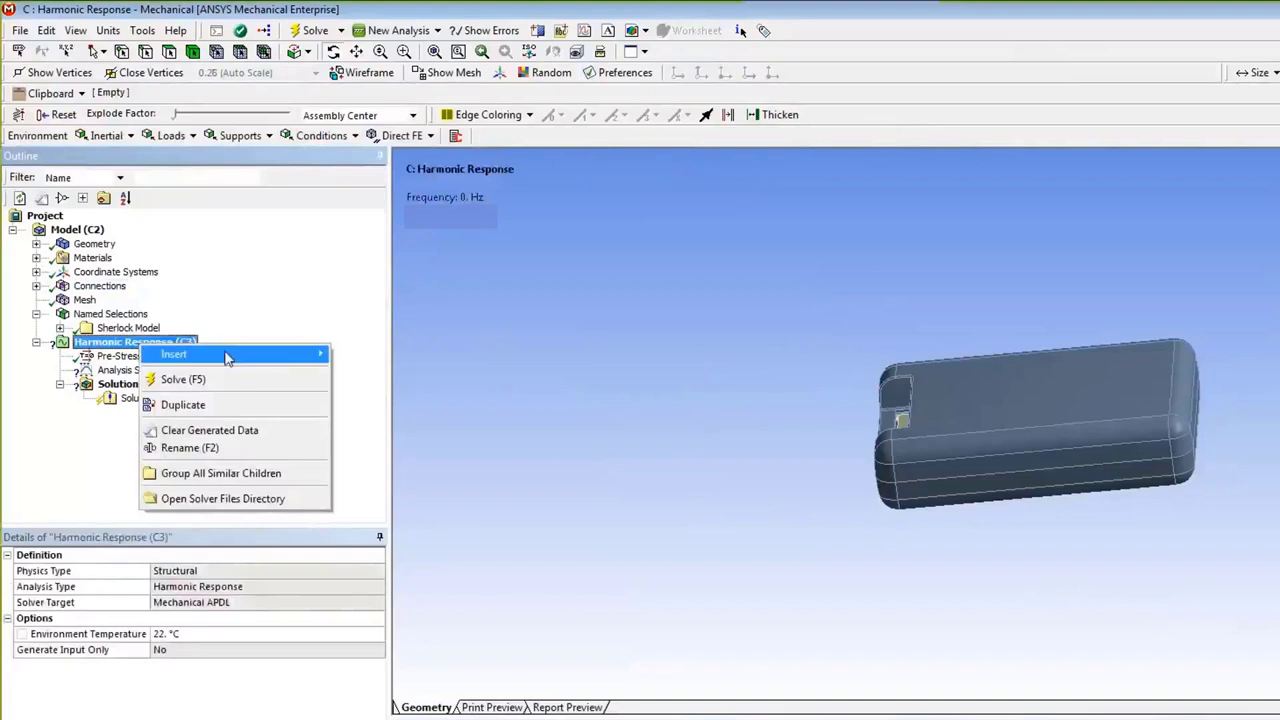
mouse_move(264, 356)
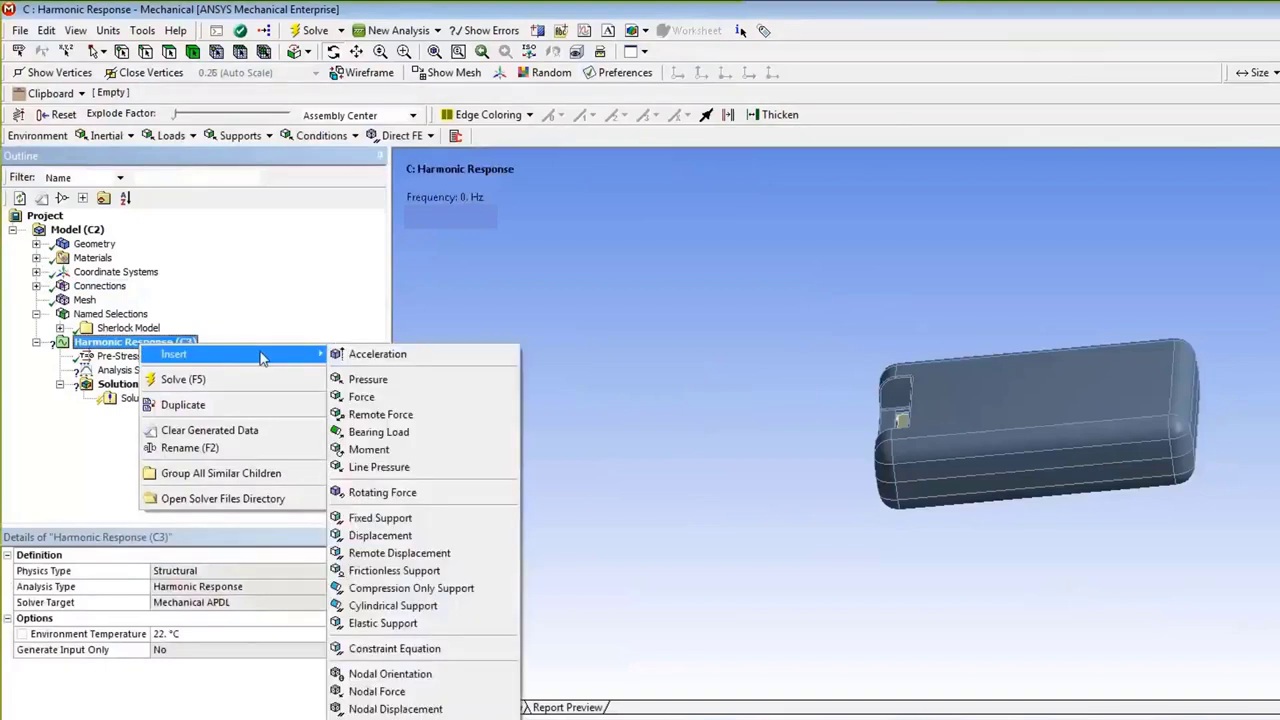
click(400, 517)
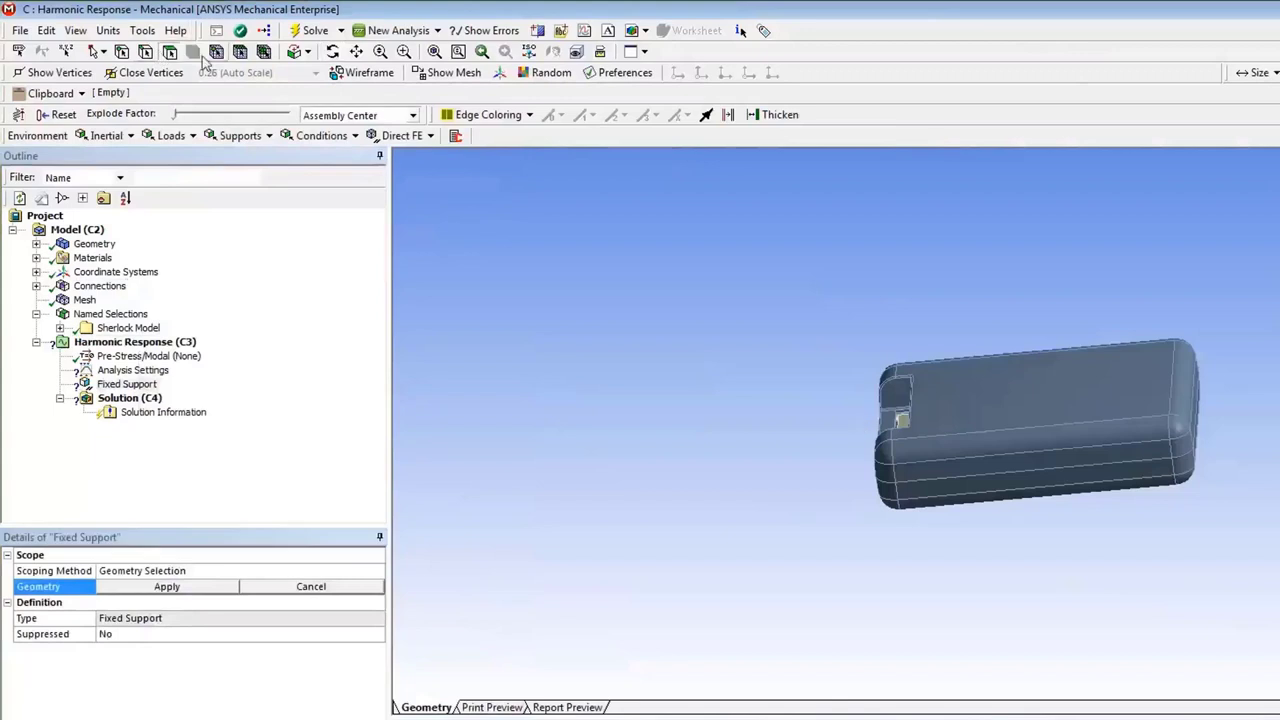
click(333, 51)
drag(900, 277, 1005, 423)
scroll(894, 514, up, 5)
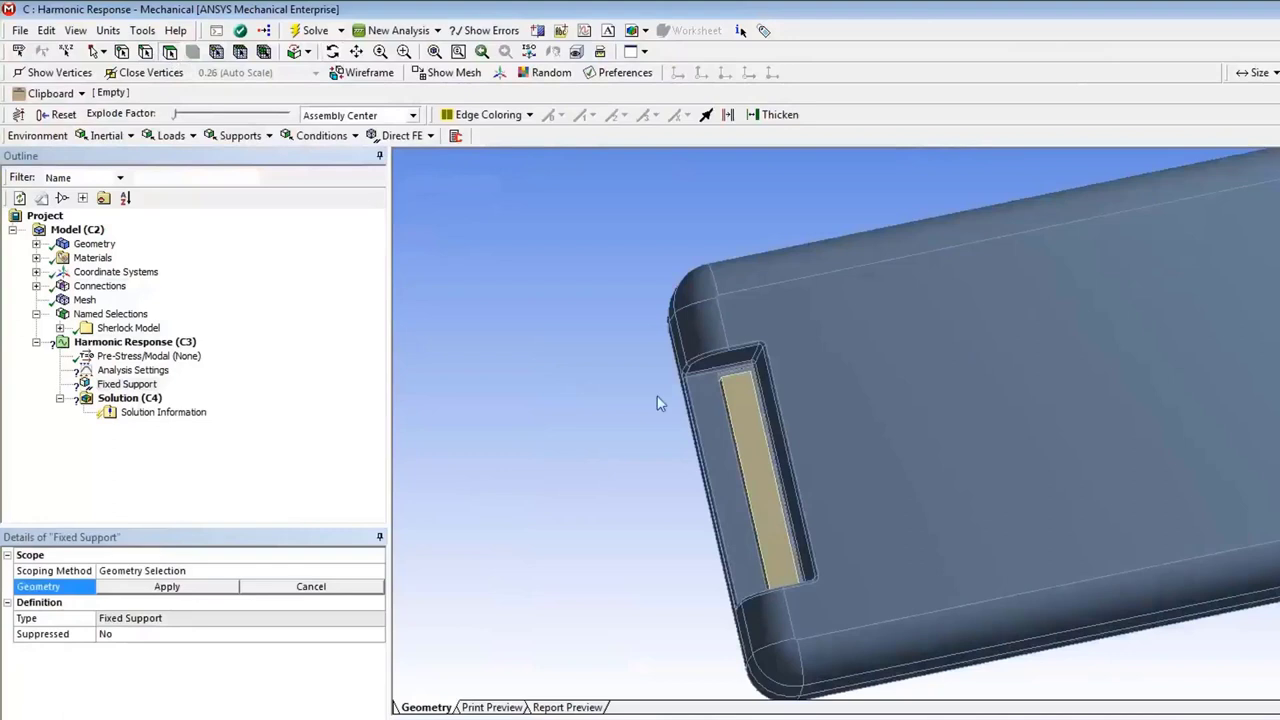
click(716, 447)
click(160, 584)
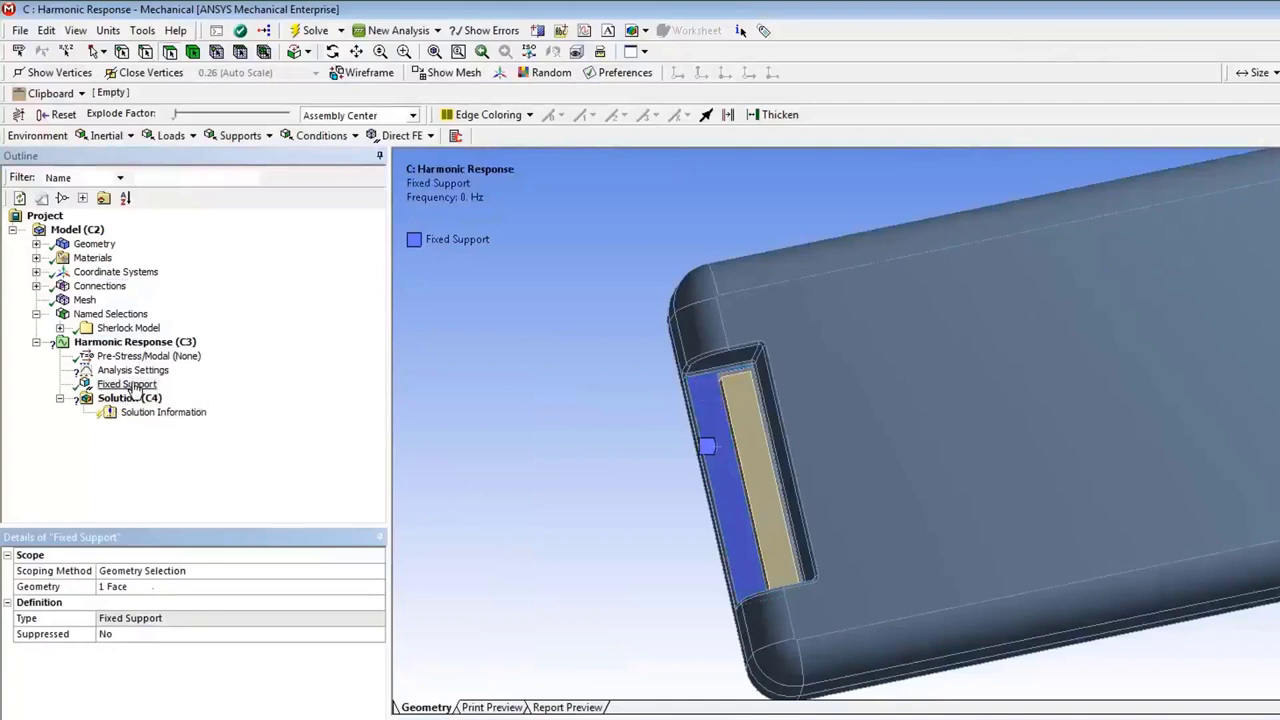
Add an Acceleration load to the harmonic response, defined by components, with a Z component of 9810 mm/s²
right_click(138, 342)
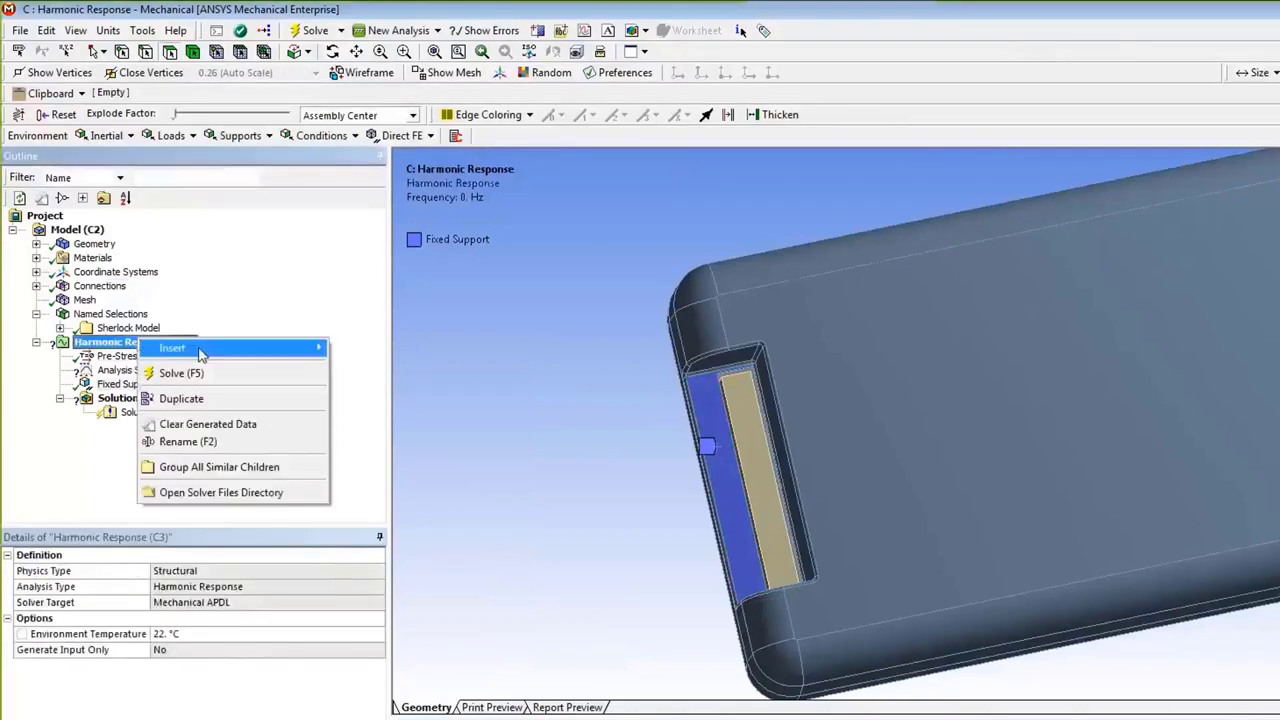
mouse_move(200, 350)
click(390, 342)
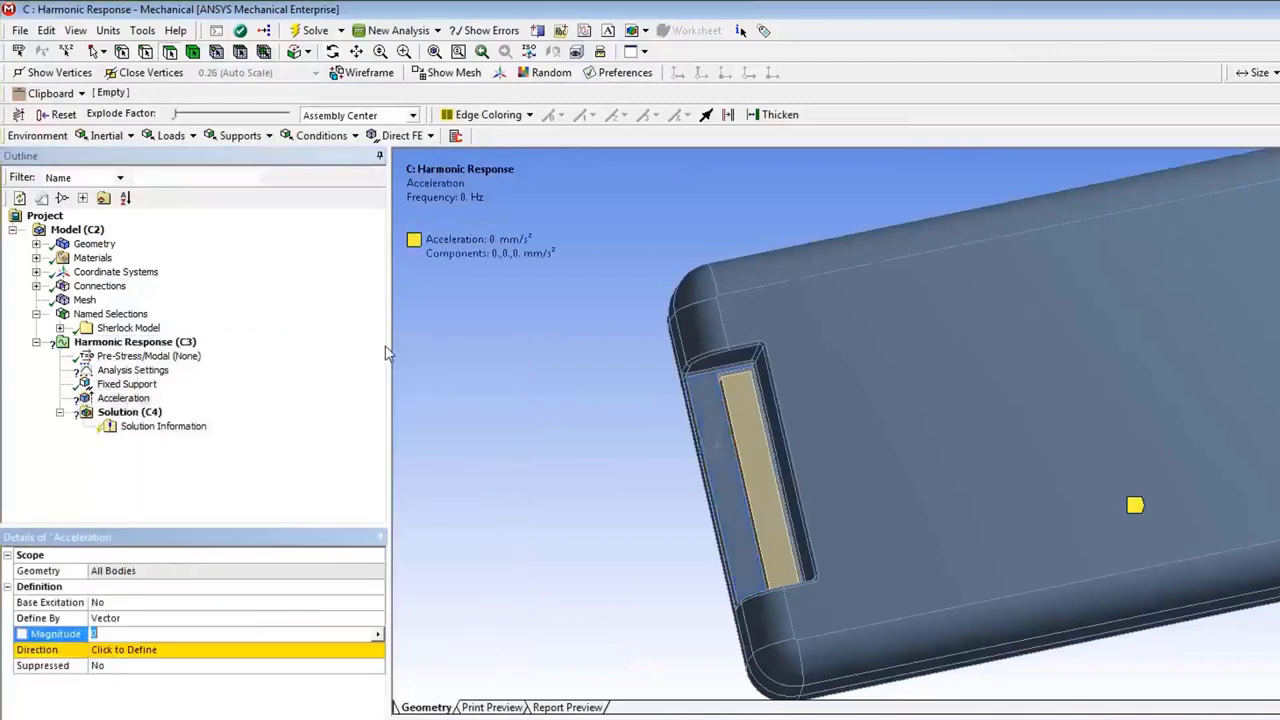
click(280, 617)
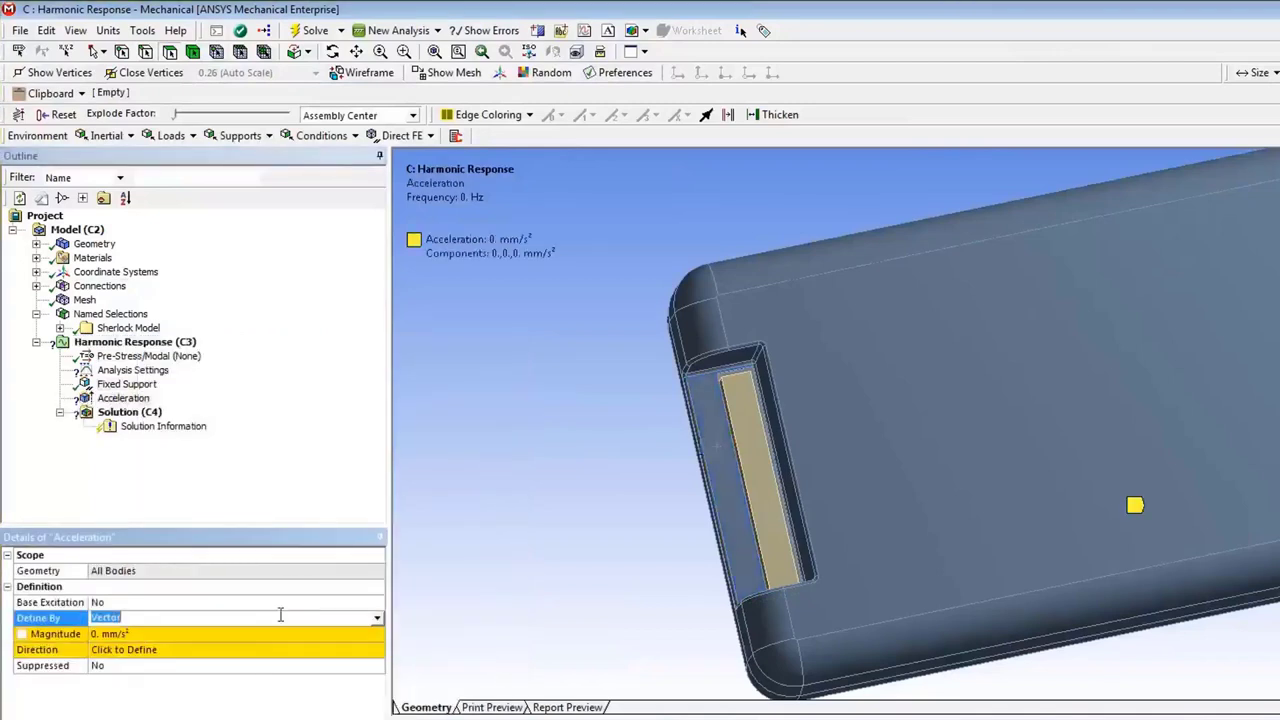
click(377, 618)
click(194, 638)
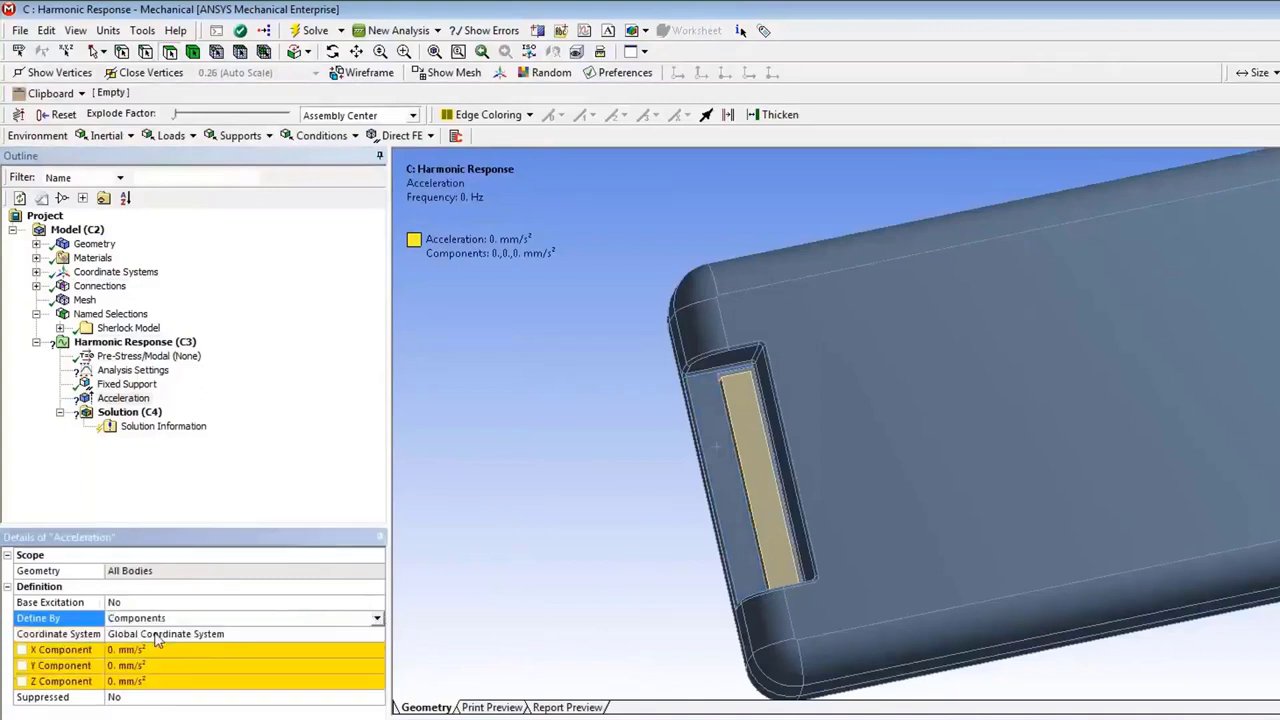
click(131, 683)
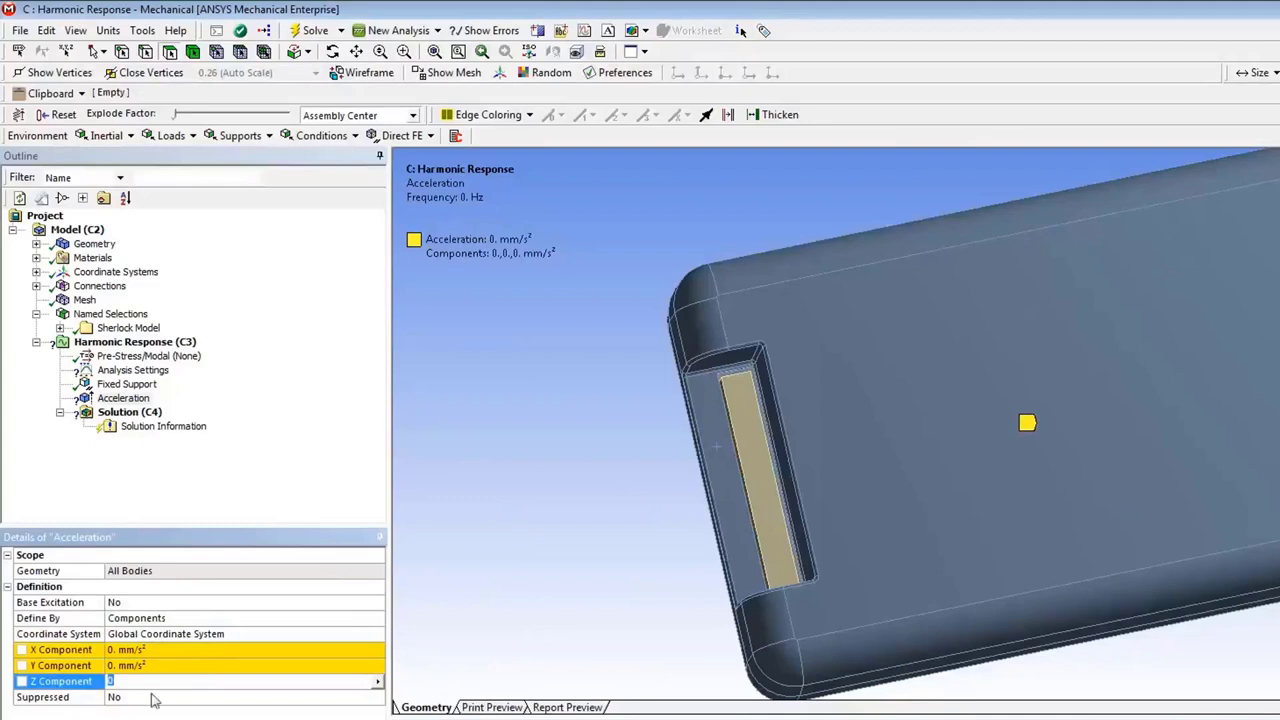
text(9810)
key(Return)
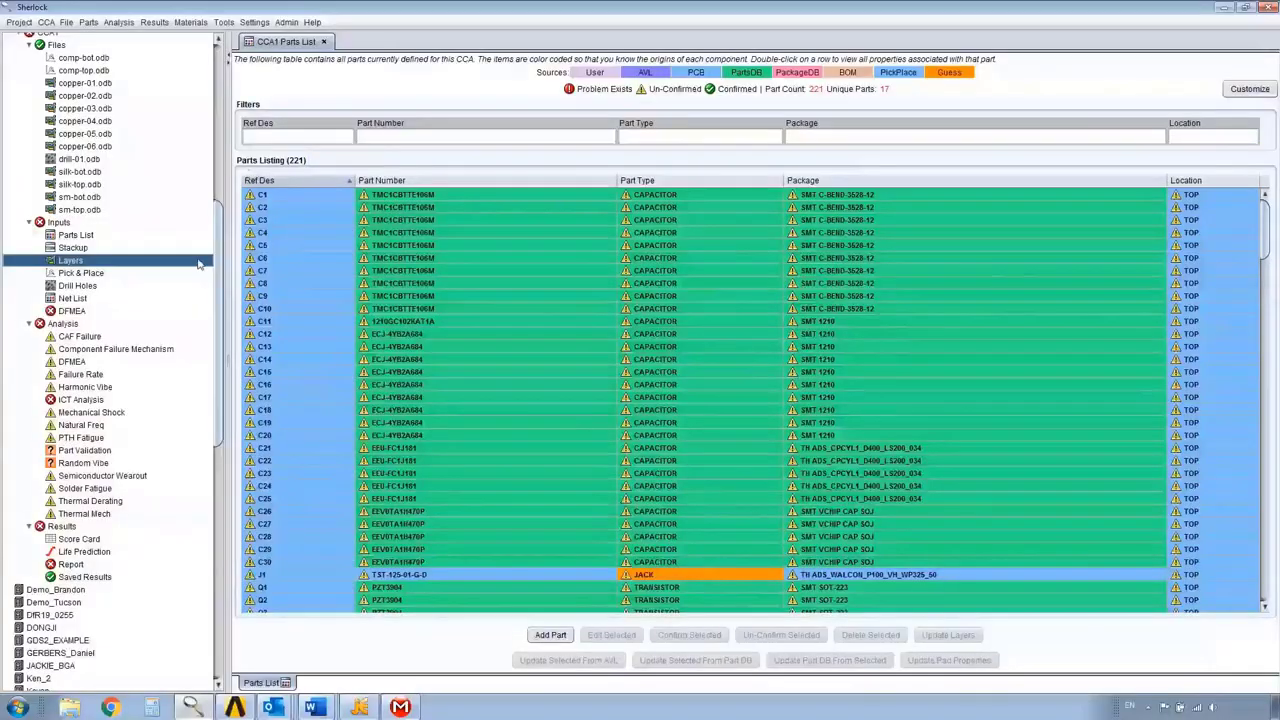
Switch to Sherlock, check the load direction of the 03 Shipping RV Z random vibe event, and return to Mechanical
scroll(88, 287, up, 10)
double_click(88, 279)
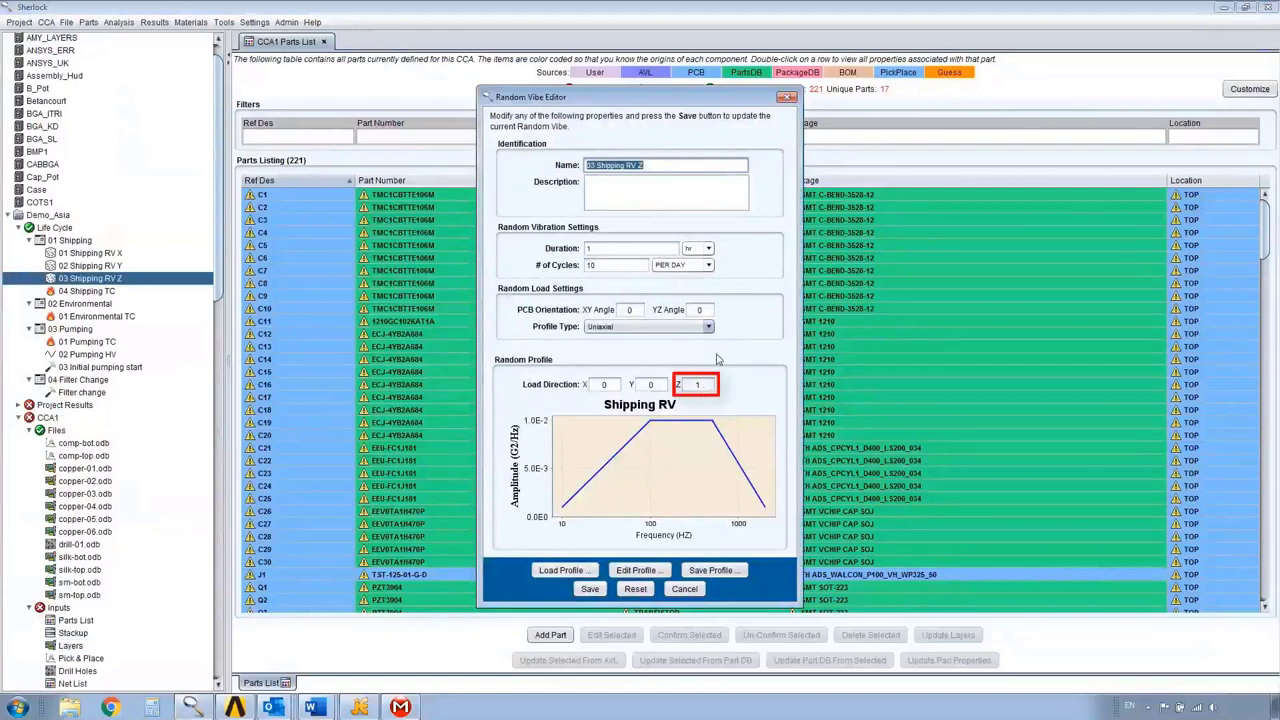
click(787, 98)
click(1224, 8)
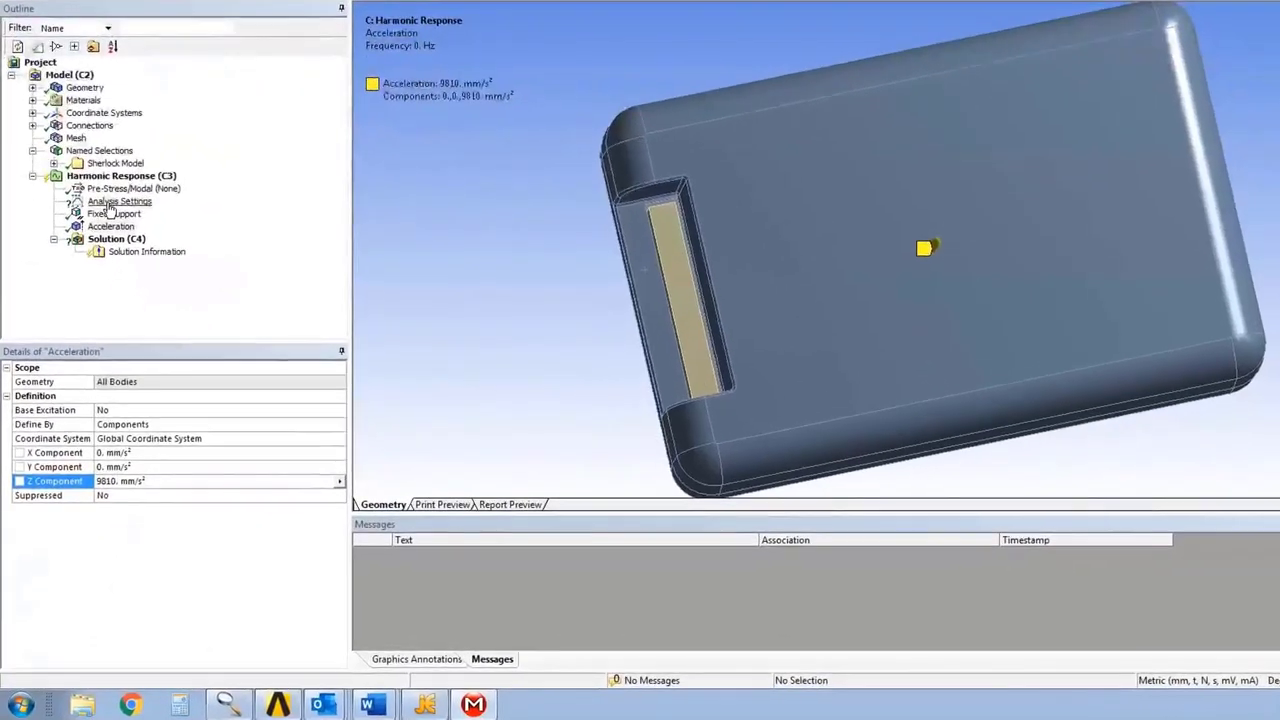
In the harmonic response analysis settings, set the frequency range minimum to 20 Hz and the maximum to 2000 Hz
click(93, 286)
click(160, 396)
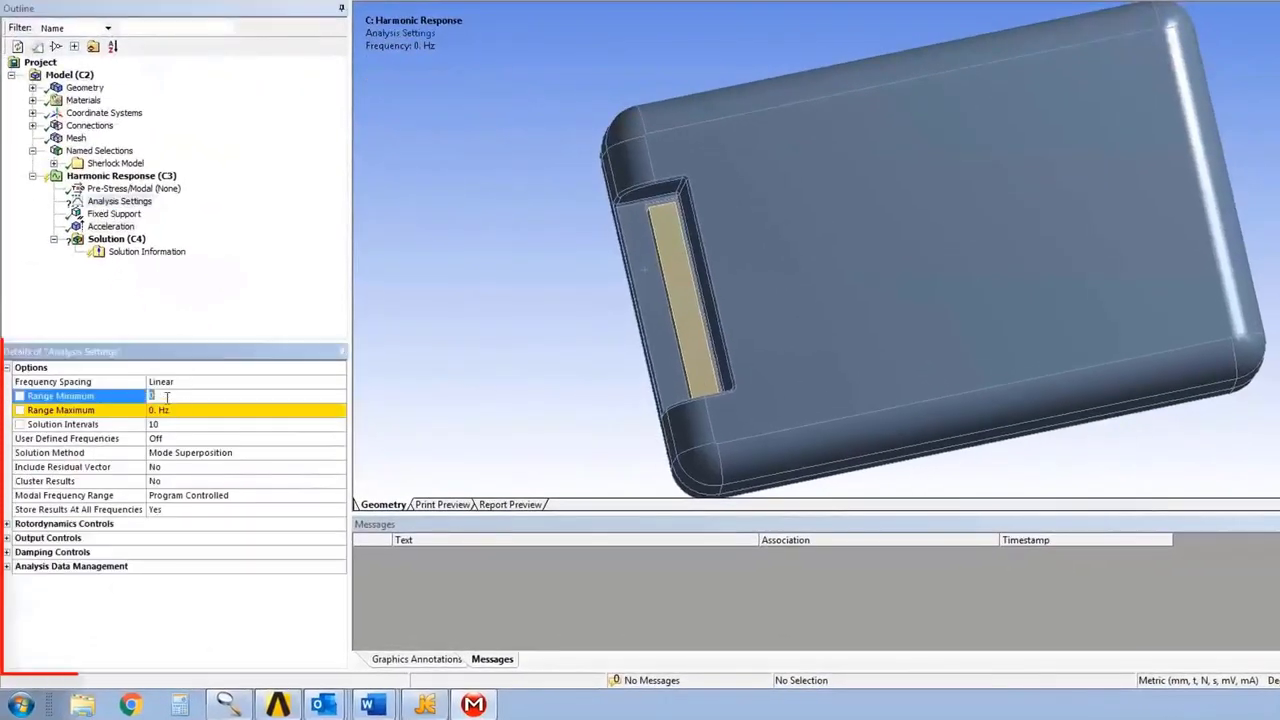
text(20)
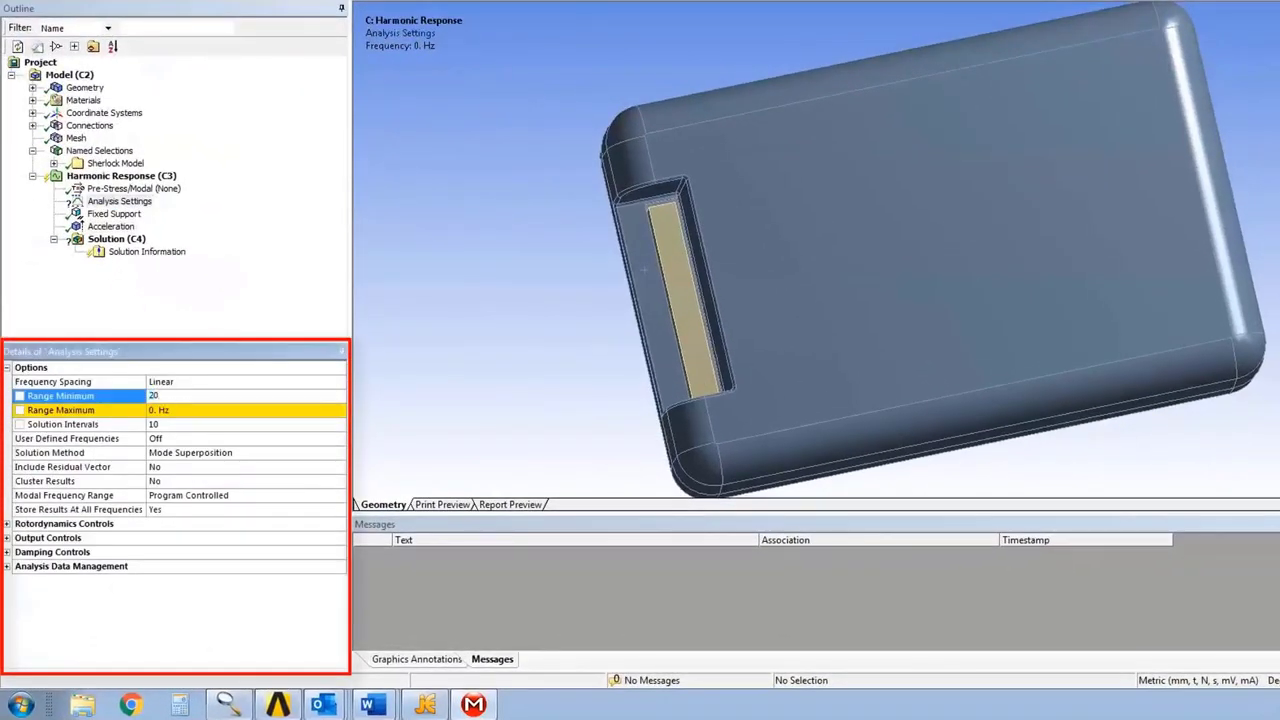
click(160, 410)
text(2)
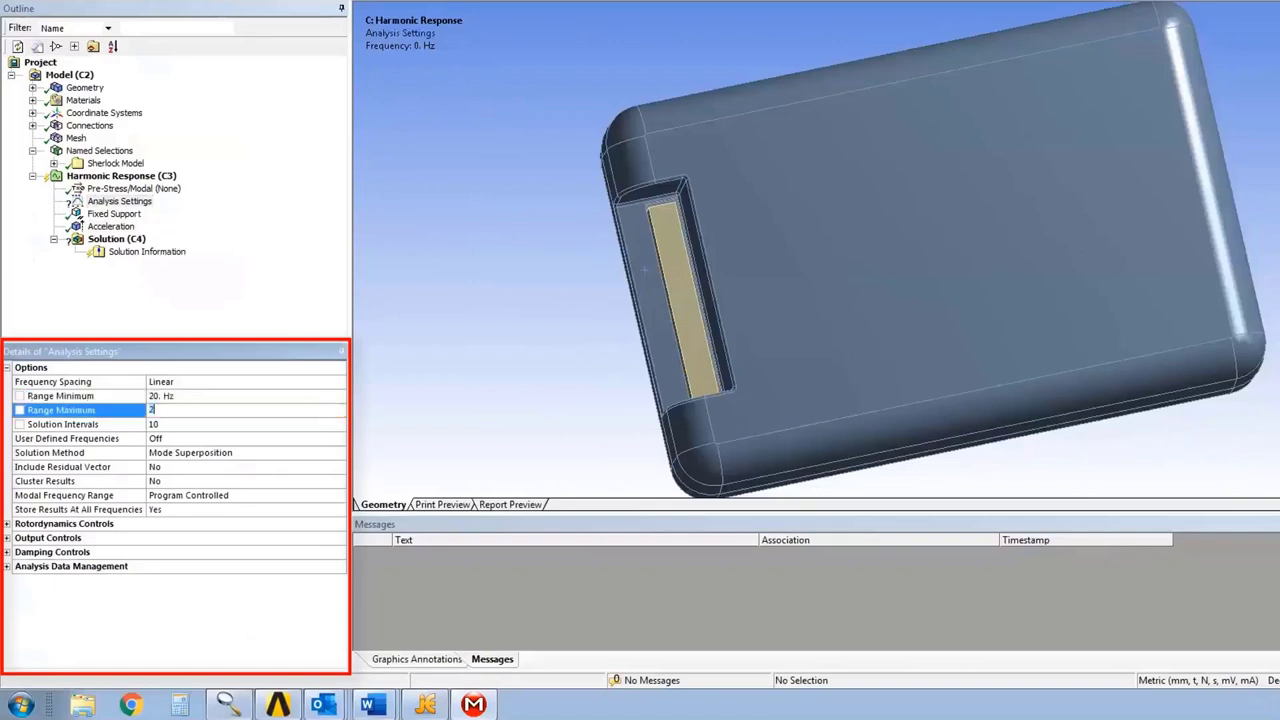
text(000)
Enable Cluster Results for the harmonic response solution
click(168, 483)
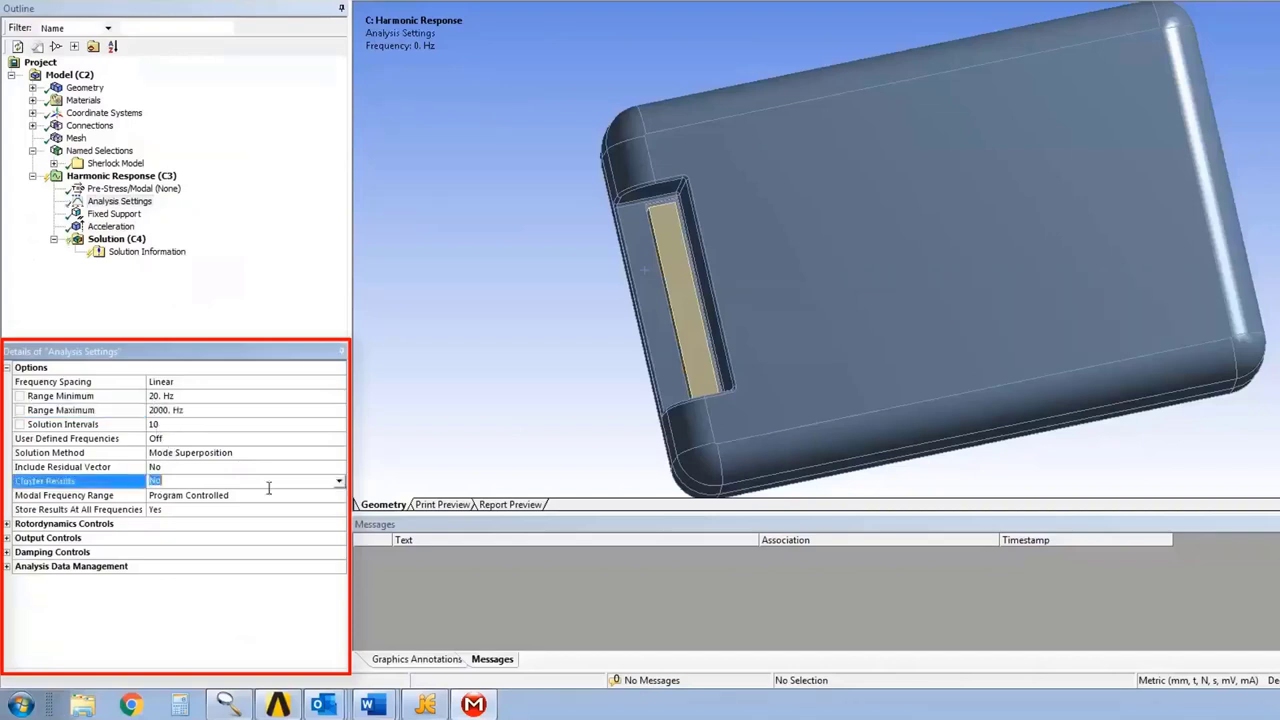
click(339, 482)
click(155, 503)
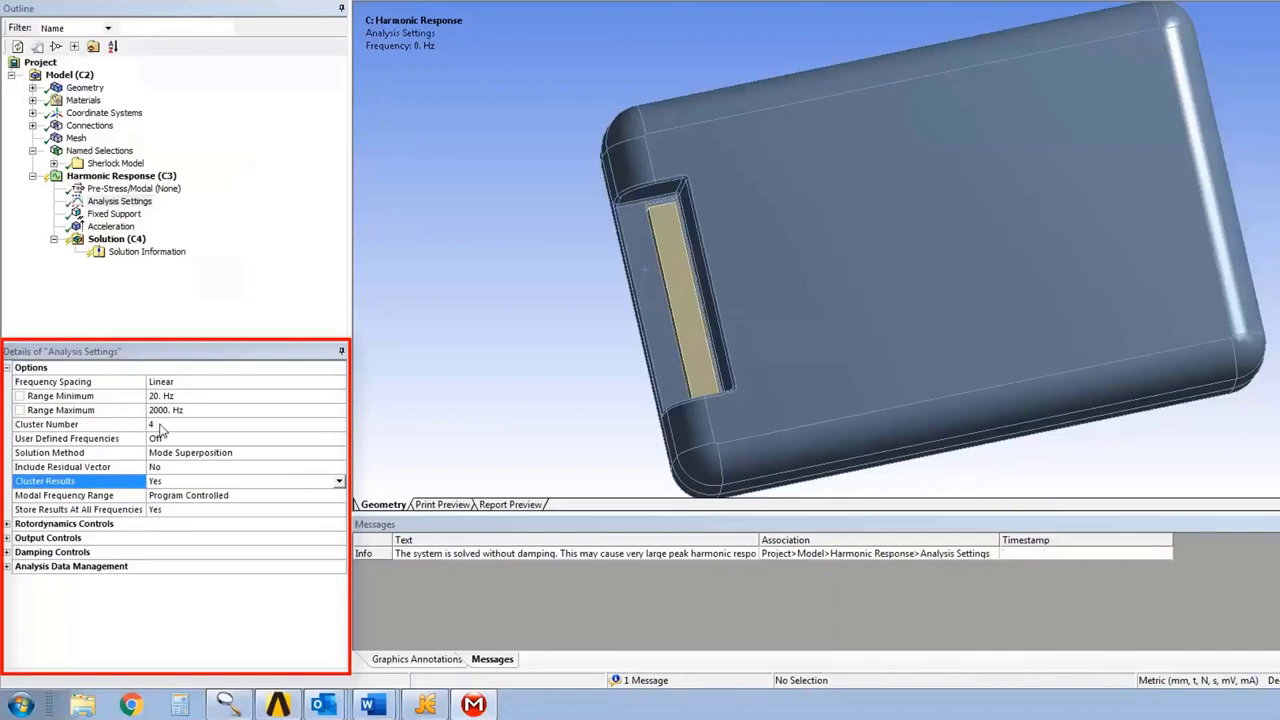
Make the modal frequency range manual, with at most 4 modes to find between 20 Hz and 2000 Hz
click(296, 494)
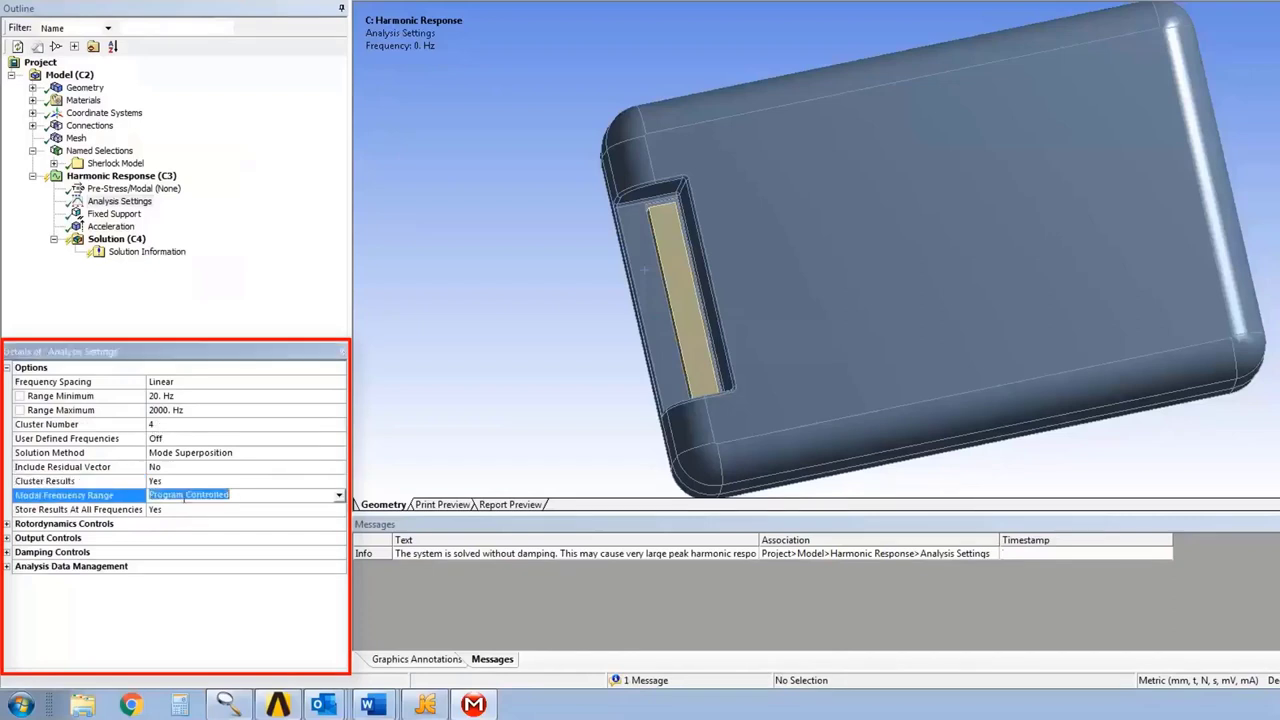
click(339, 494)
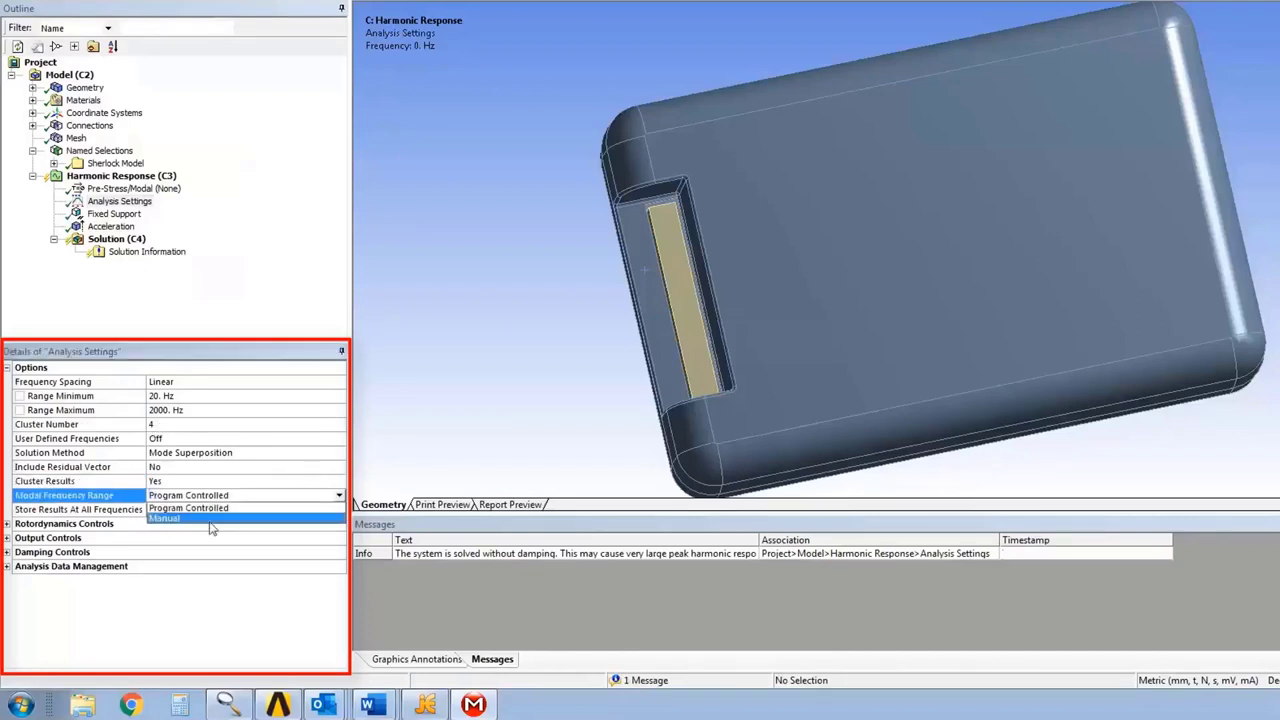
click(200, 516)
click(170, 510)
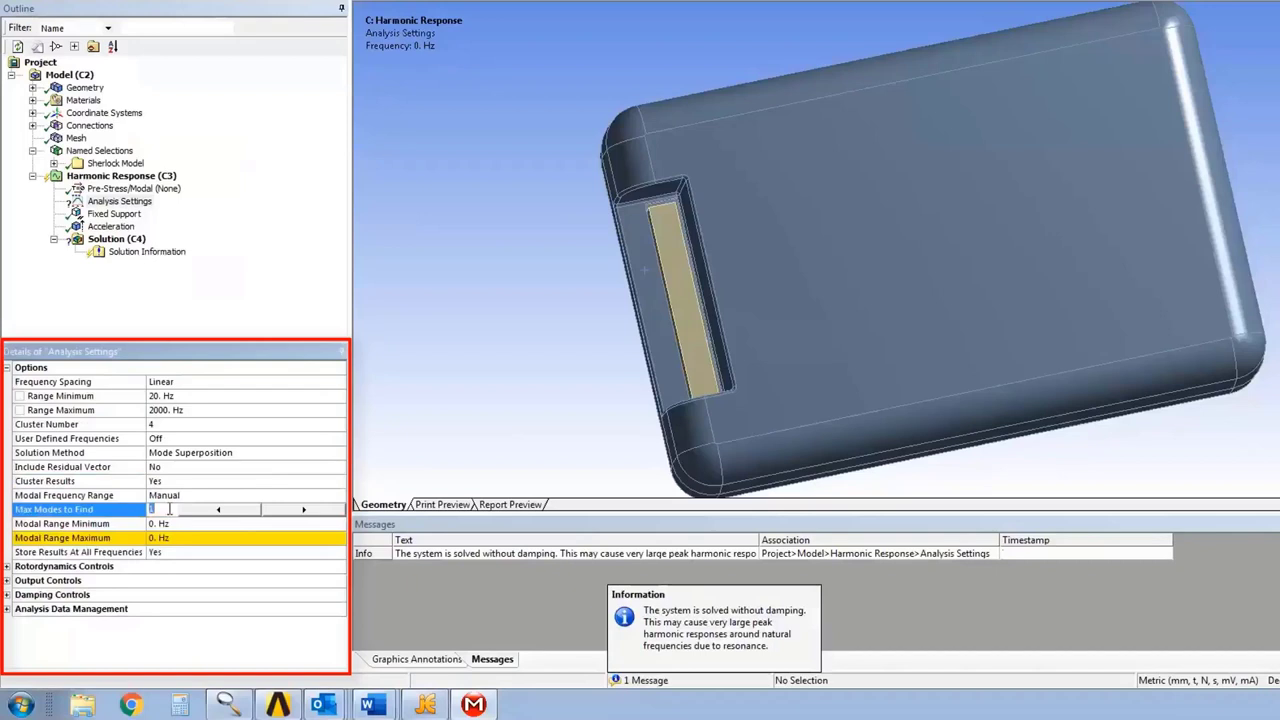
text(4)
click(167, 524)
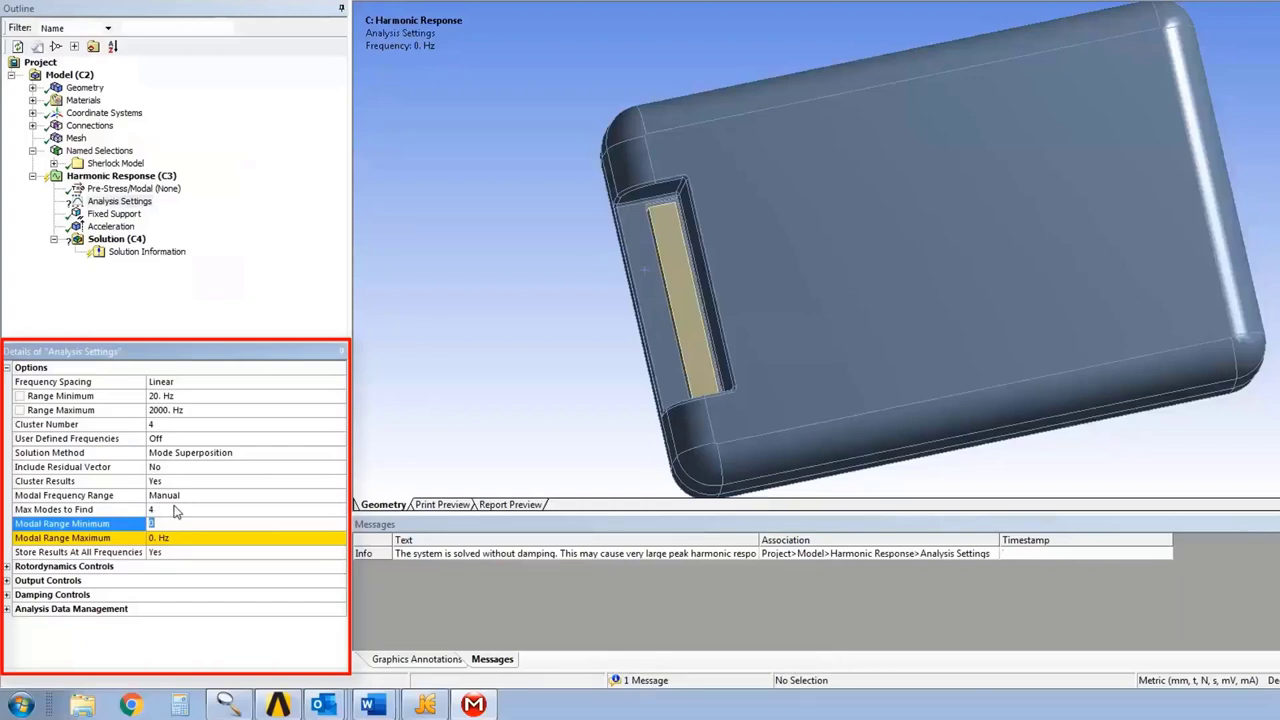
text(20)
click(176, 538)
text(2000)
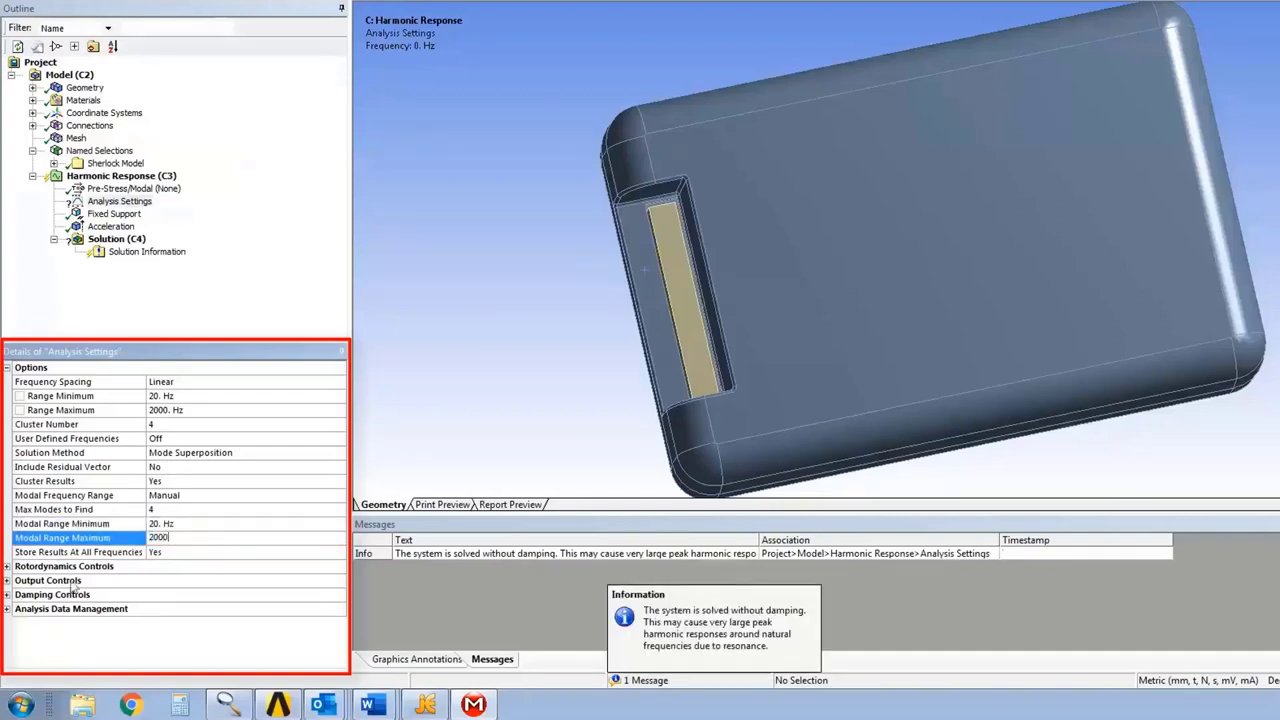
Set the constant damping ratio to 0.02 in the analysis settings' damping controls
click(8, 595)
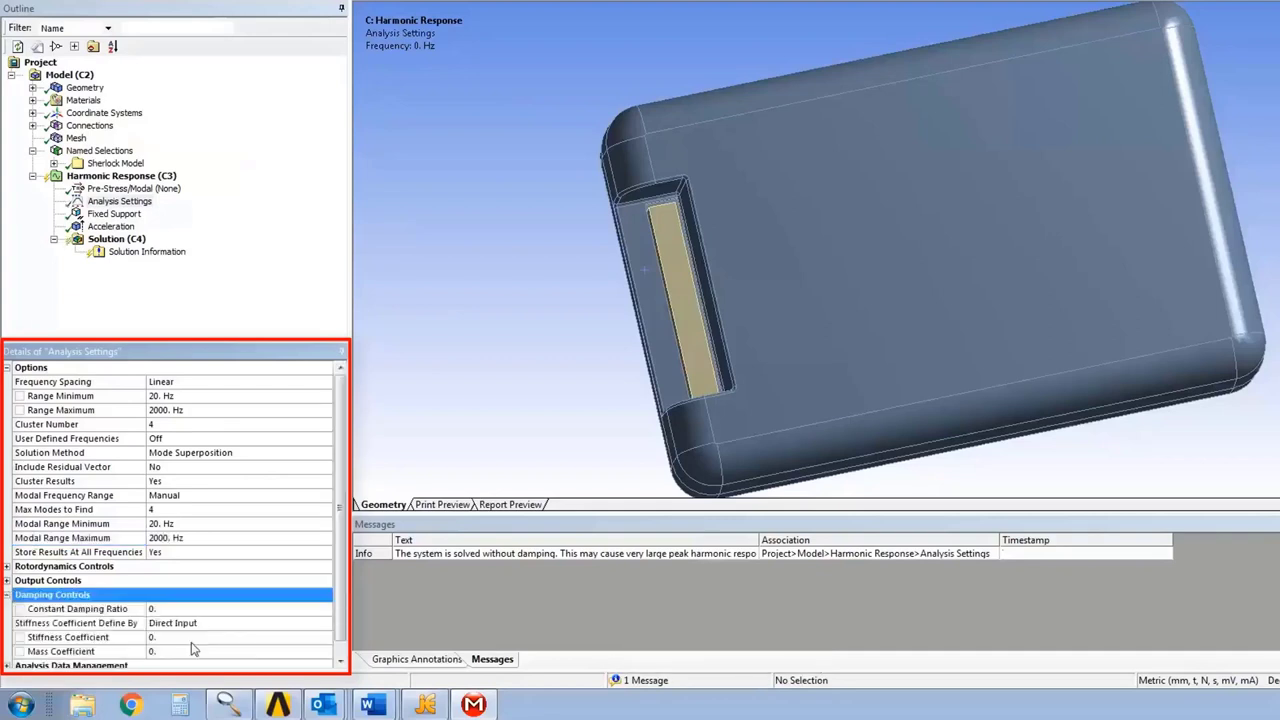
click(170, 607)
text(0.02)
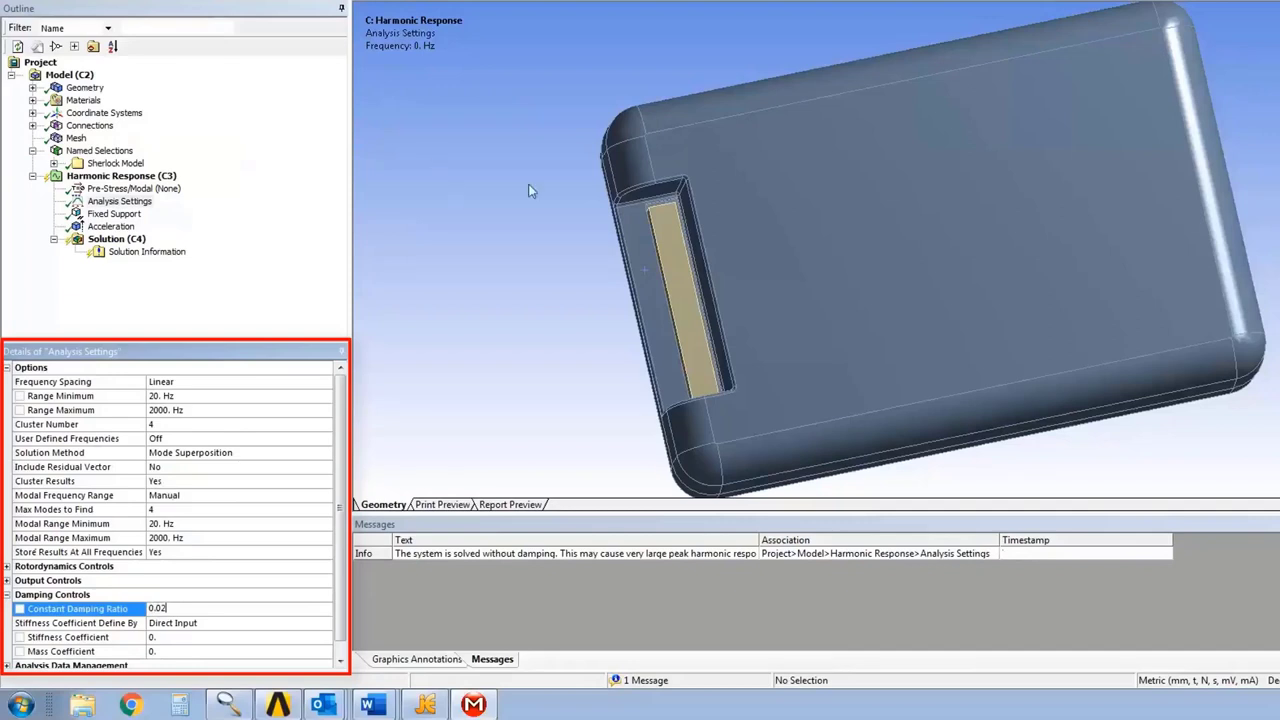
key(Return)
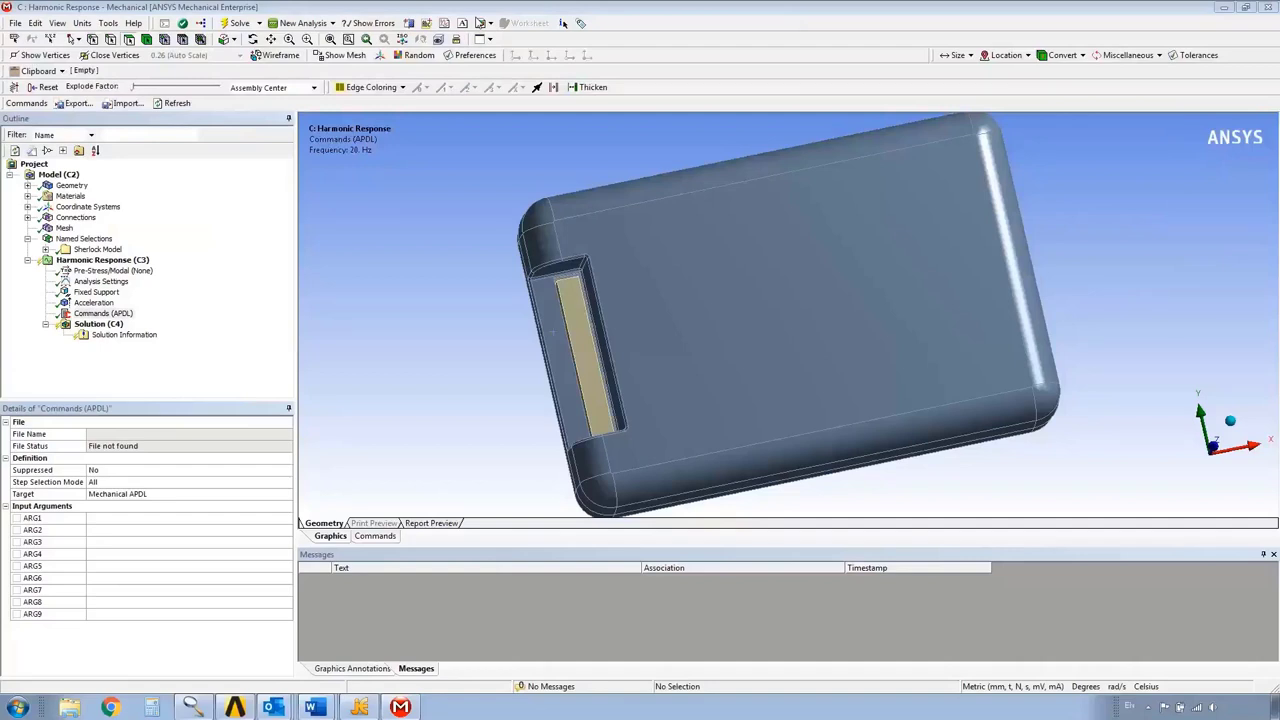
Fill the Commands (APDL) object with code creating COMPELEM and COMPNODE from Selection, clearing outres, and storing only nsol for COMPNODE and epel for COMPELEM
click(102, 316)
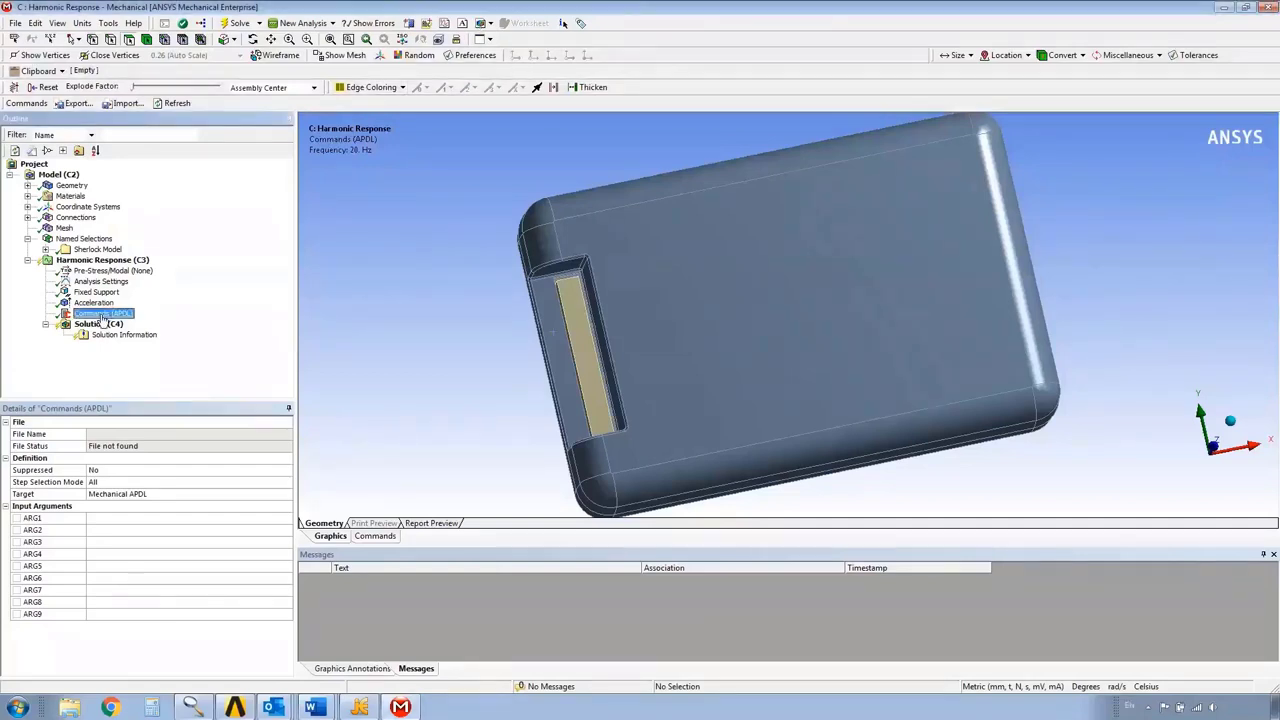
click(374, 536)
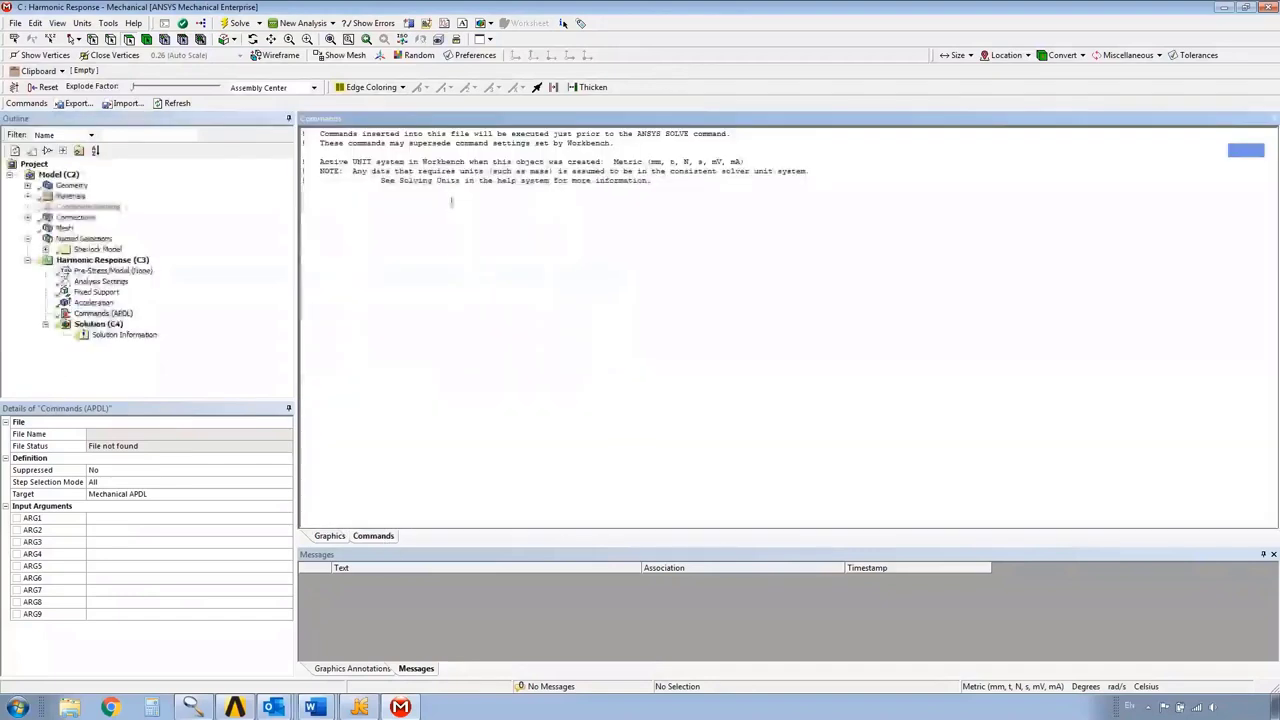
click(311, 196)
text(allsel cmsel,s,Selection cm,COMPELEM,elem nsle cm,COMPNODE,node allsel !OUTRES Commands outers,erase outers,all,none outers,nsol,all,COMPNODE outers,epel,all,COMPELEM)
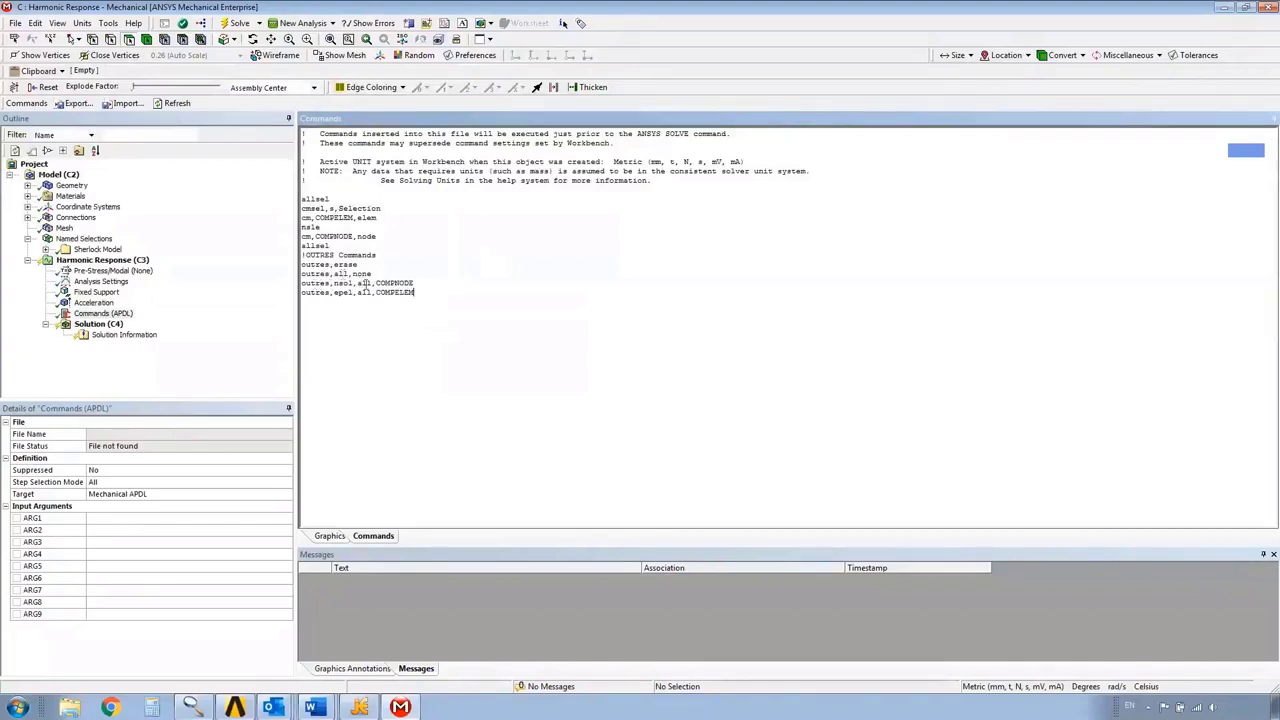
ctrl+scroll(367, 284, up, 5)
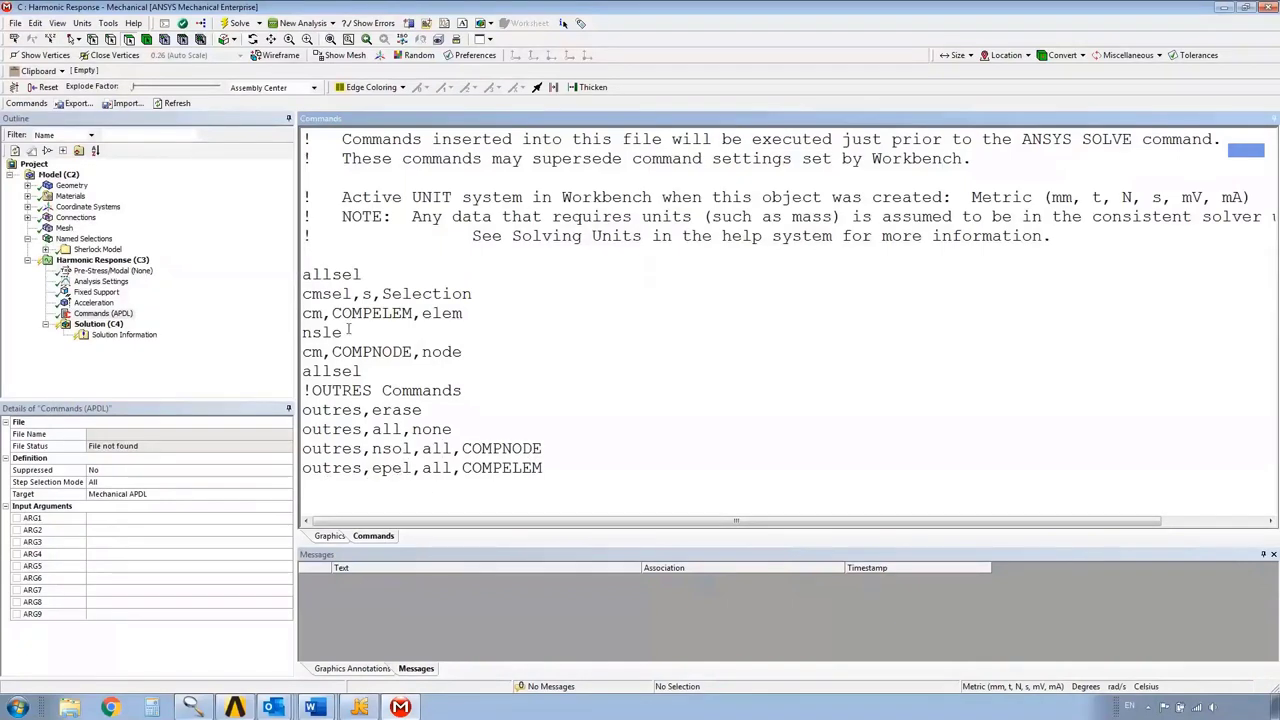
Return to the graphics view and expand the Geometry branch to list the Sherlock Model bodies
click(329, 535)
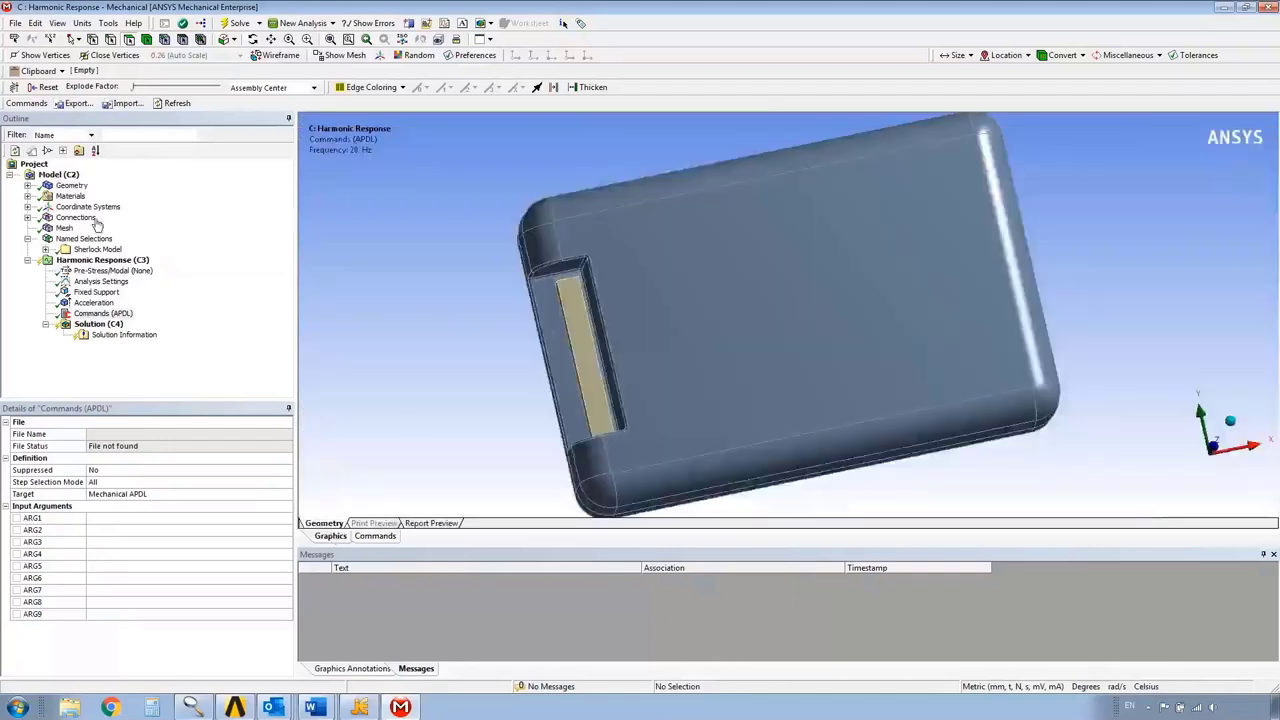
click(28, 185)
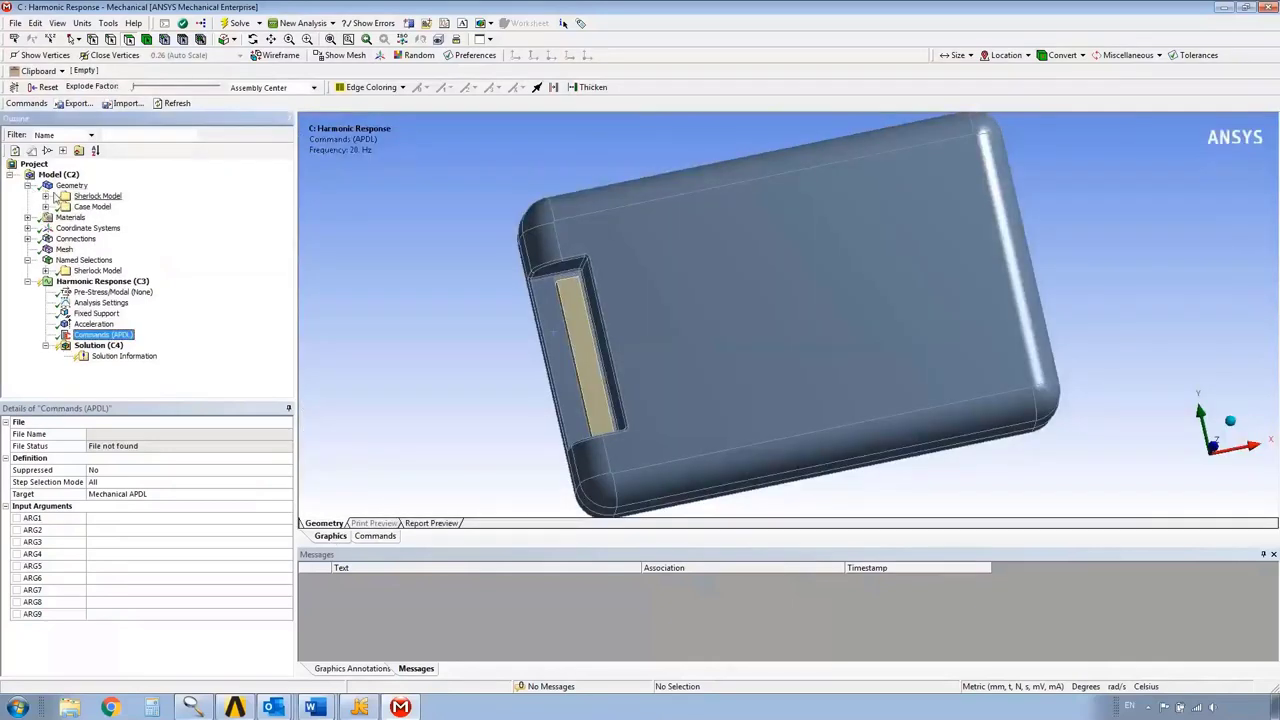
click(45, 196)
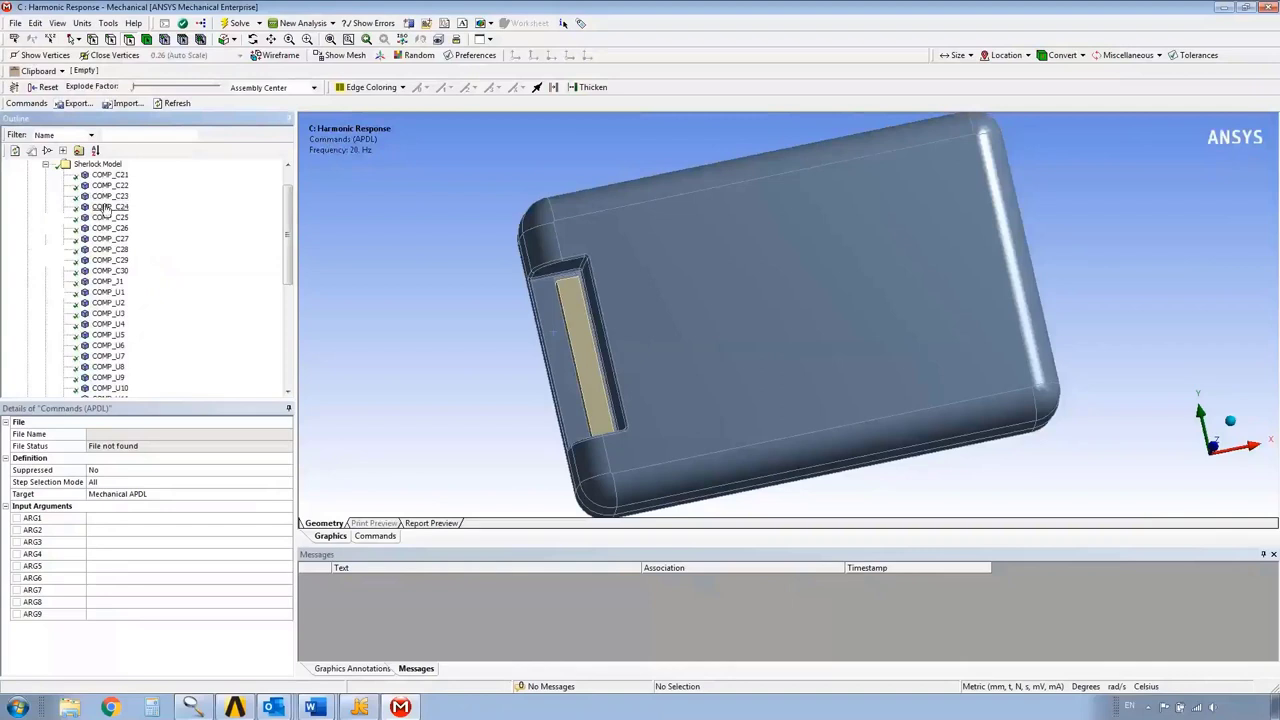
click(109, 186)
ctrl+click(108, 313)
ctrl+click(108, 372)
scroll(126, 288, down, 5)
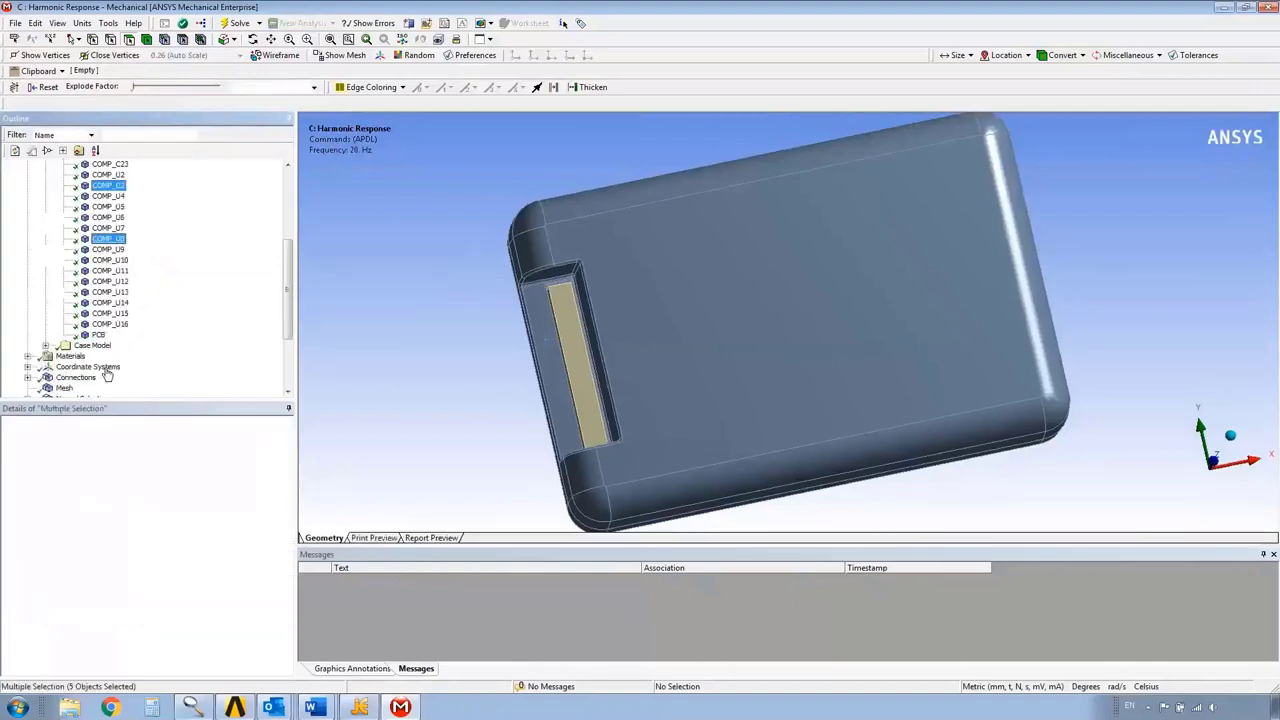
ctrl+click(108, 206)
ctrl+click(98, 302)
ctrl+click(110, 270)
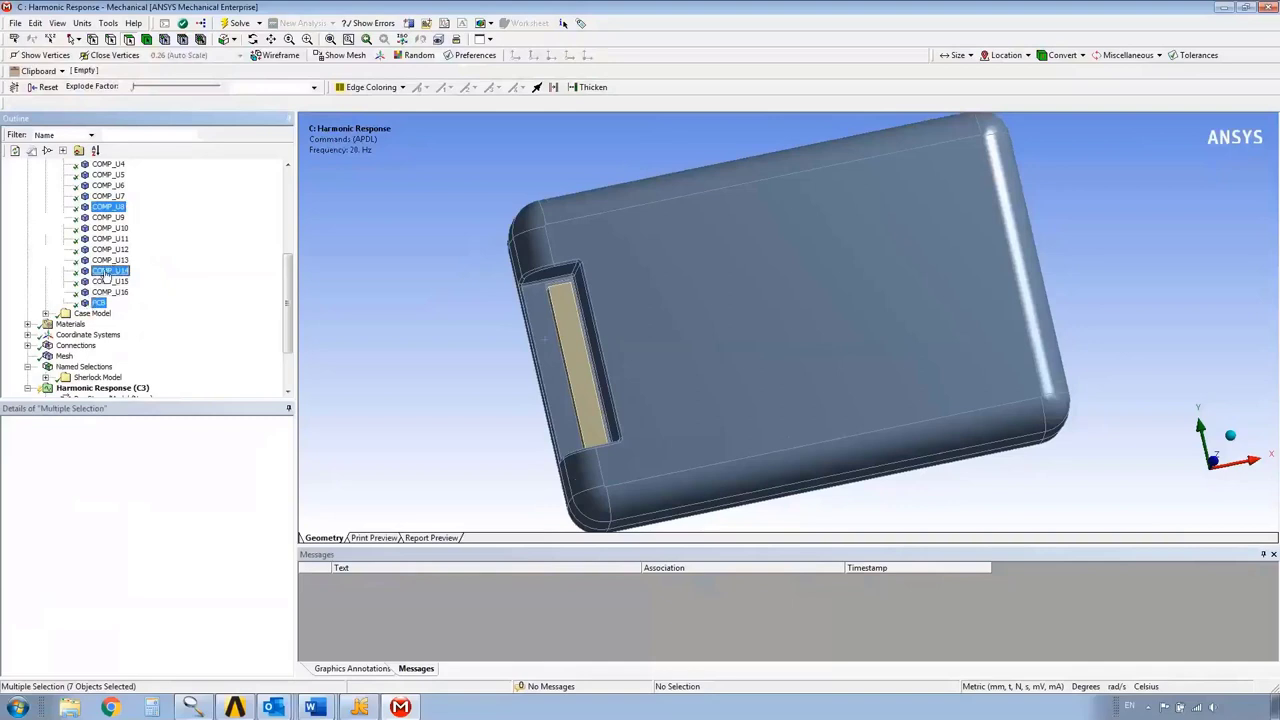
right_click(104, 274)
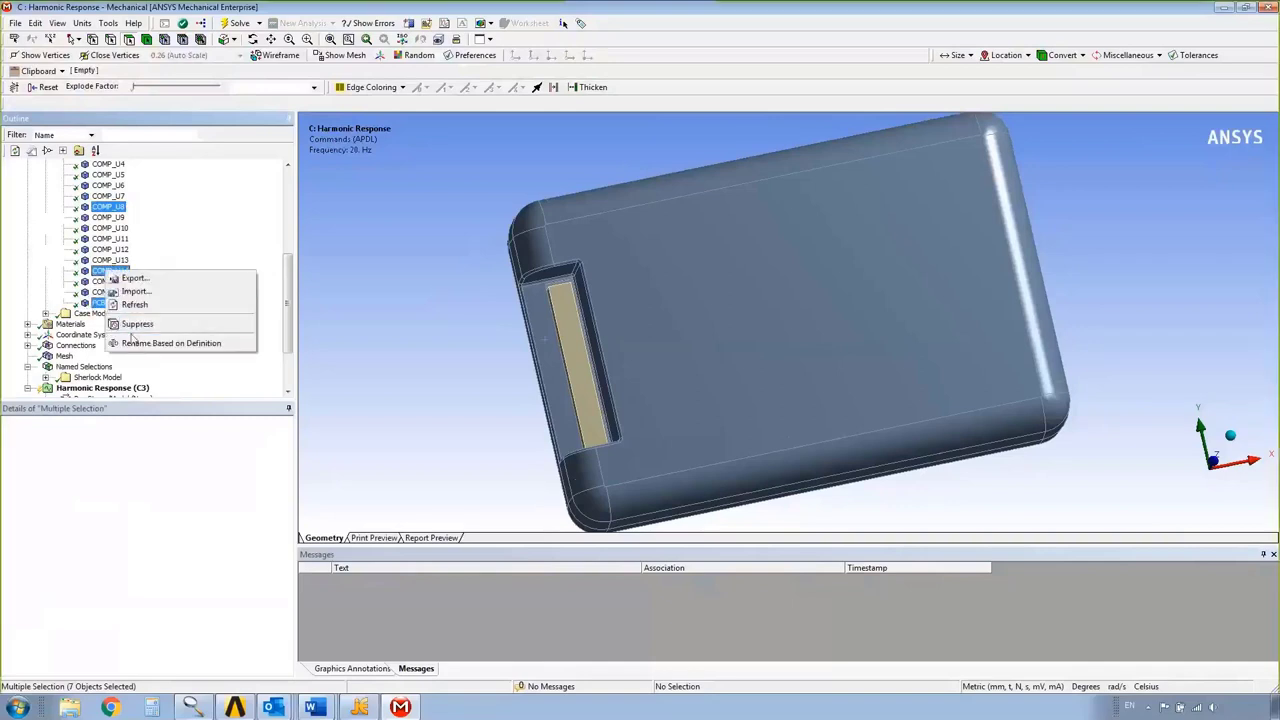
key(Escape)
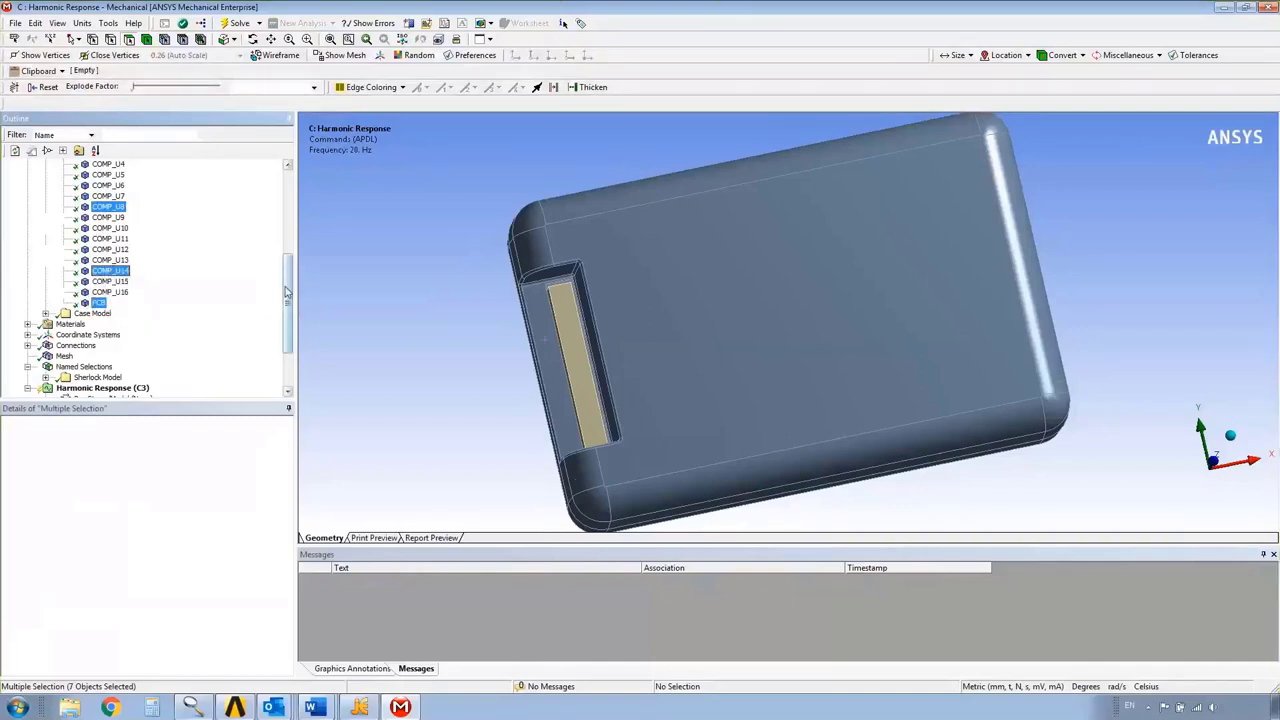
drag(287, 290, 296, 186)
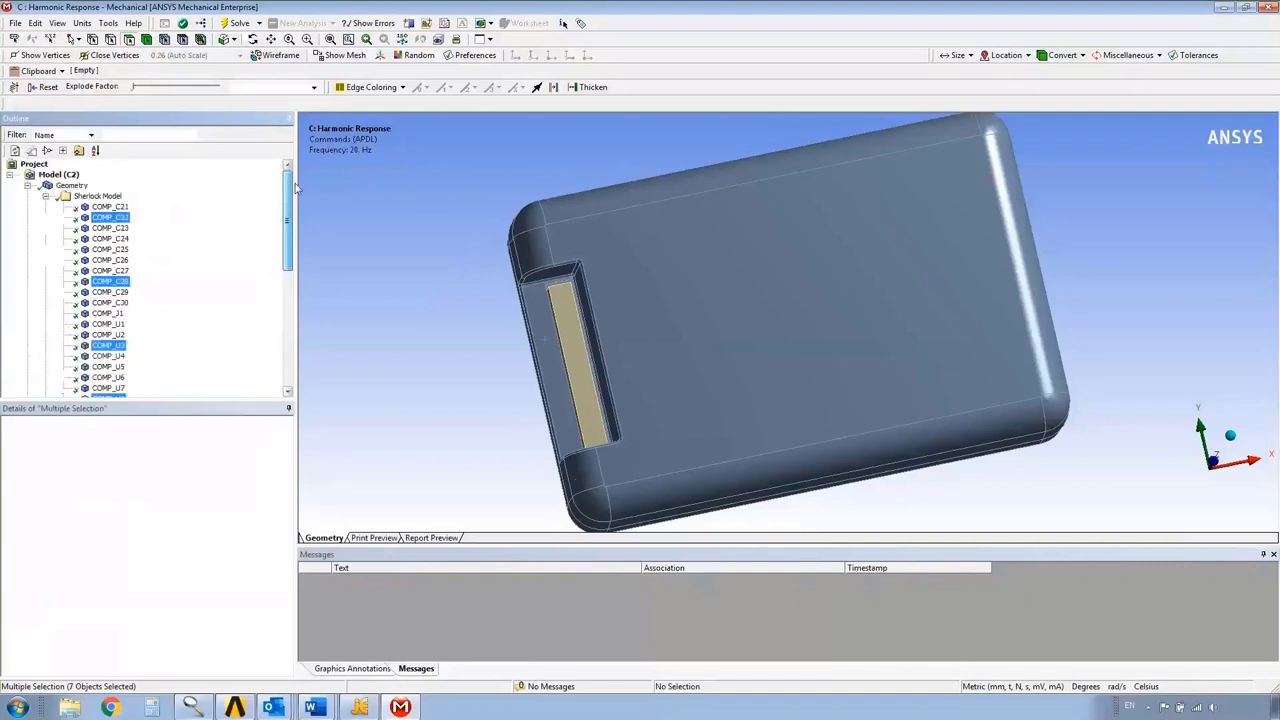
Select the bodies COMP_C21, COMP_C25, COMP_C30, COMP_U2 and PCB, and hide all other bodies
click(72, 186)
click(110, 206)
ctrl+click(110, 249)
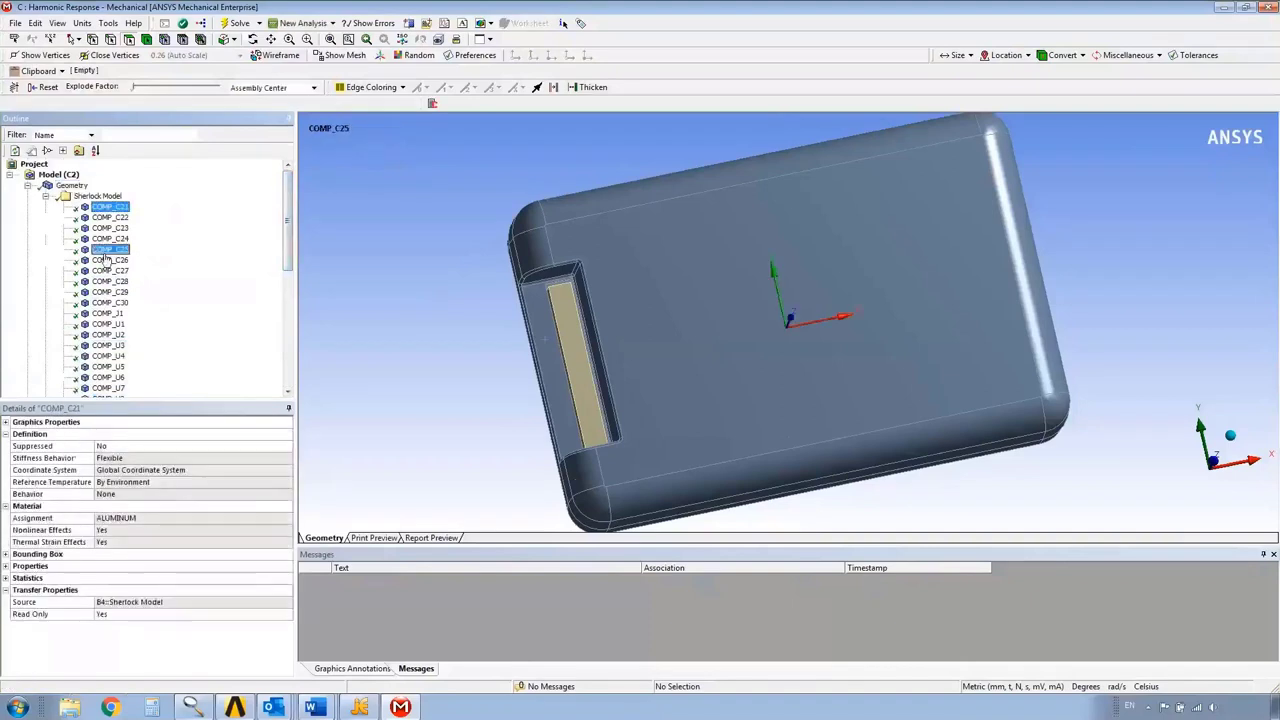
ctrl+click(110, 302)
ctrl+click(105, 334)
scroll(105, 300, down, 7)
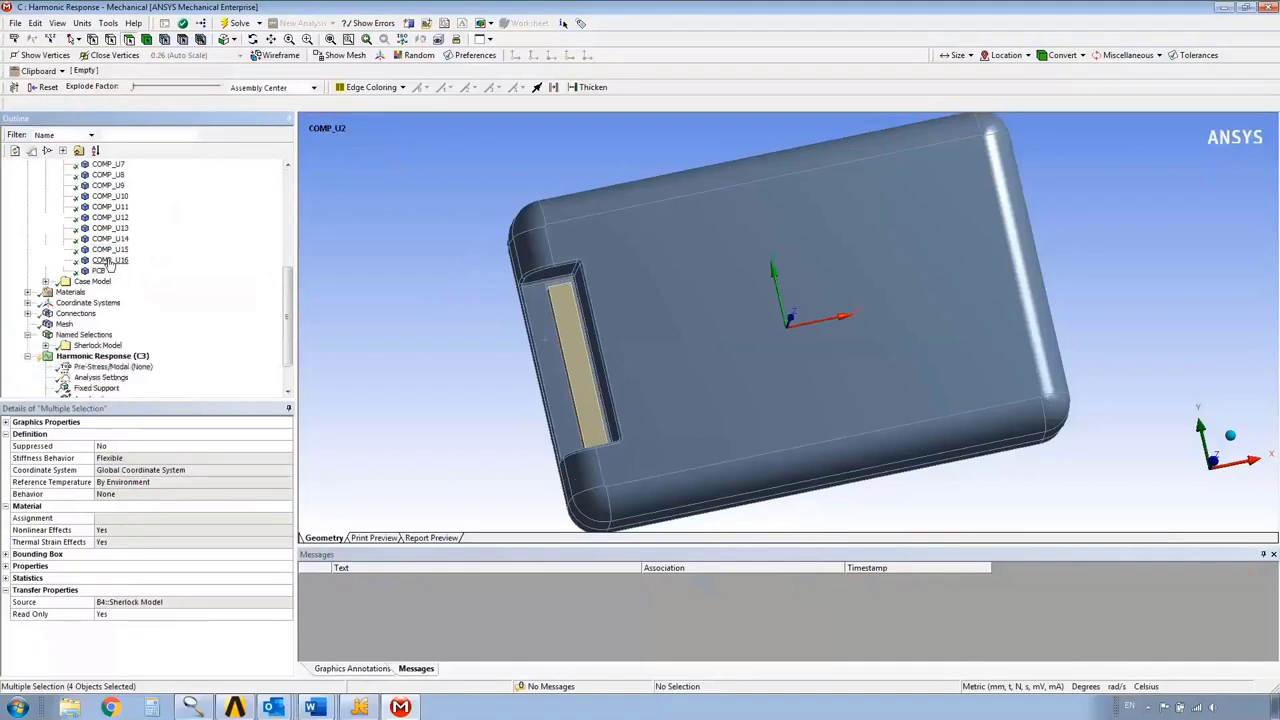
ctrl+click(100, 271)
right_click(103, 272)
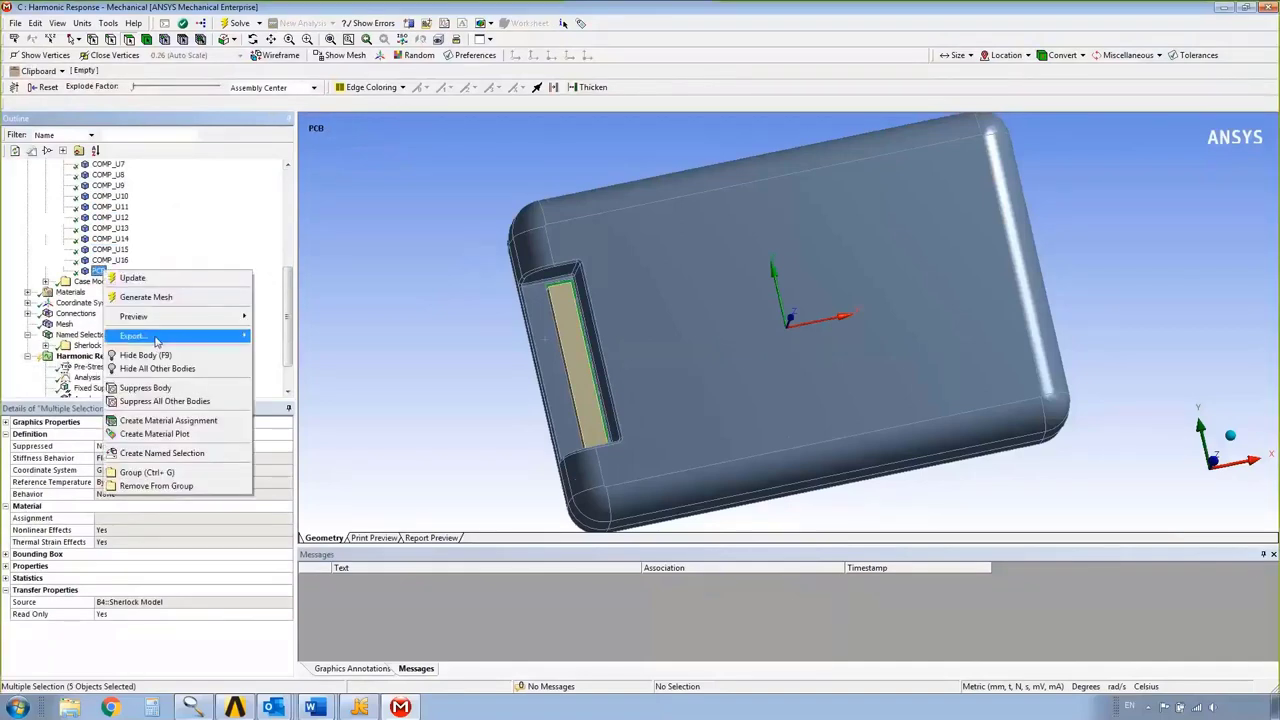
click(155, 368)
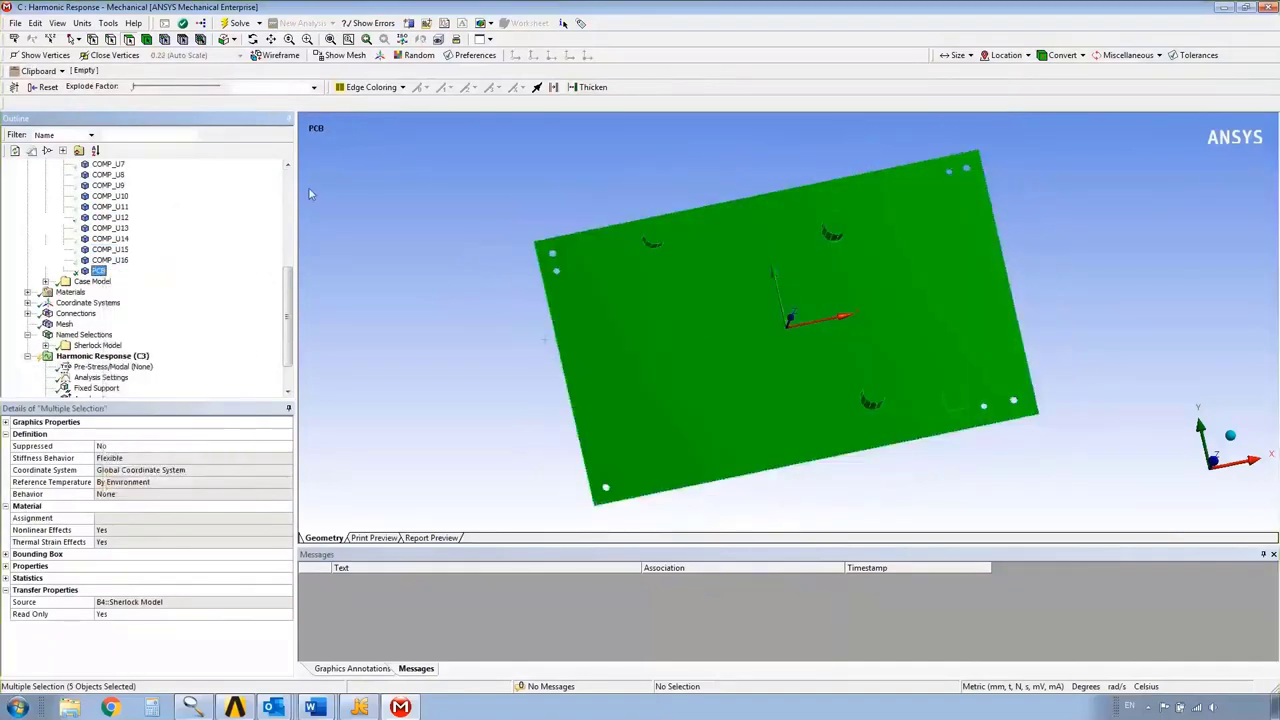
Add COMP_U11 and COMP_U9 to the body selection and hide all other bodies again, so both join the displayed board
ctrl+click(110, 207)
ctrl+click(108, 185)
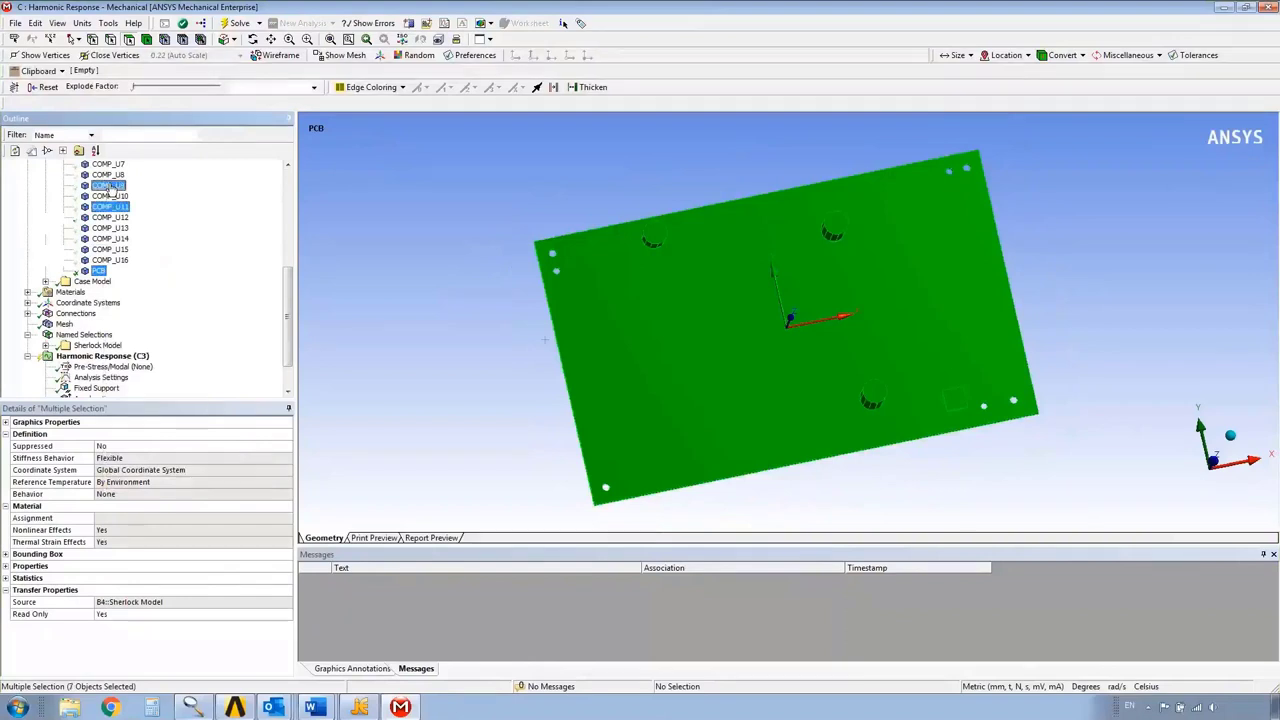
right_click(114, 187)
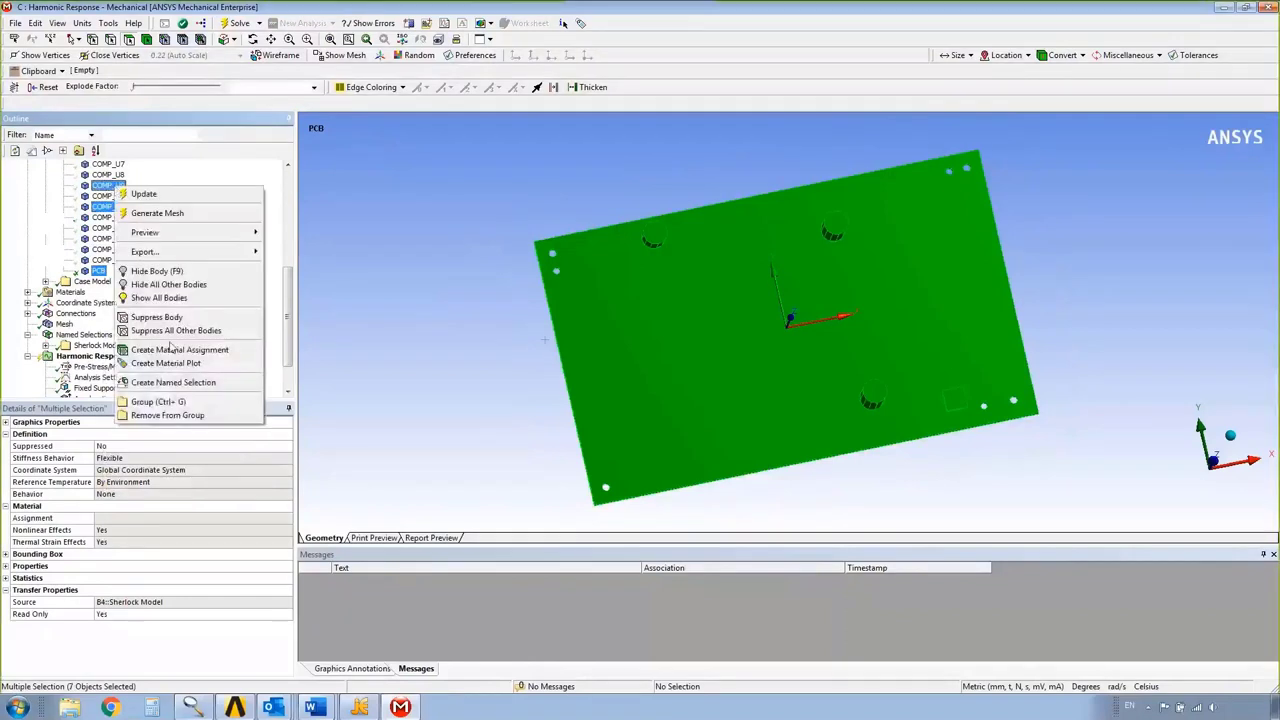
click(170, 285)
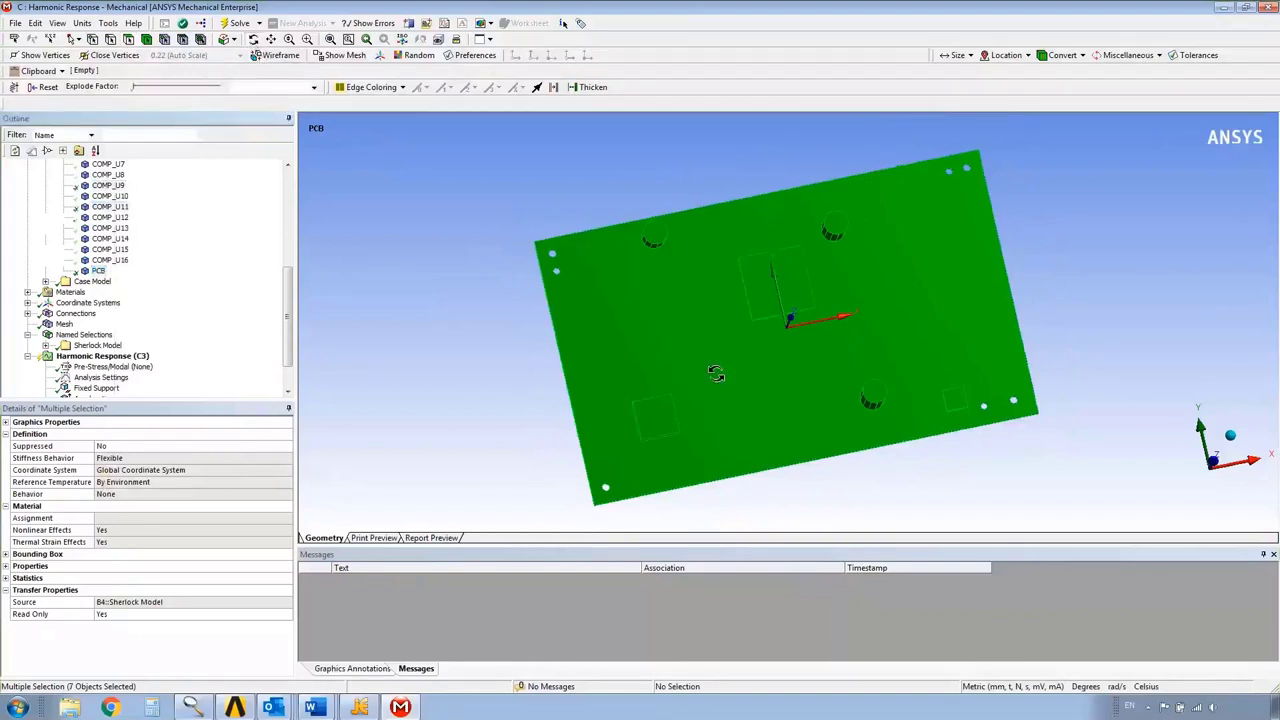
Inspect the isolated board and components from an oblique angle and collapse the Geometry branch in the outline
middle_drag(714, 371, 677, 323)
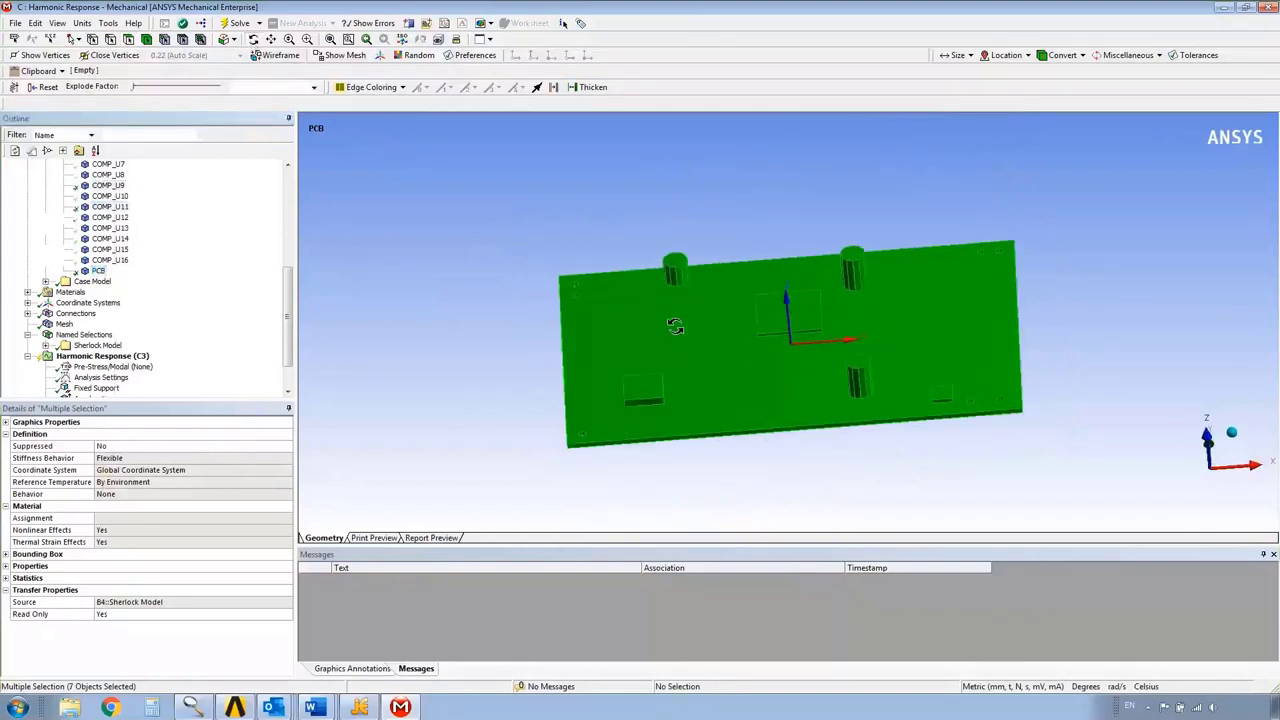
scroll(120, 260, up, 7)
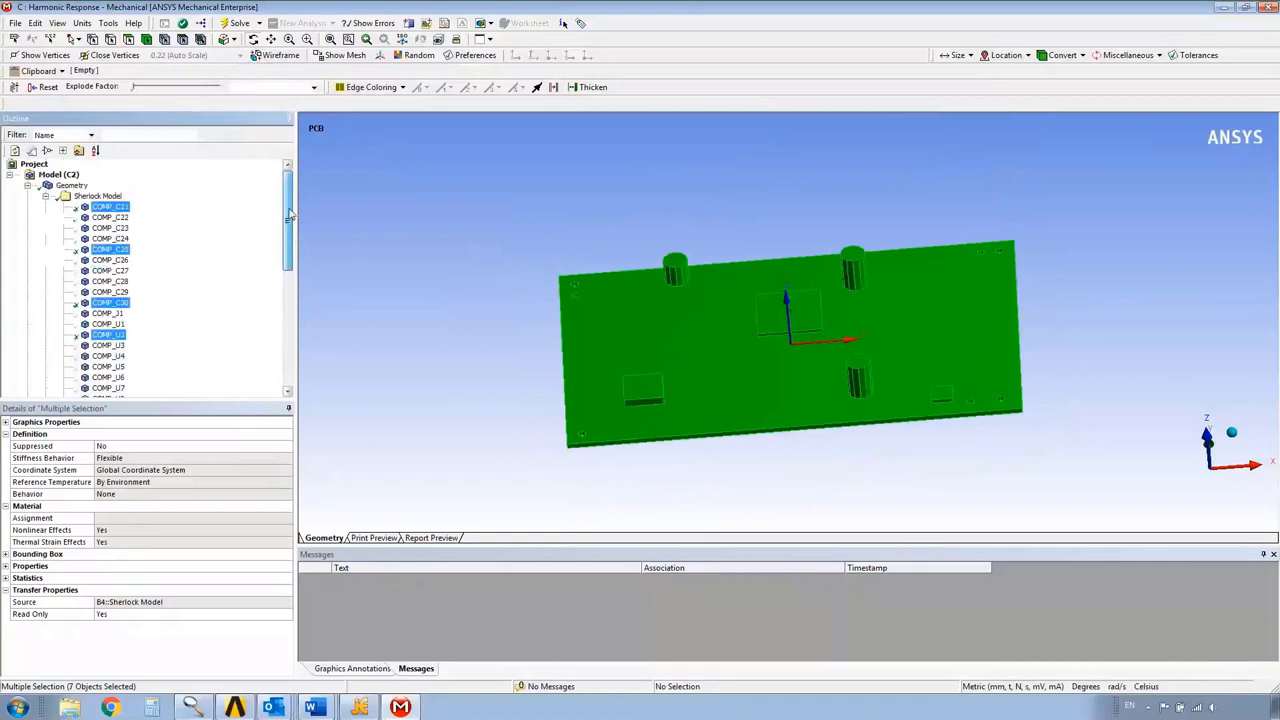
click(48, 196)
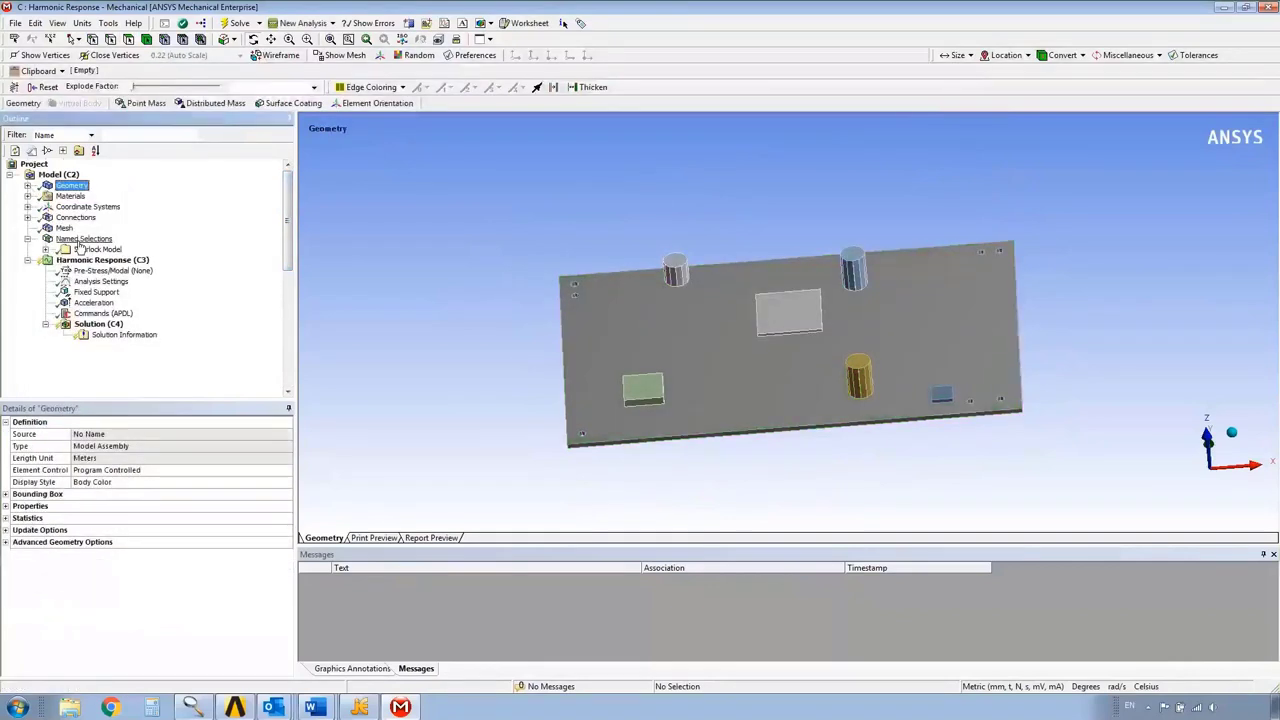
Create a named selection of all mesh elements of the displayed board and components using box volume selection
right_click(86, 240)
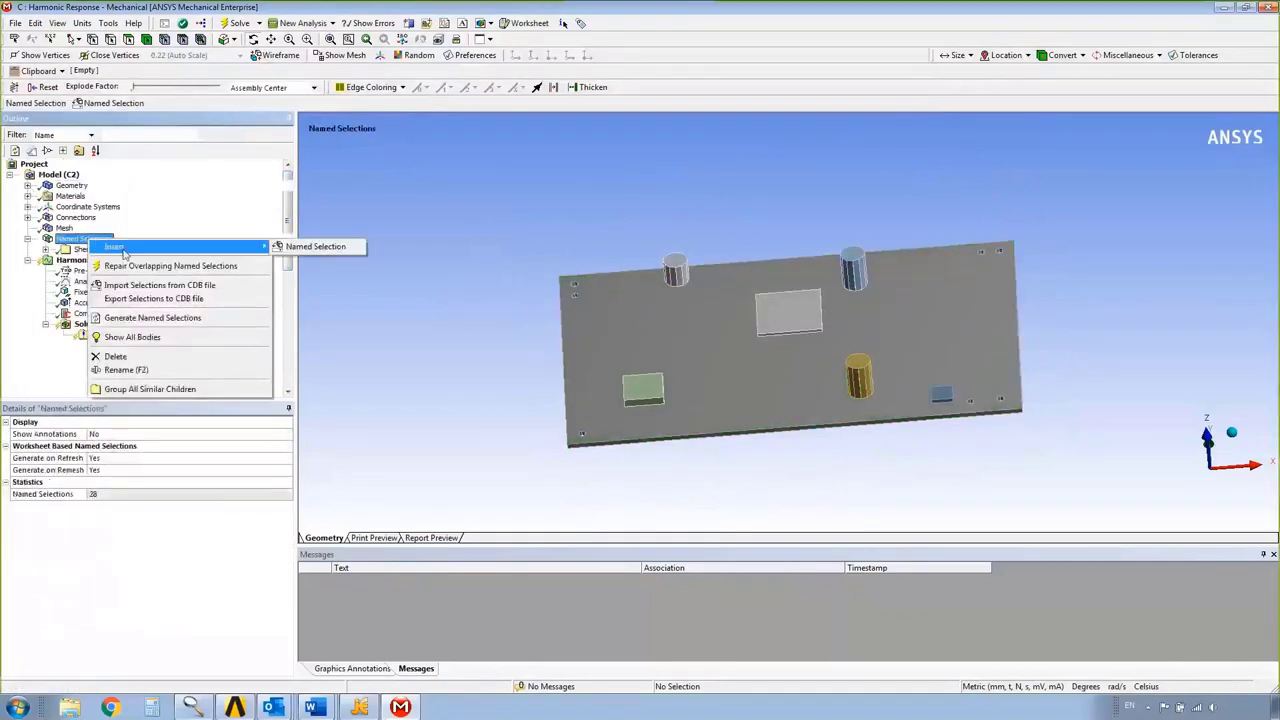
click(316, 246)
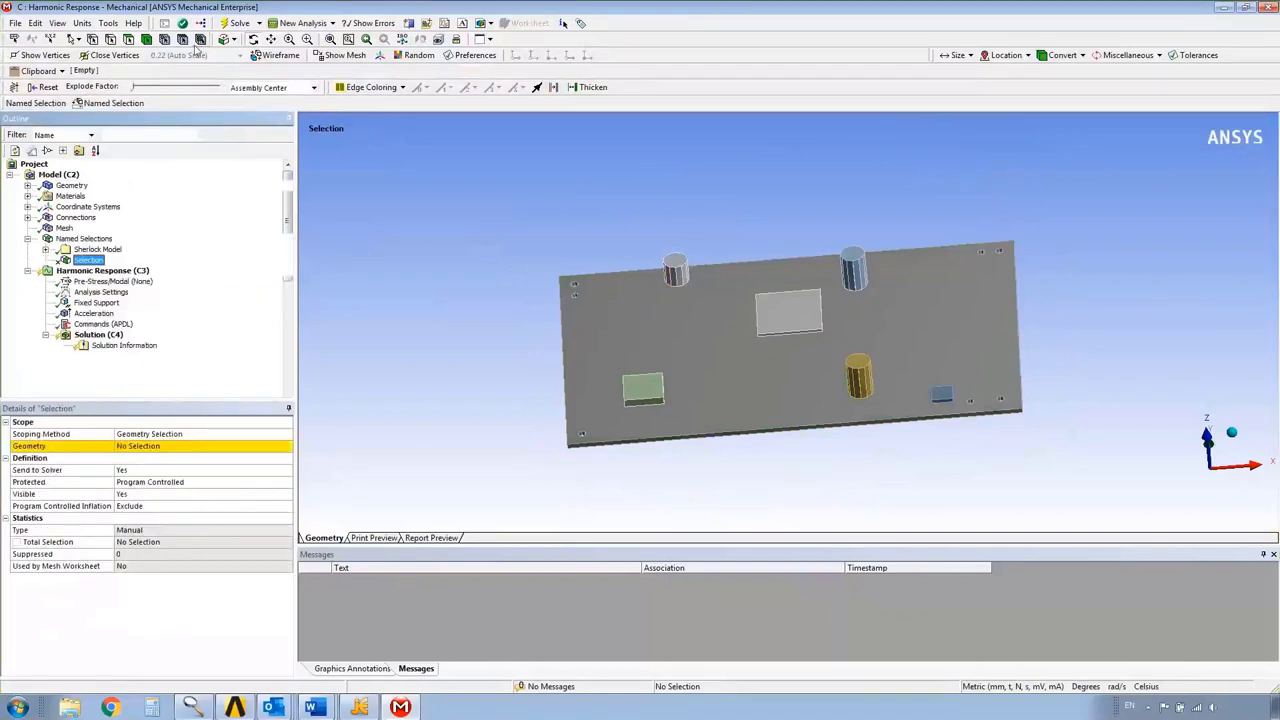
click(78, 38)
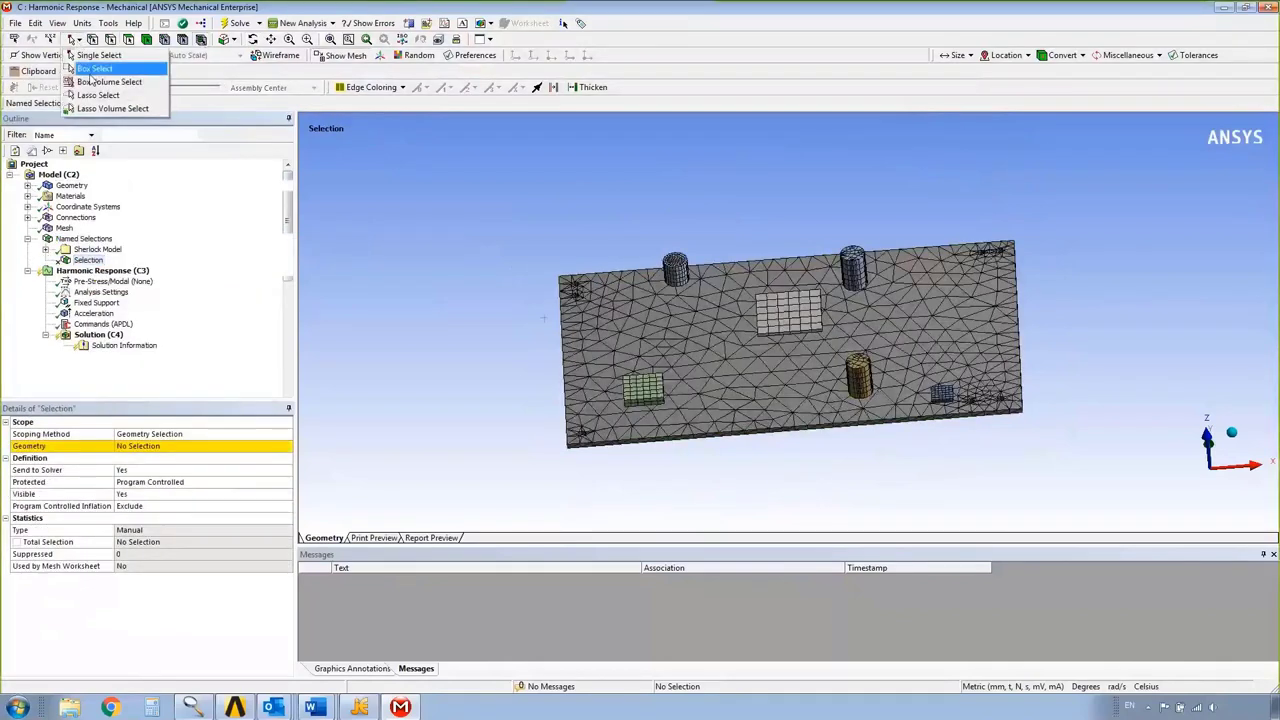
click(92, 82)
drag(510, 182, 1084, 490)
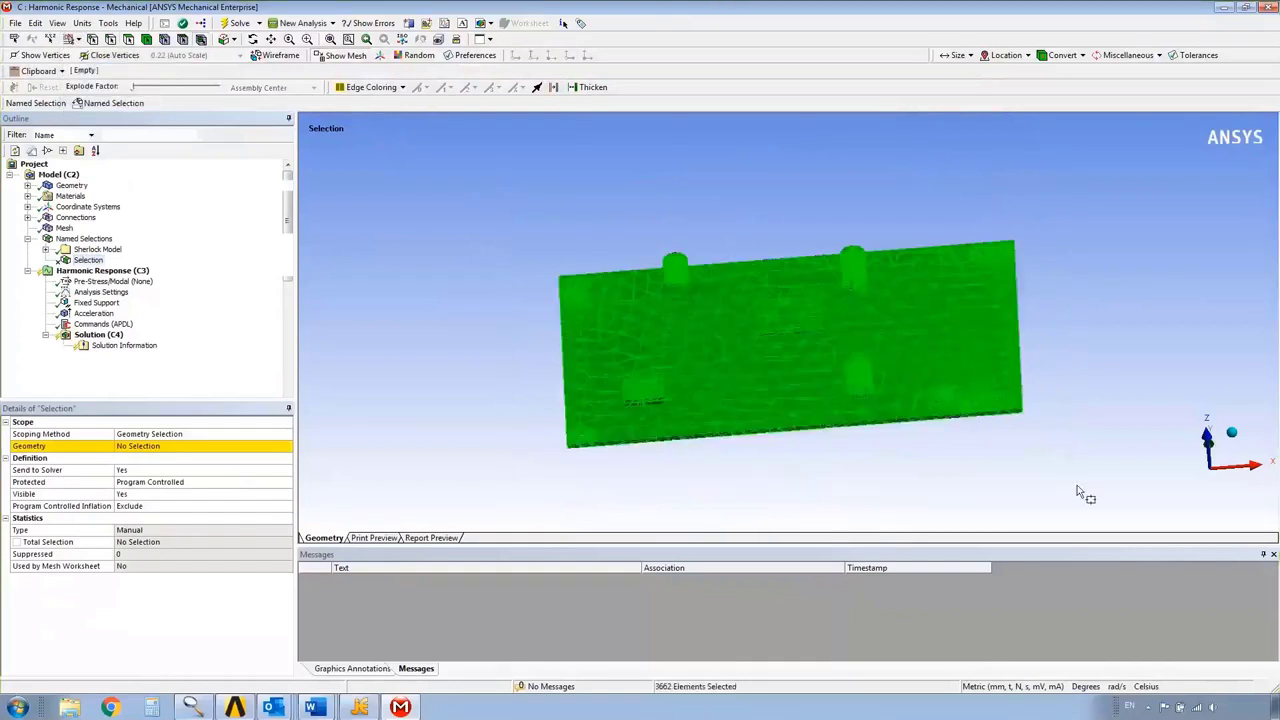
click(133, 446)
click(135, 447)
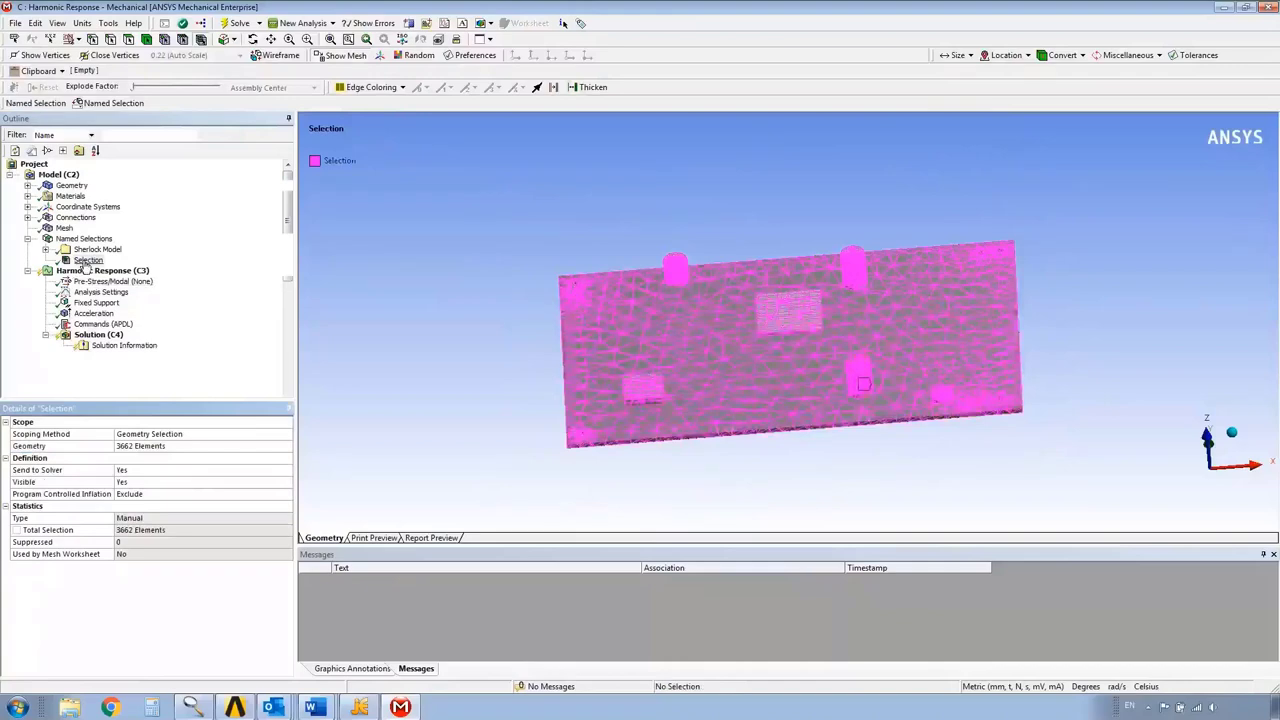
Open the harmonic response's APDL command snippet and enlarge its text to check the component selection and OUTRES commands
click(103, 324)
click(392, 378)
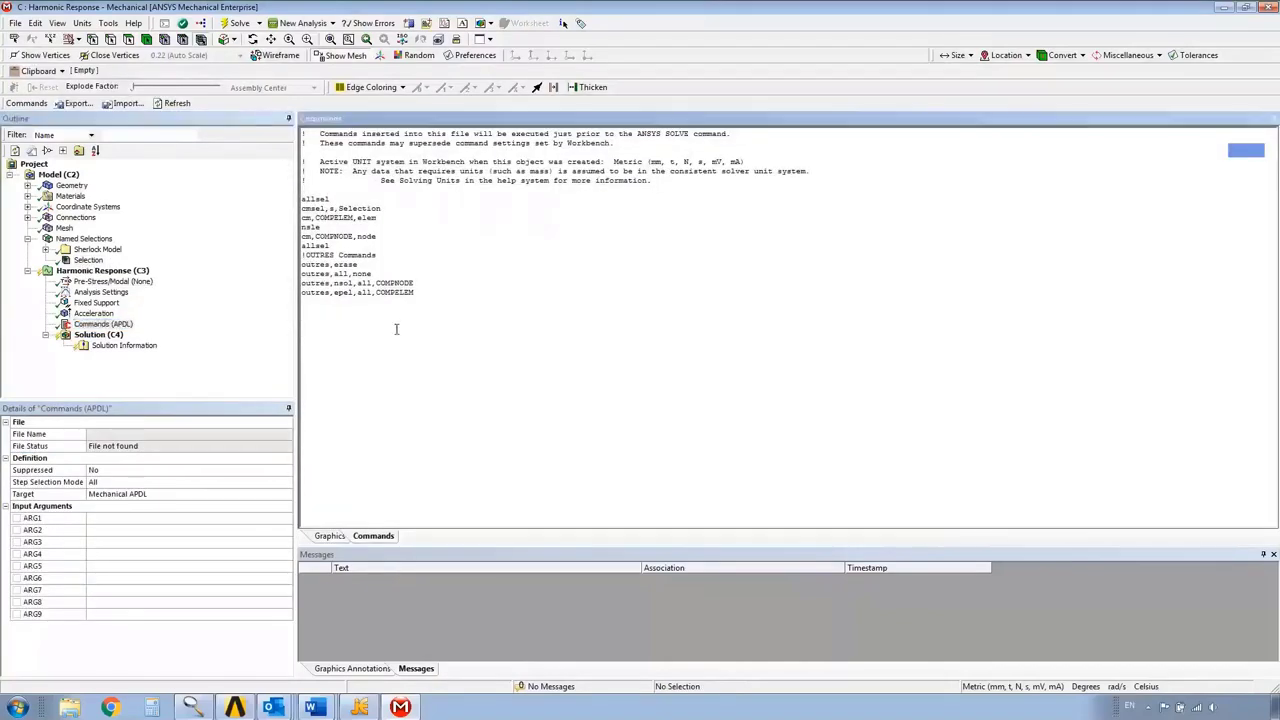
ctrl+scroll(398, 310, up, 2)
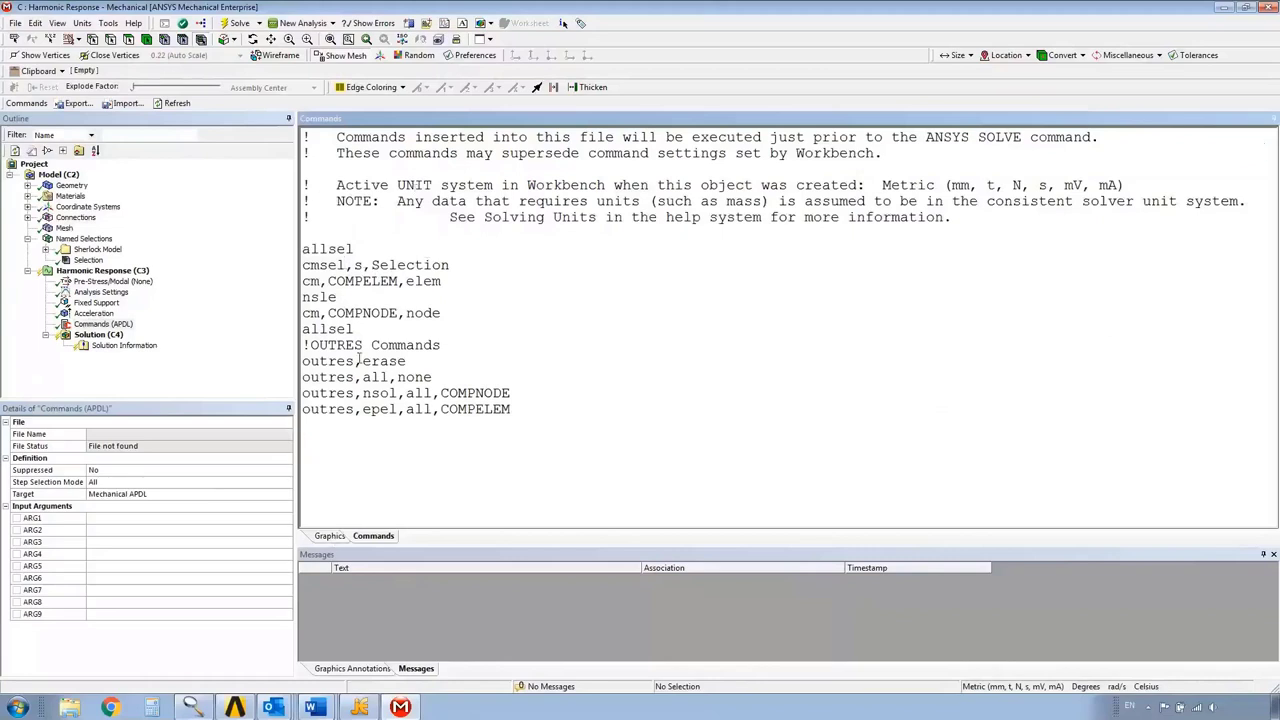
Return to the graphics view, make all bodies visible again and solve the harmonic response analysis
click(328, 537)
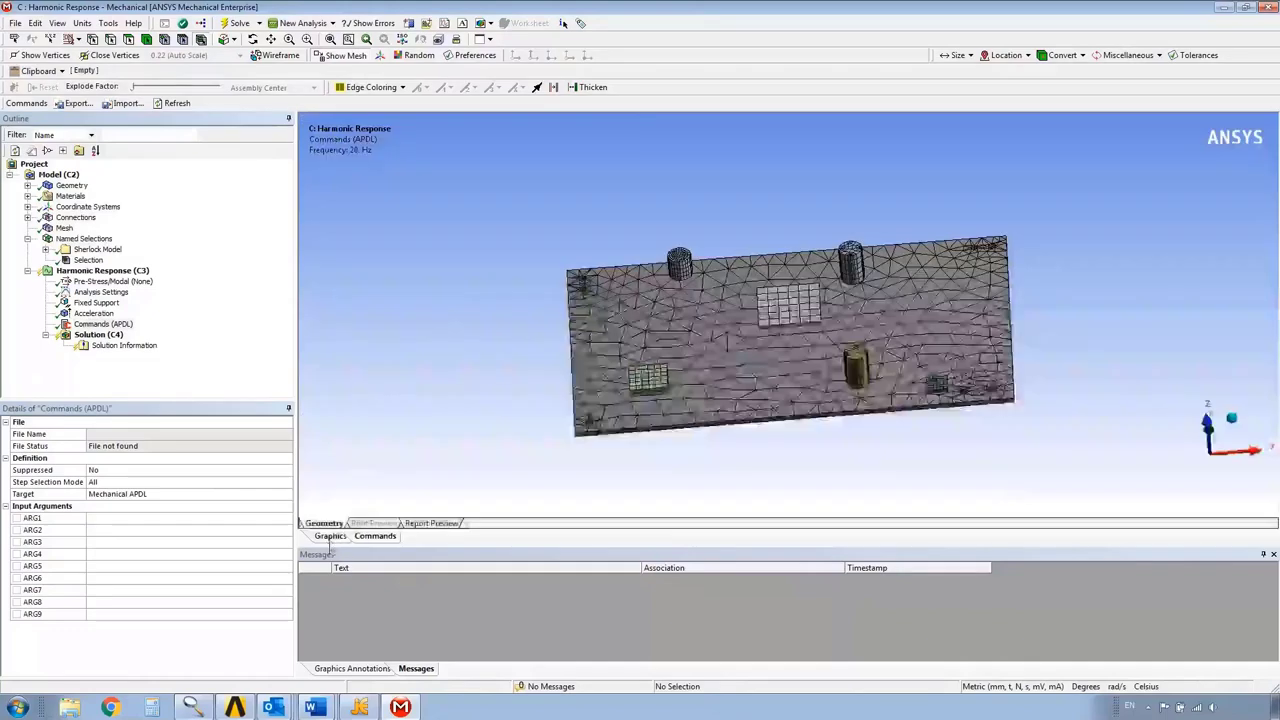
right_click(70, 186)
mouse_move(106, 196)
click(112, 228)
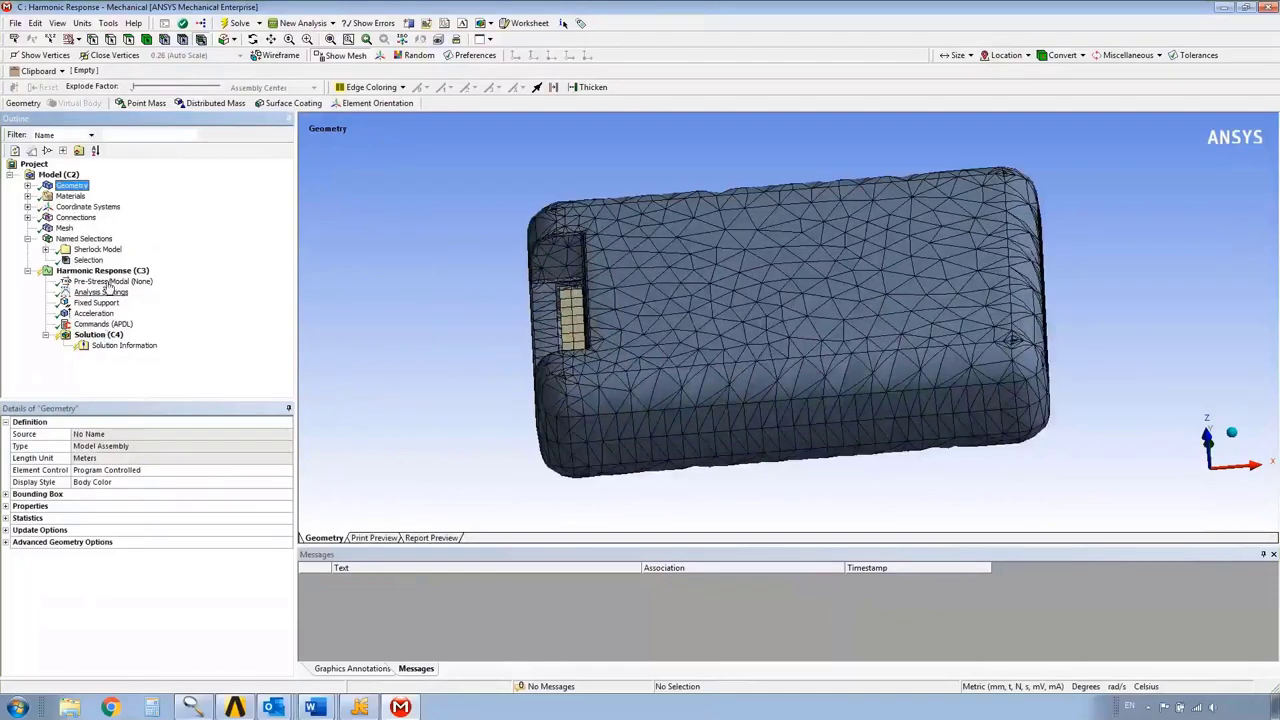
right_click(99, 333)
click(125, 357)
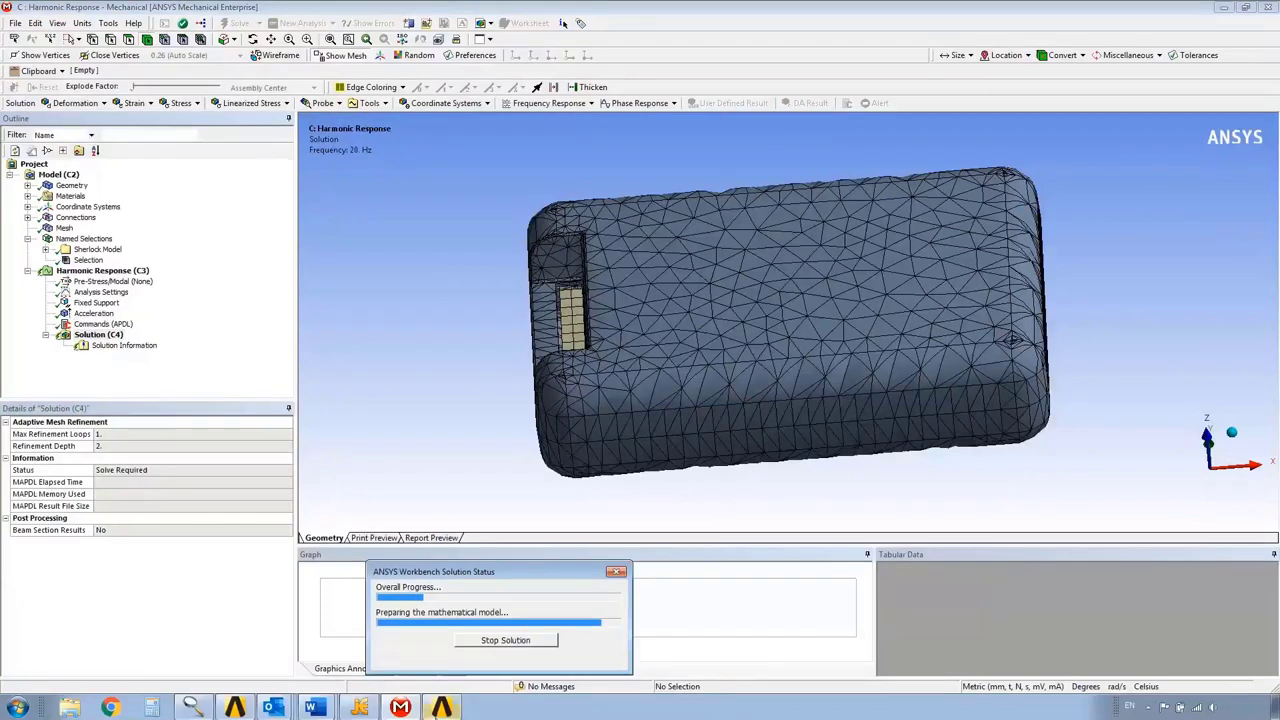
Switch to Workbench, enlarge the project file list and look through it while the solution runs
click(235, 707)
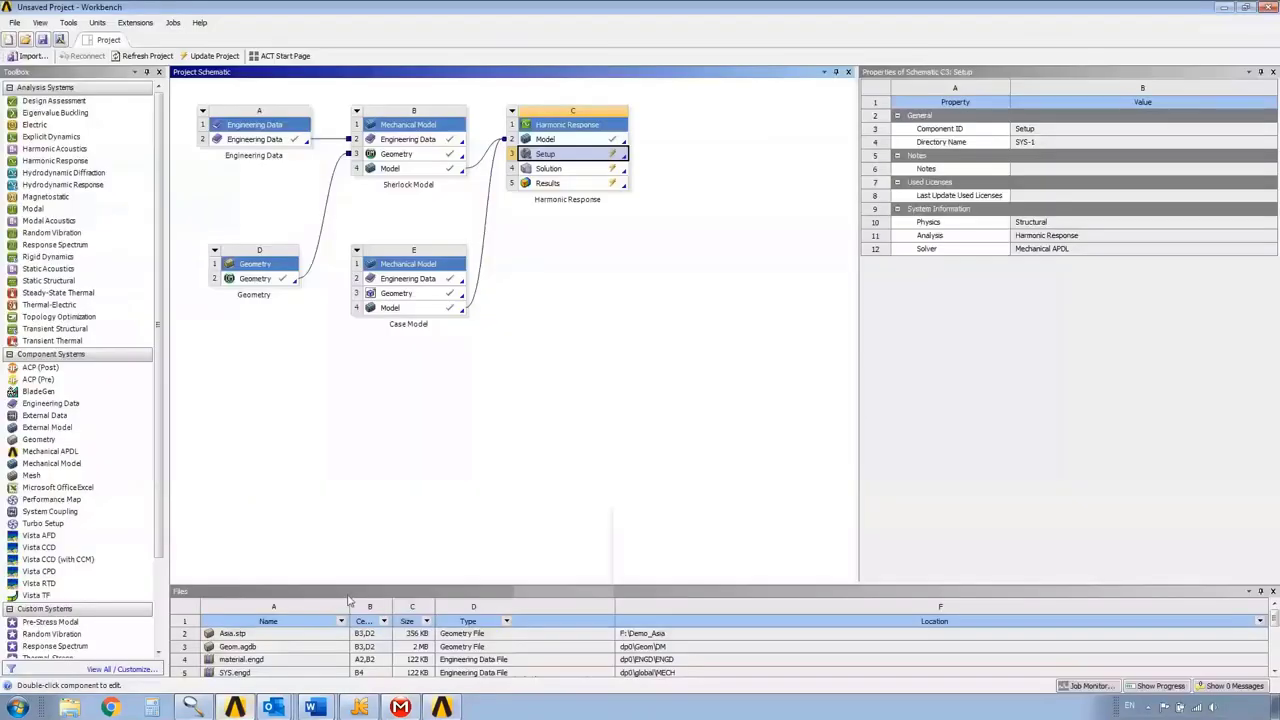
drag(371, 590, 400, 464)
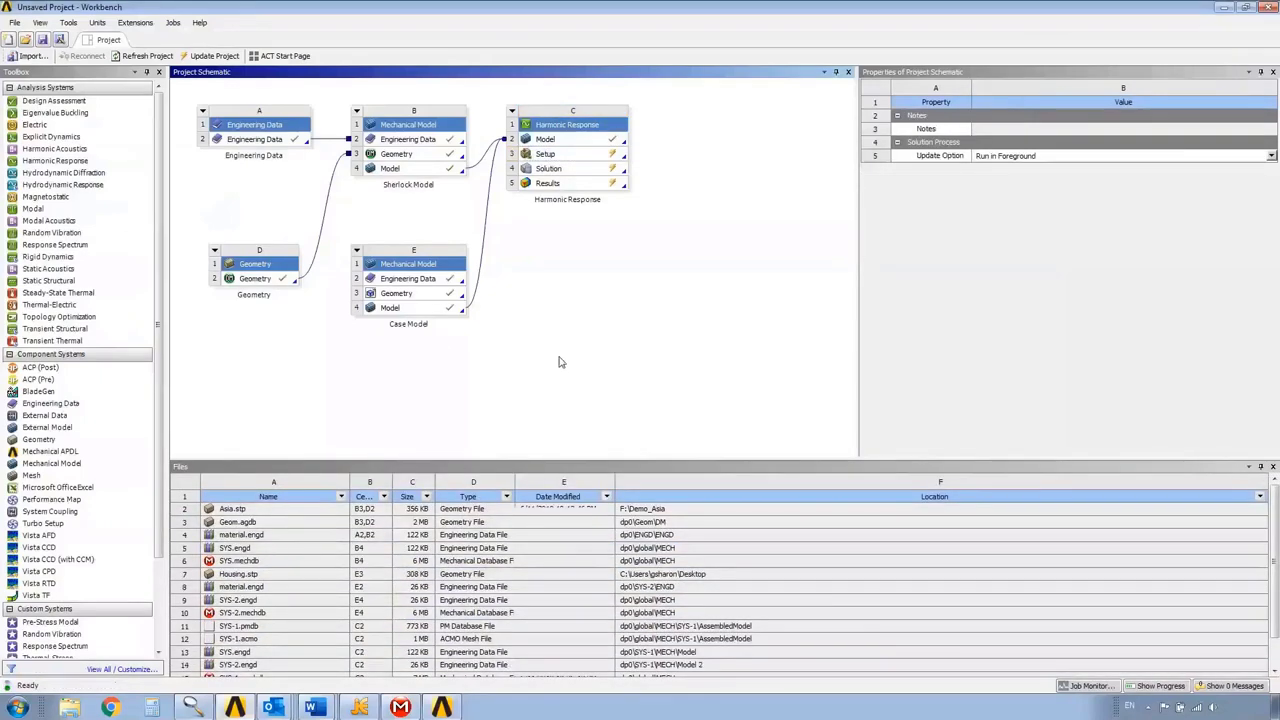
click(484, 550)
scroll(484, 606, down, 1)
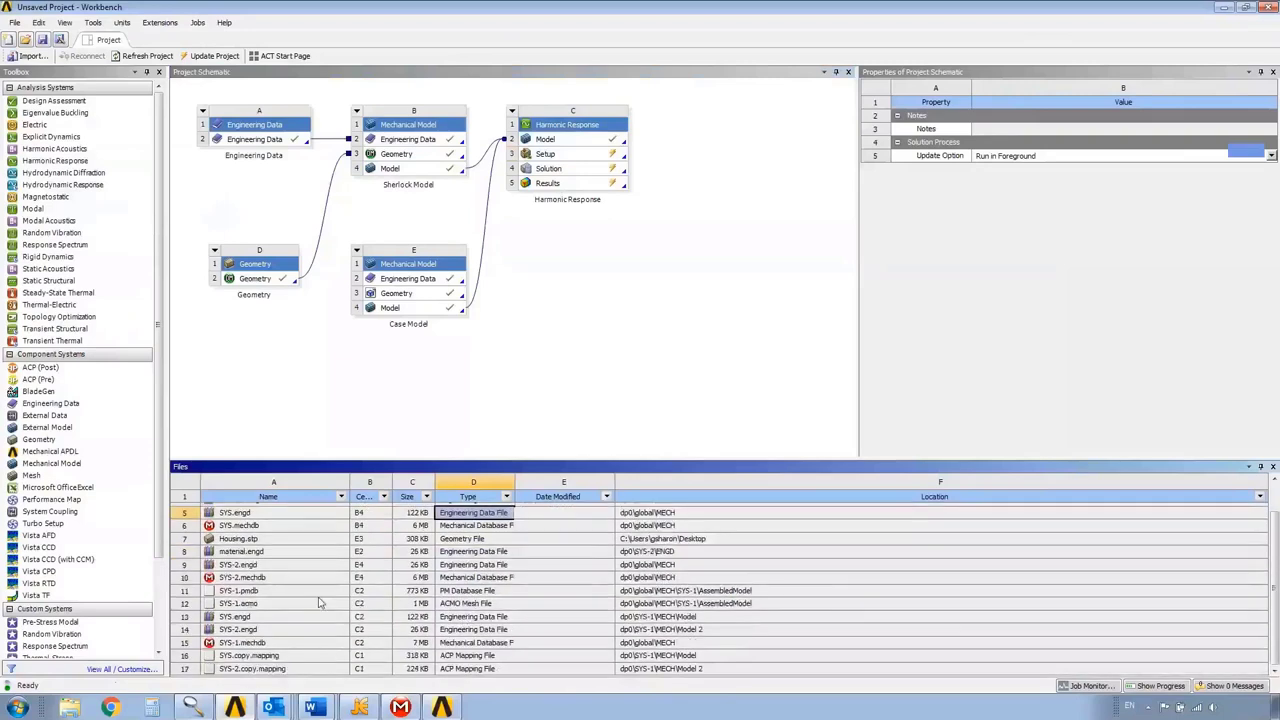
Switch back to Mechanical, add a Total Deformation result to the solution and evaluate it
click(400, 707)
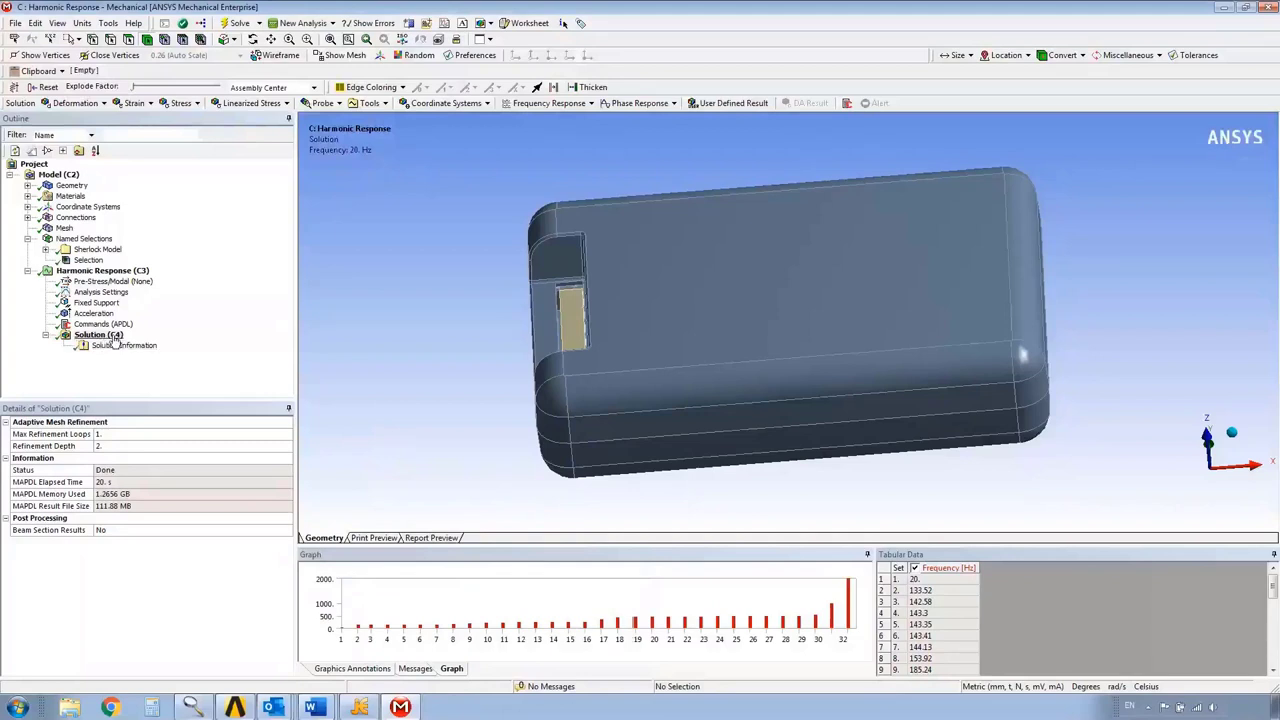
right_click(115, 340)
mouse_move(140, 343)
mouse_move(300, 343)
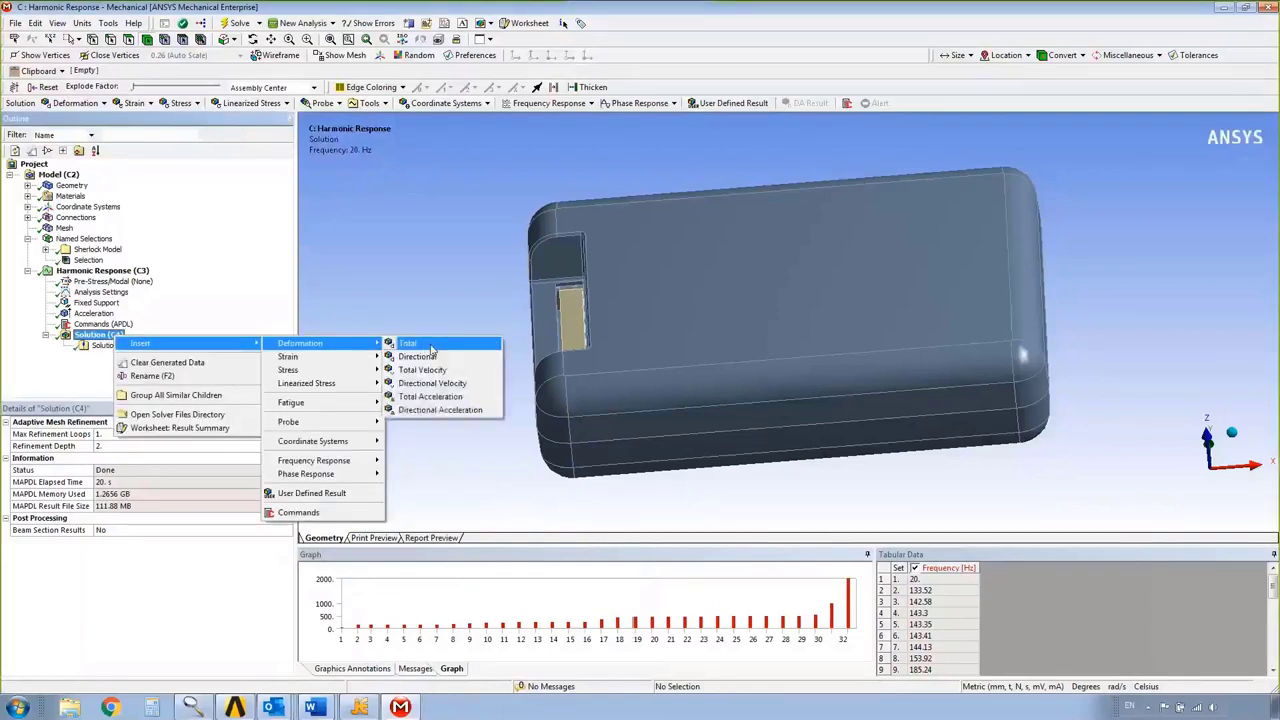
click(431, 348)
right_click(128, 357)
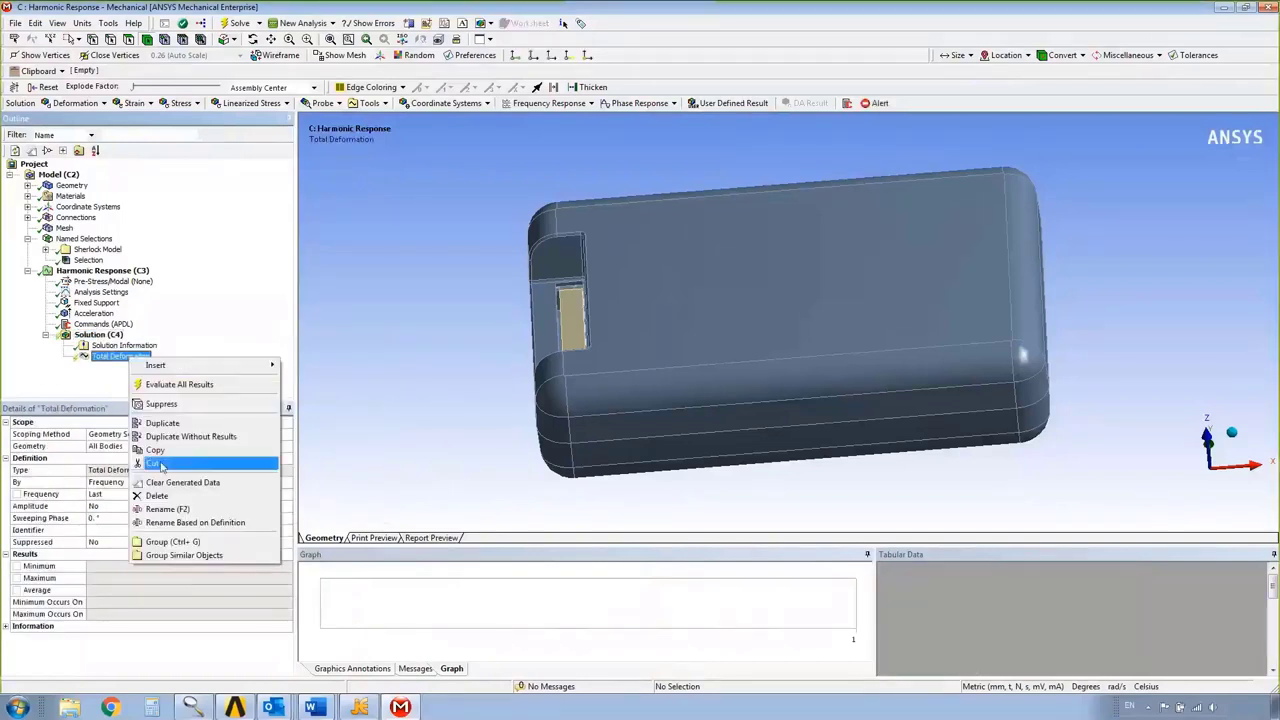
click(215, 384)
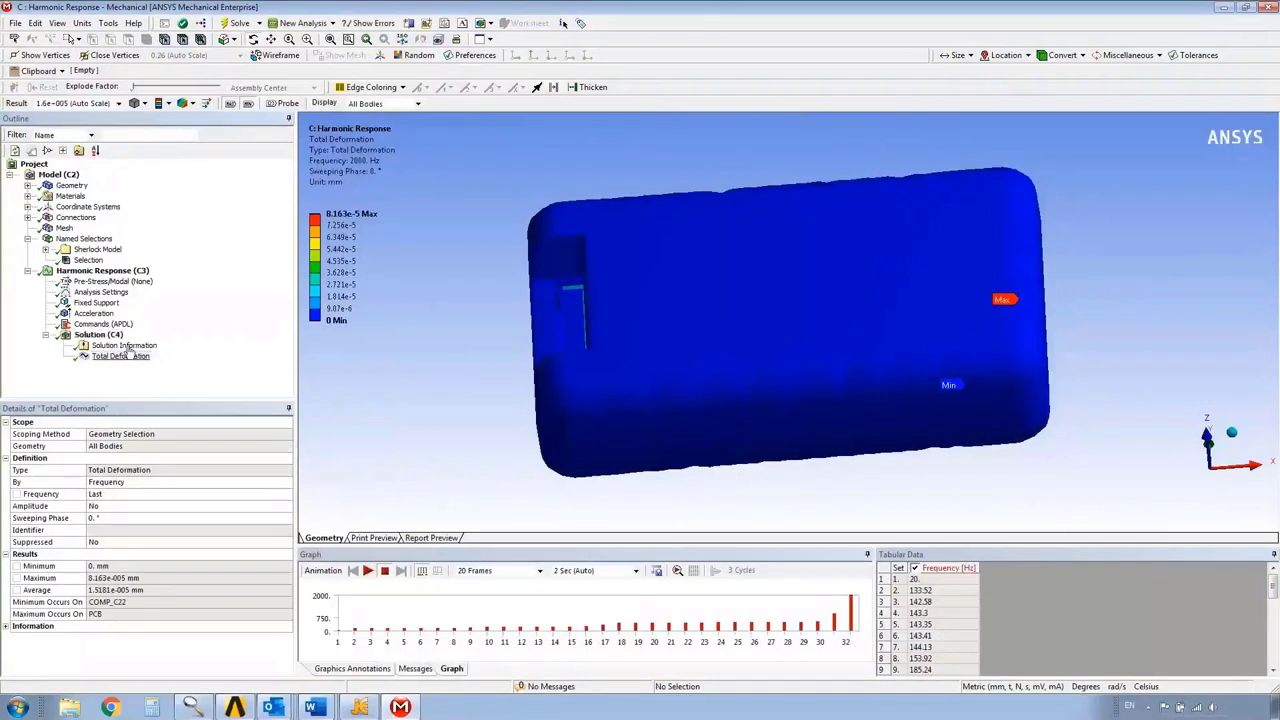
Hide the chassis body of the Case Model and inspect the board's total deformation from several angles
click(45, 249)
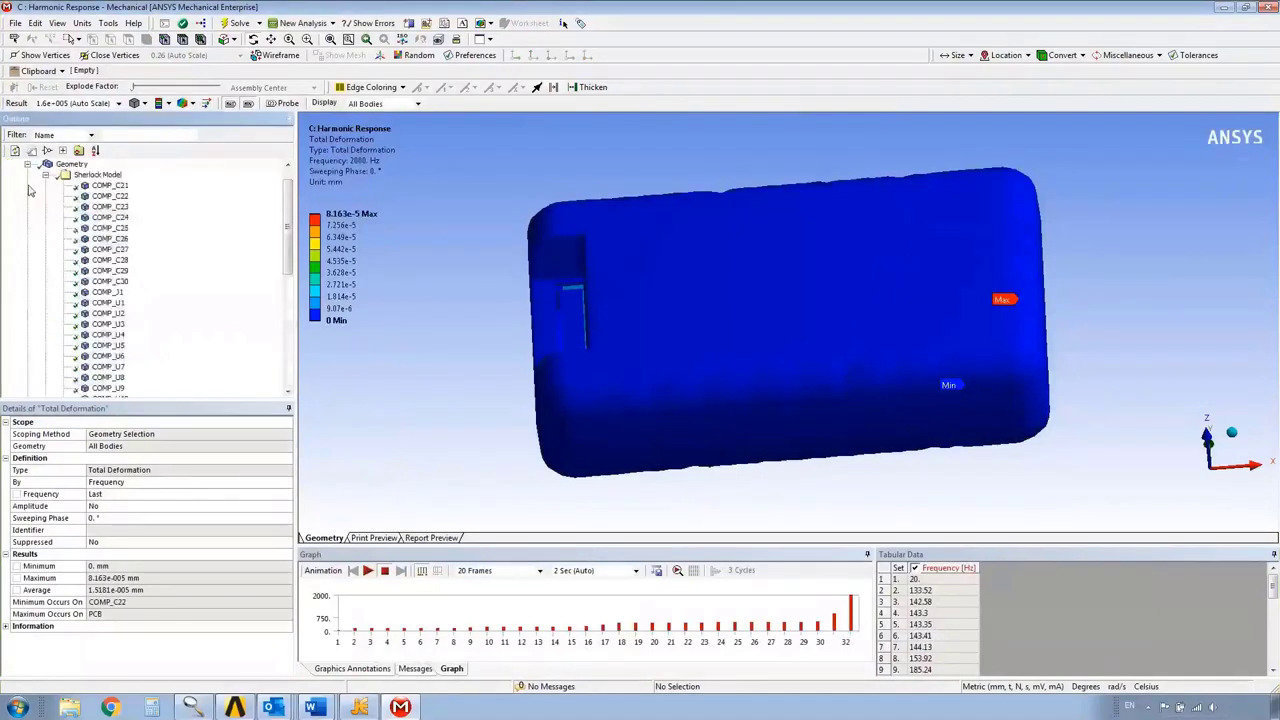
click(45, 174)
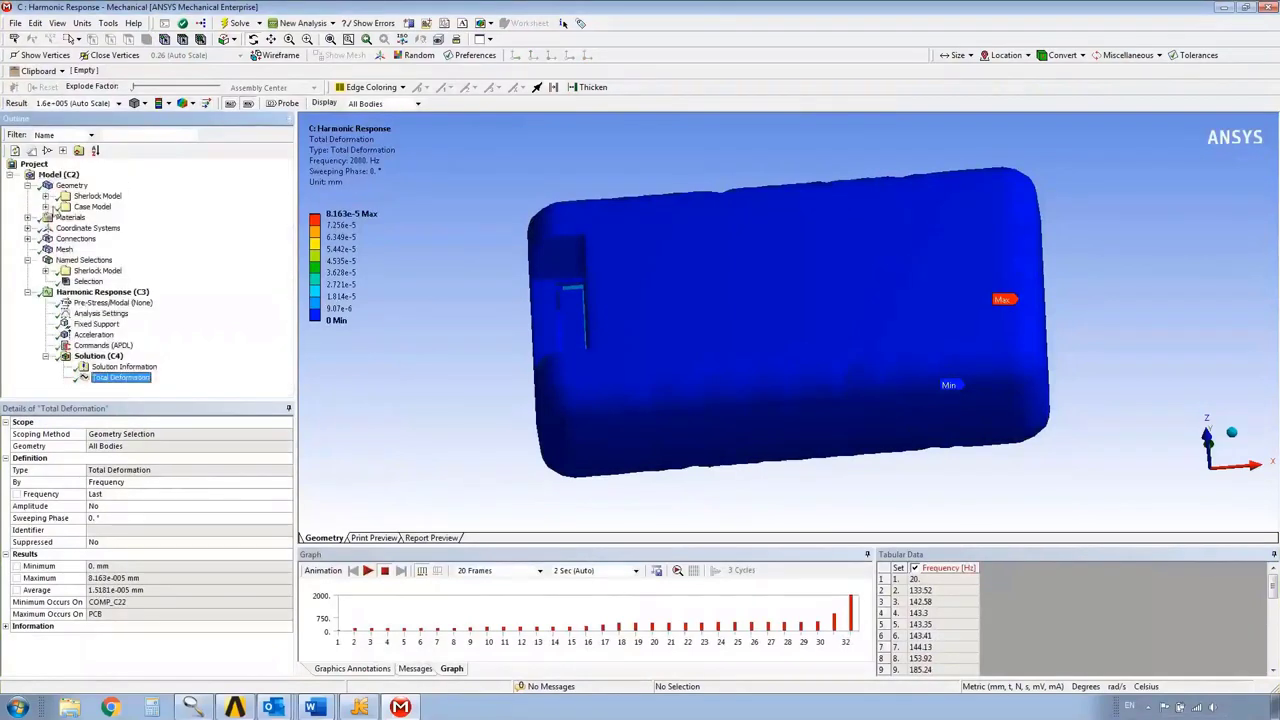
click(45, 206)
click(103, 218)
right_click(104, 220)
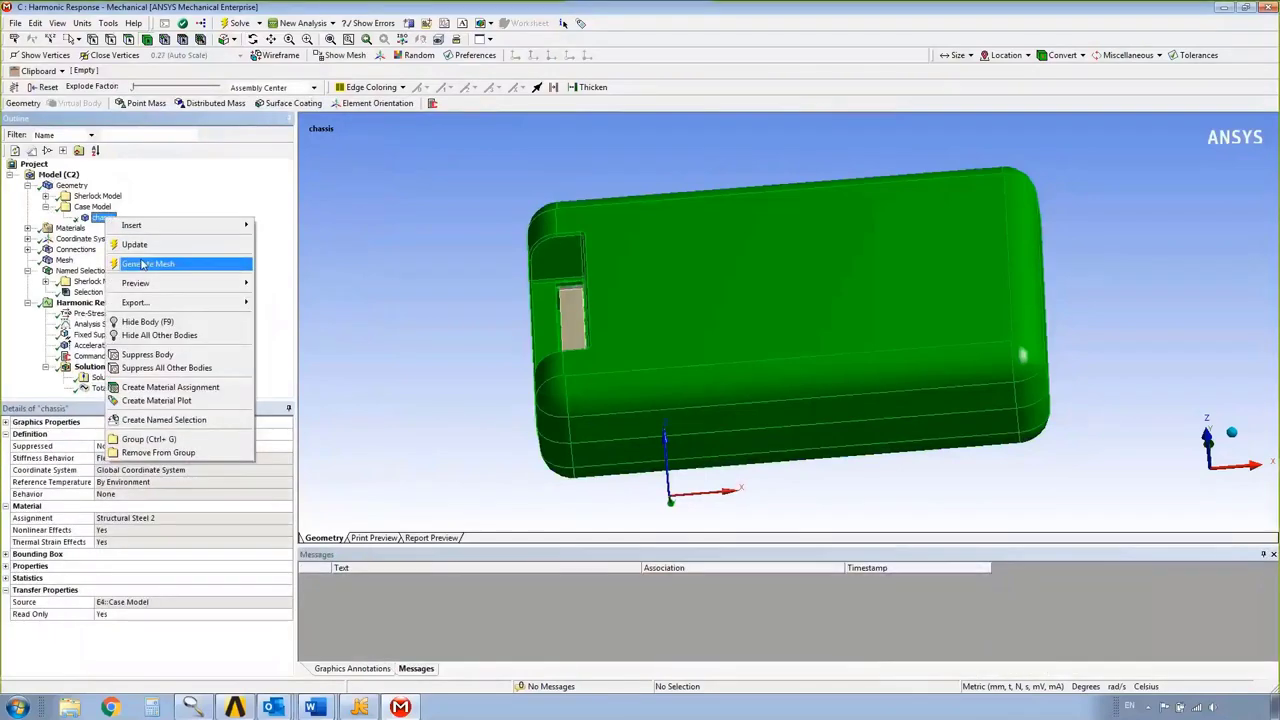
click(122, 389)
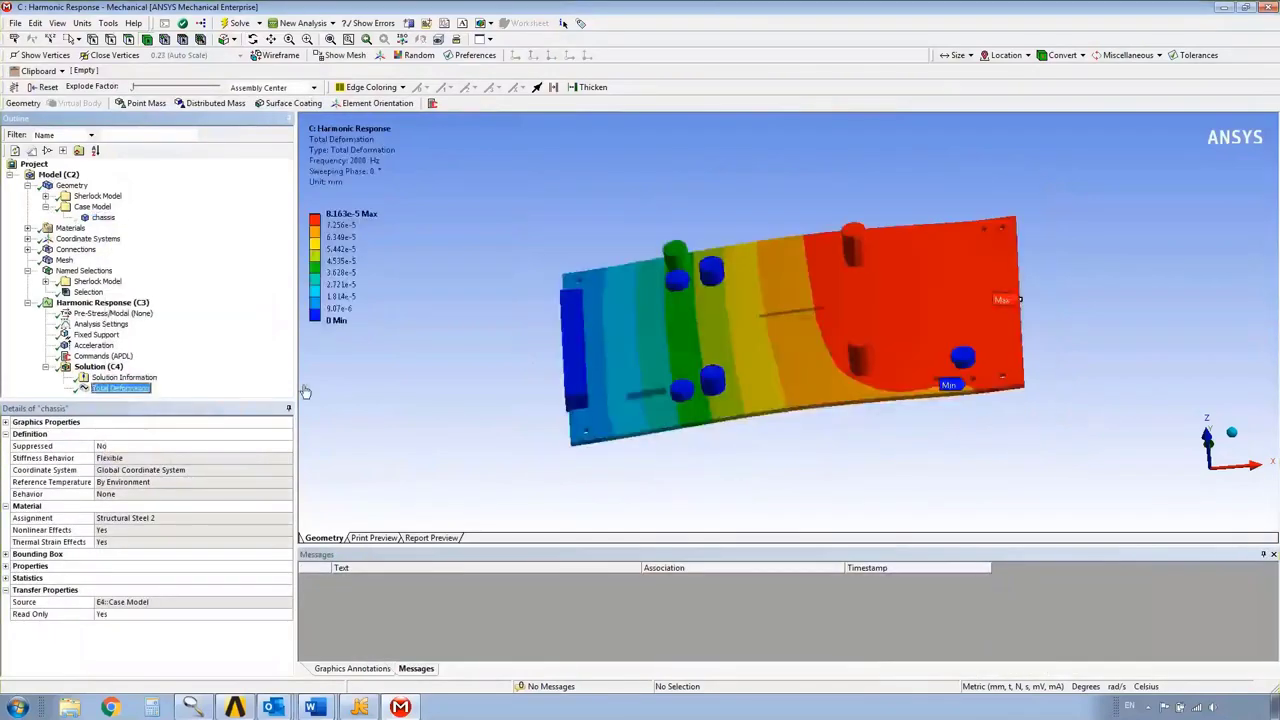
drag(810, 382, 807, 321)
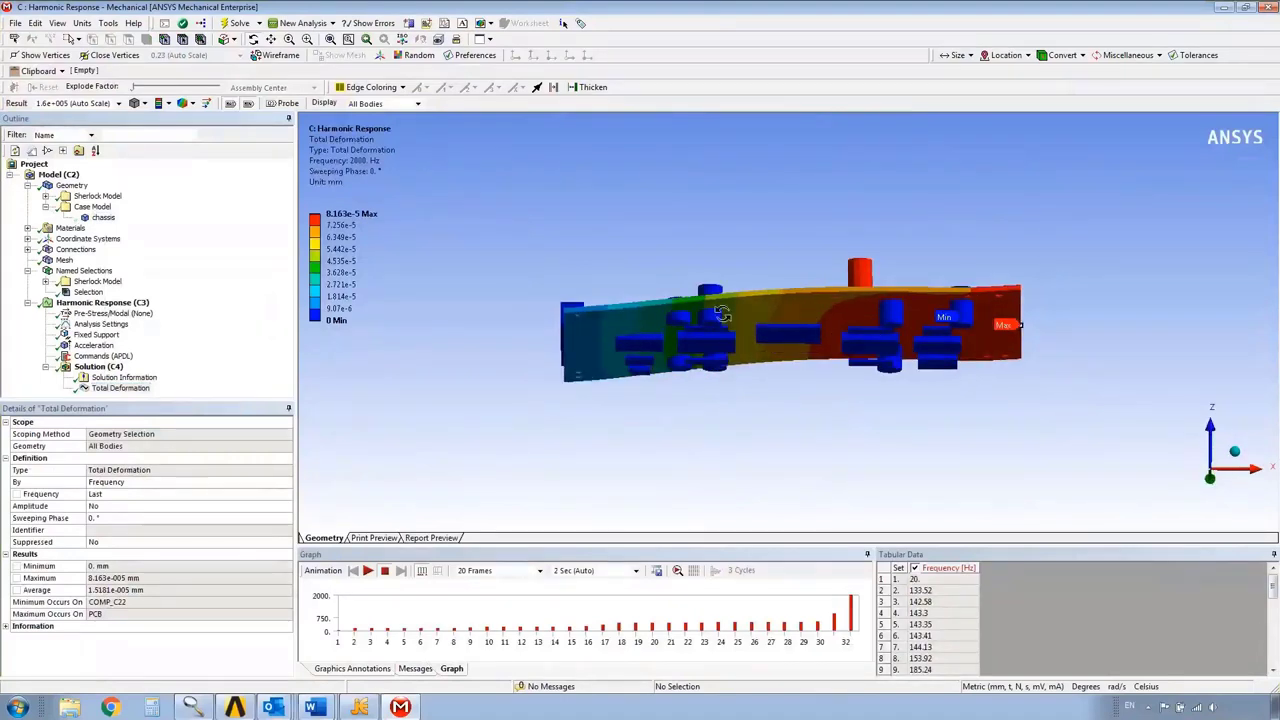
drag(722, 314, 710, 365)
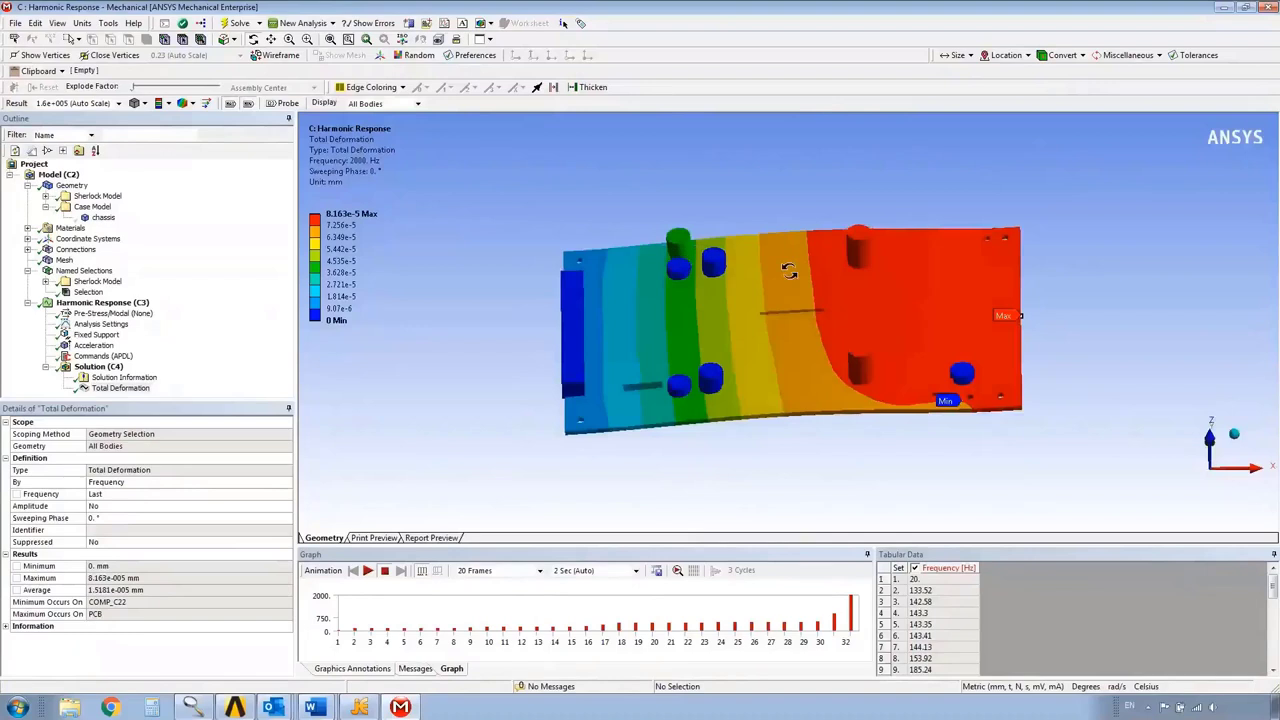
drag(786, 271, 853, 336)
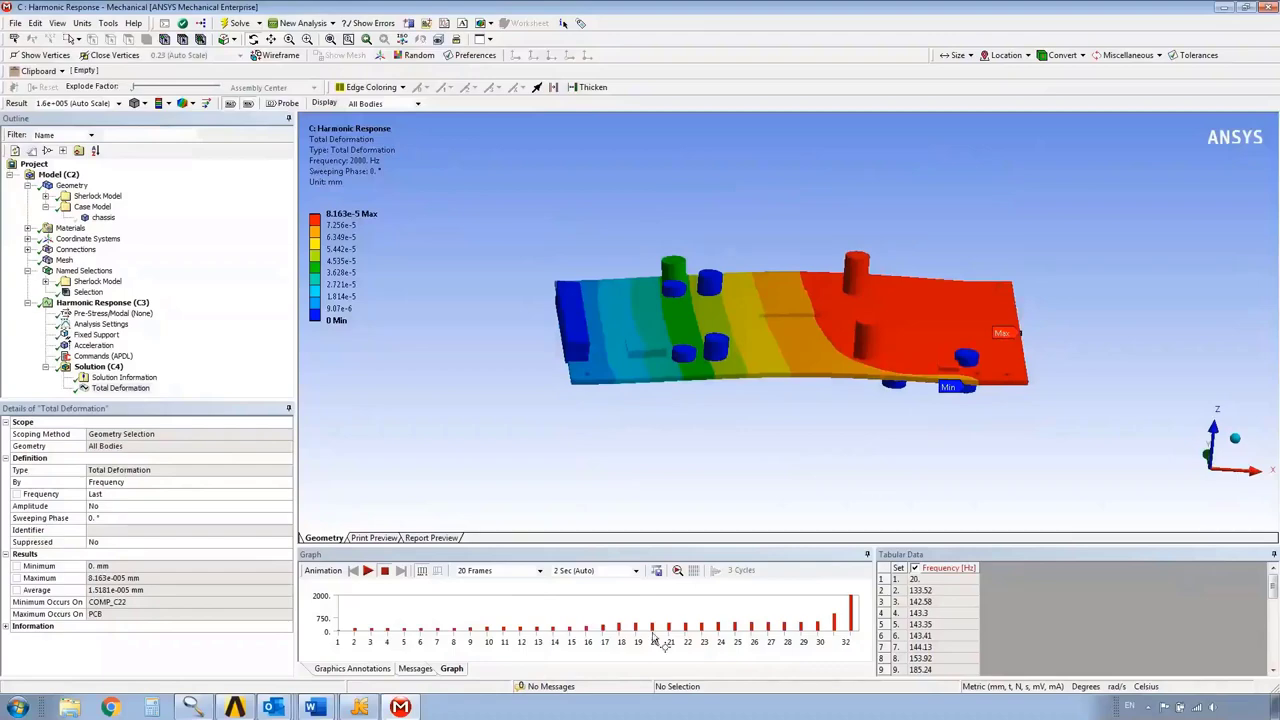
Switch to Workbench and filter the project file list to show only the ANSYS Result File type
click(1224, 7)
click(564, 551)
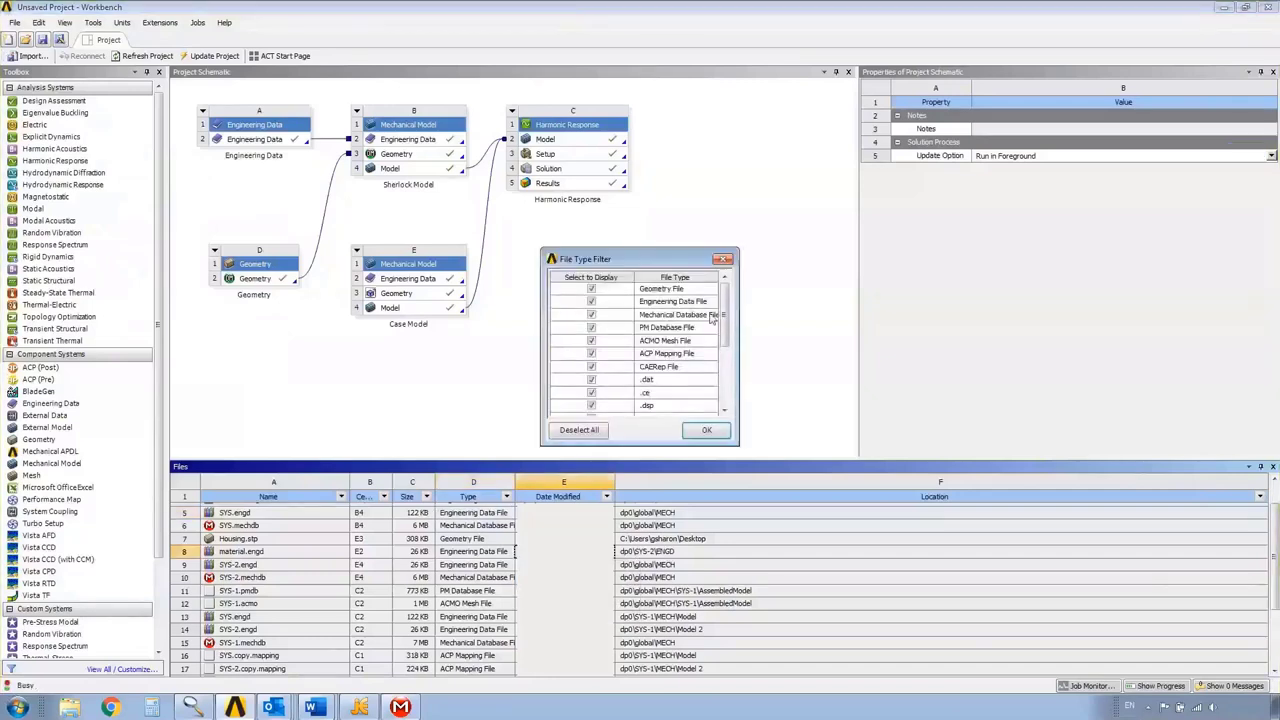
click(588, 431)
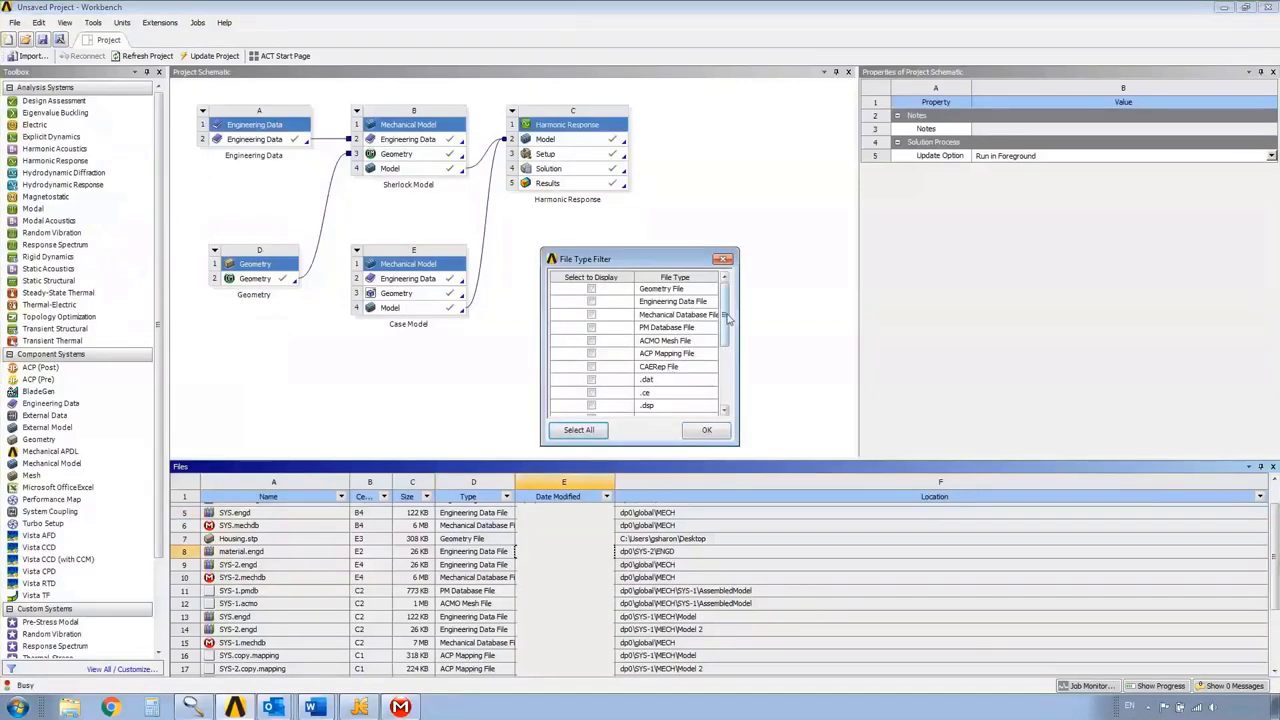
scroll(594, 362, down, 5)
click(592, 356)
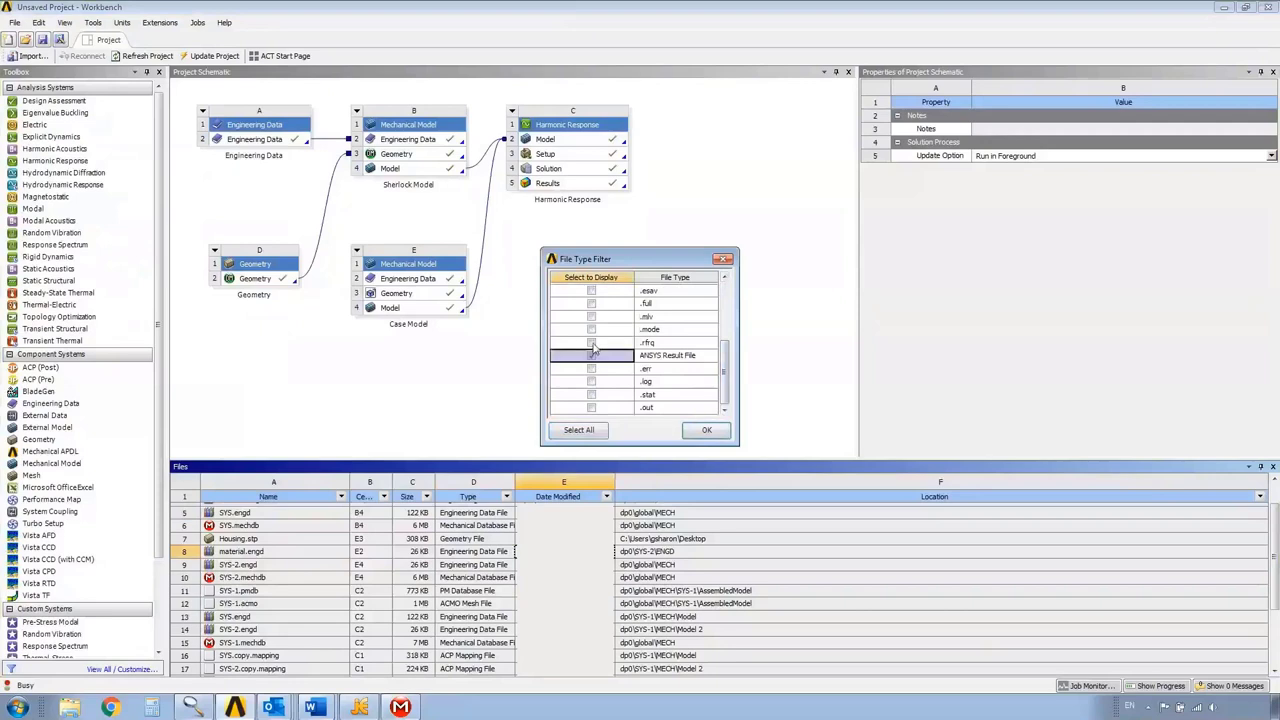
click(707, 430)
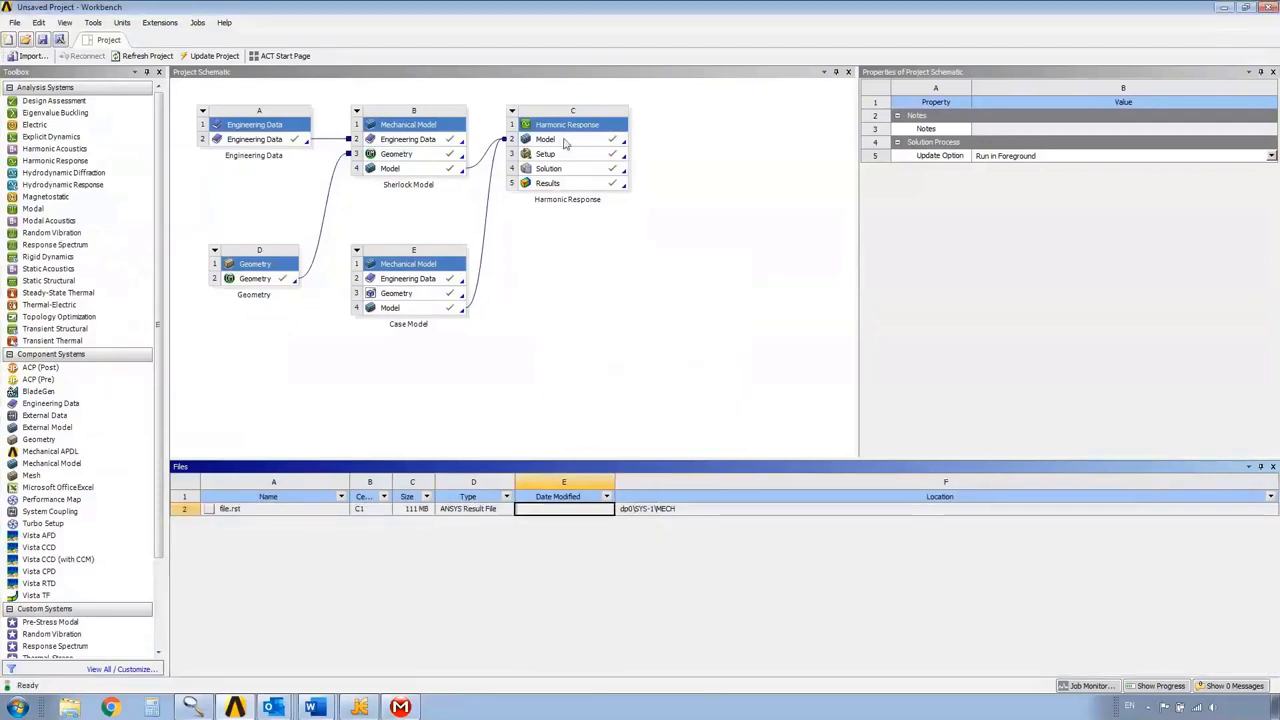
Open the folder containing file.rst and add ds.dat to the file selection
click(342, 510)
right_click(342, 510)
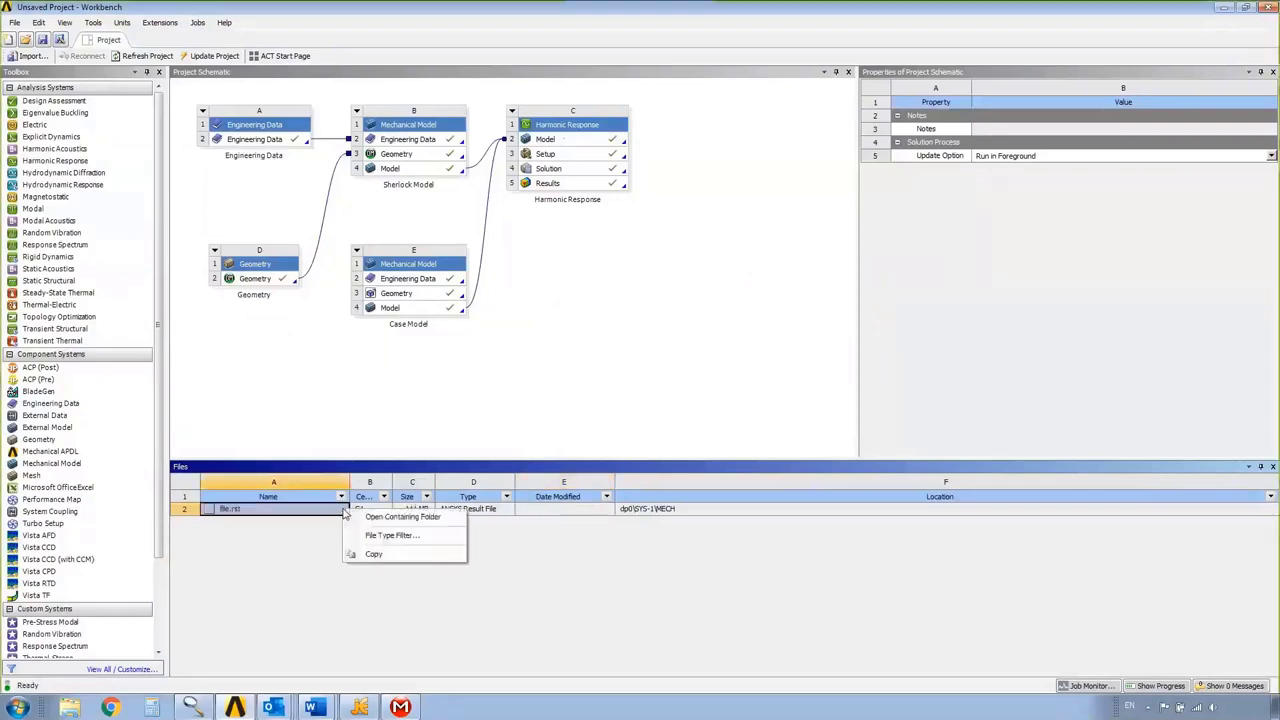
click(390, 517)
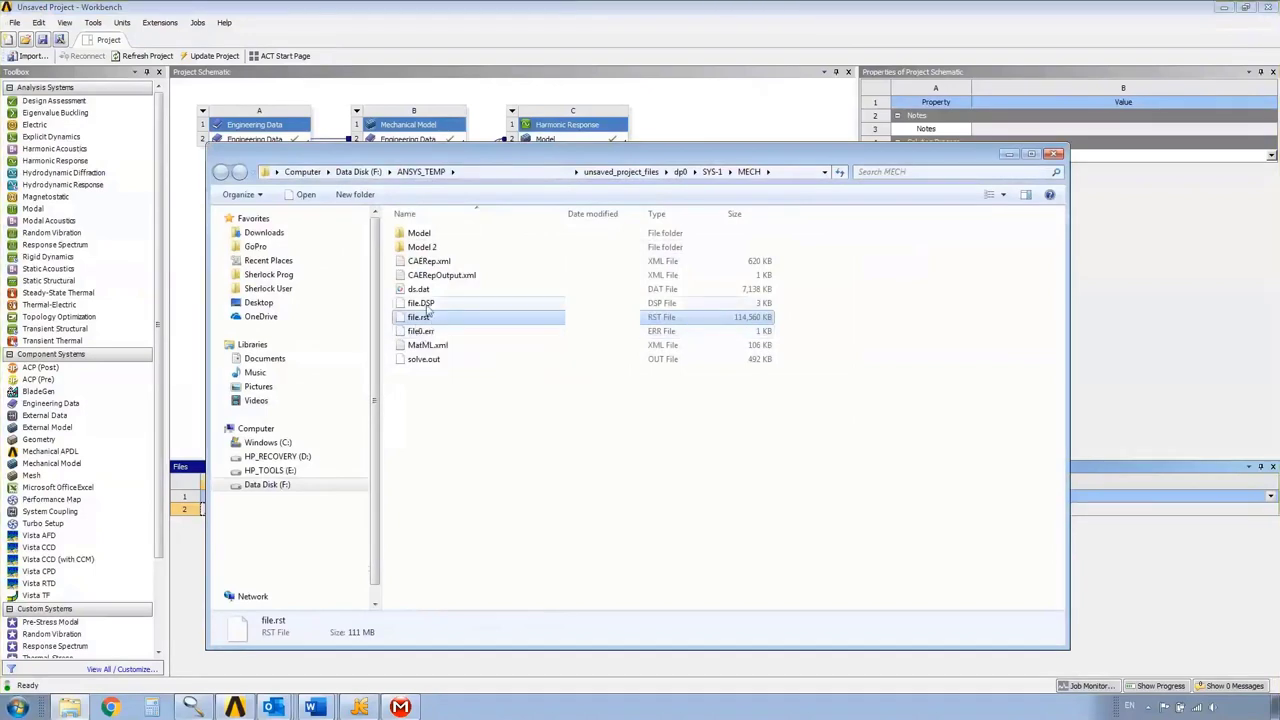
ctrl+click(421, 289)
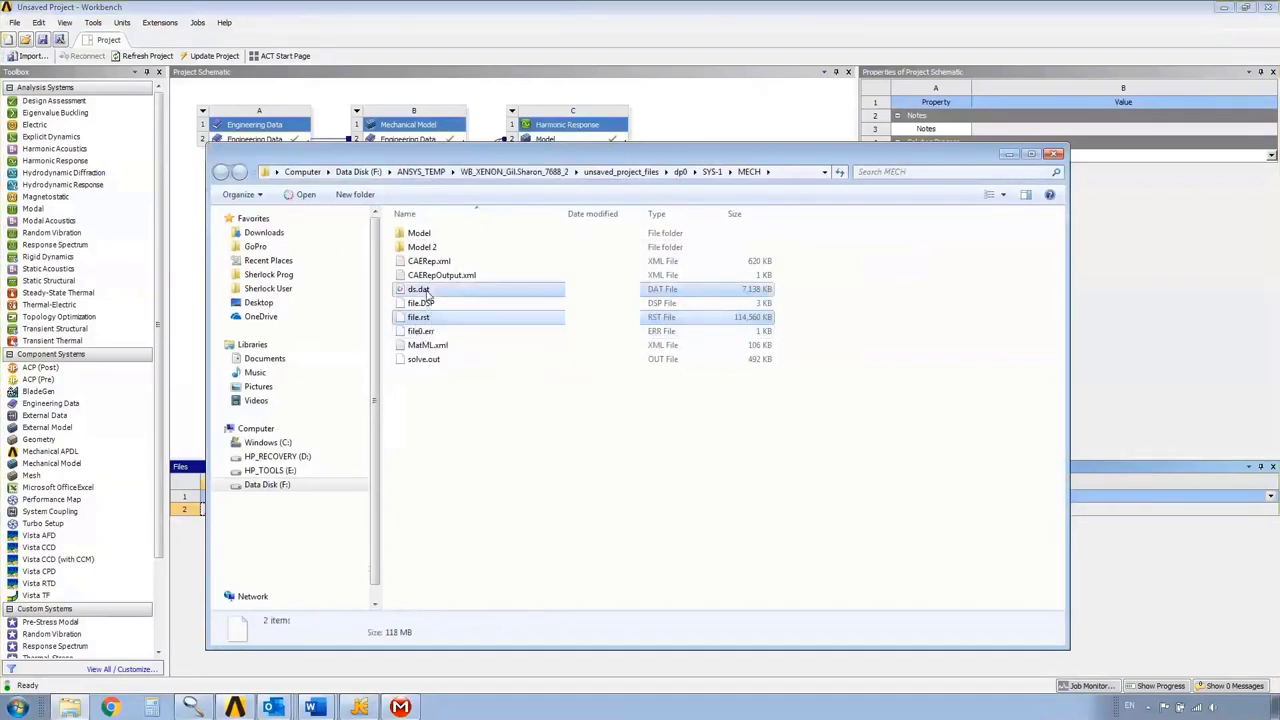
Open a second file explorer window and go to the Demo_Asia folder on Data Disk (F:)
key(super+e)
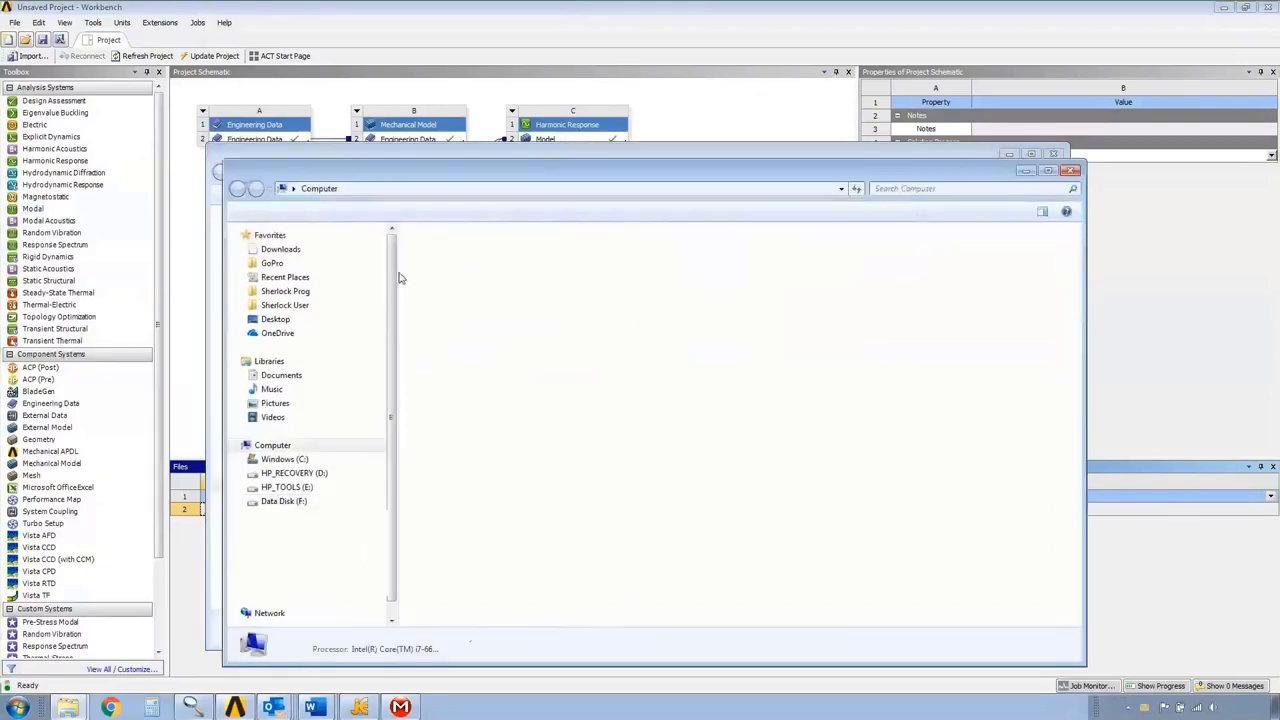
click(284, 501)
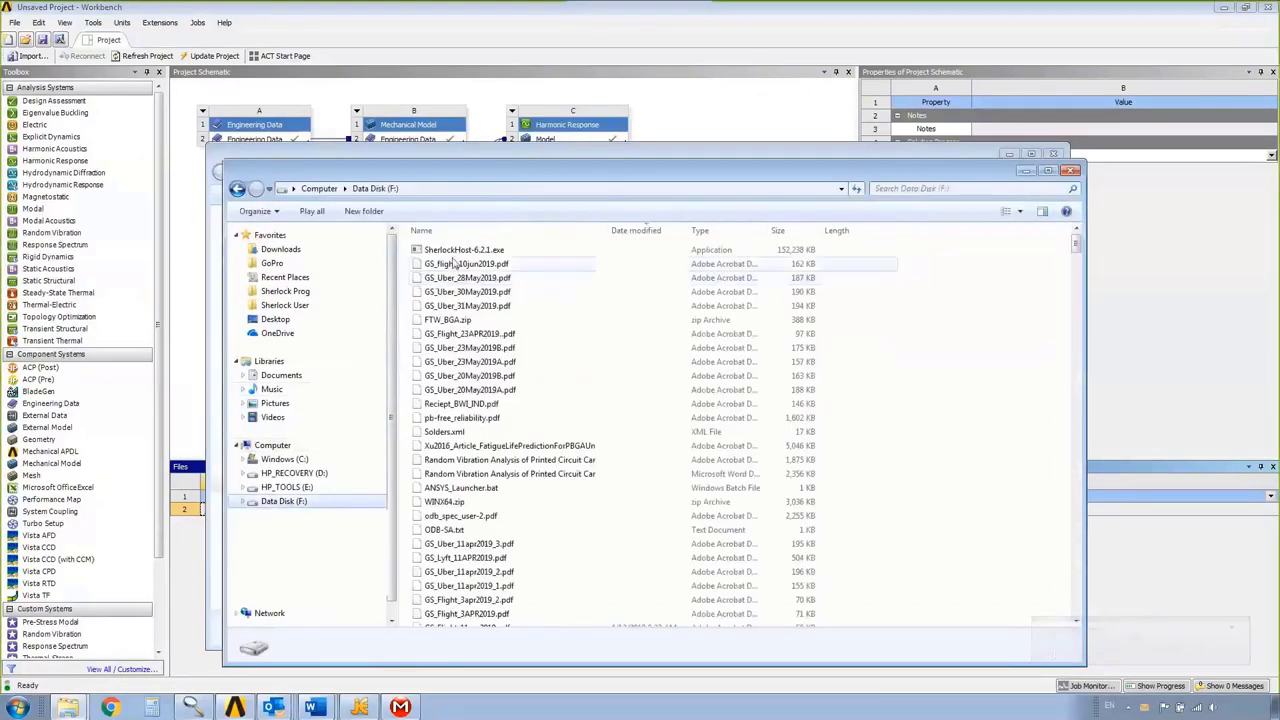
drag(1077, 247, 1012, 440)
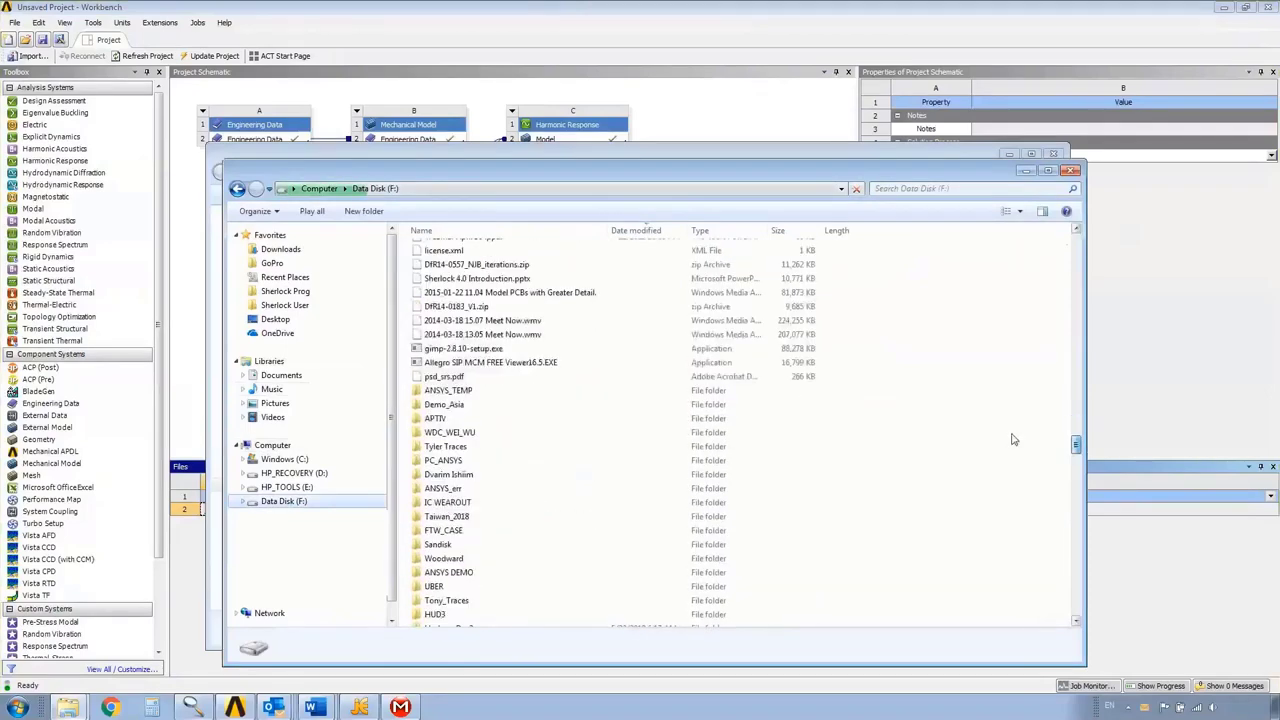
click(441, 406)
double_click(441, 406)
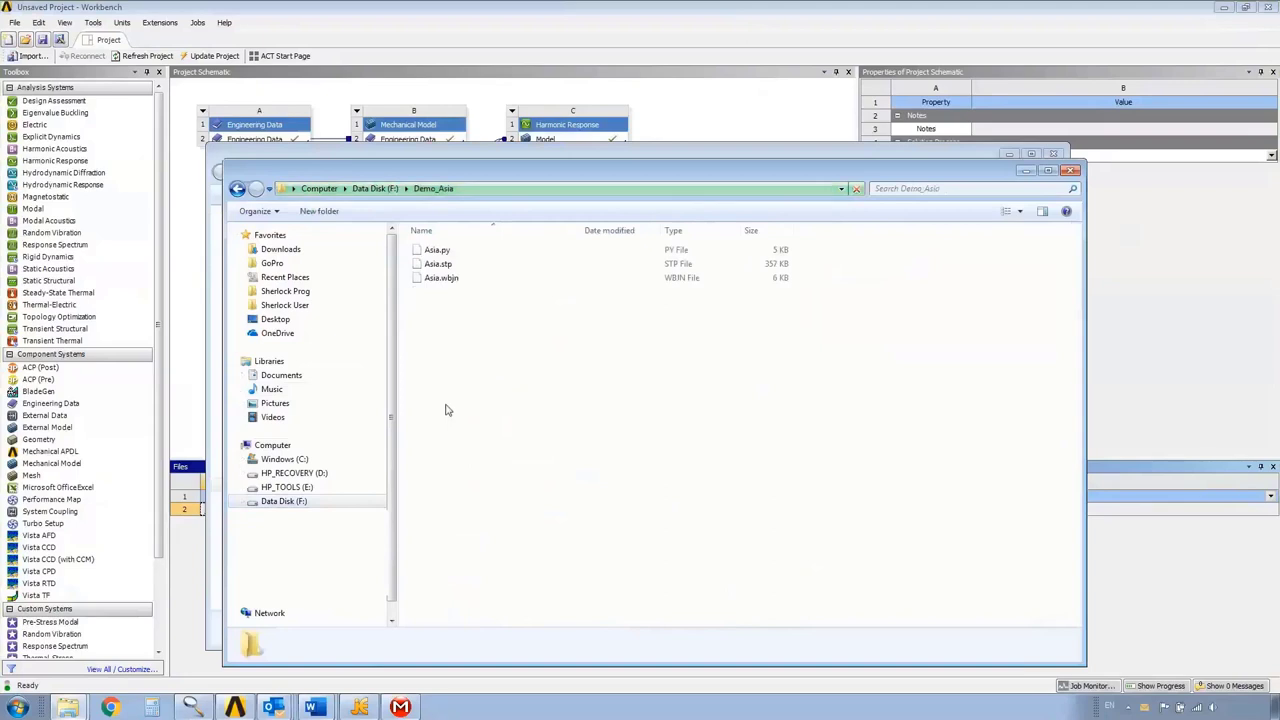
Paste ds.dat and file.rst into the Demo_Asia folder and switch to Sherlock
key(ctrl+v)
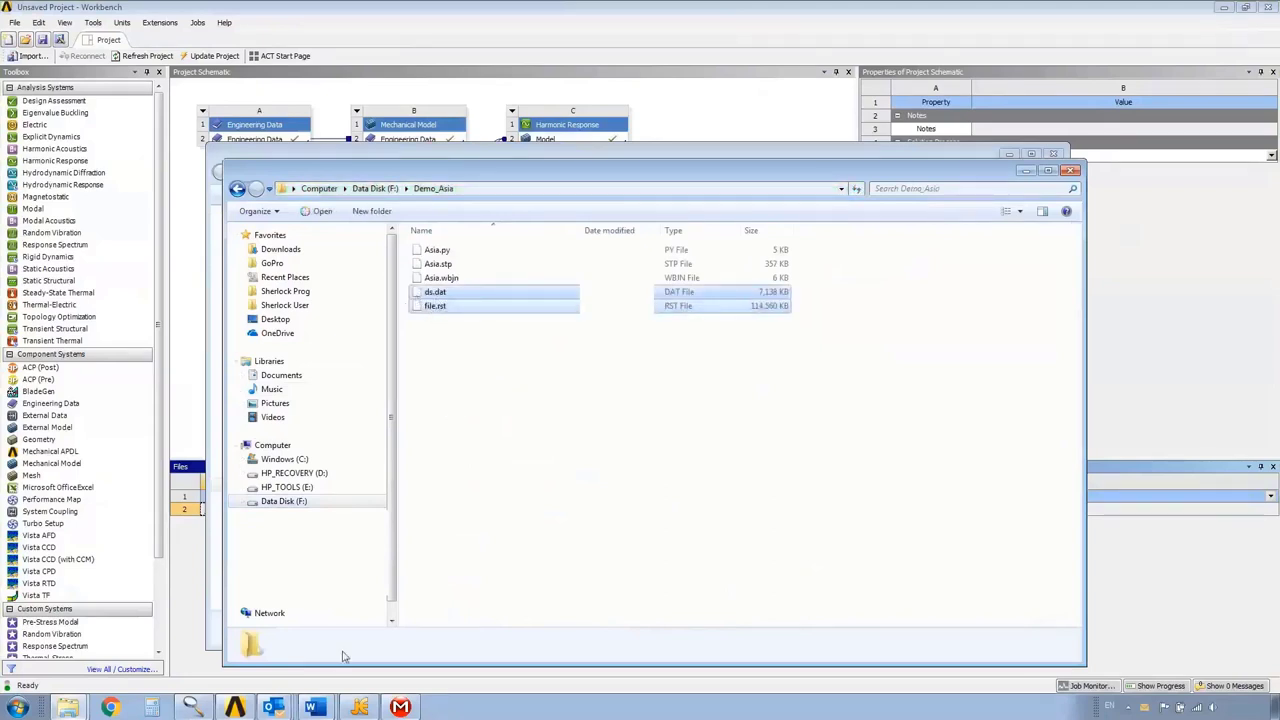
click(196, 707)
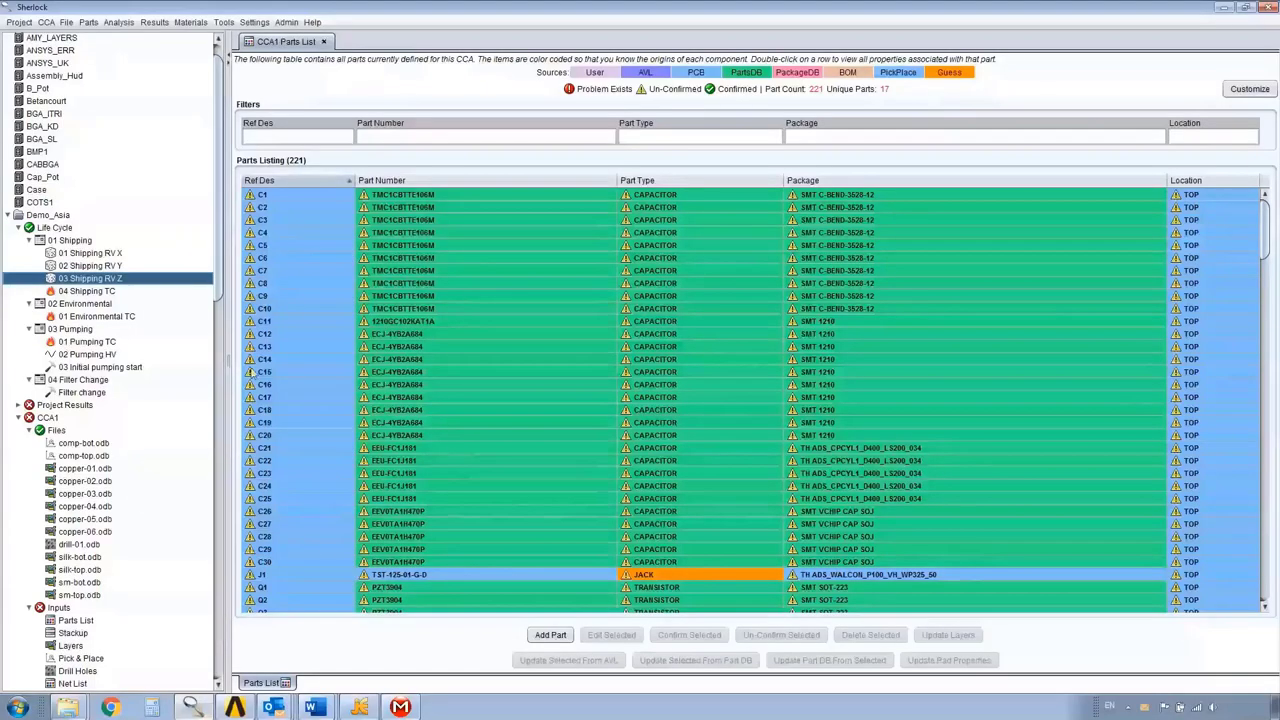
View the 3D results of CCA1's Random Vibe analysis with the RV Disp RMS color scheme
scroll(113, 455, down, 11)
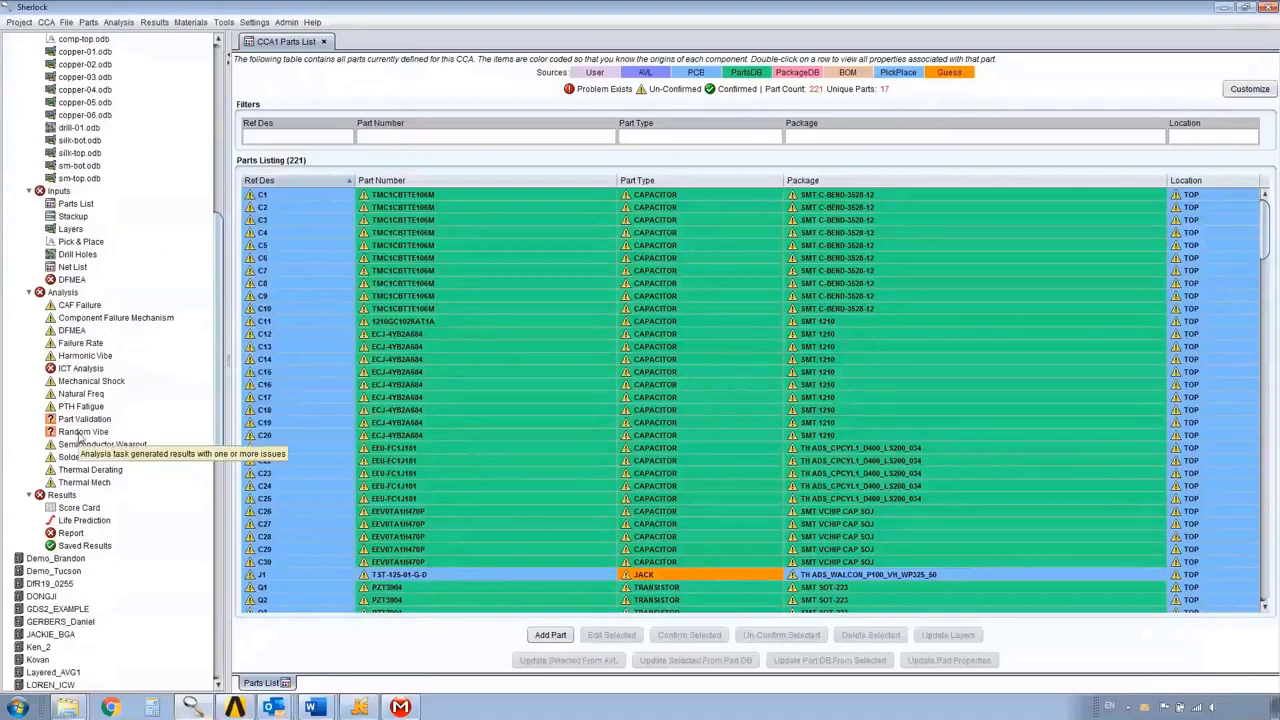
right_click(80, 438)
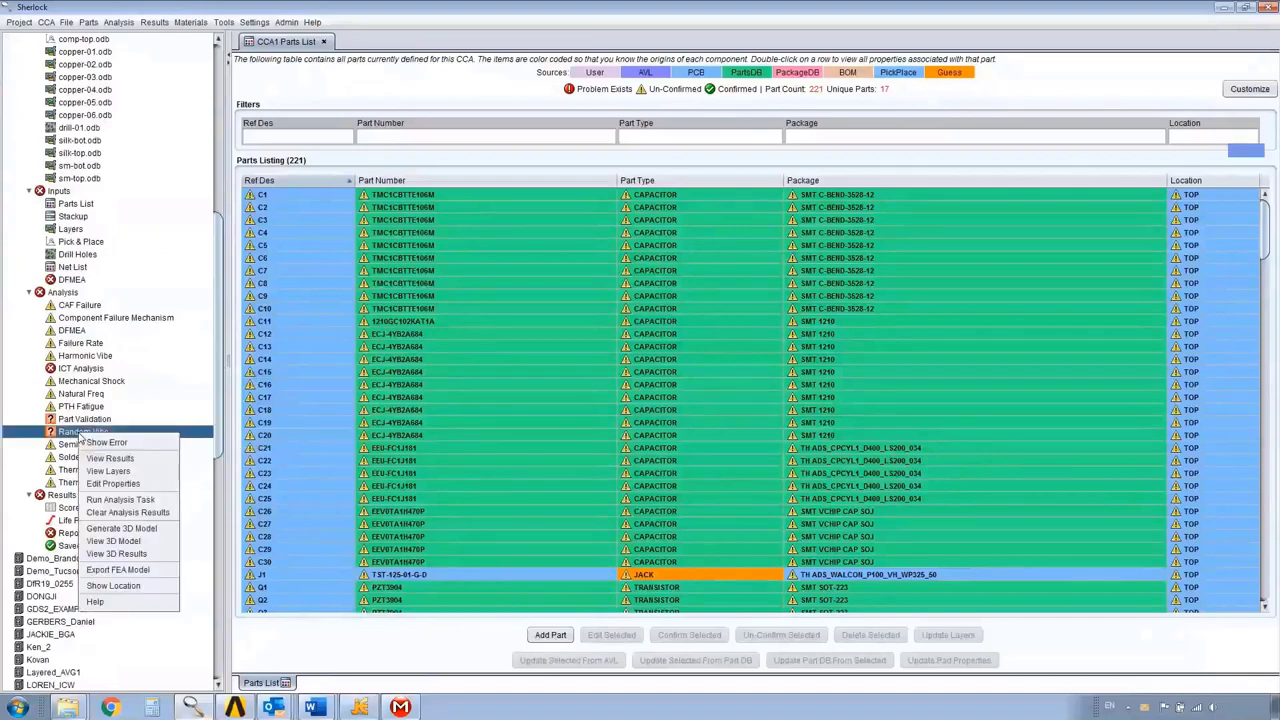
click(115, 555)
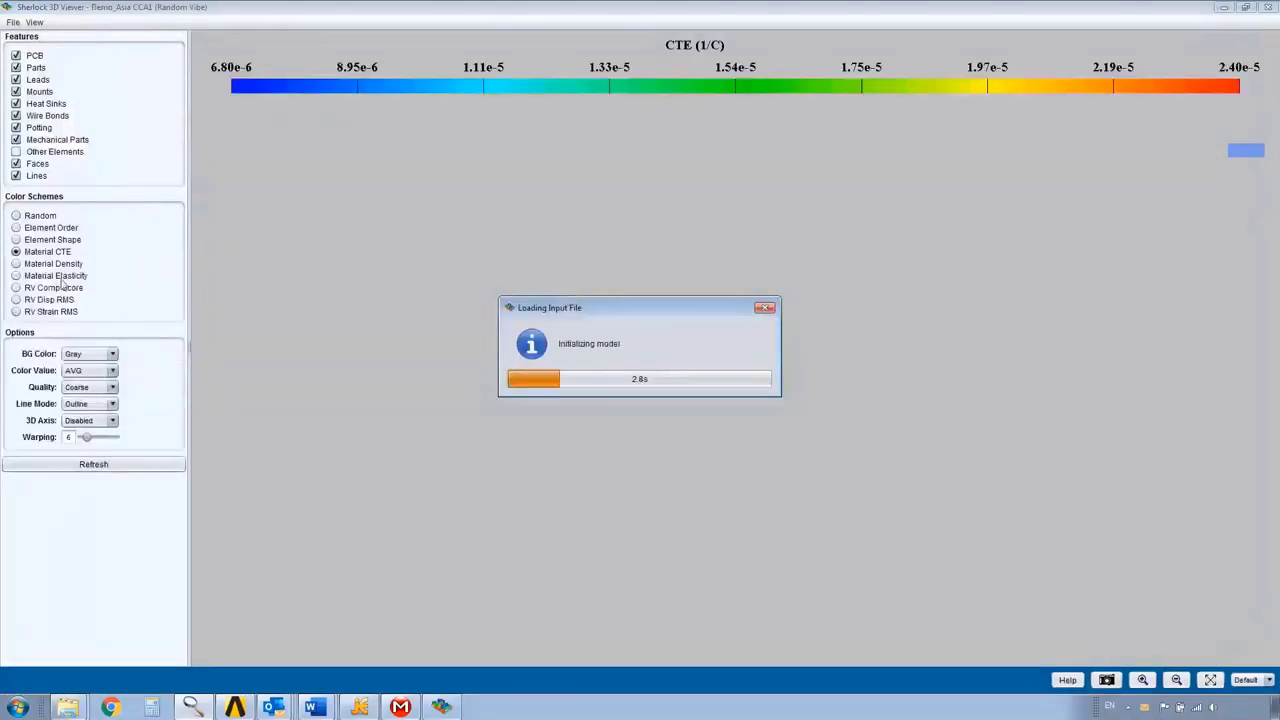
click(50, 300)
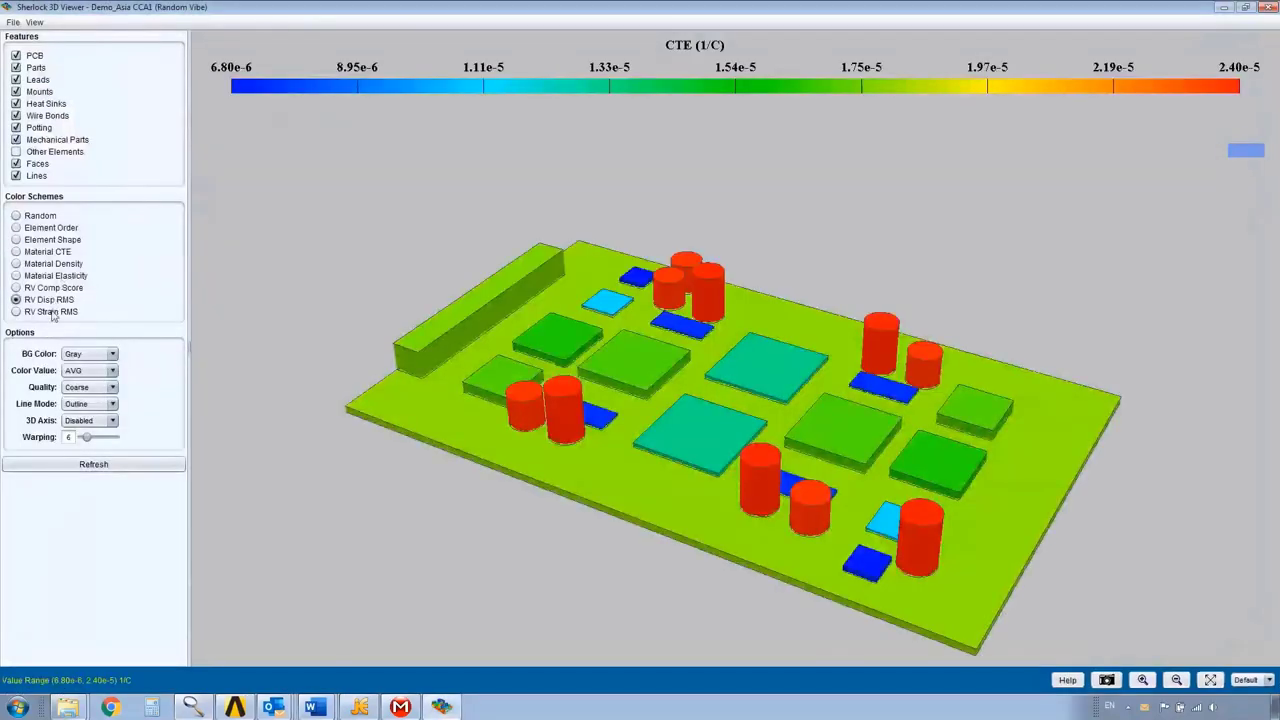
click(88, 465)
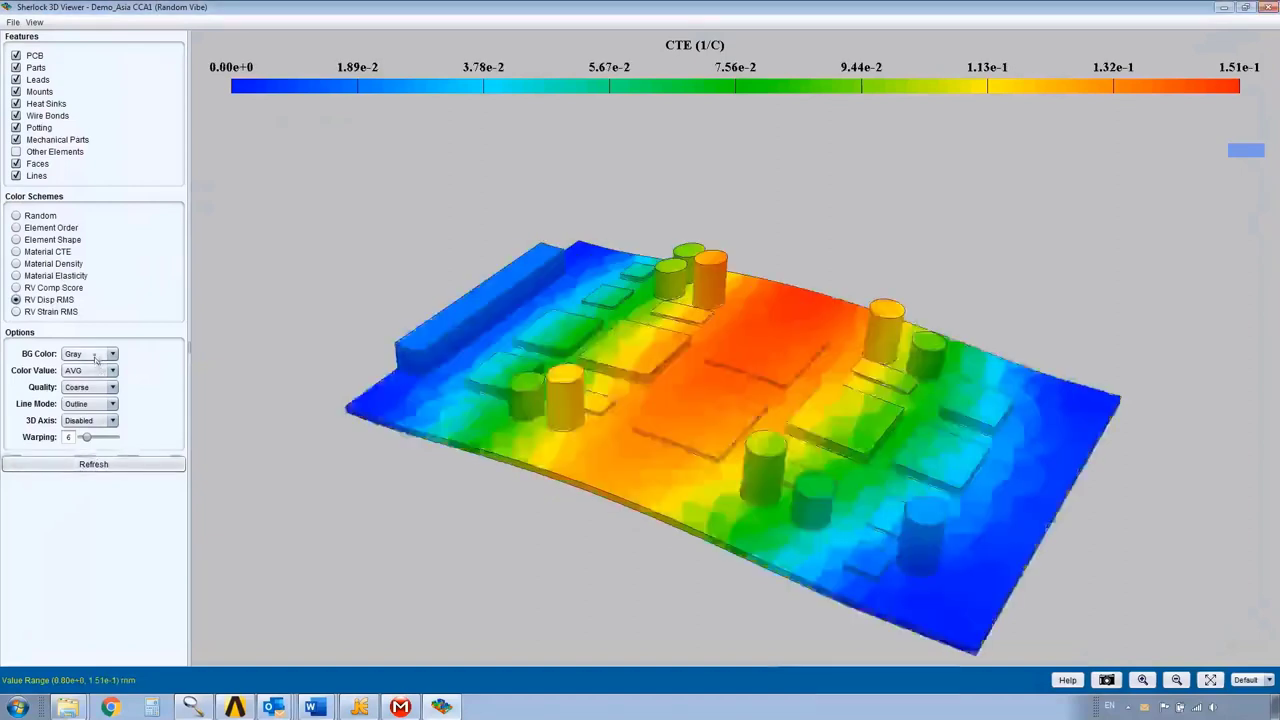
Recolor the 3D results by RV Strain RMS, examine the board from a lower angle and close the 3D viewer
click(55, 312)
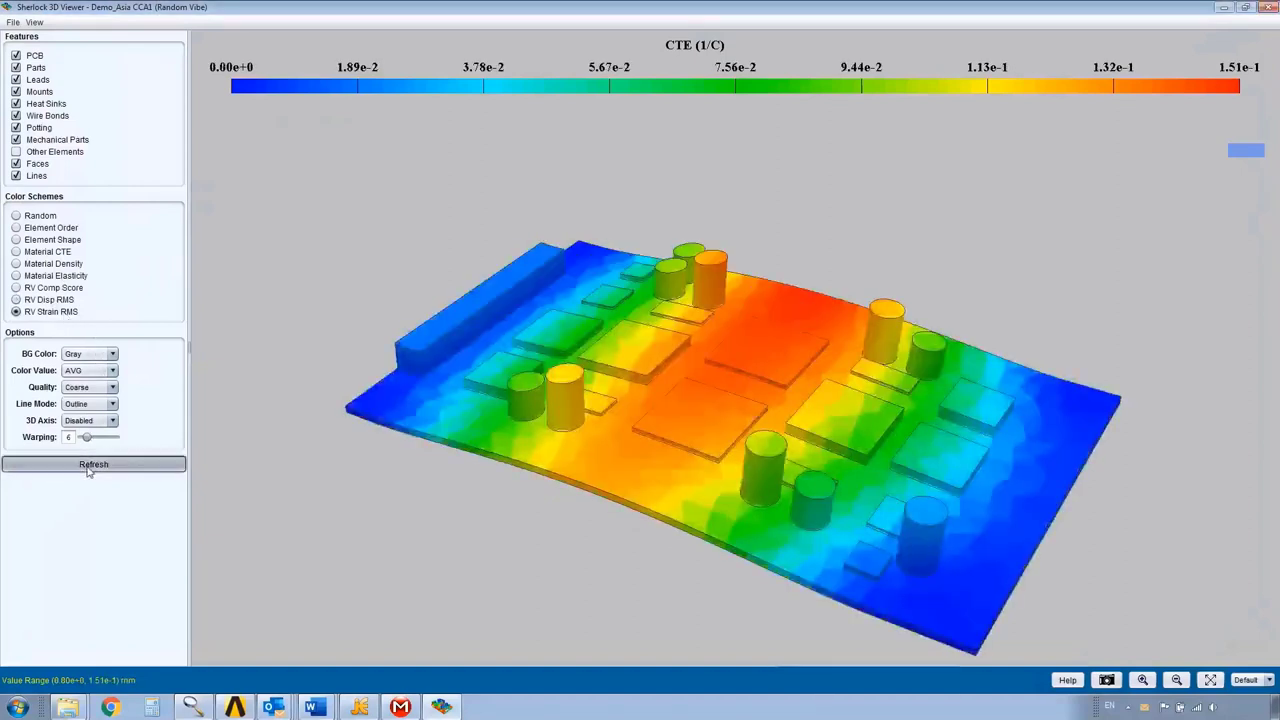
click(93, 464)
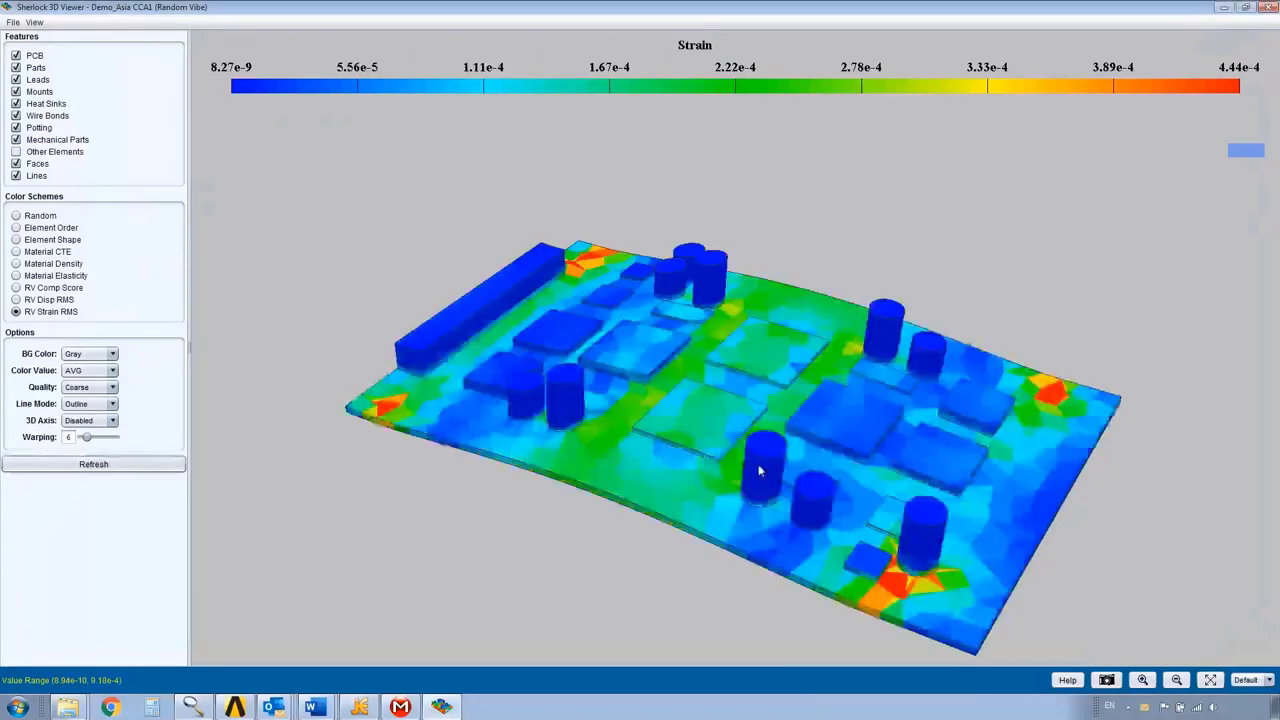
drag(766, 455, 770, 518)
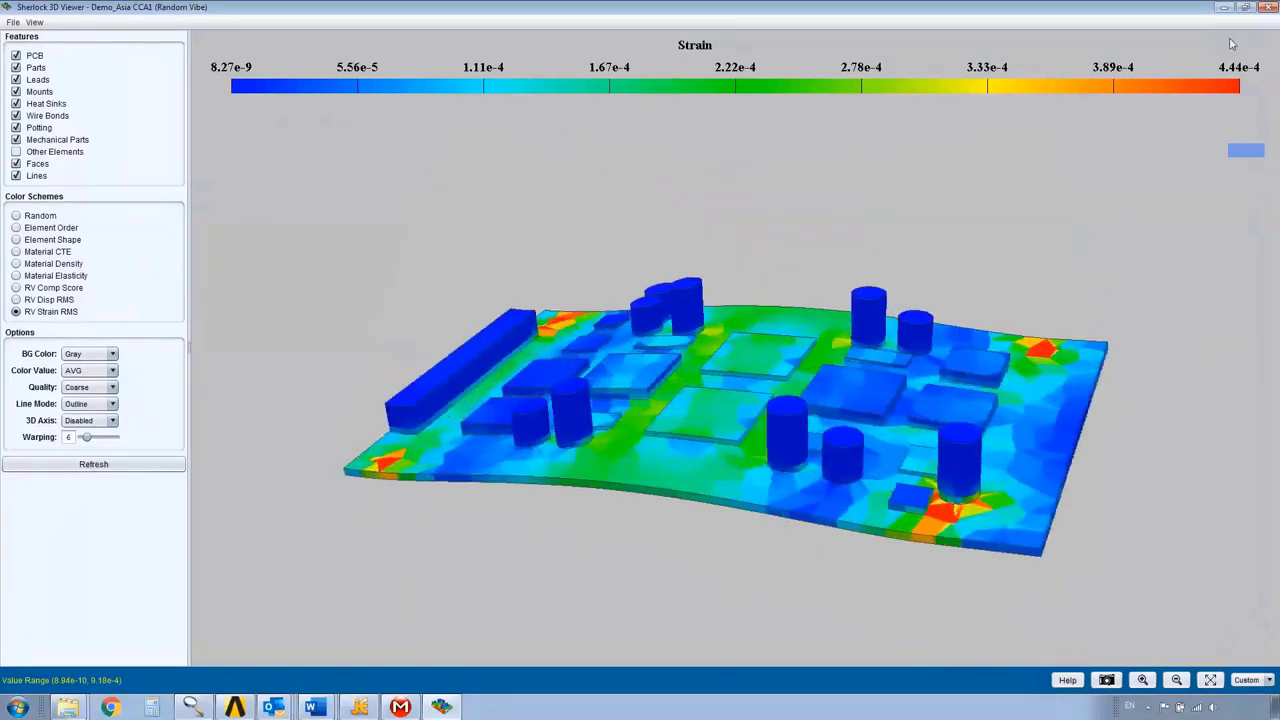
click(1273, 7)
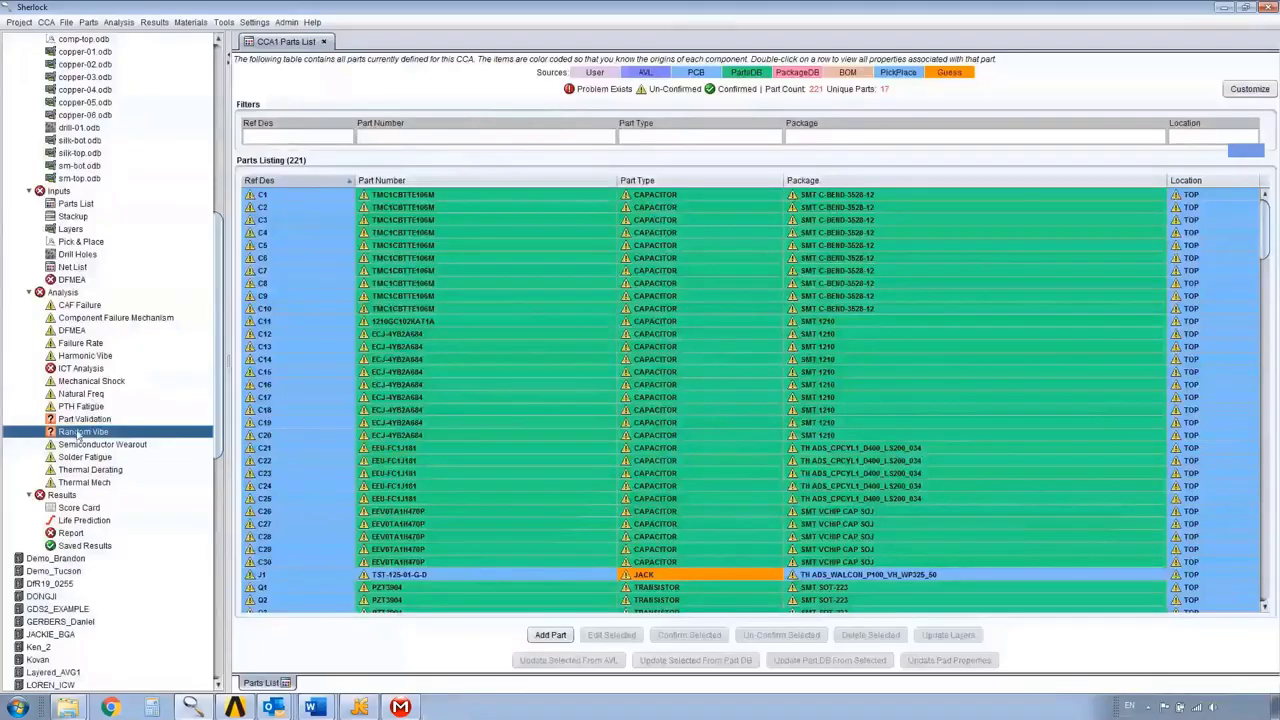
Open the Random Vibe results table of CCA1 and view the life prediction curve for component U8
double_click(80, 433)
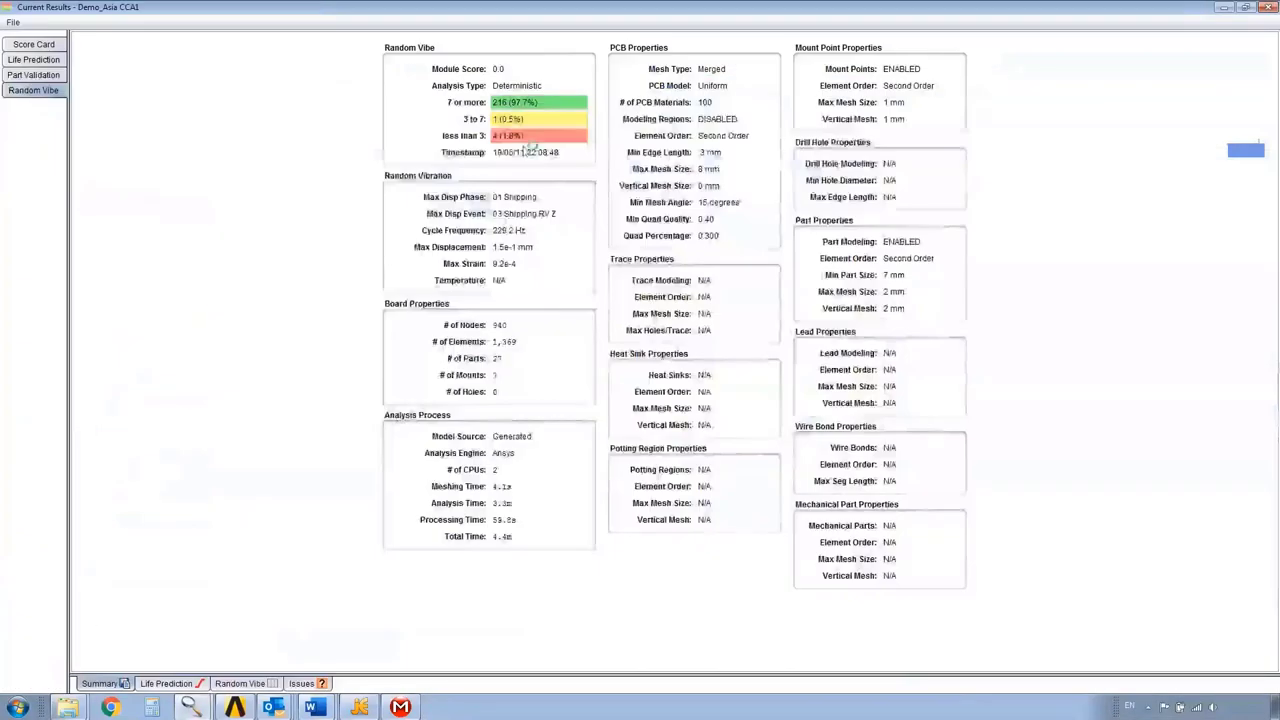
click(166, 683)
click(240, 683)
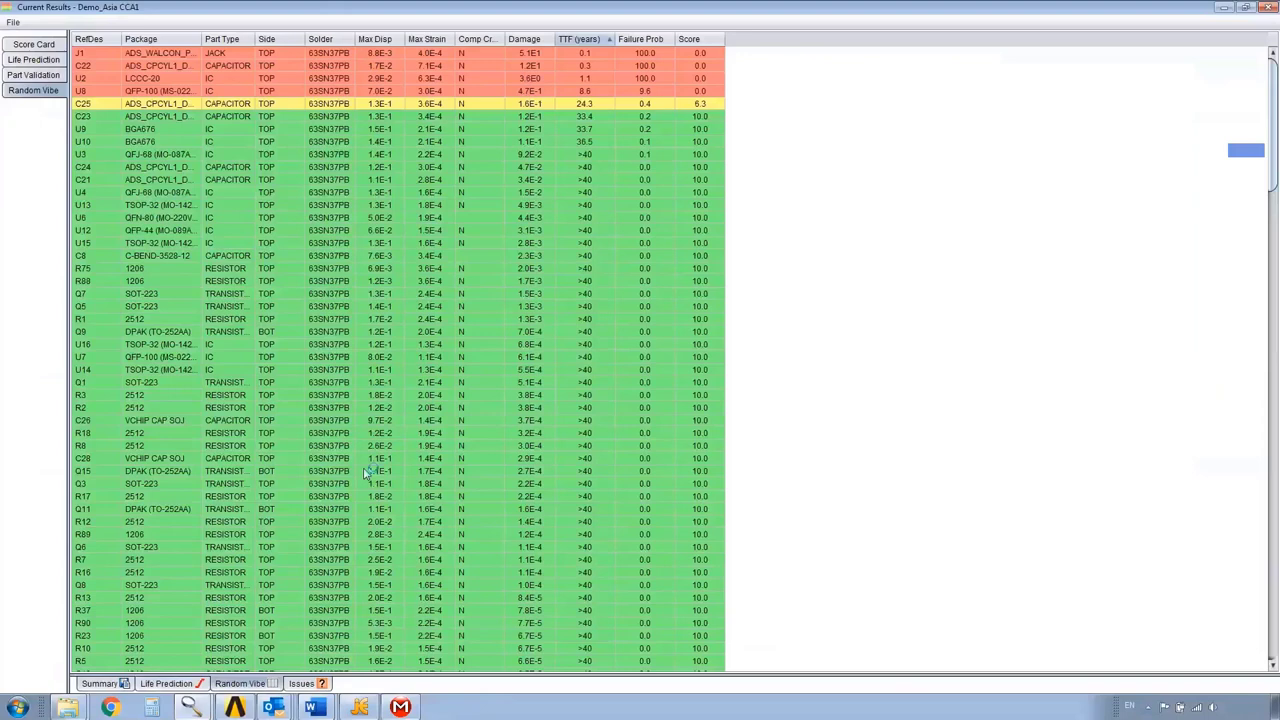
right_click(290, 91)
click(305, 113)
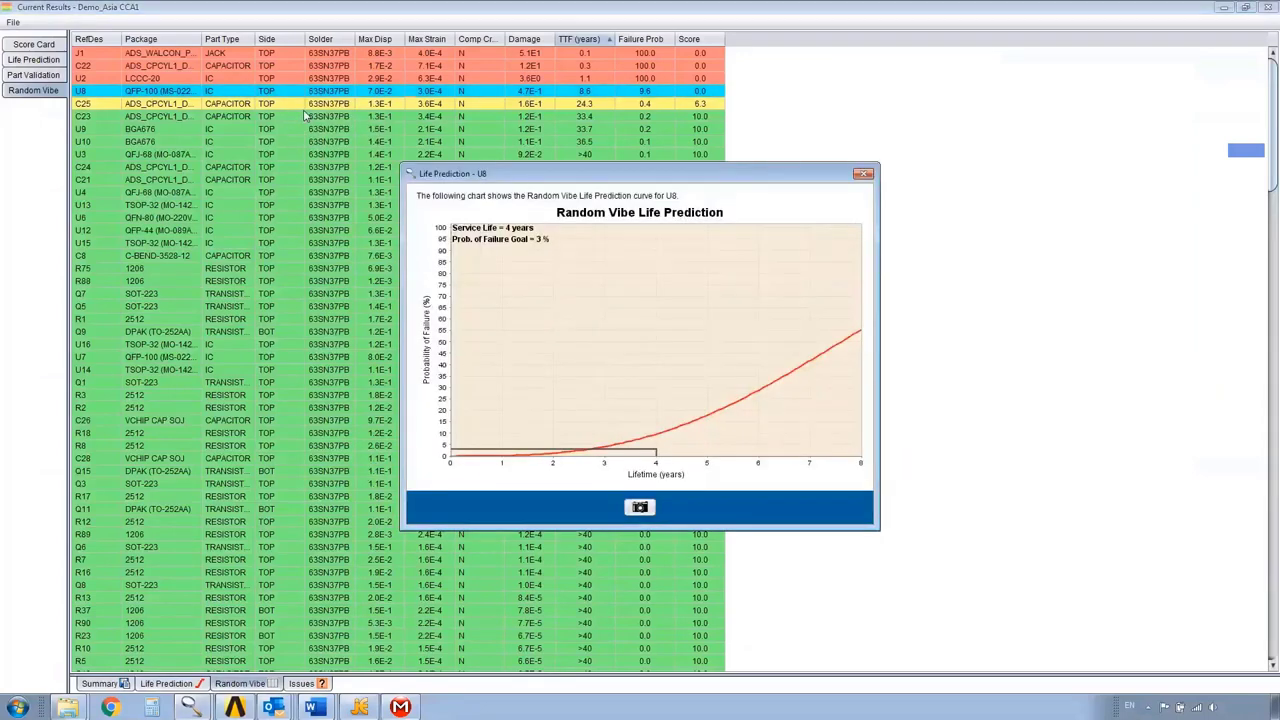
click(863, 176)
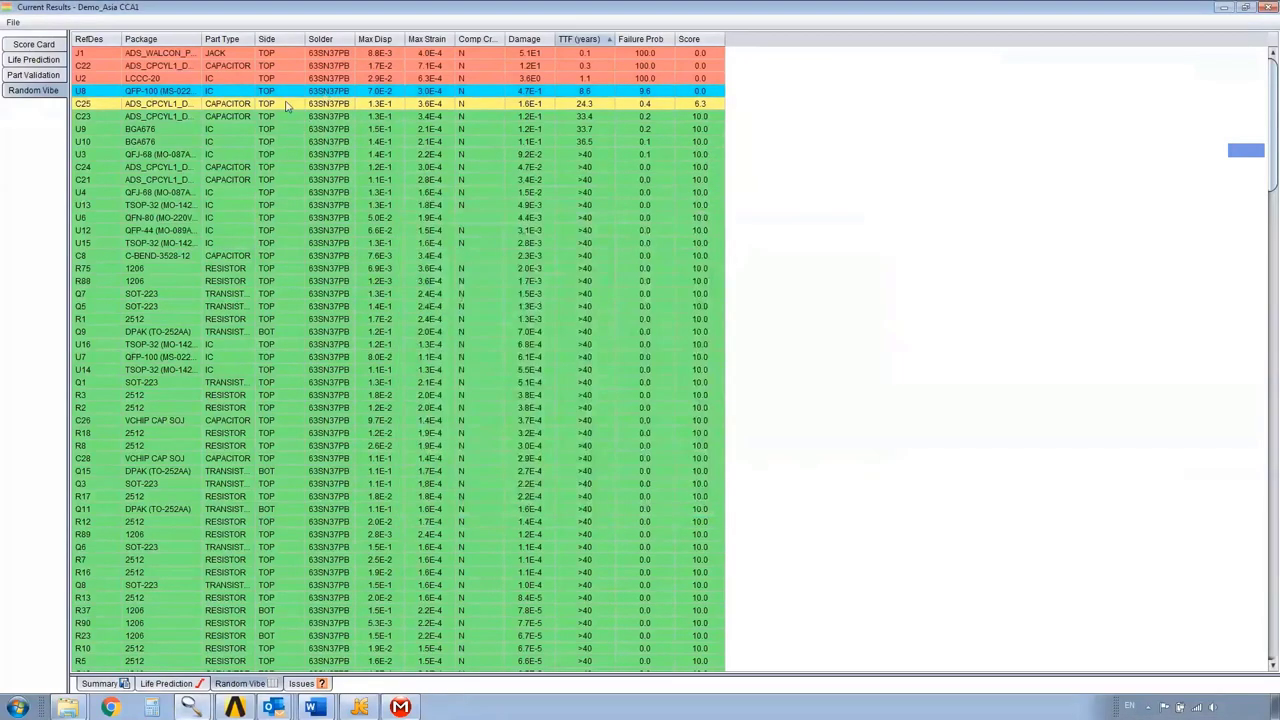
View the life prediction curve for component C25 and close the current results
right_click(287, 104)
click(320, 123)
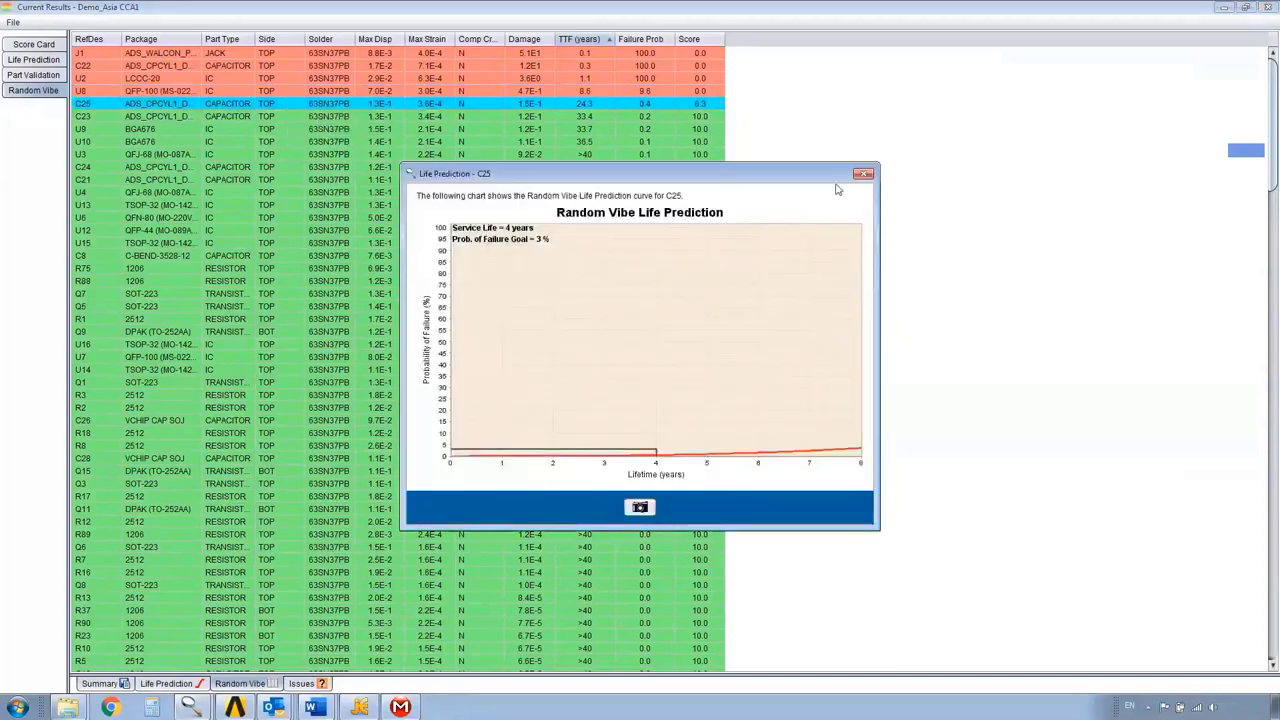
click(868, 176)
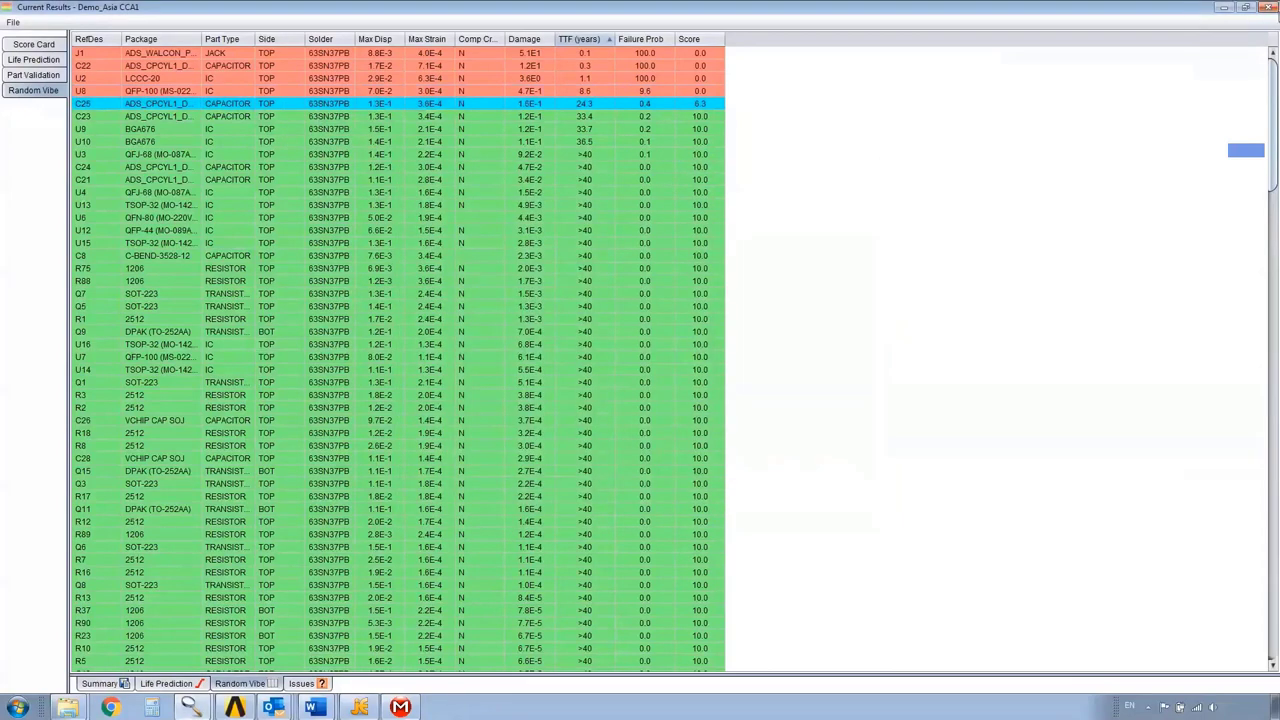
click(1272, 7)
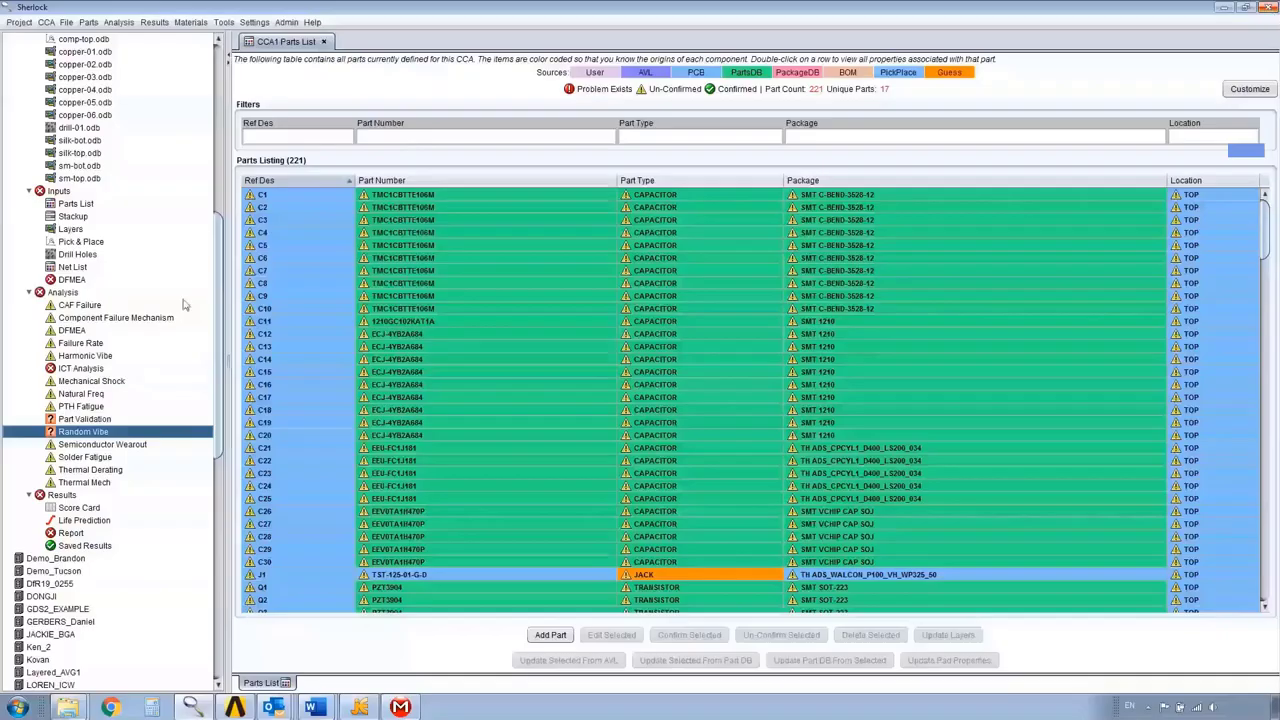
Edit the Random Vibe analysis properties and set the data source to Imported
right_click(93, 433)
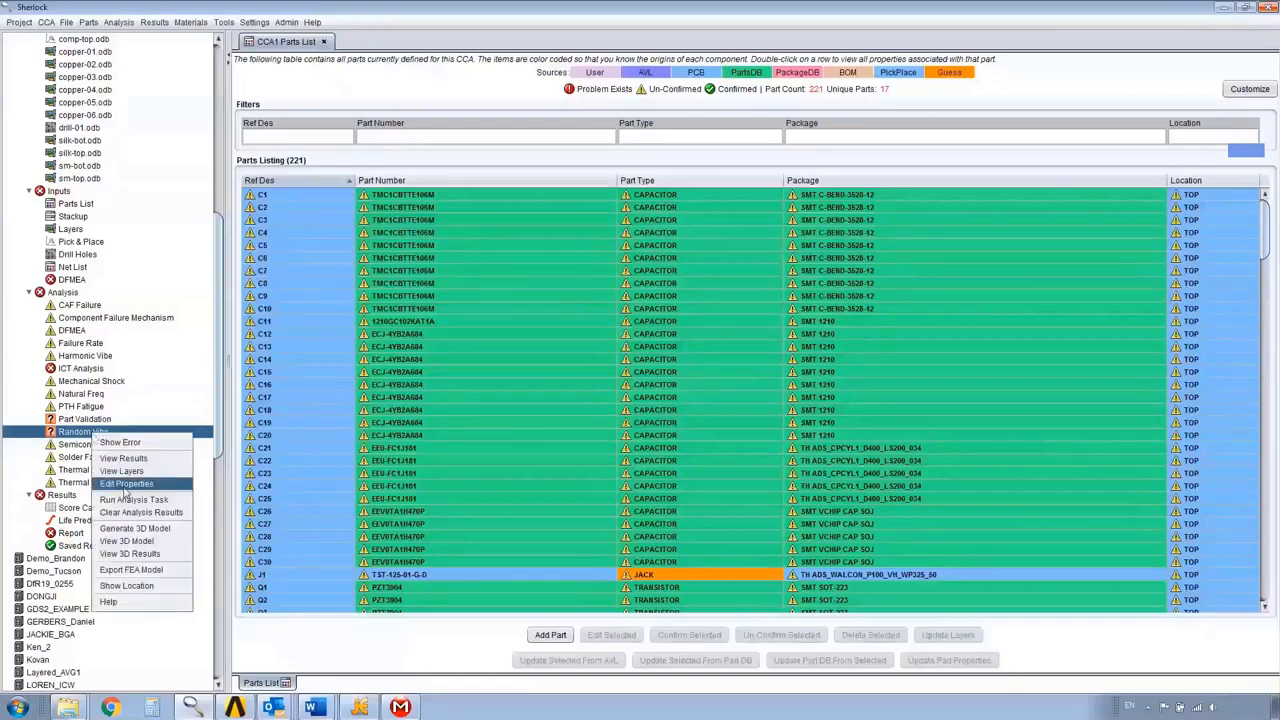
click(127, 484)
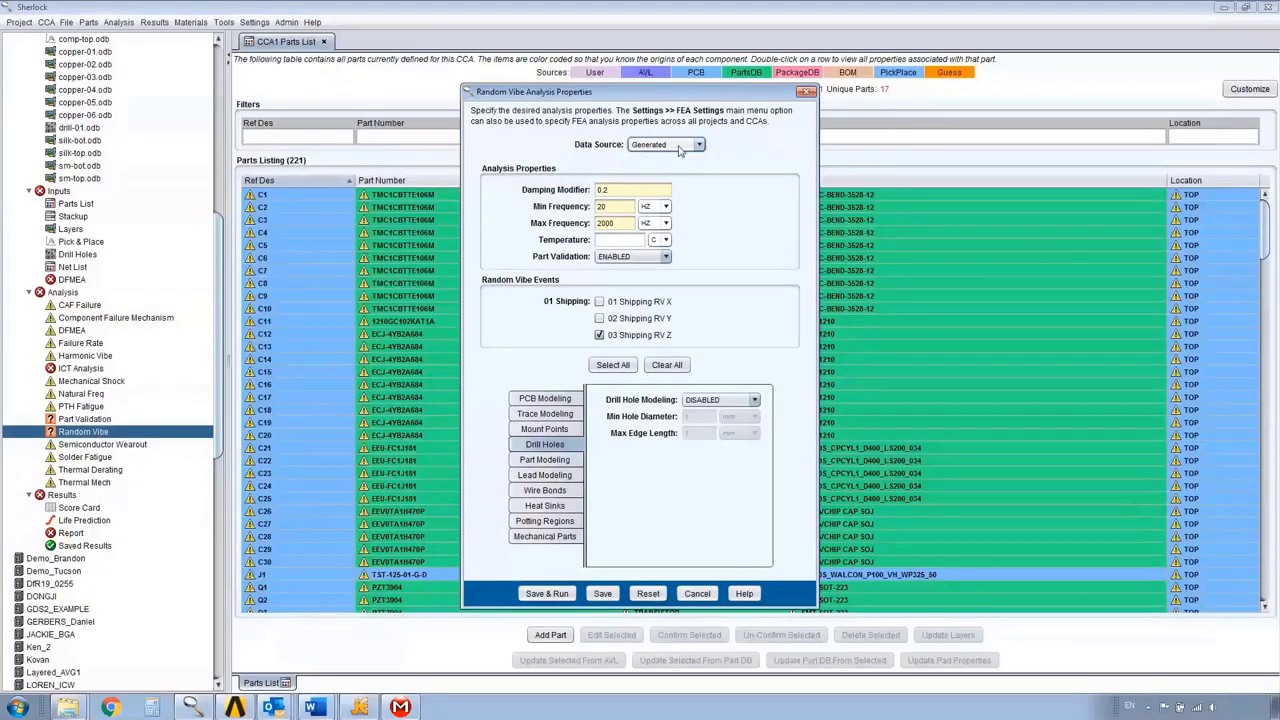
click(681, 147)
click(660, 166)
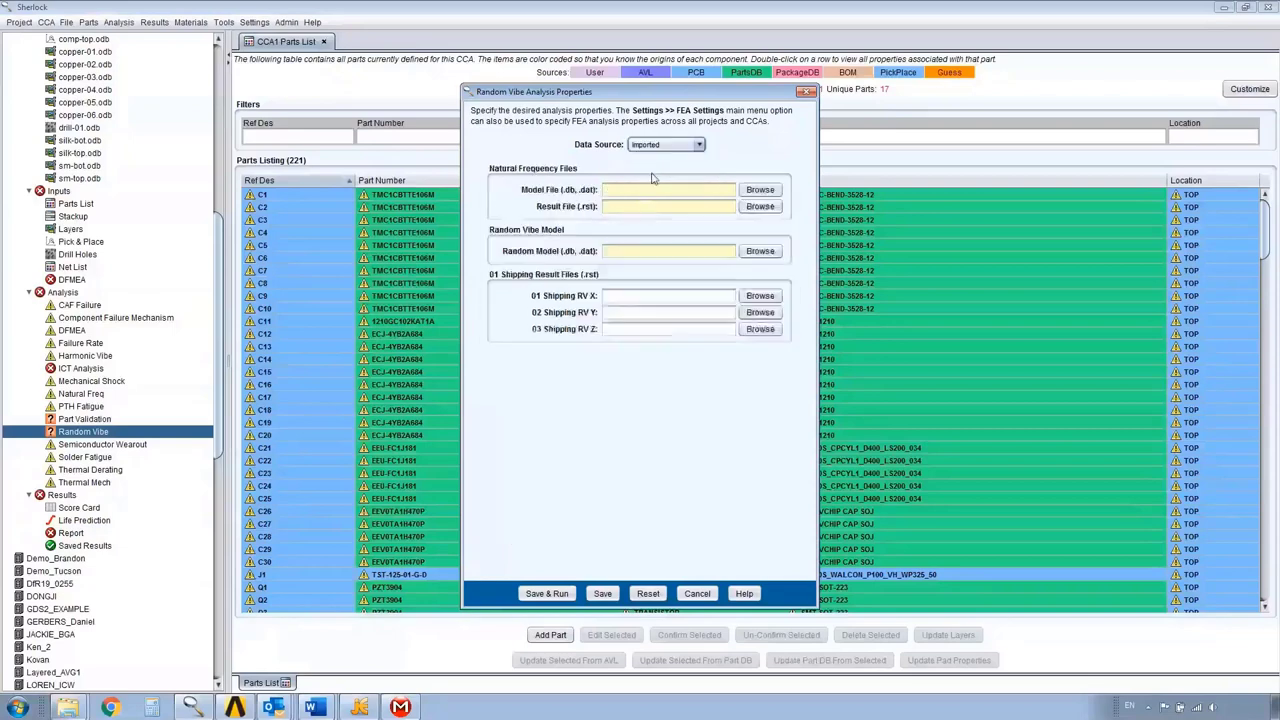
Choose ds.dat as the natural frequency model file and file.rst as its result file from Demo_Asia
click(763, 193)
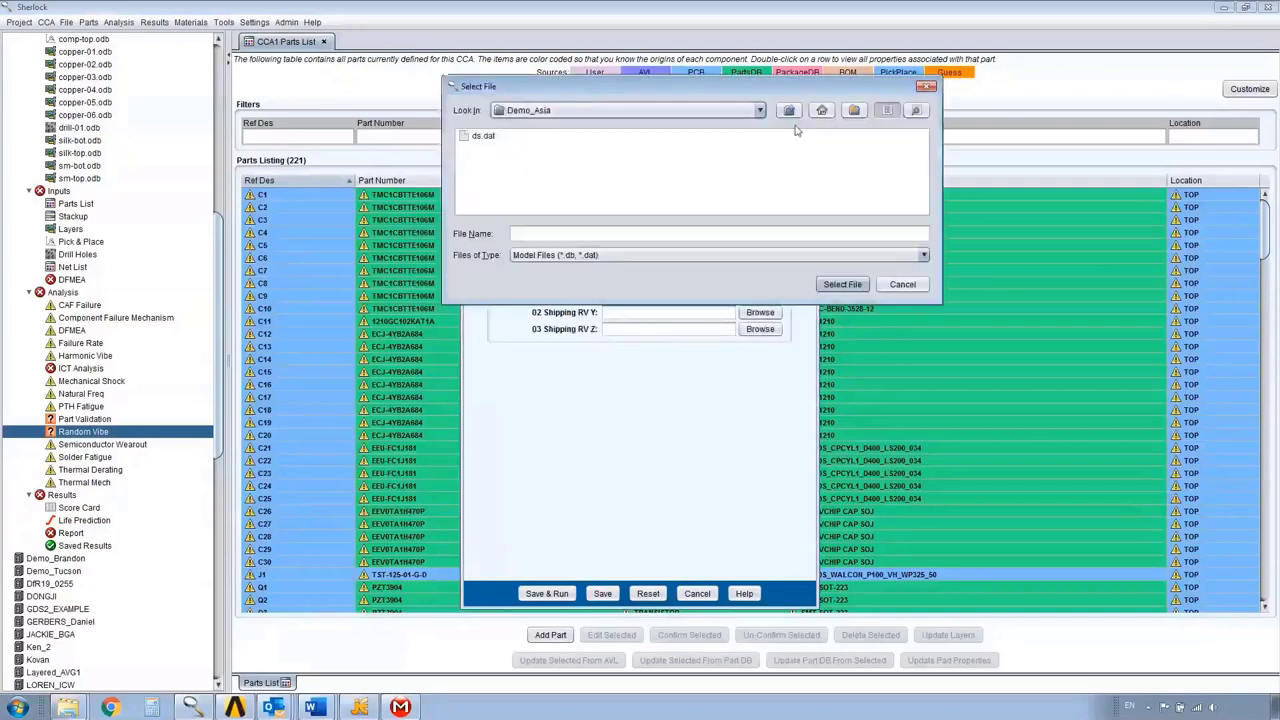
click(479, 137)
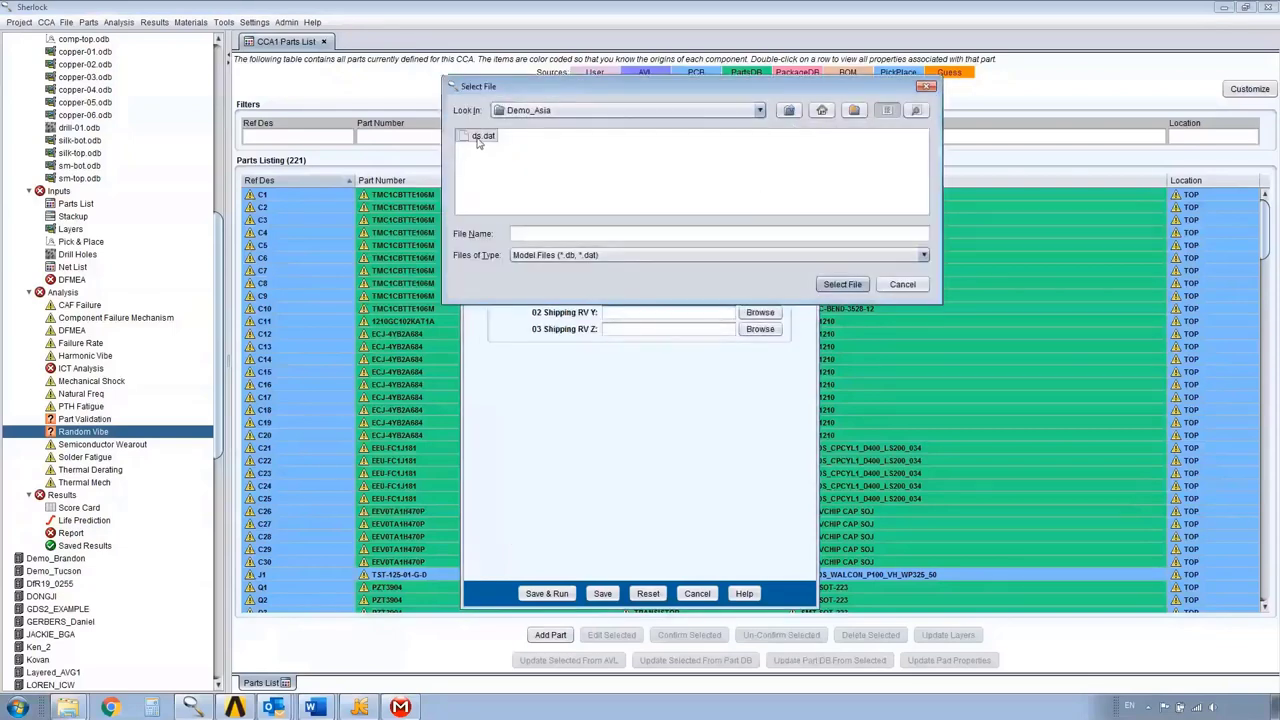
click(842, 284)
click(760, 206)
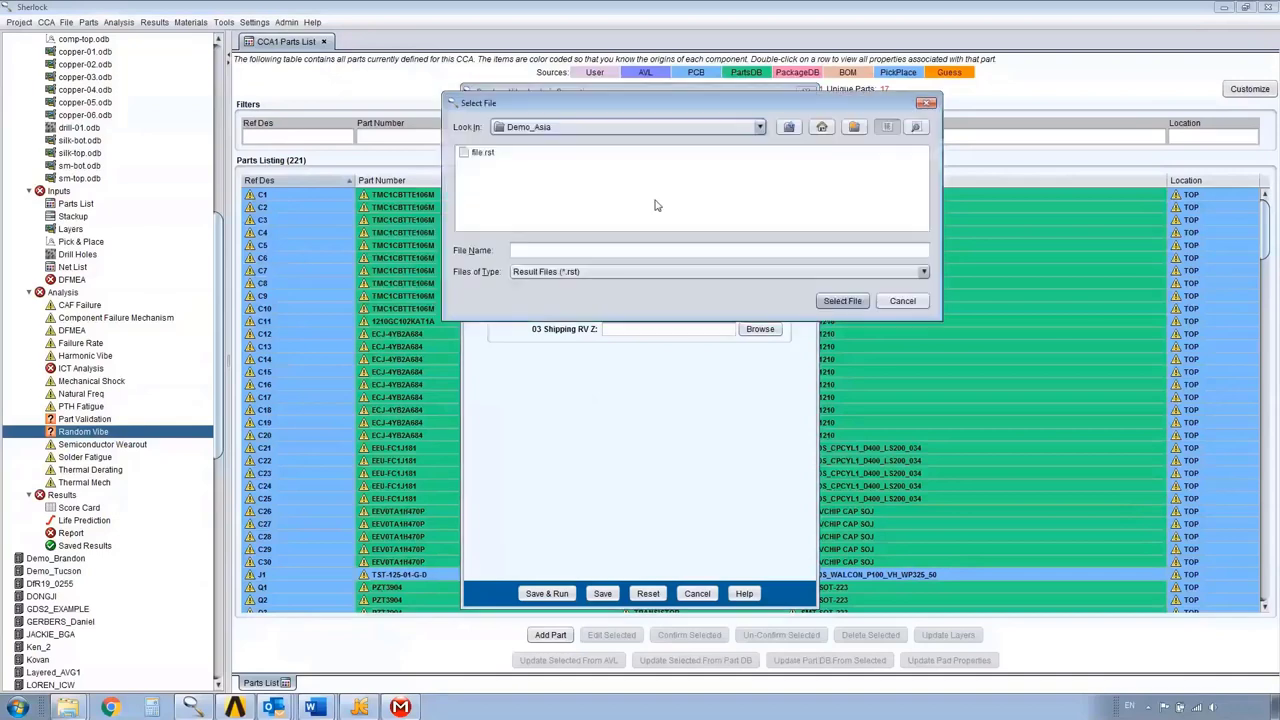
click(482, 152)
click(842, 300)
Choose ds.dat from Demo_Asia as the random vibe model file
click(760, 249)
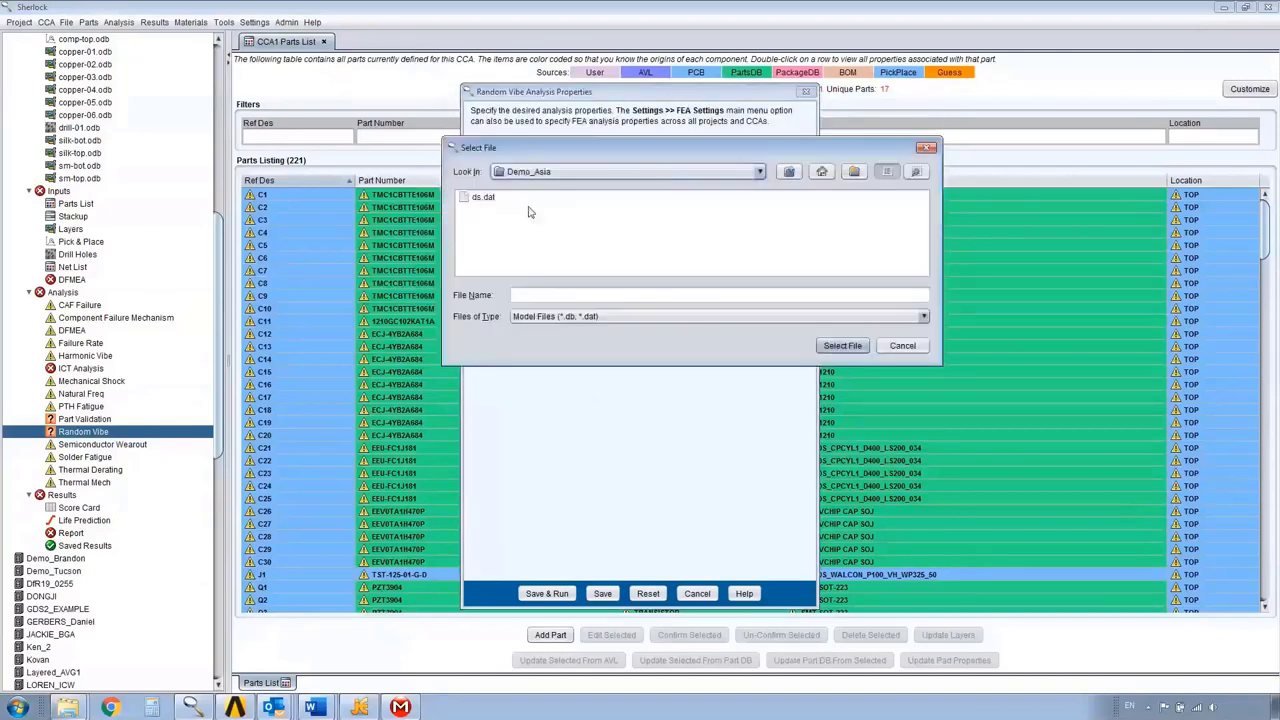
click(483, 197)
click(842, 345)
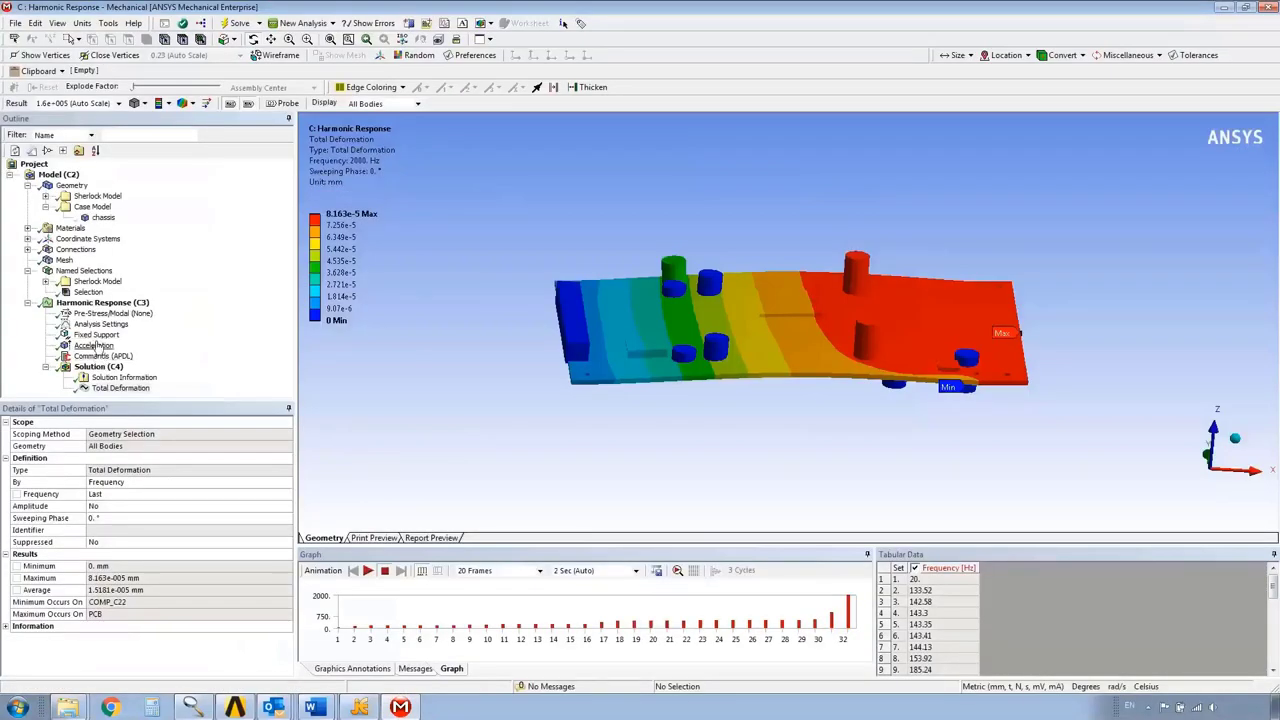
Check the direction components of the Harmonic Response's Acceleration load in Mechanical
click(94, 345)
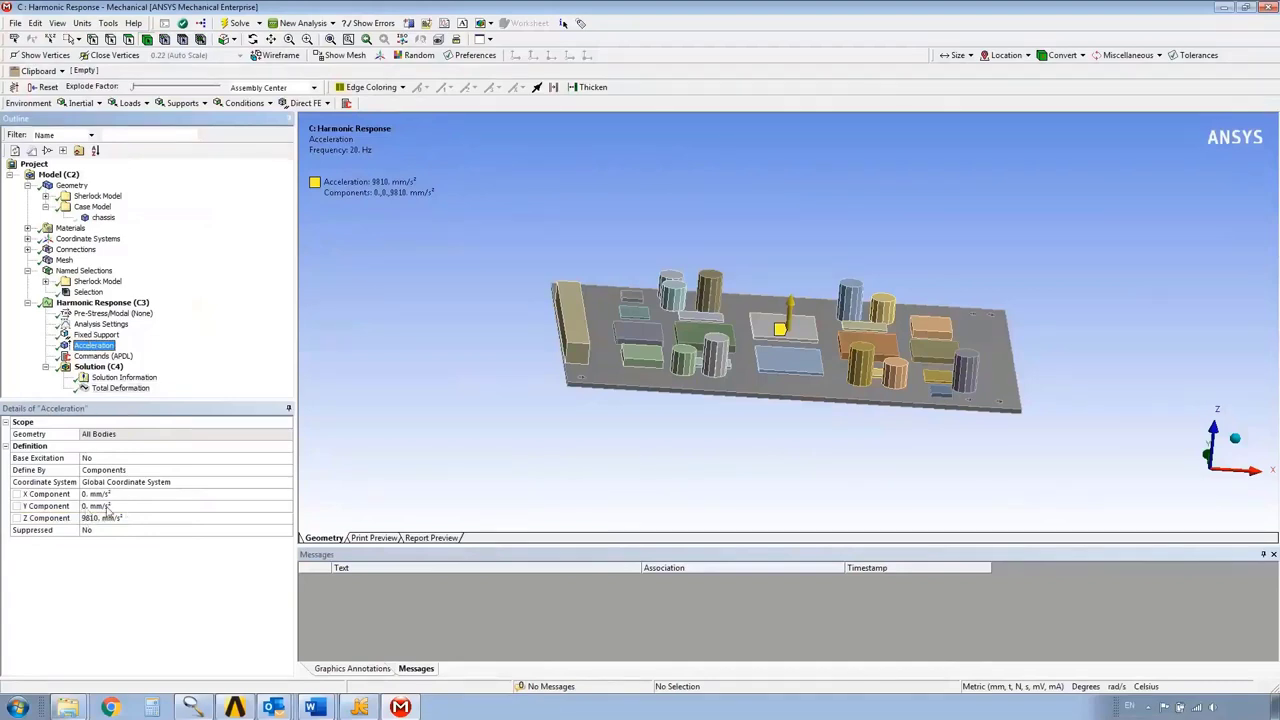
click(1222, 9)
Assign file.rst as the 03 Shipping RV Z result file in Sherlock, and save and run the Random Vibe analysis
click(752, 329)
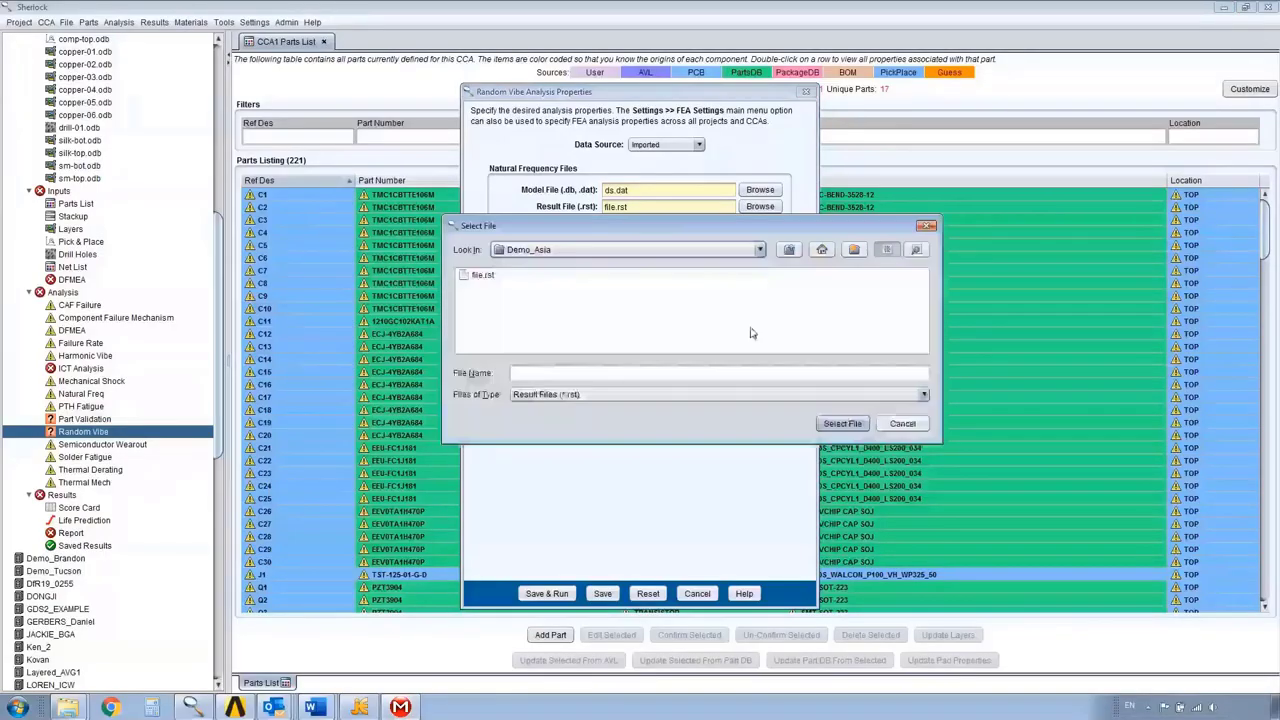
click(482, 275)
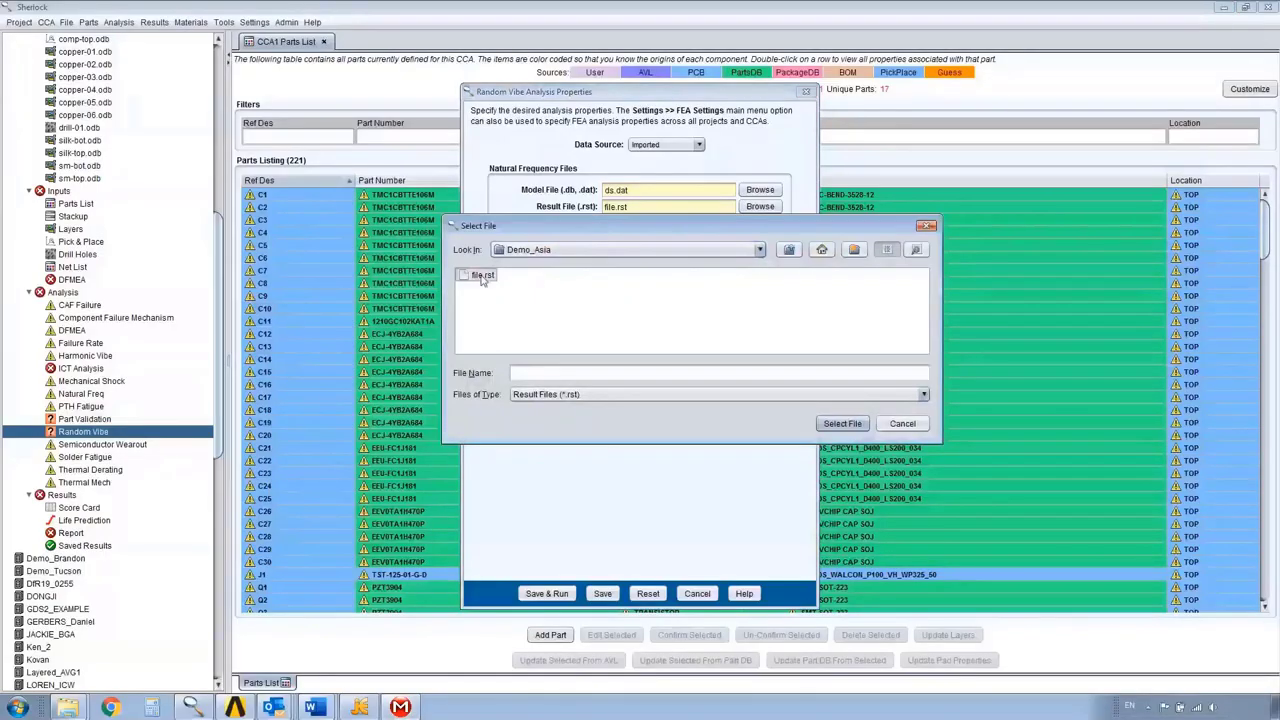
click(842, 423)
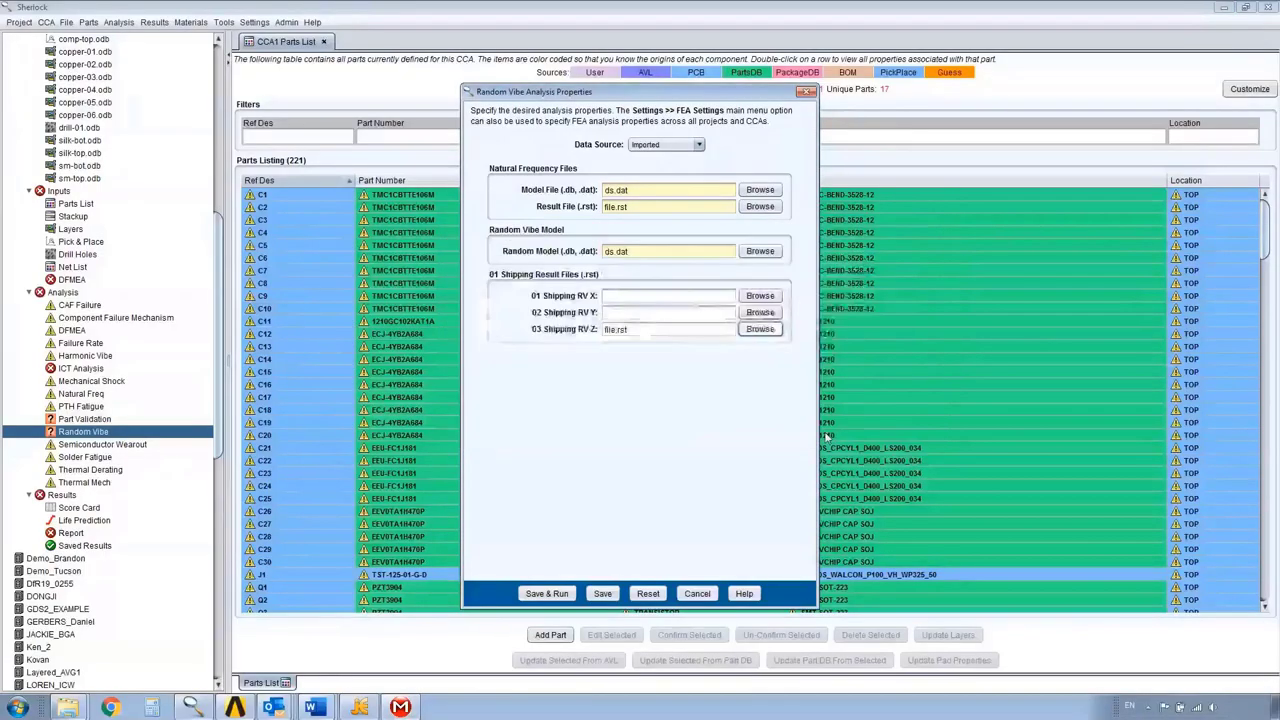
click(547, 594)
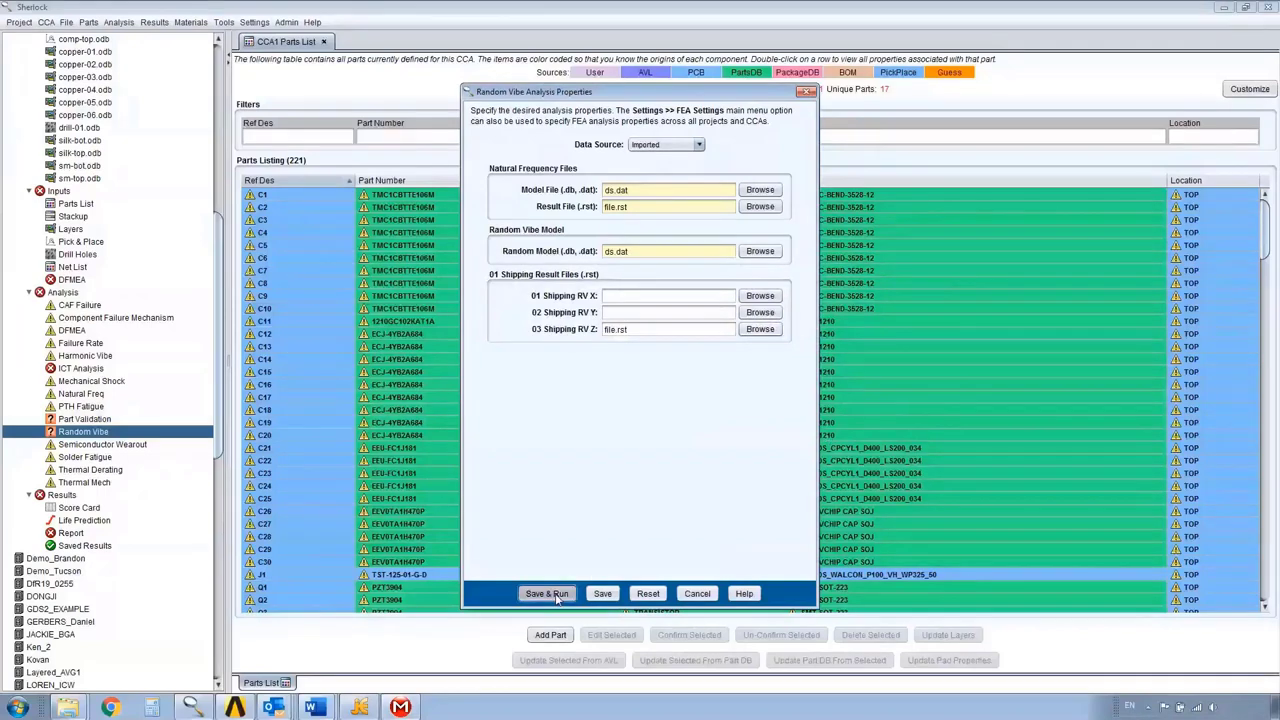
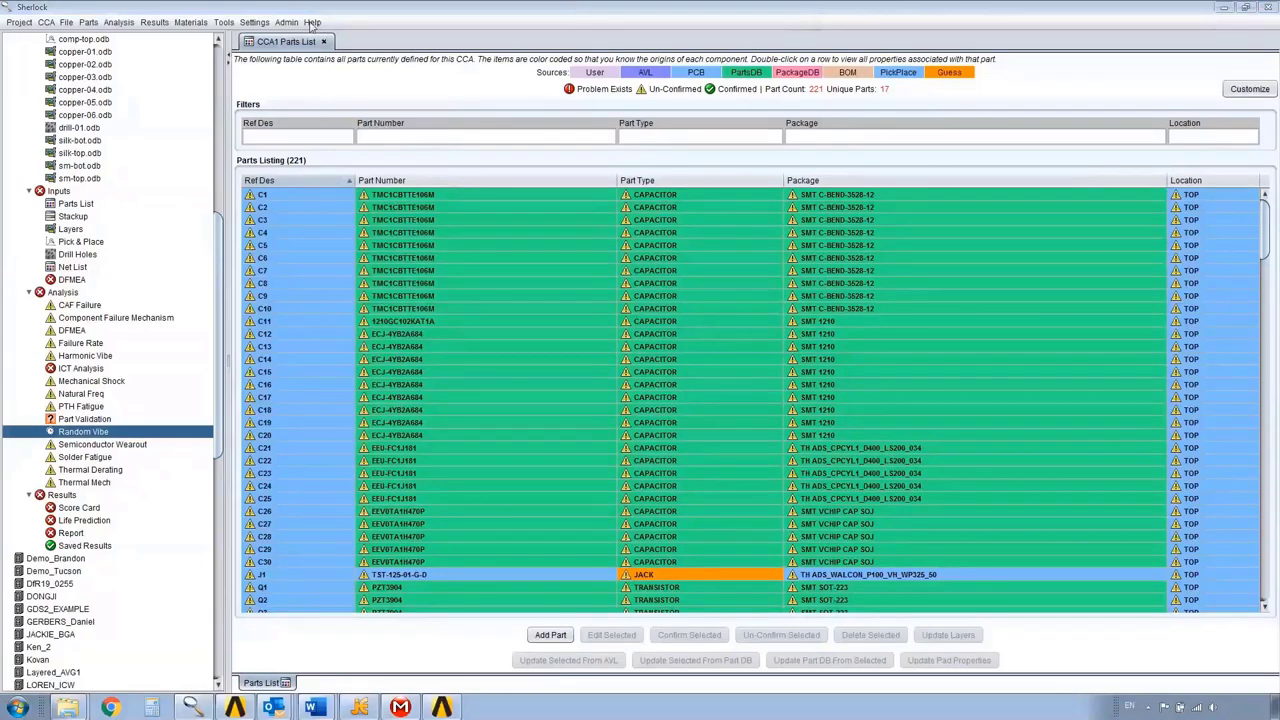
Open the Task Monitor to follow the Random Vibe run and clear its task log
click(312, 22)
click(334, 52)
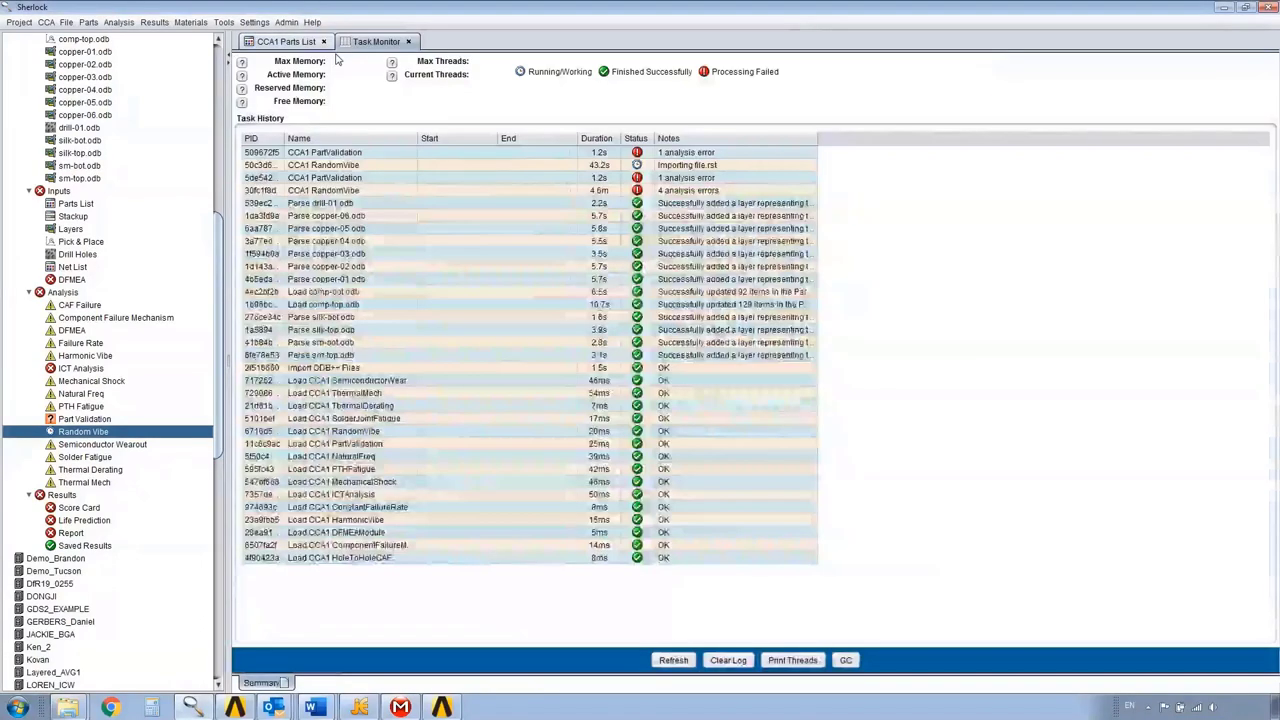
click(724, 660)
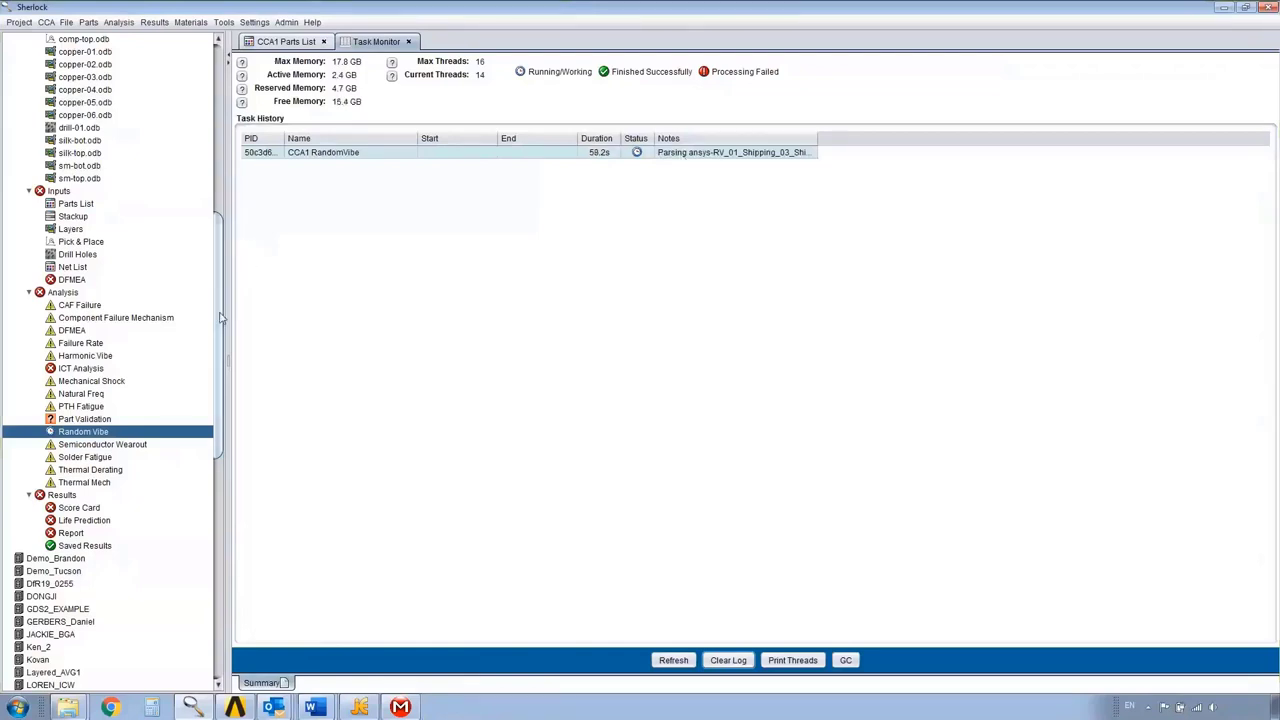
drag(222, 318, 222, 281)
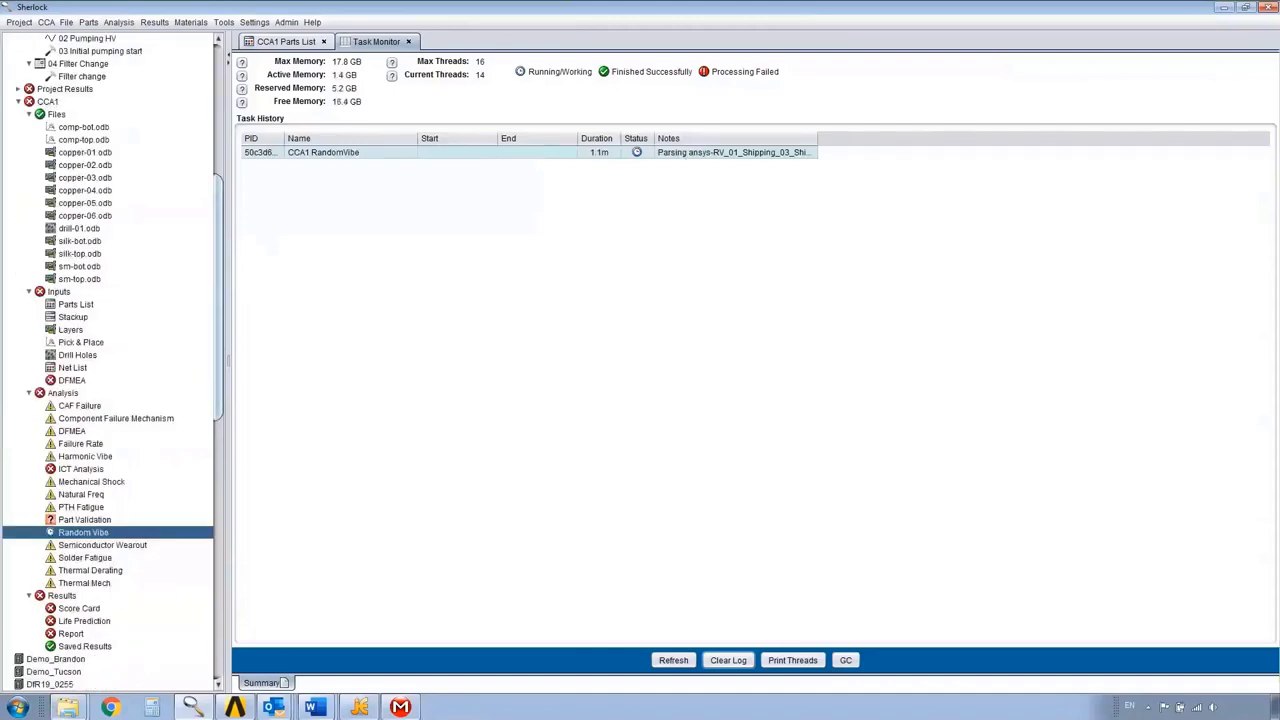
Check the ds.dat and file.rst files in the Demo_Asia folder and open CCA1's Random Vibe results in Sherlock
right_click(67, 707)
click(95, 673)
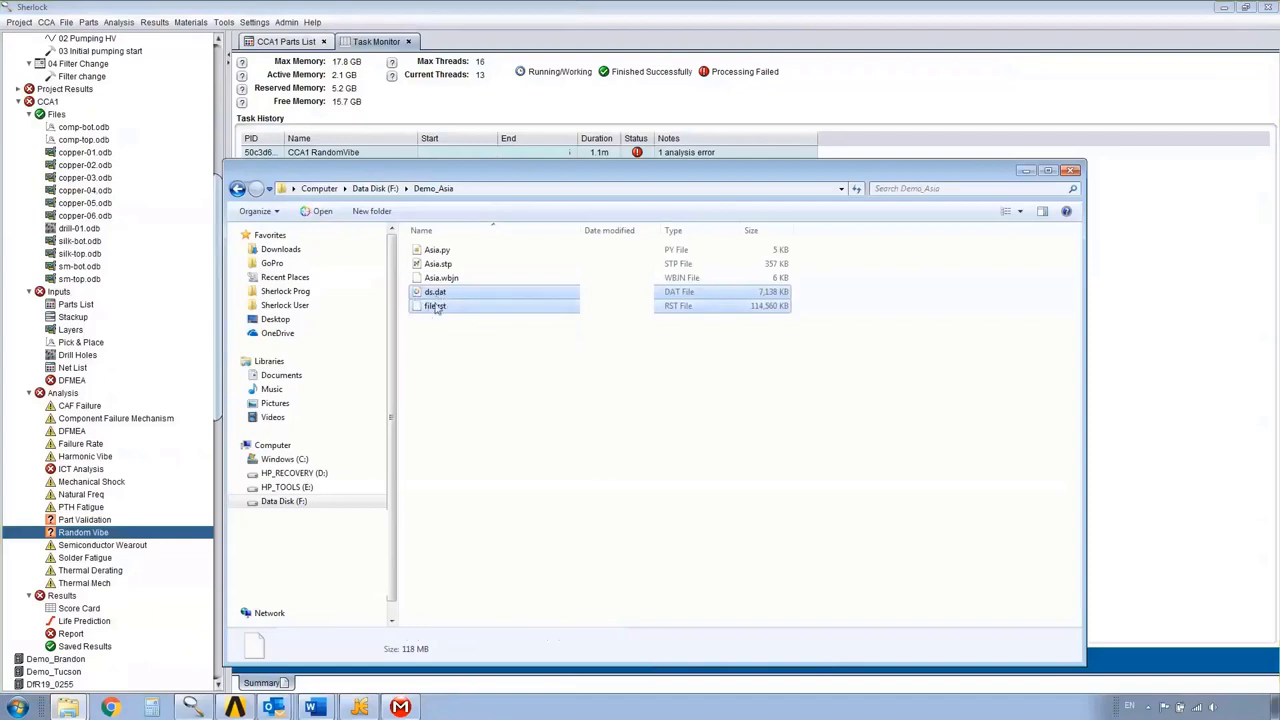
right_click(88, 541)
click(130, 658)
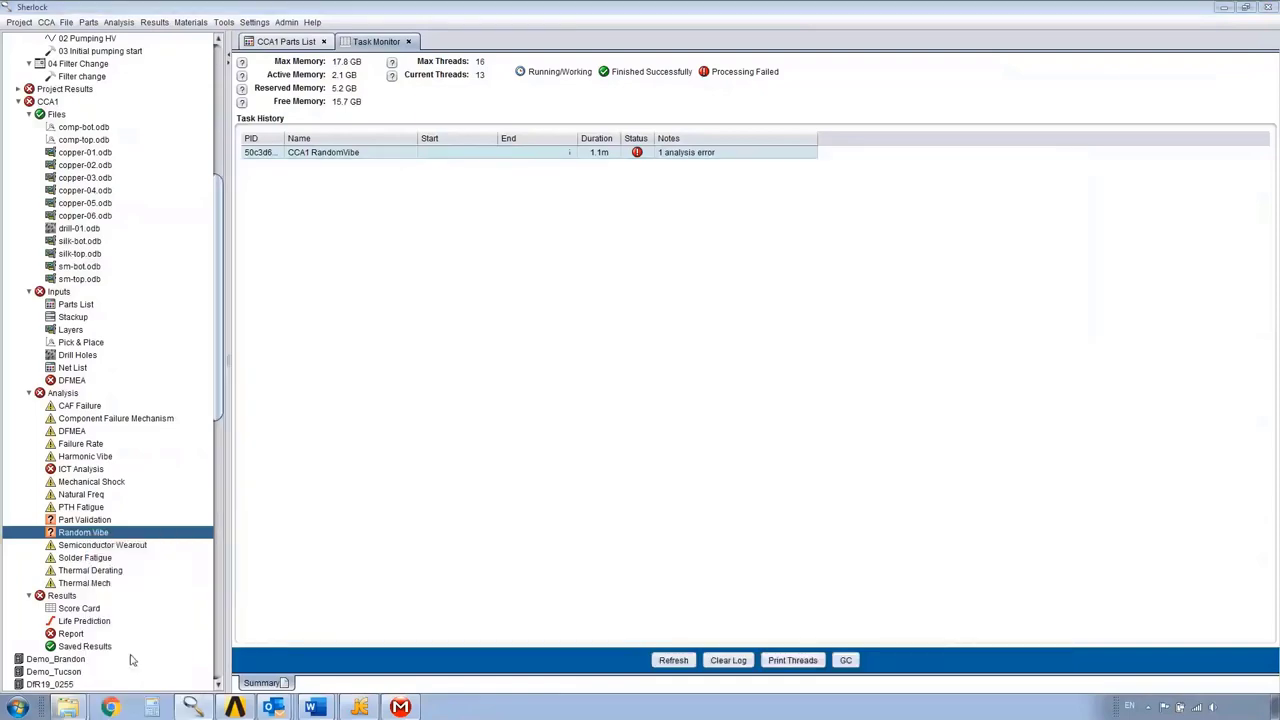
double_click(88, 537)
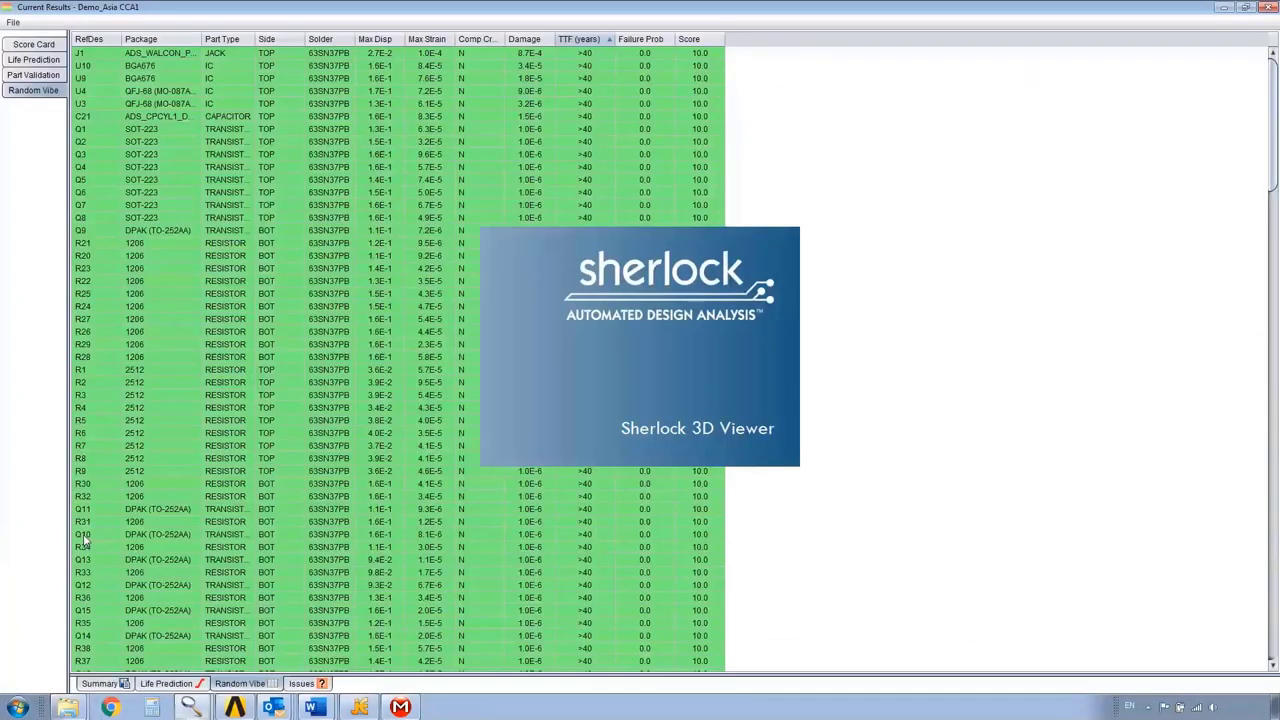
View the Random Vibe life prediction curve for part U4 and the combined vibration fatigue life prediction chart
right_click(232, 90)
click(265, 104)
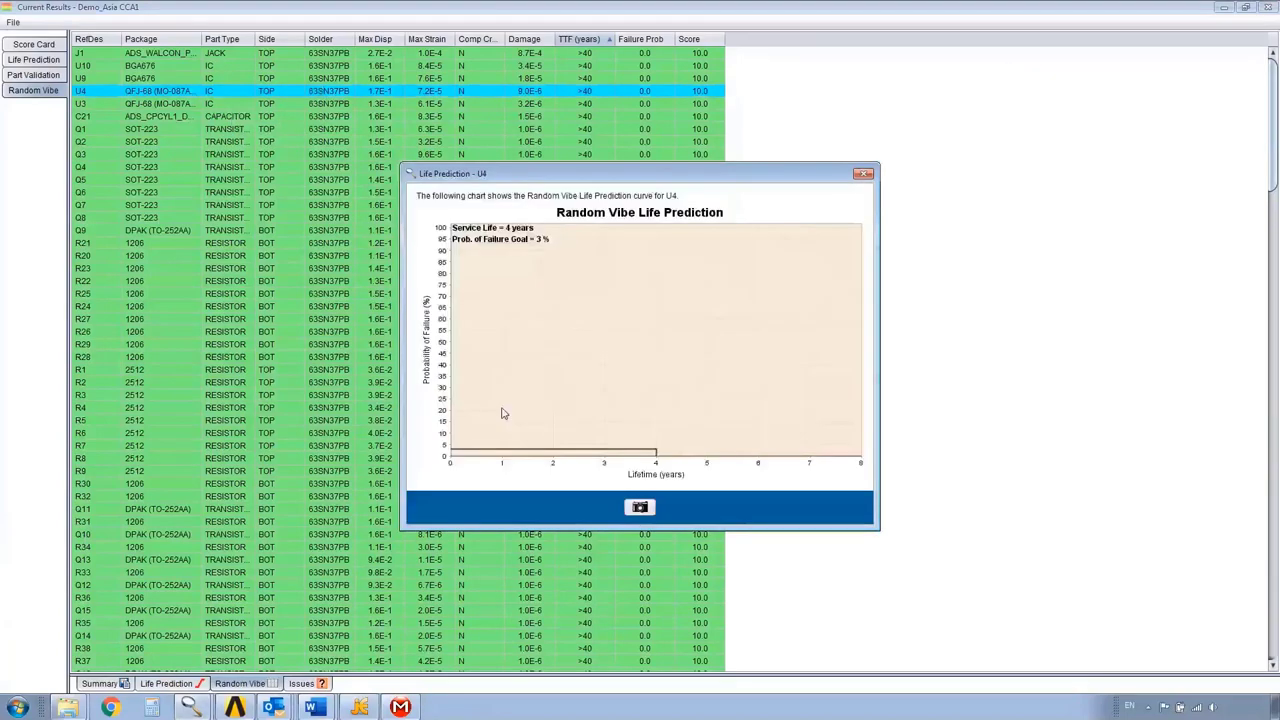
click(863, 173)
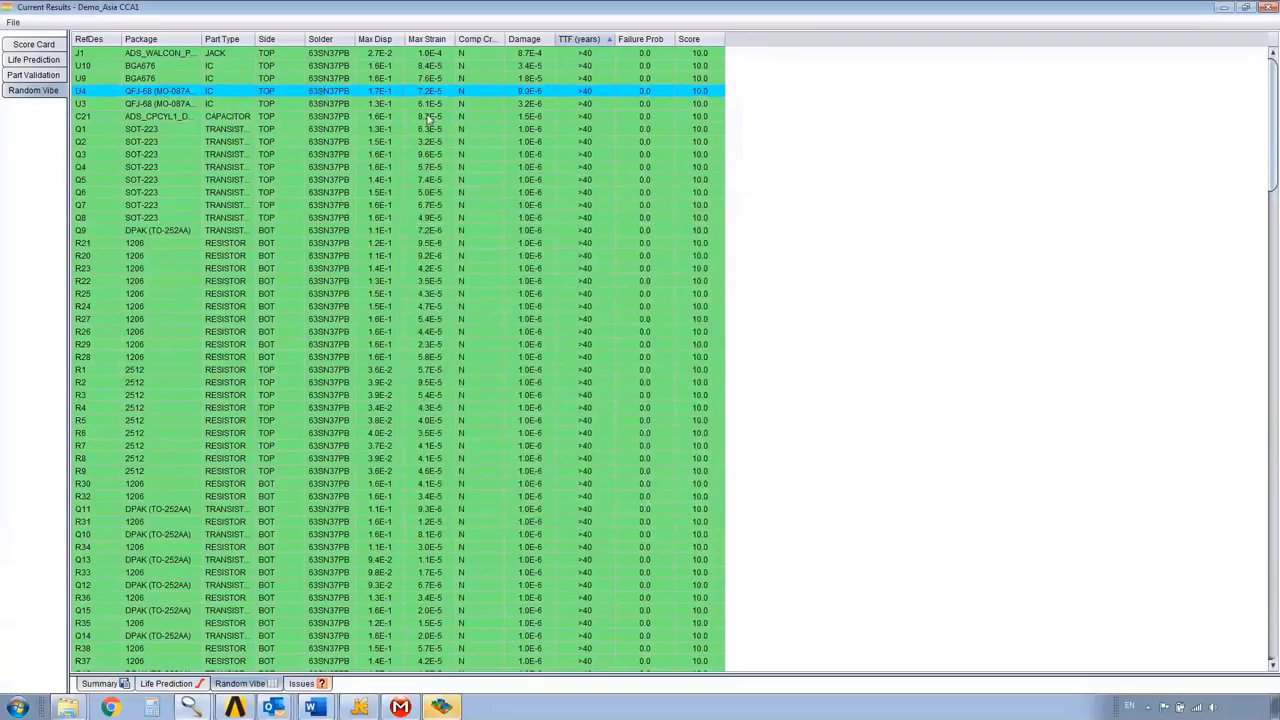
click(173, 686)
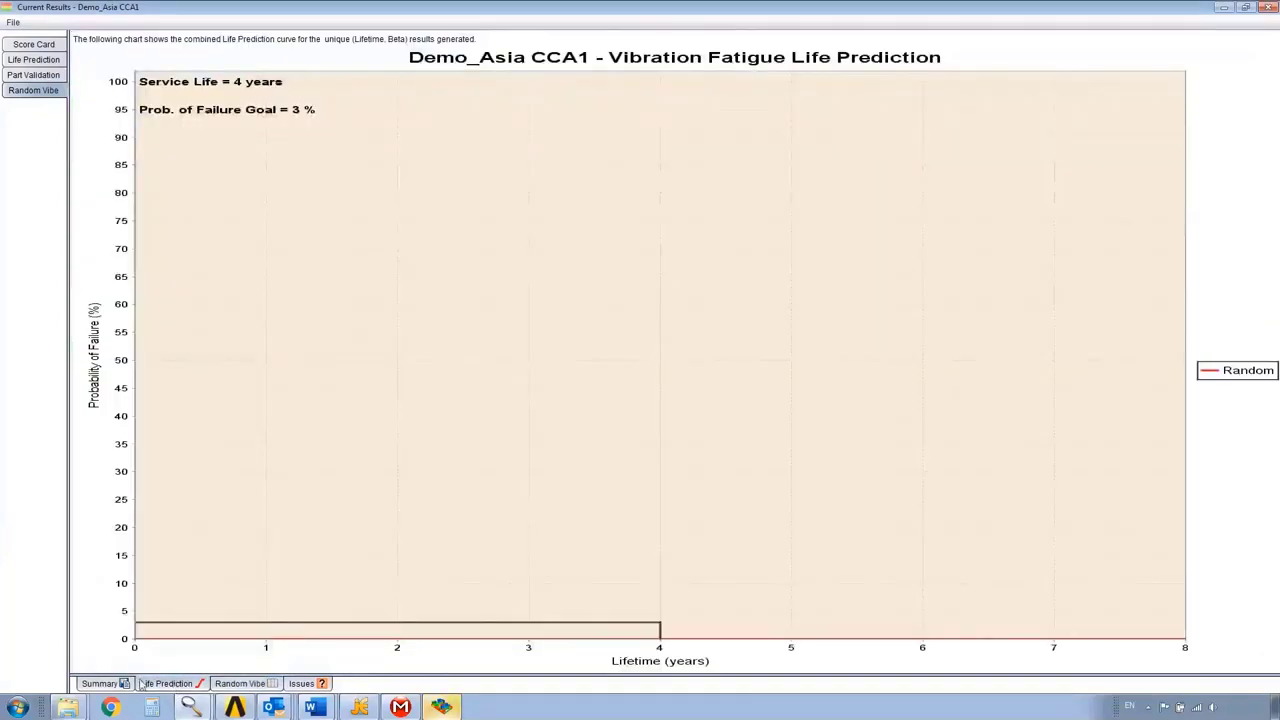
Inspect the strain plot in the Sherlock 3D Viewer and recolor the board by RV Disp RMS
click(441, 707)
drag(582, 410, 626, 395)
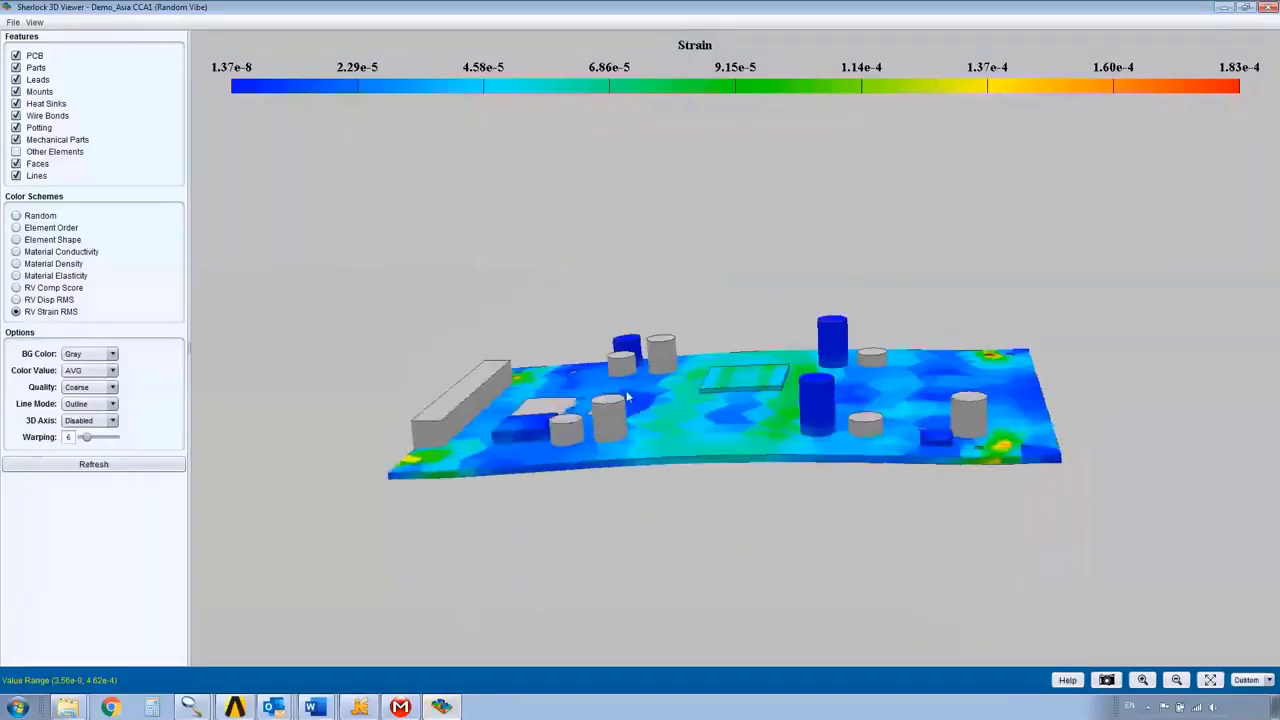
click(60, 300)
click(93, 465)
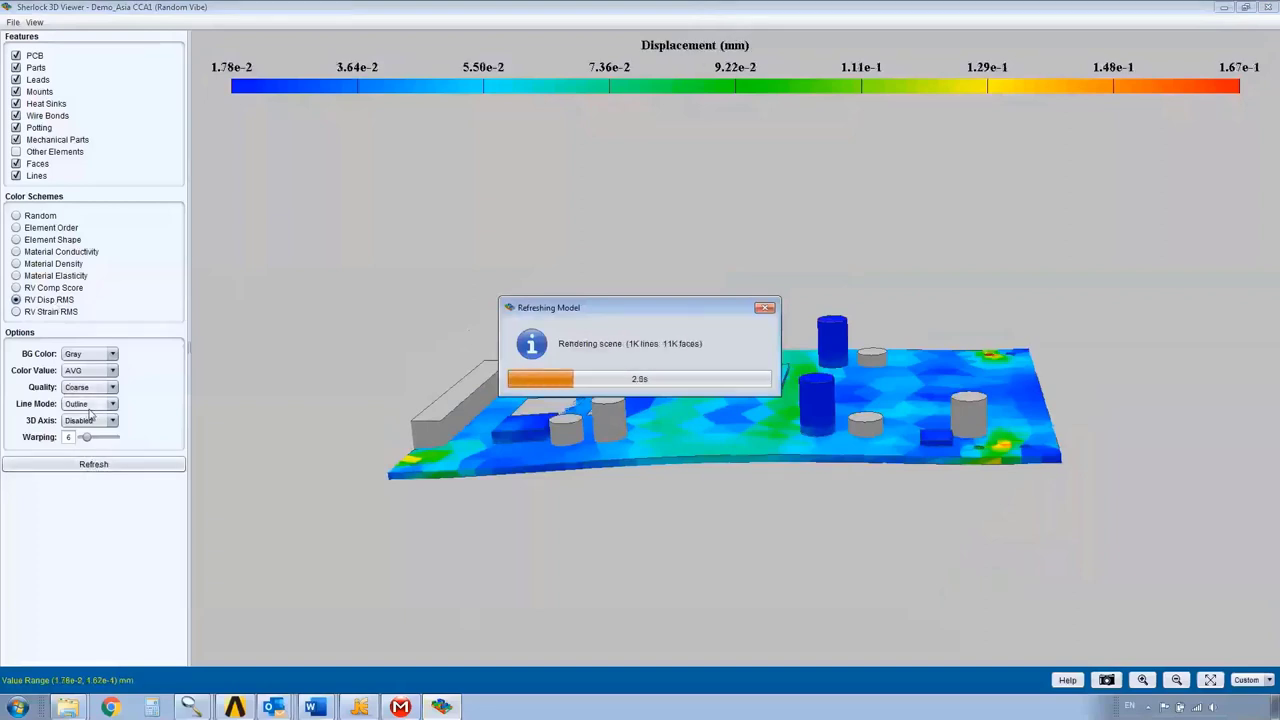
Set the 3D displacement plot's line mode to Mesh and inspect the meshed board from above
click(89, 406)
click(74, 430)
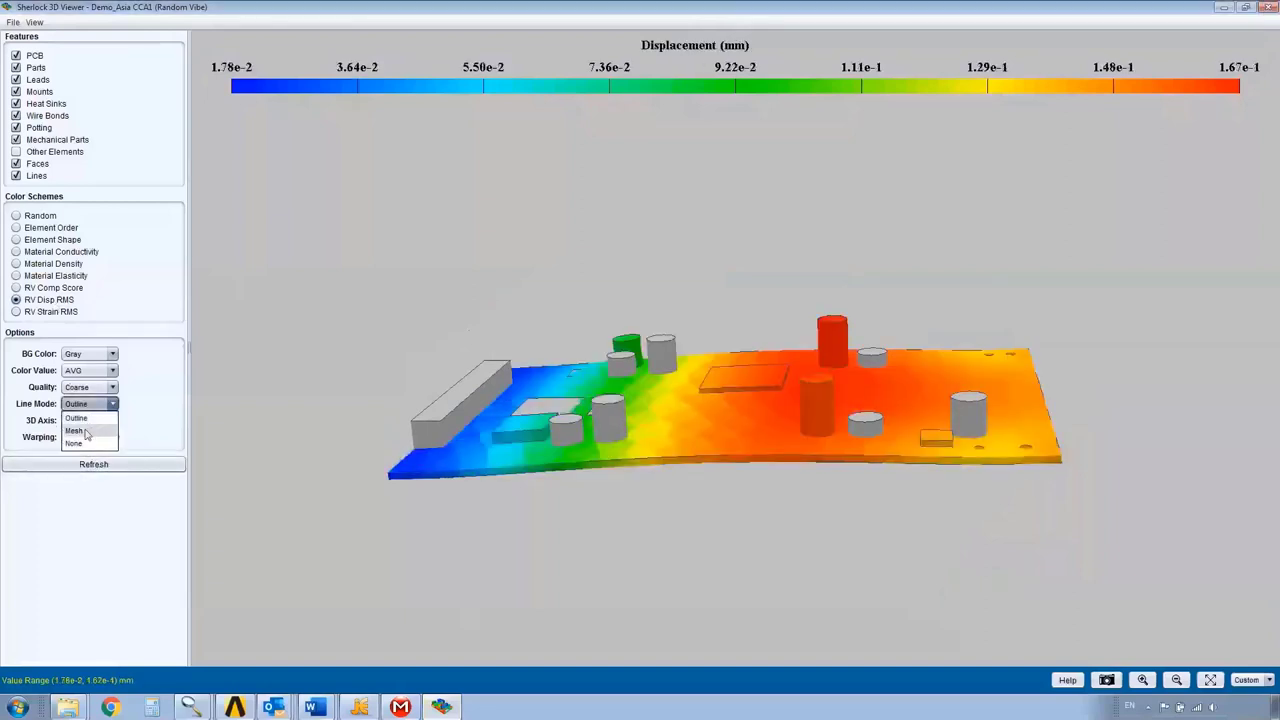
click(94, 465)
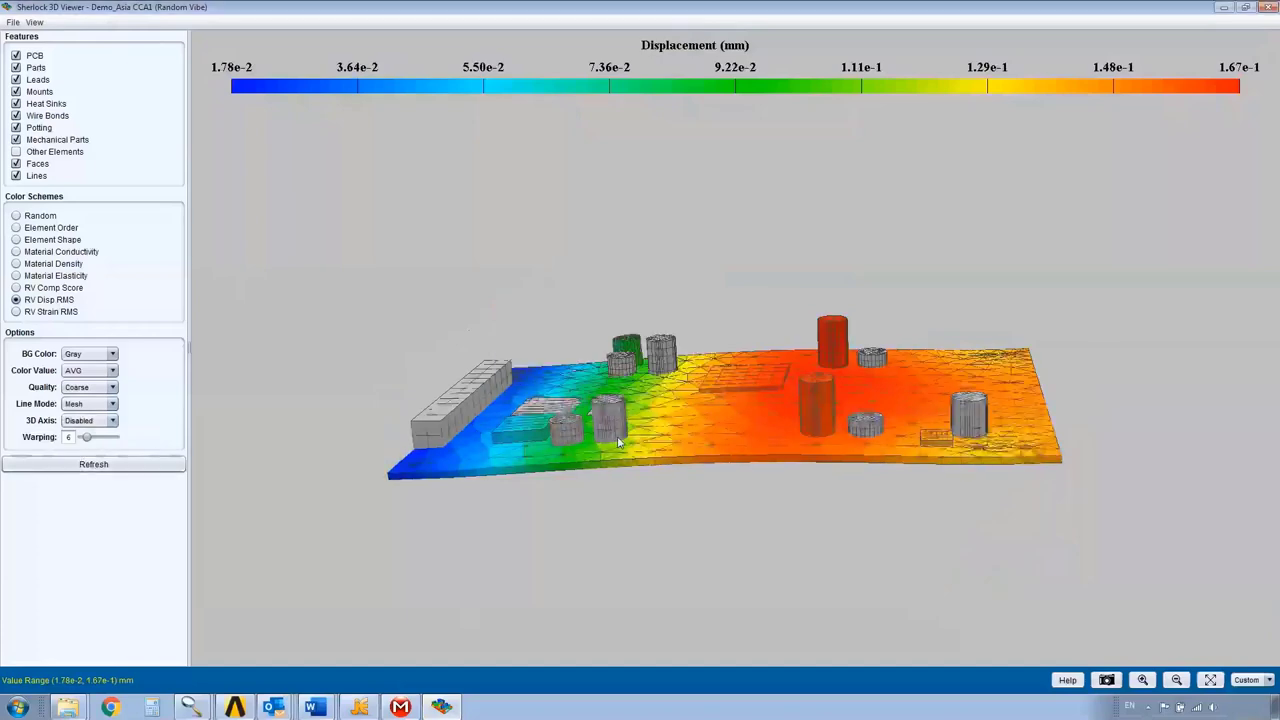
drag(618, 443, 648, 410)
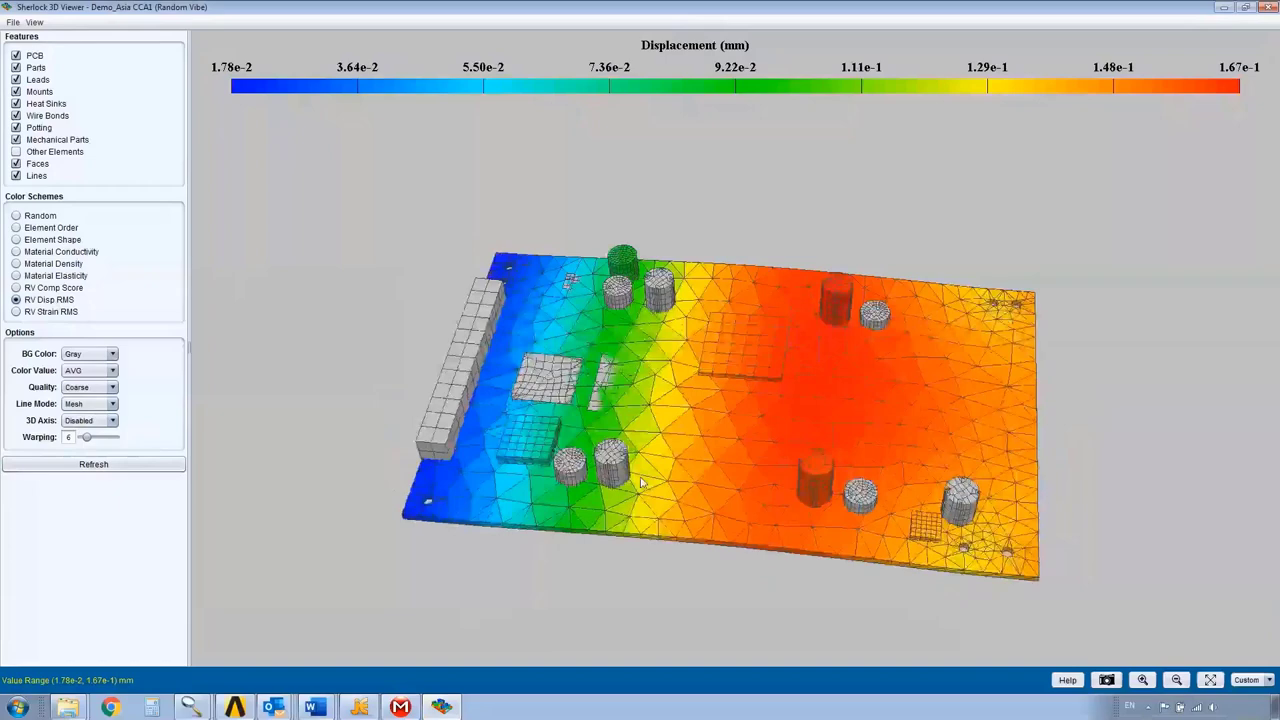
Display Other Elements to inspect the meshed housing around the board, and close the 3D Viewer and the results window
click(16, 151)
click(93, 464)
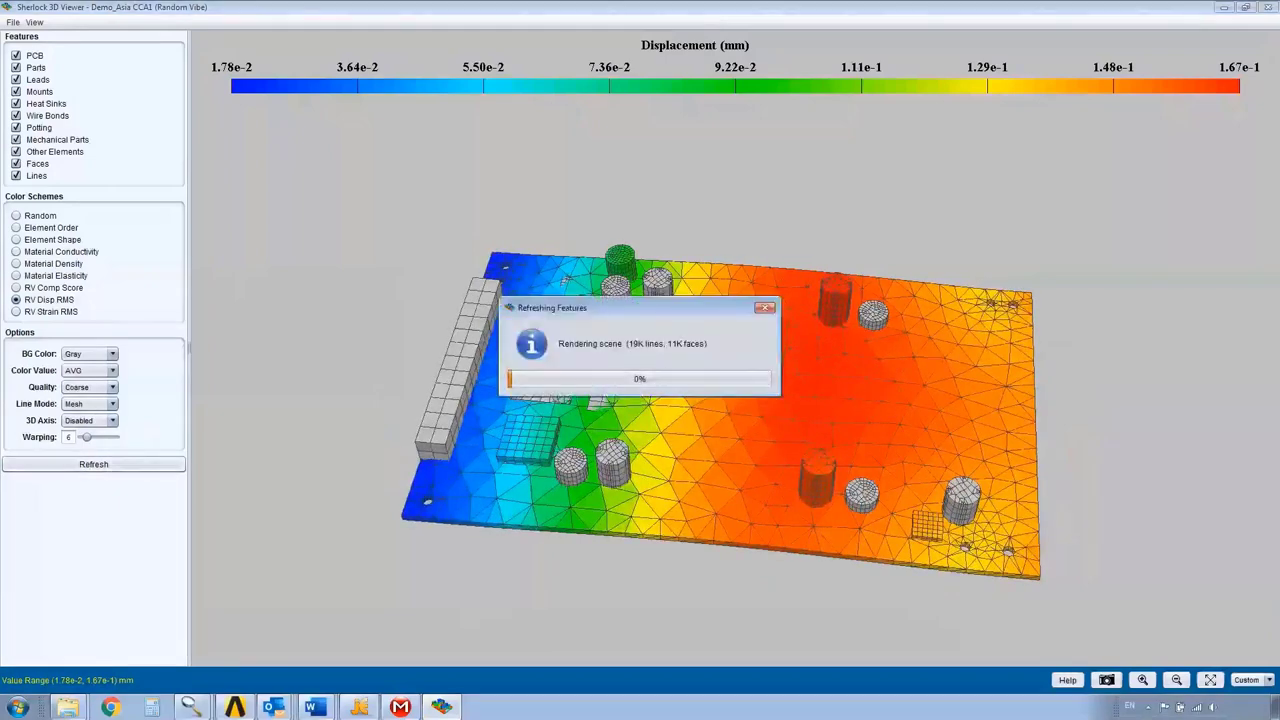
drag(600, 440, 536, 438)
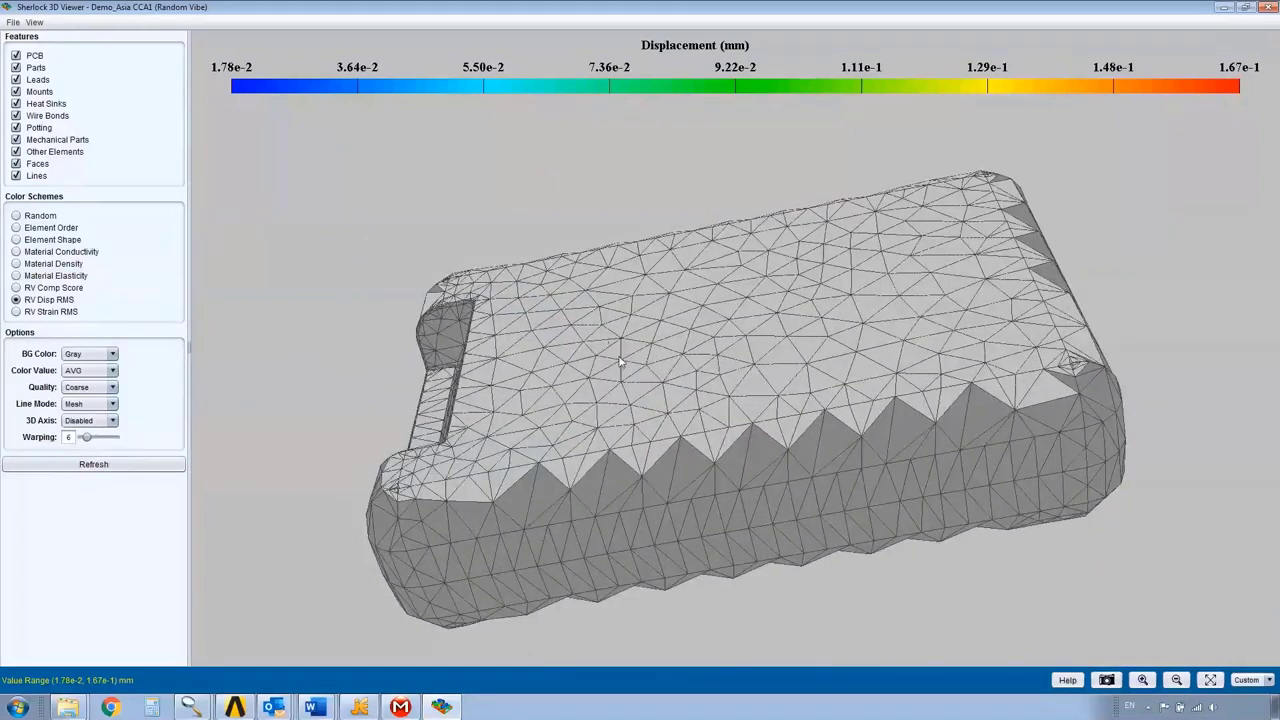
mouse_move(620, 362)
mouse_down()
mouse_move(617, 323)
mouse_move(624, 349)
mouse_up()
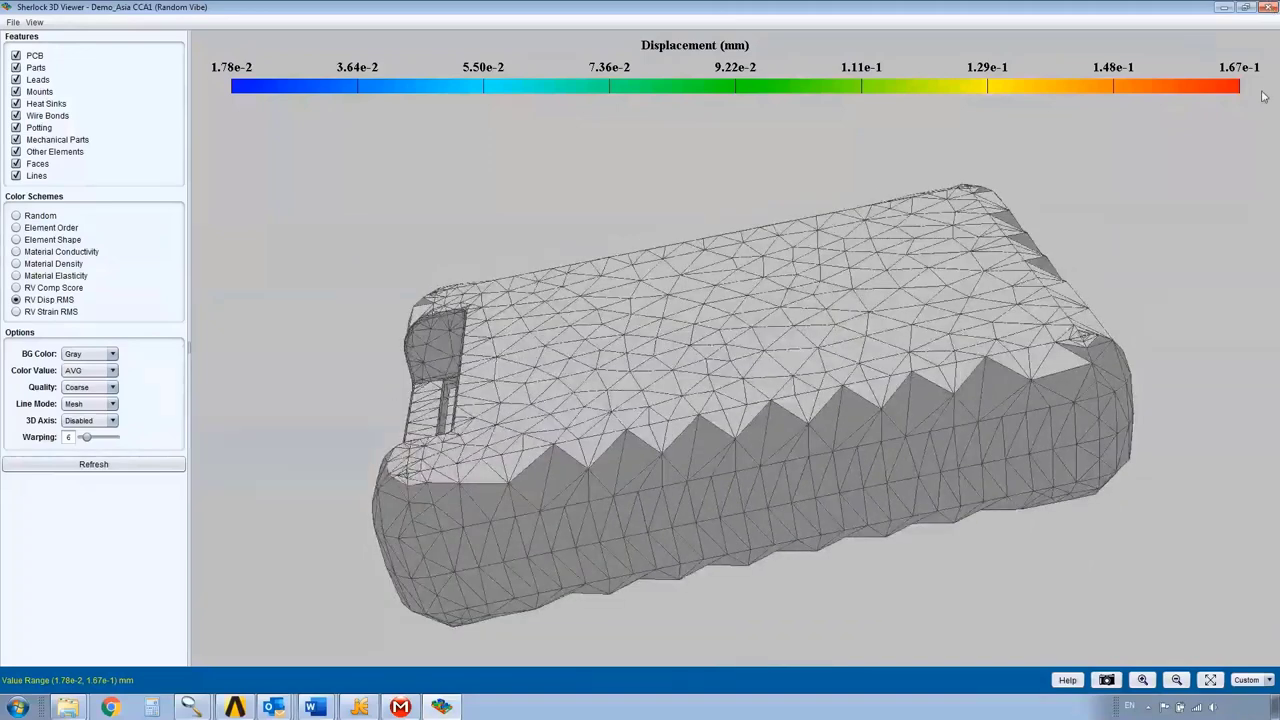
click(1270, 7)
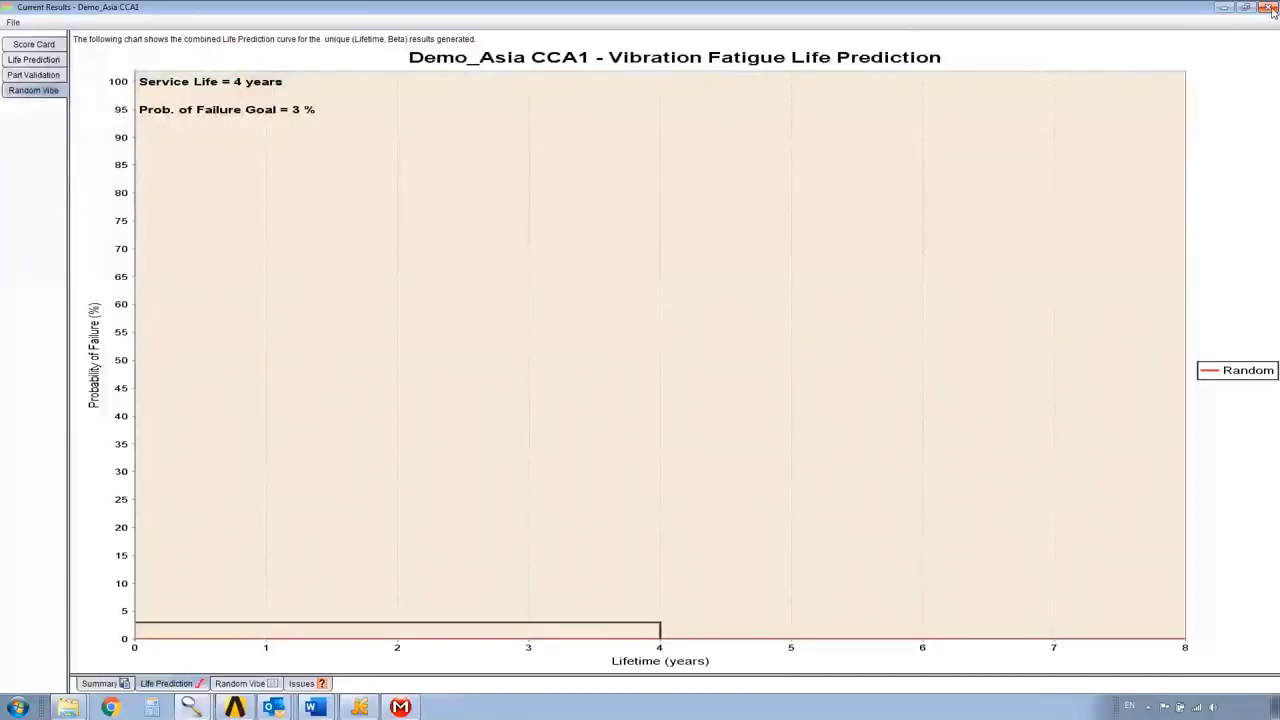
click(1270, 7)
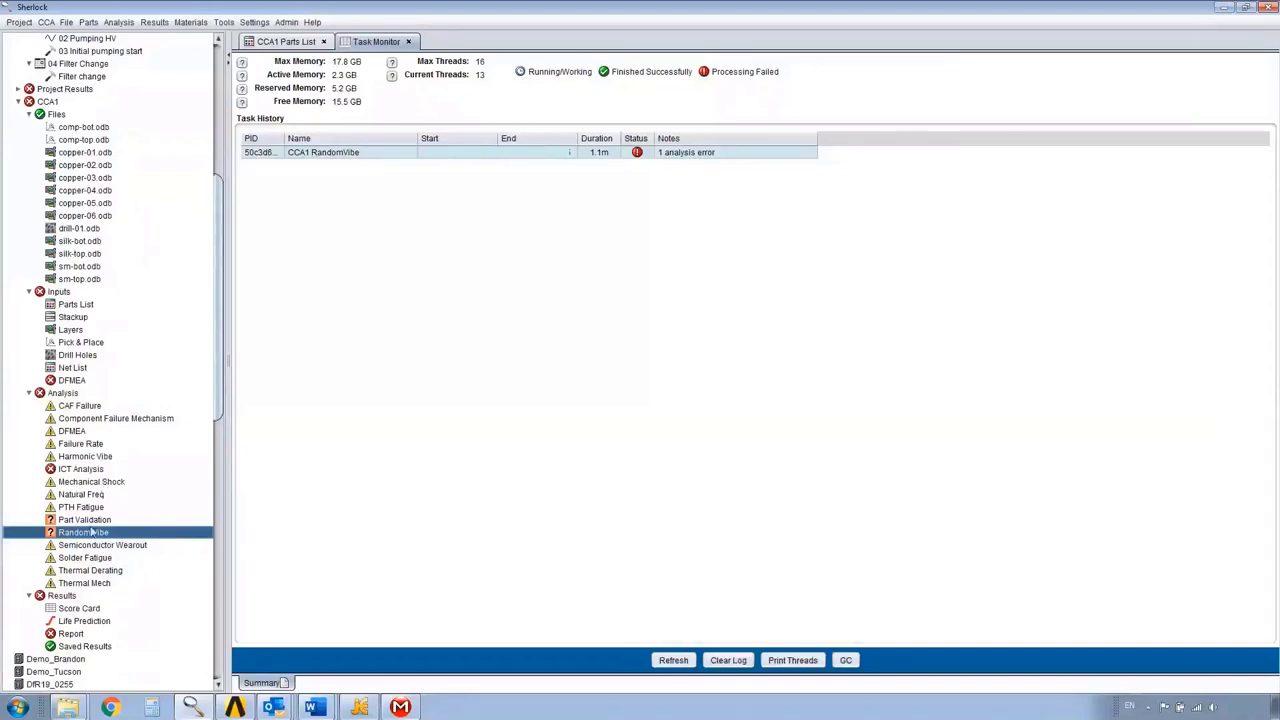
Switch to Mechanical and examine the elements scoped in the Selection named selection
mouse_move(88, 535)
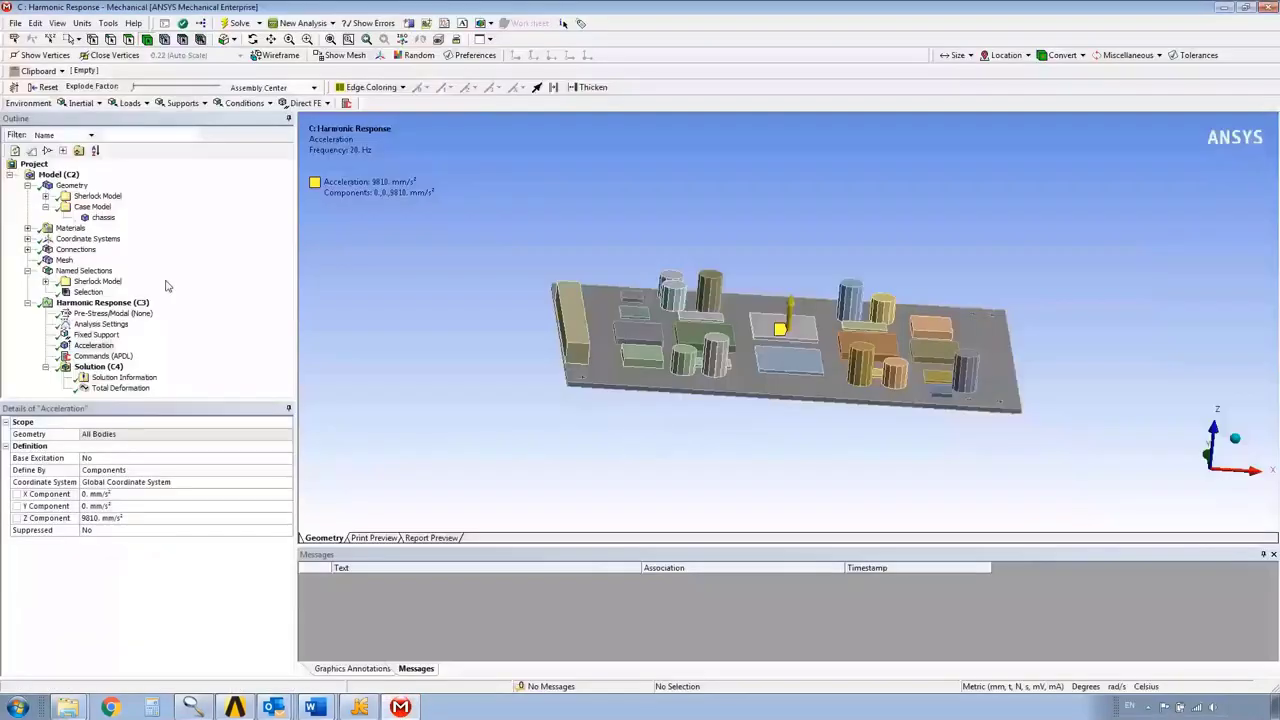
click(88, 291)
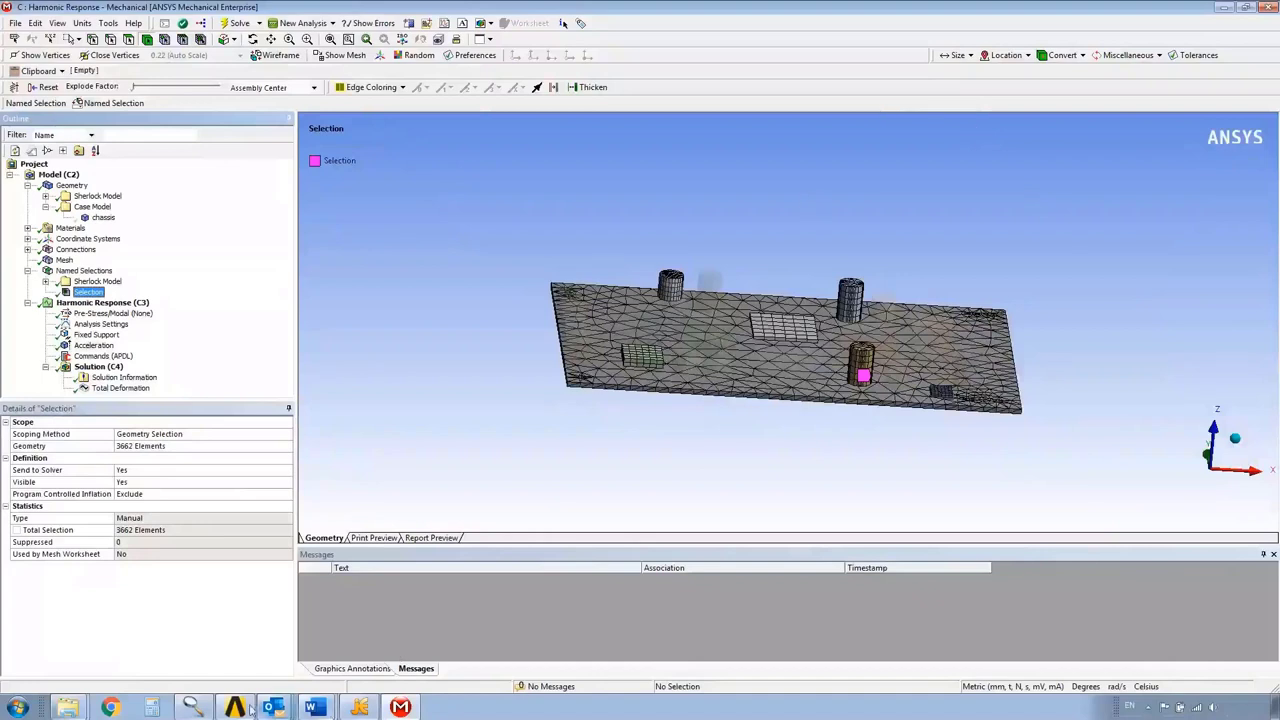
Switch to Sherlock and generate the circuit card report for CCA1 with the existing report settings
click(193, 708)
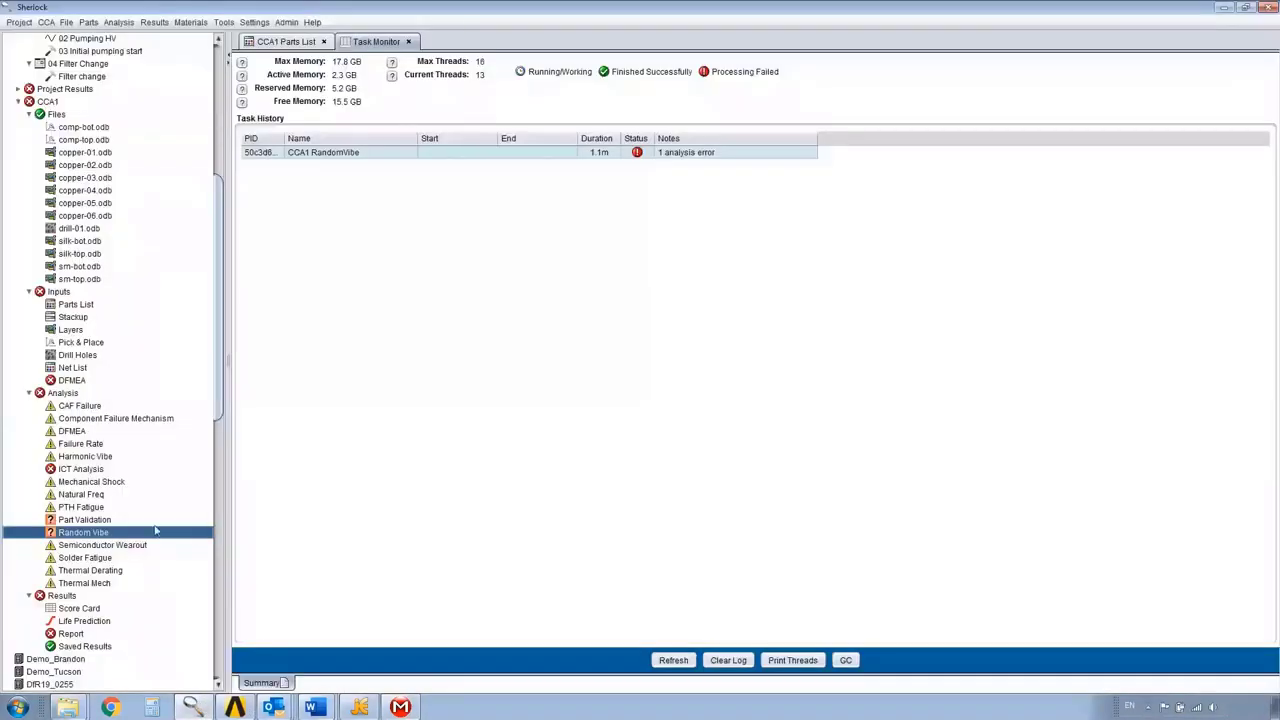
right_click(72, 634)
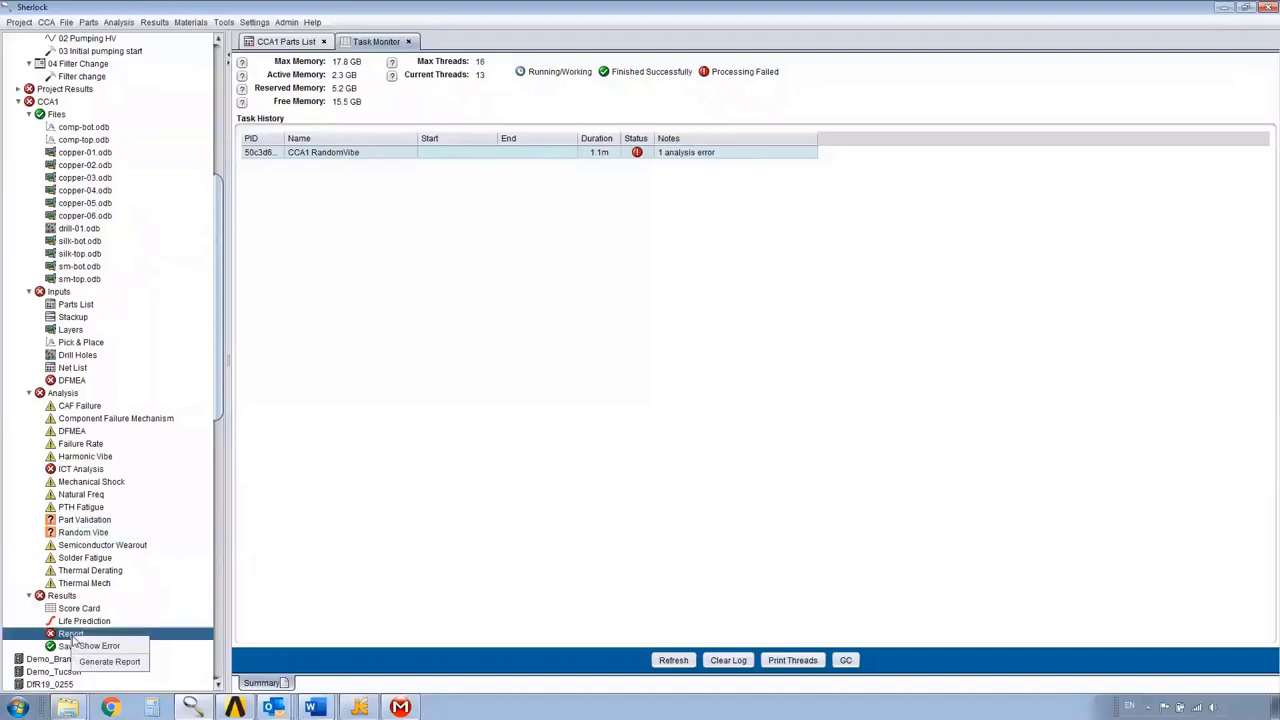
click(105, 662)
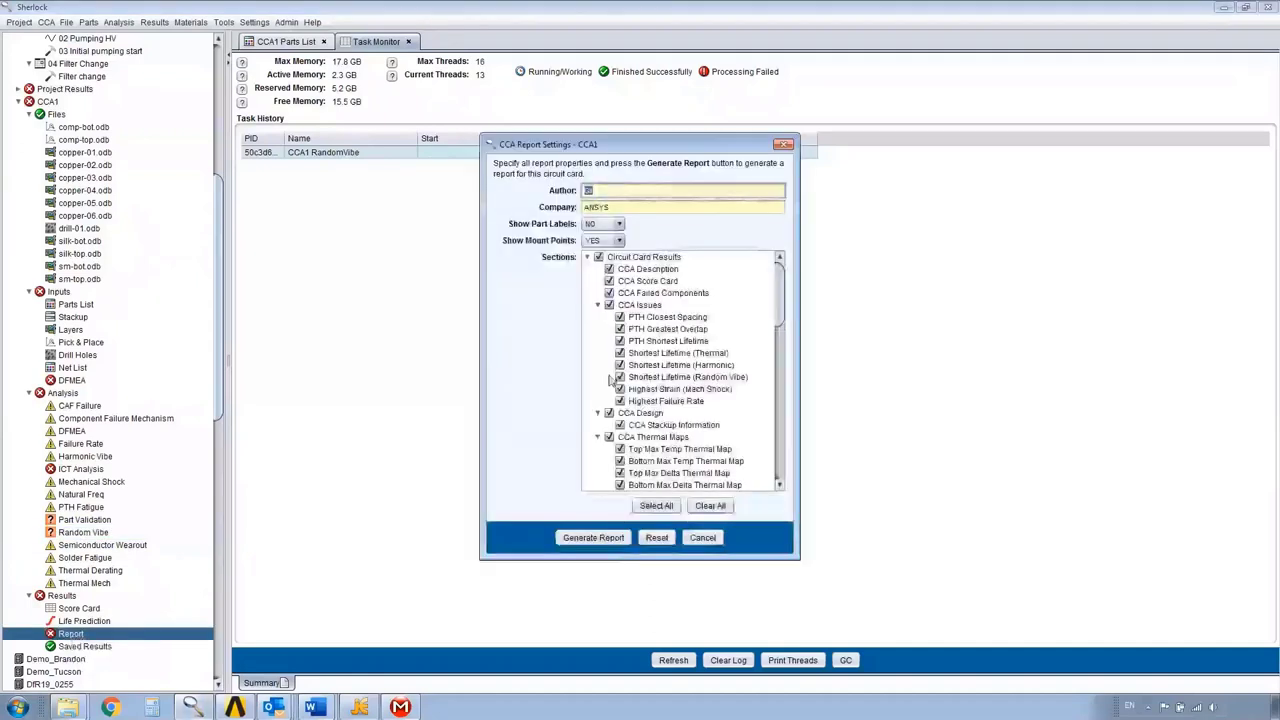
click(611, 542)
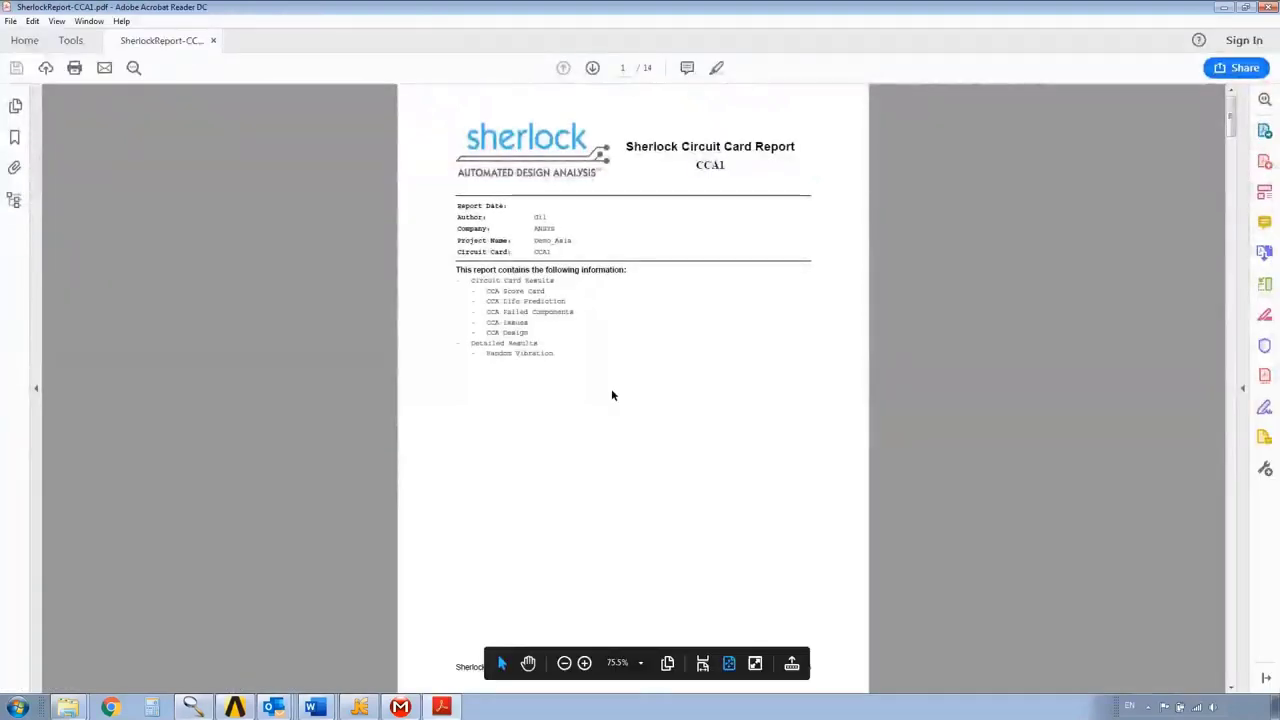
Examine the PDF report's score card, life prediction, CCA issues, stackup and random vibration sections, and close it
scroll(611, 394, down, 8)
scroll(627, 394, down, 15)
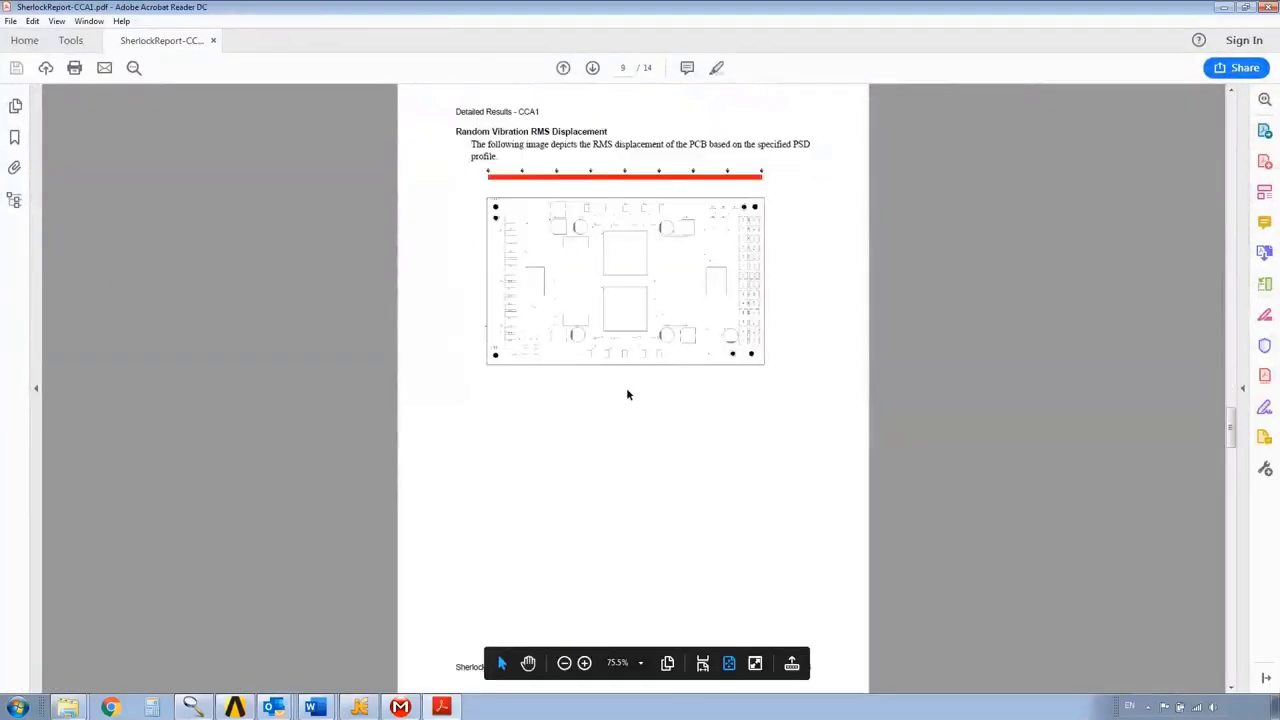
scroll(627, 394, down, 4)
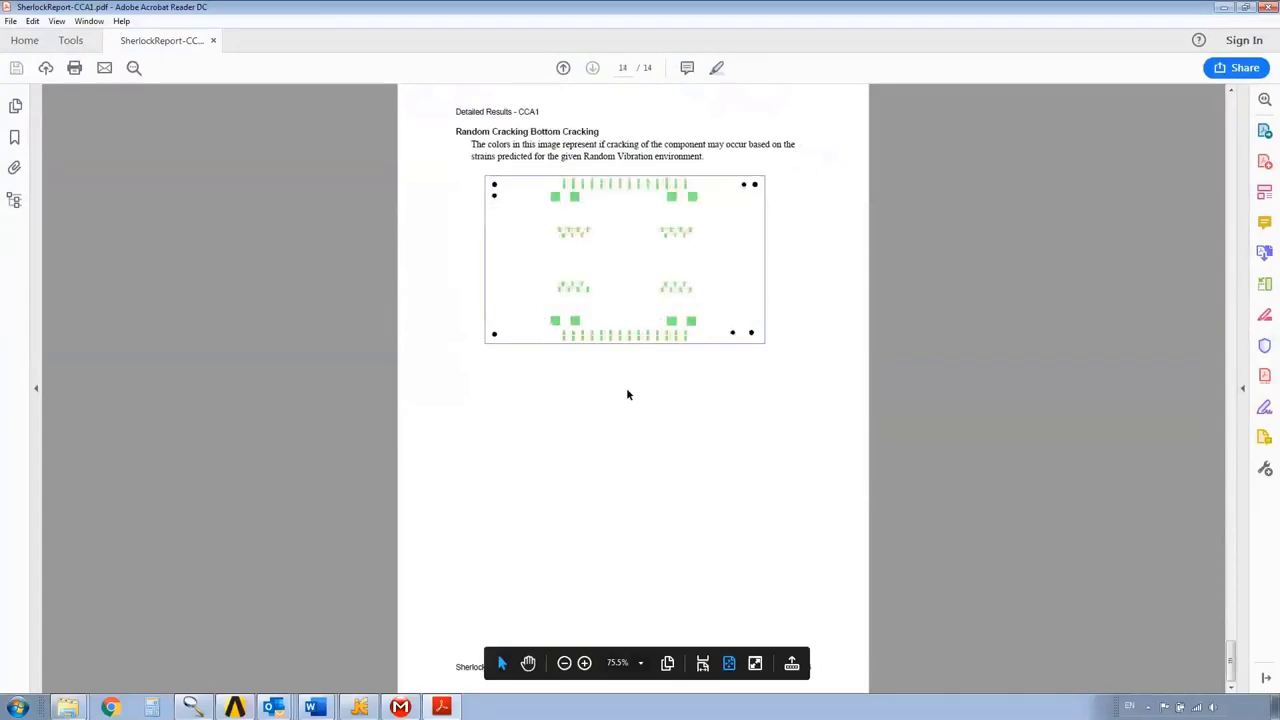
scroll(627, 394, up, 8)
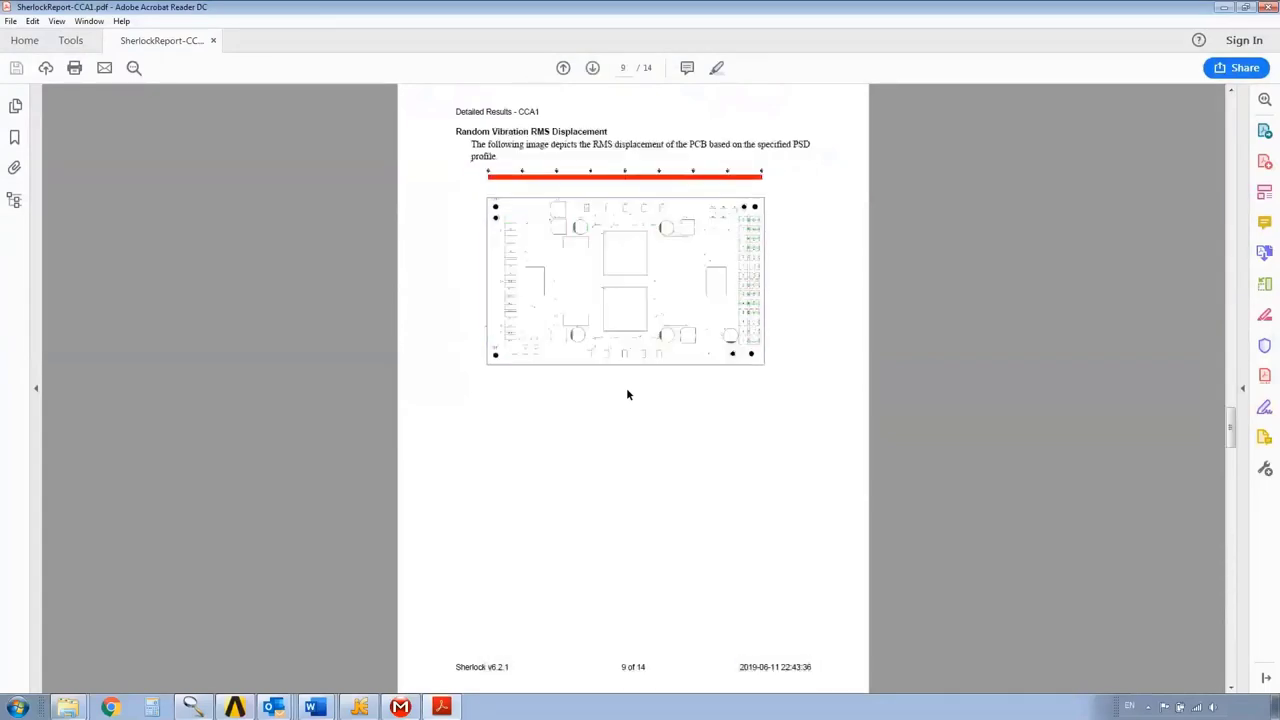
scroll(627, 392, up, 5)
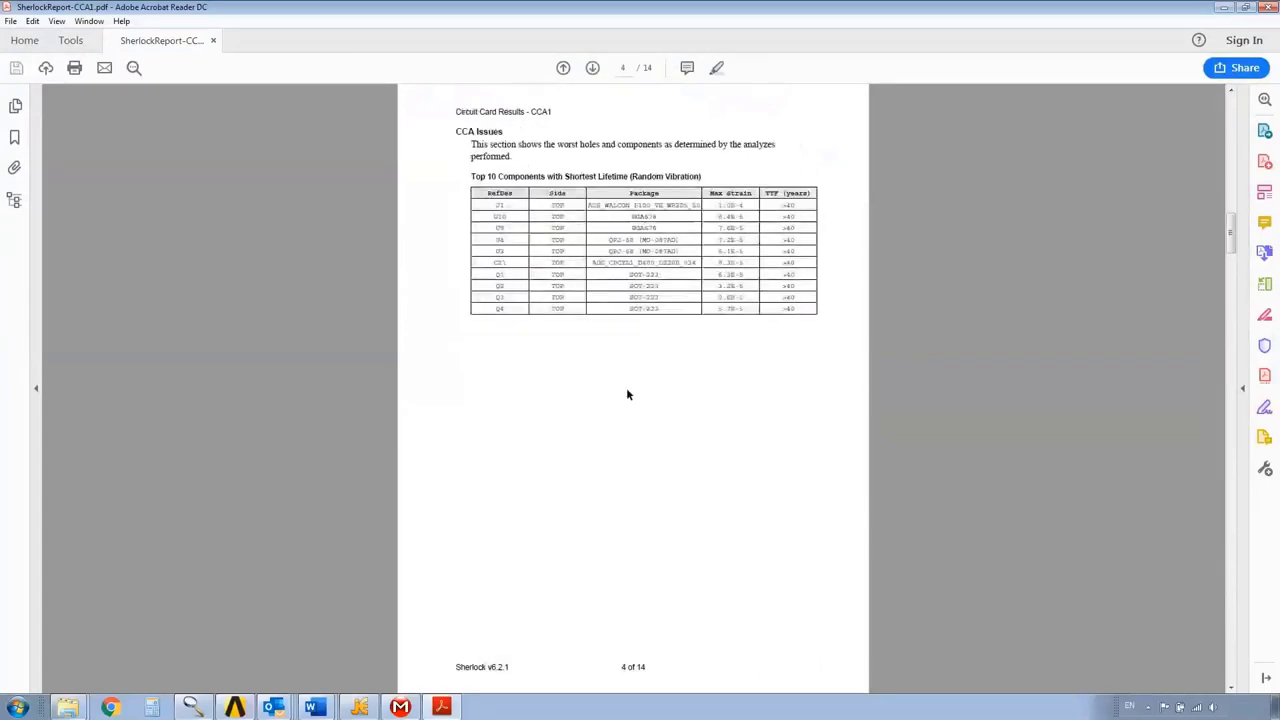
scroll(627, 394, down, 1)
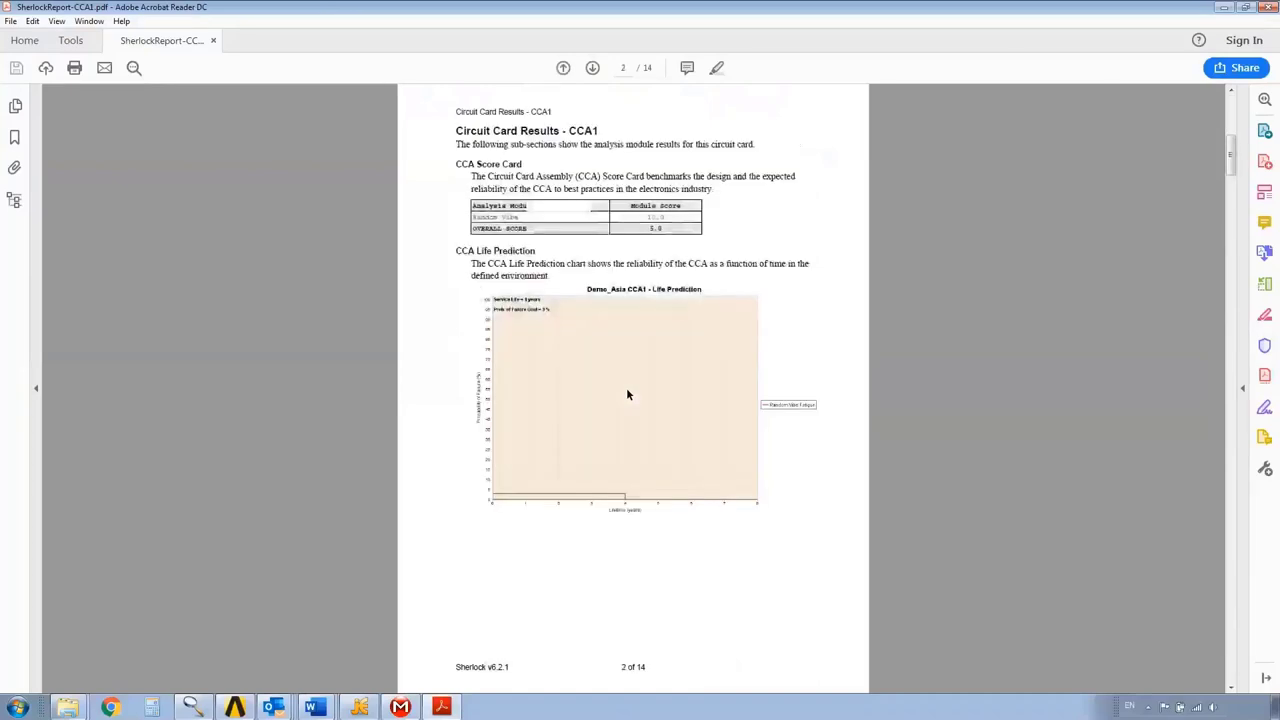
scroll(645, 444, down, 2)
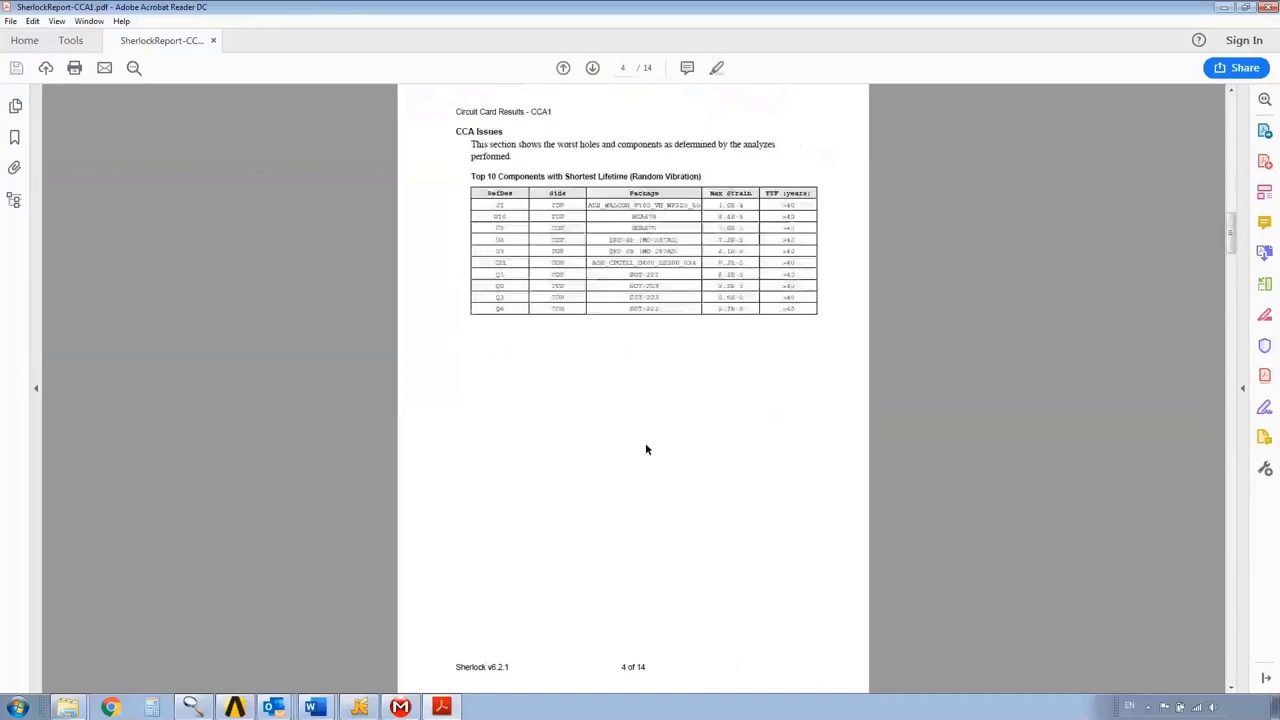
scroll(646, 449, down, 1)
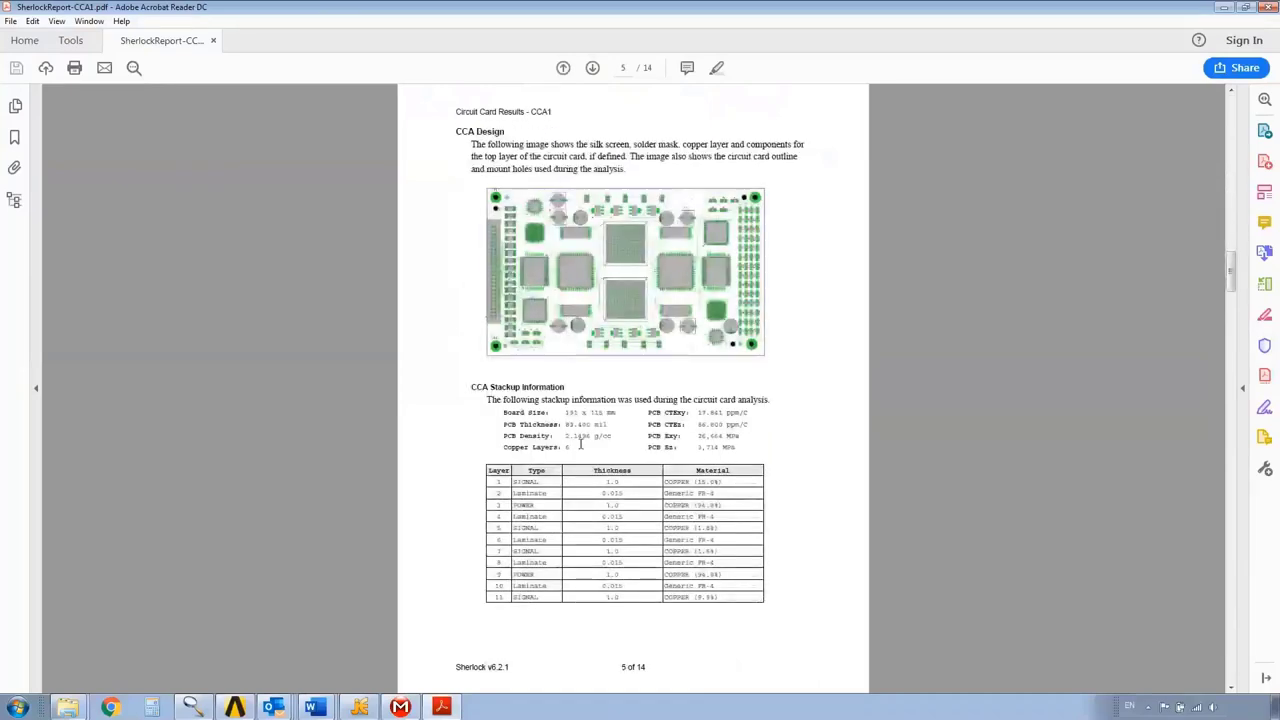
scroll(640, 446, down, 1)
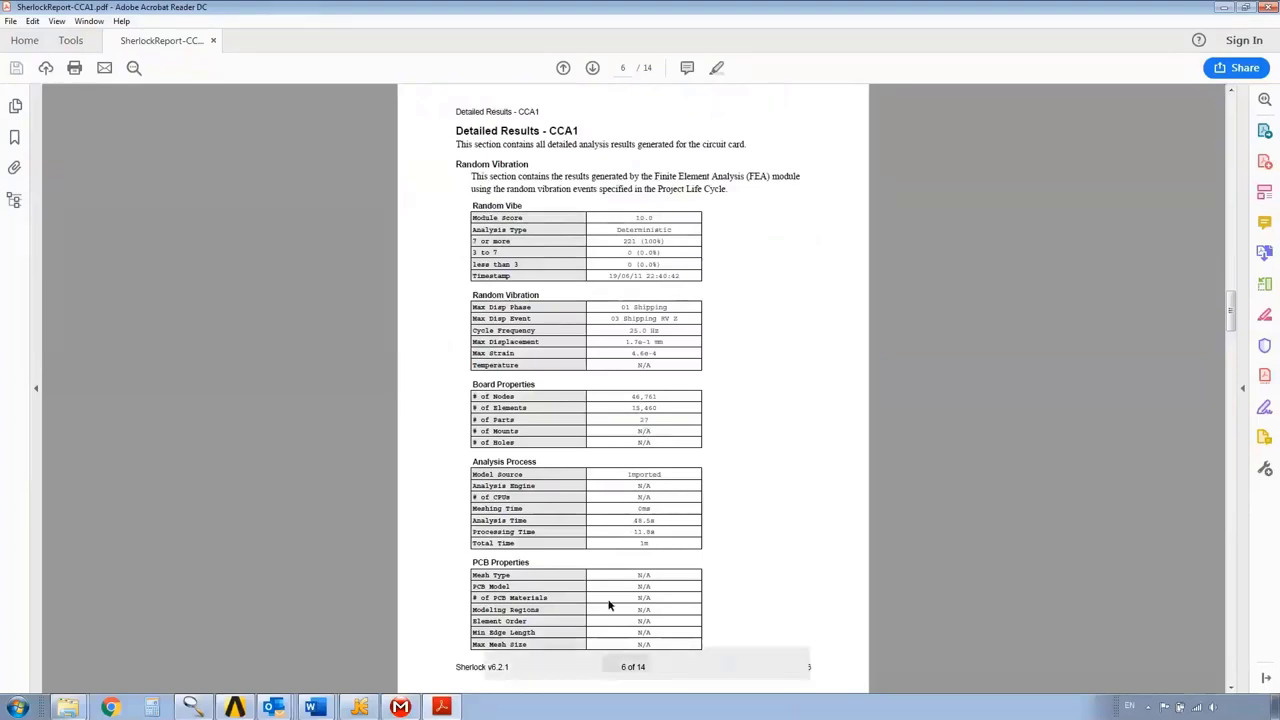
click(1266, 8)
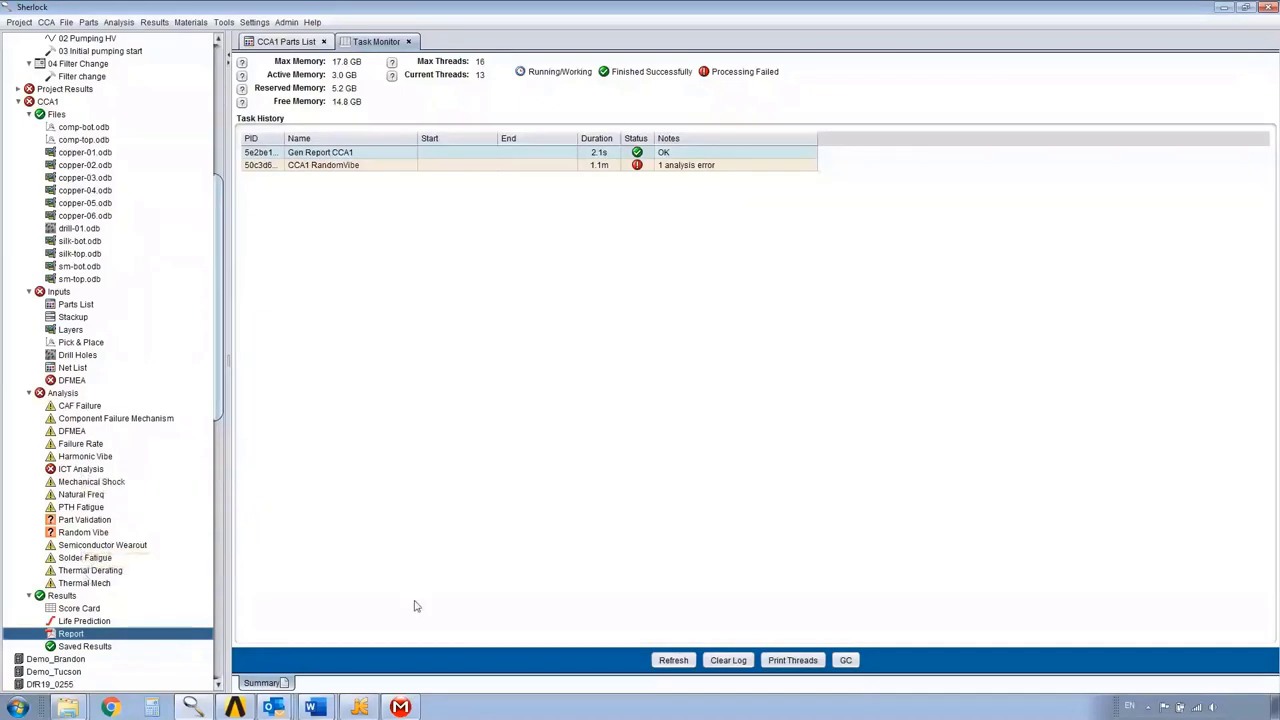
Switch through Mechanical to Workbench and review how the Sherlock and case models link to the Harmonic Response system
click(405, 708)
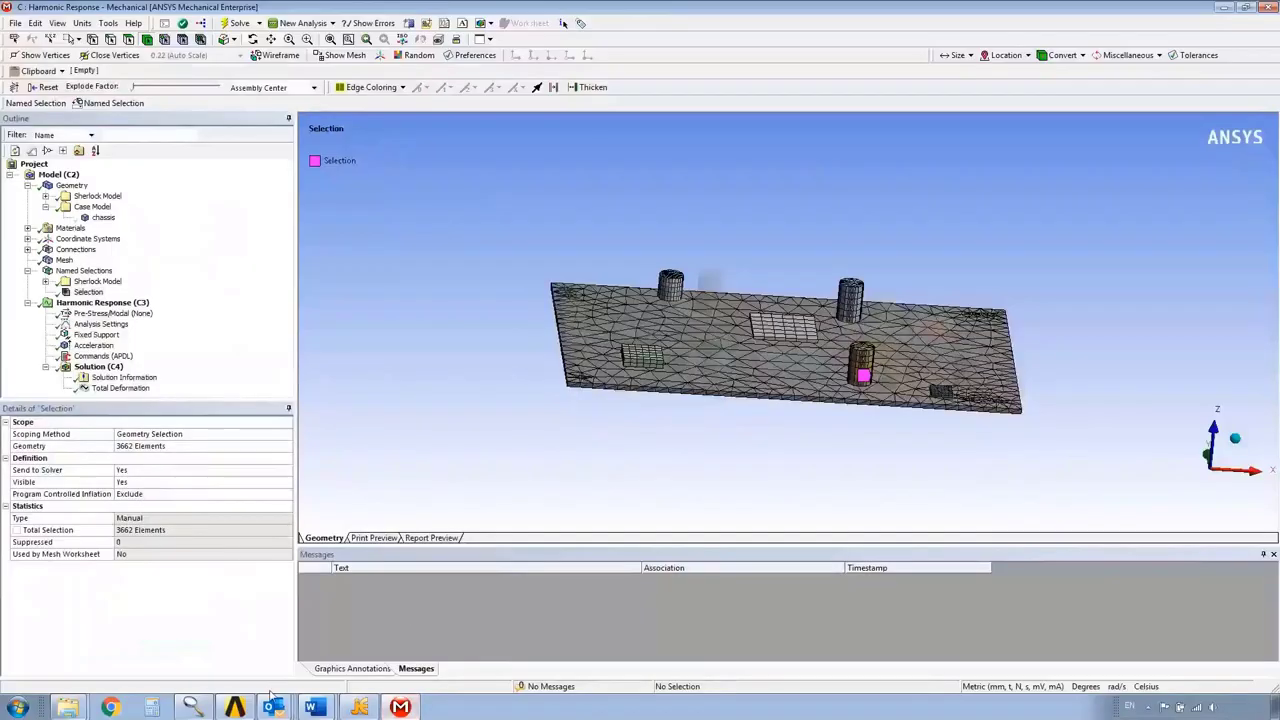
click(234, 708)
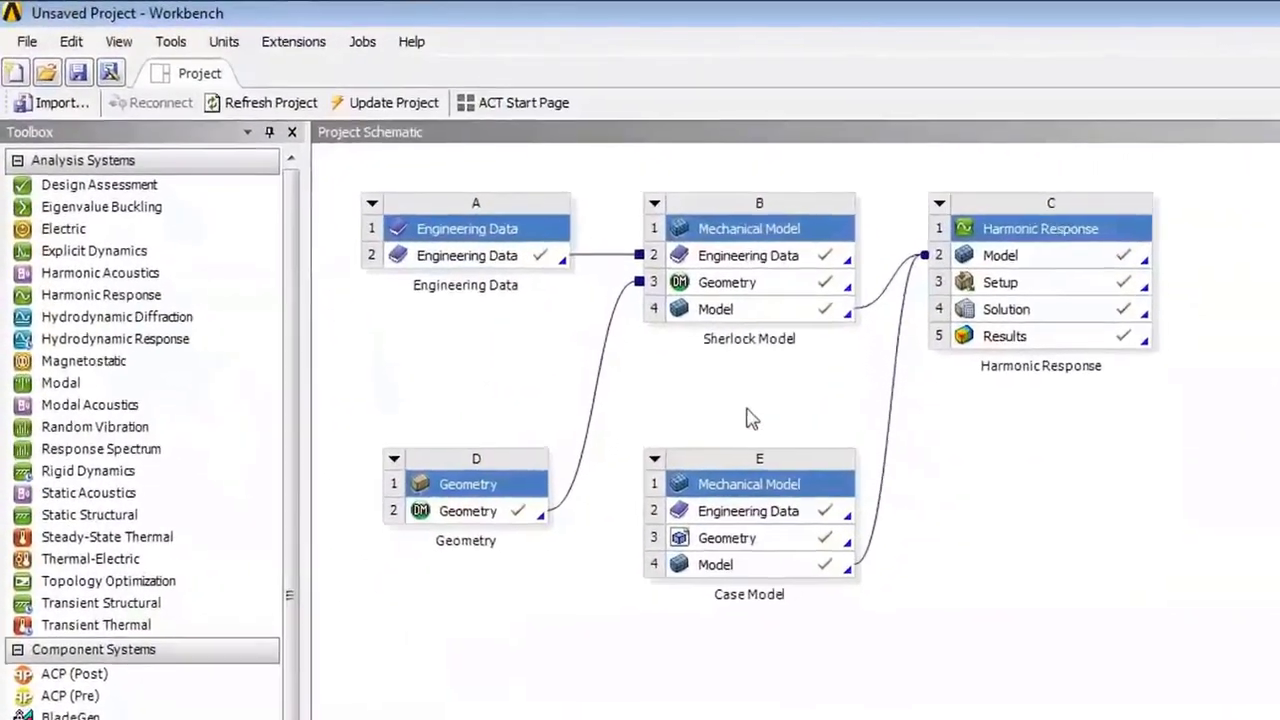
click(752, 418)
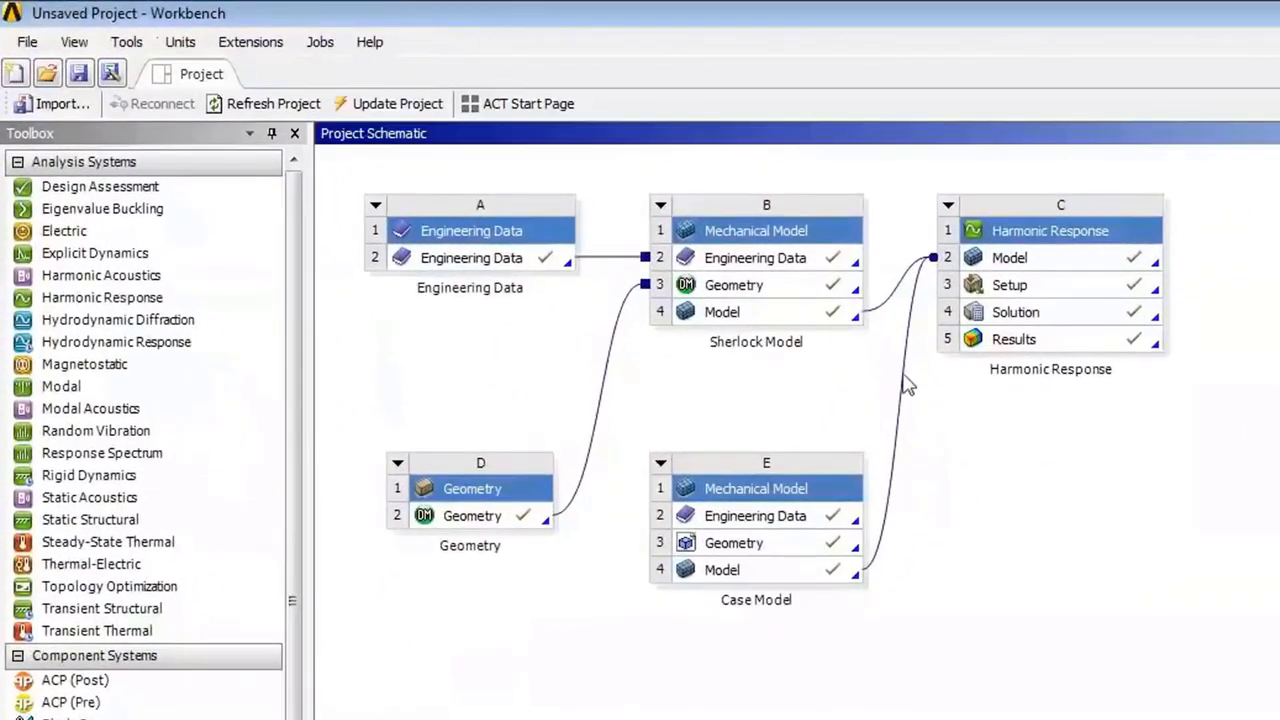